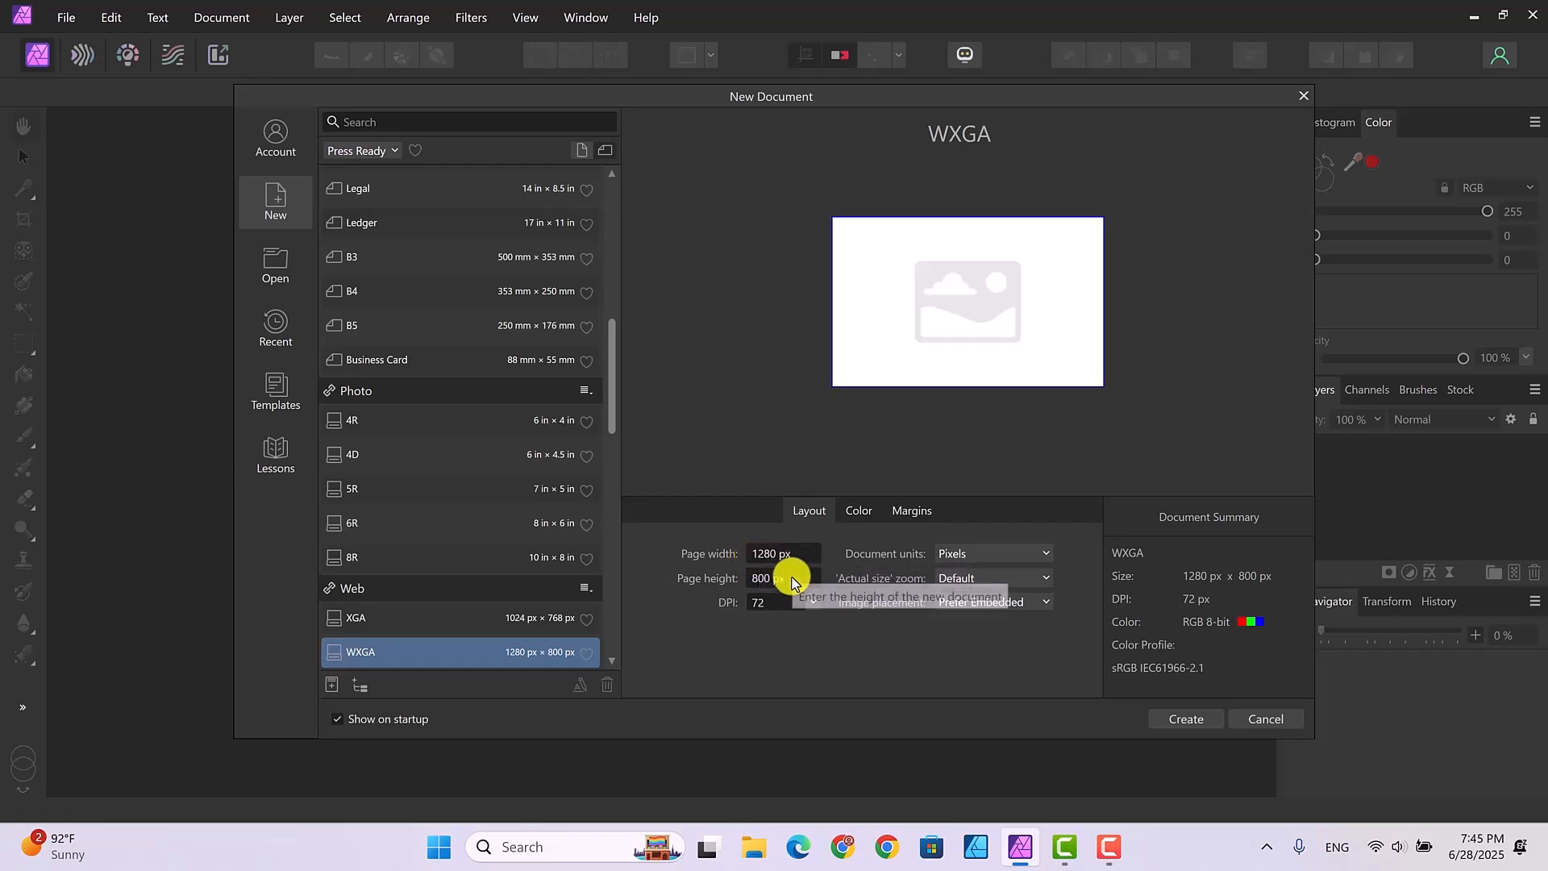
# Create a document from the WXGA preset with the page height set to 720 px, for a 1280 × 720 px canvas
pyautogui.click(792, 579)
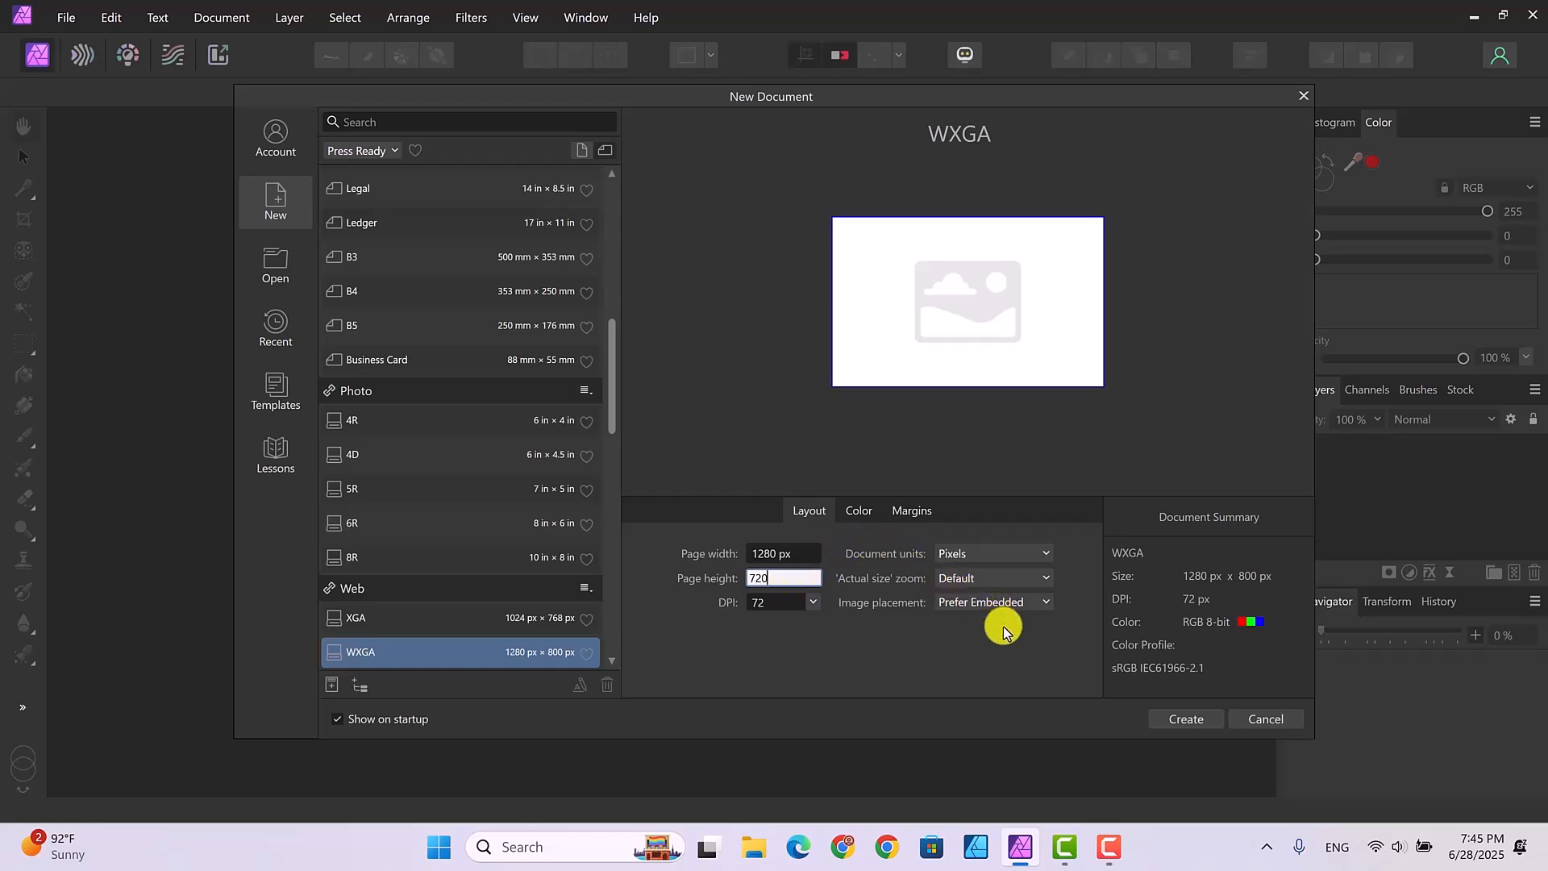
pyautogui.press('Return')
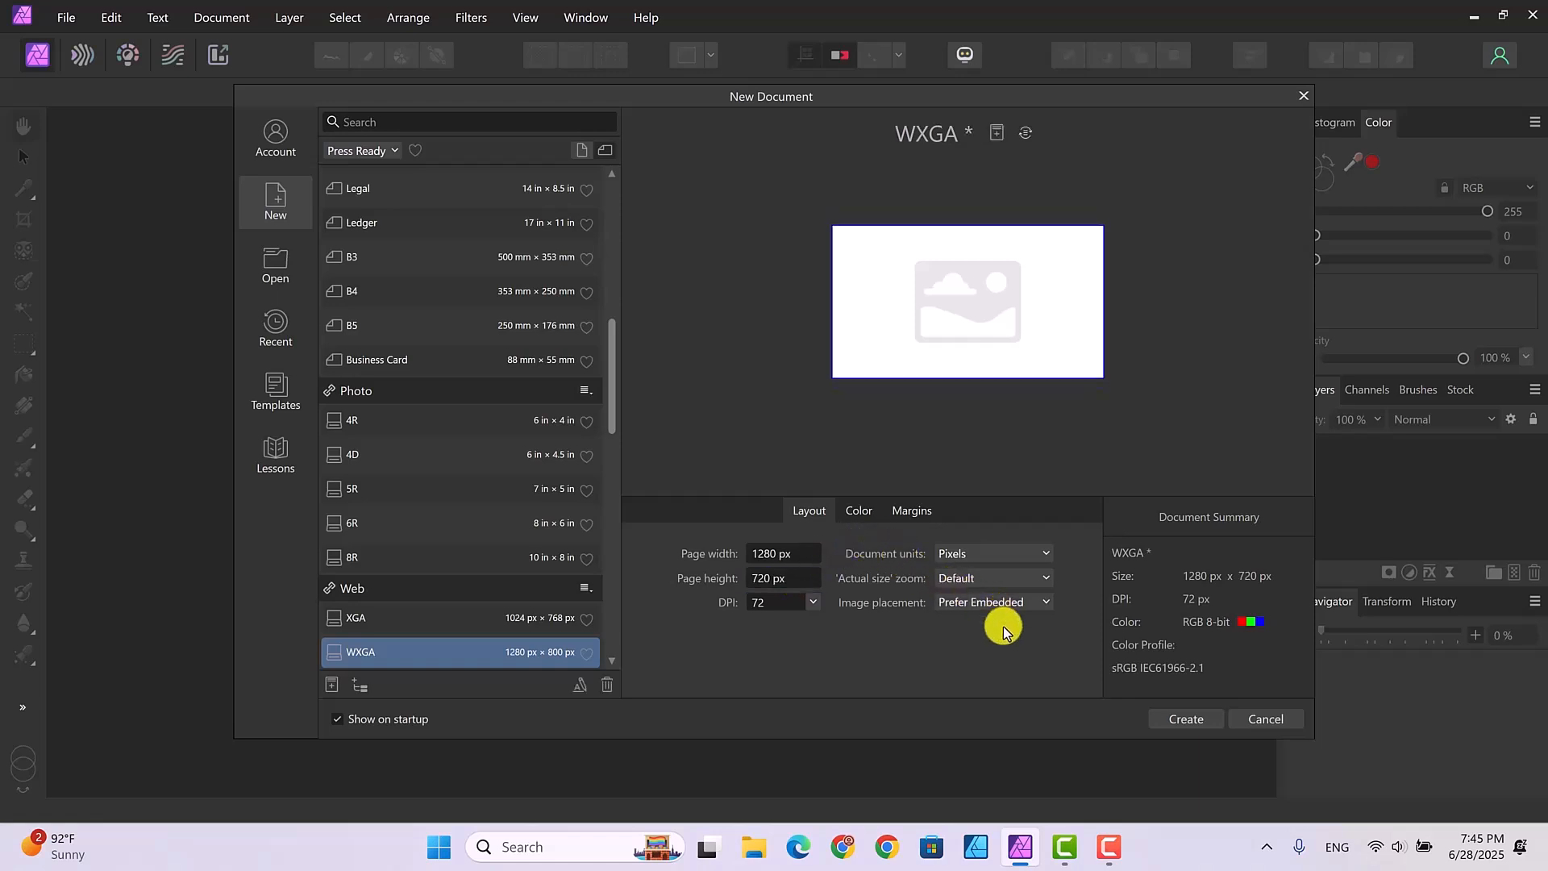
pyautogui.click(1173, 720)
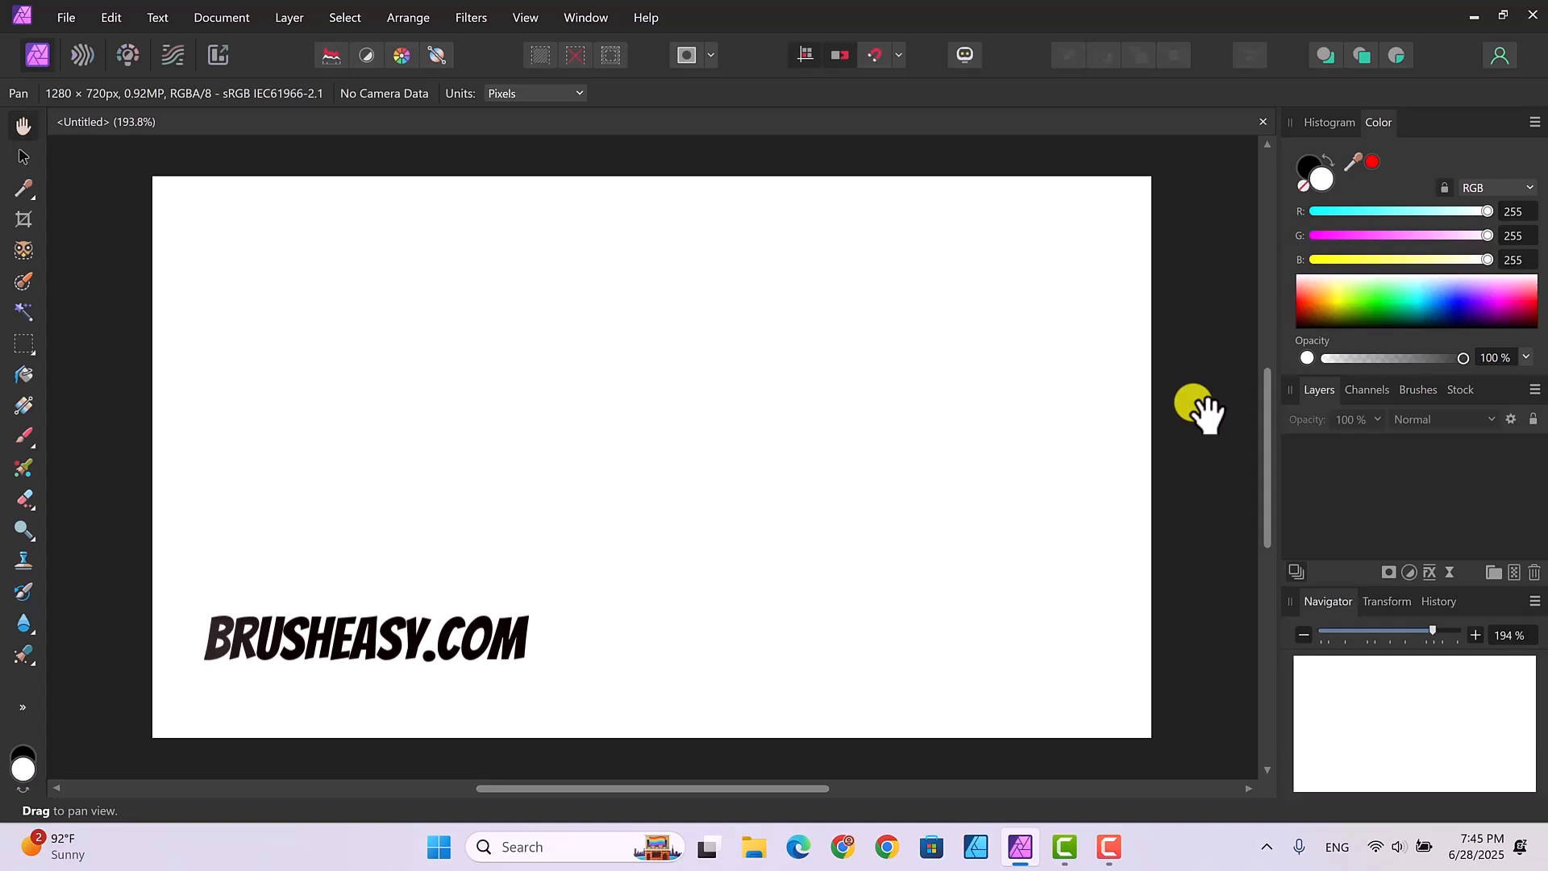
# Set up the Paint Brush tool with a red foreground (RGB 250, 0, 0) and the Splatter 1 brush from 20 Splatter Brushes
pyautogui.click(1420, 392)
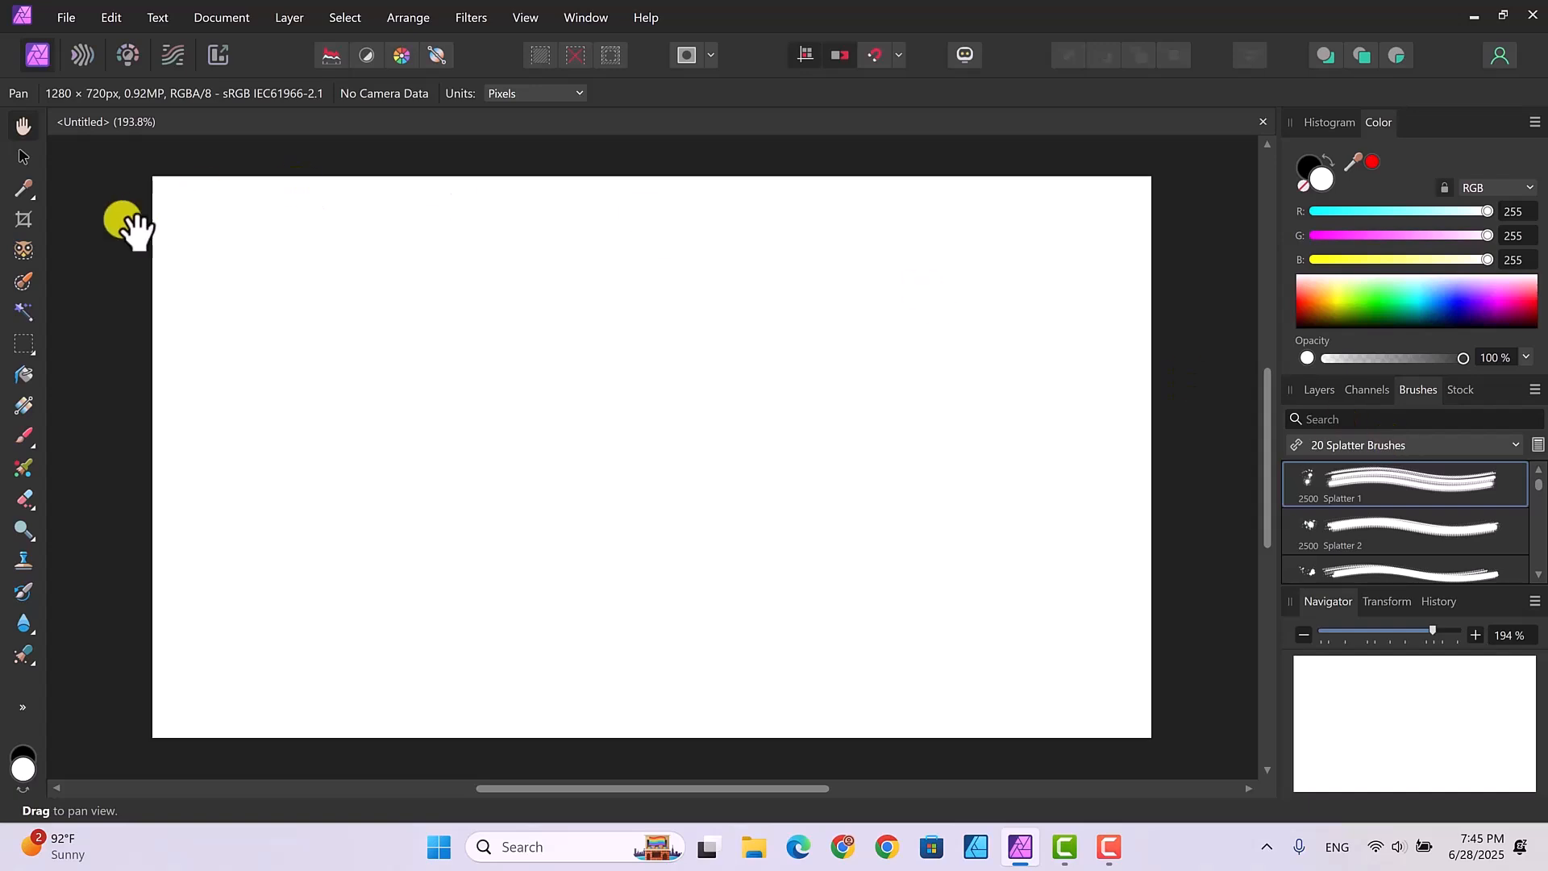
pyautogui.click(23, 436)
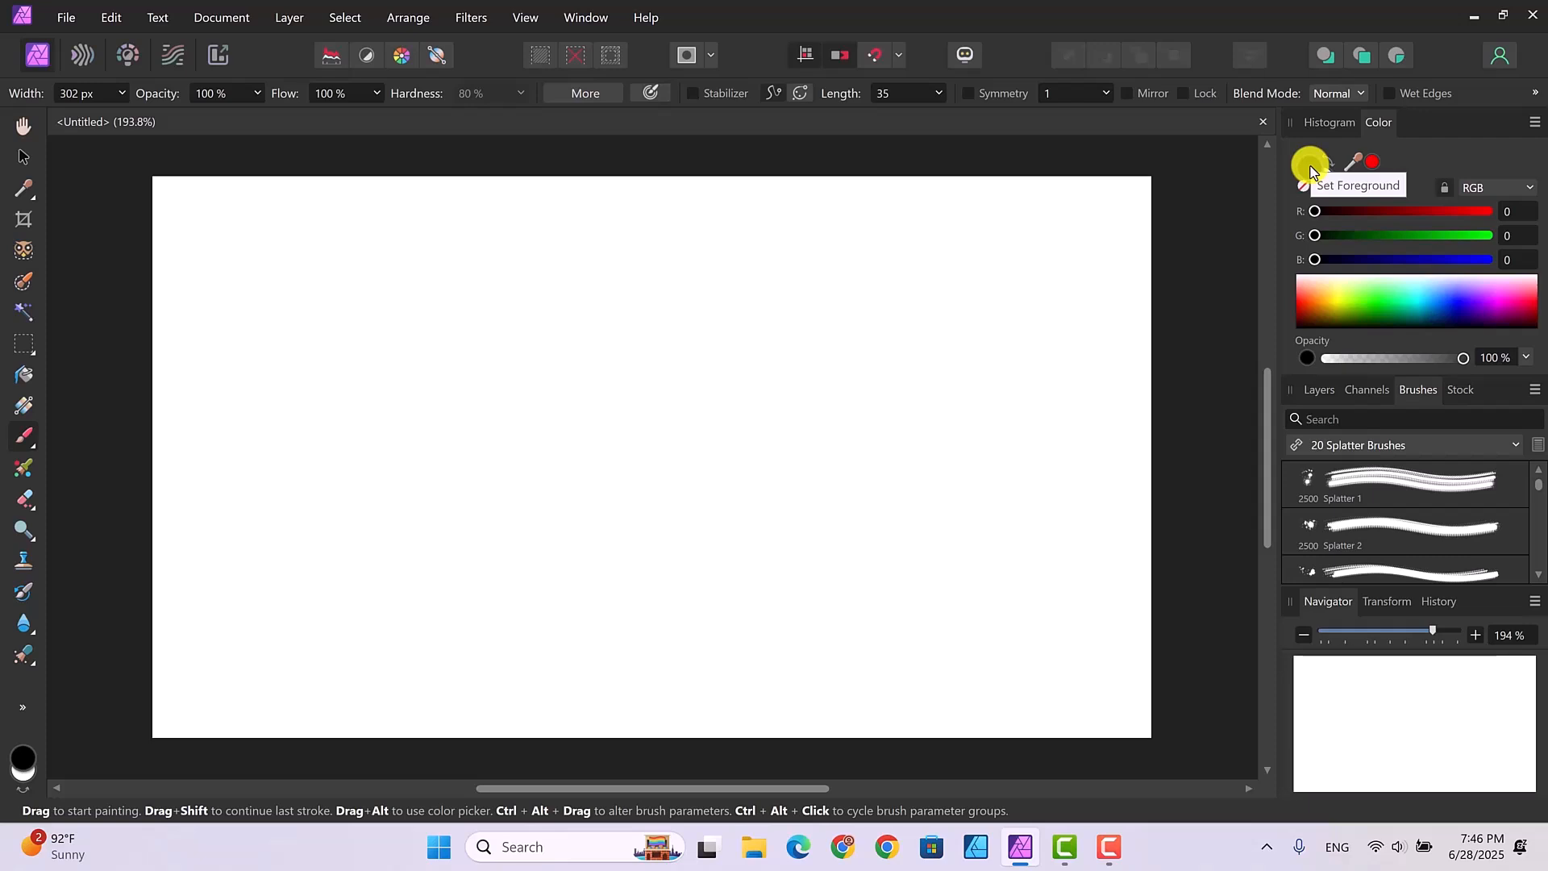
pyautogui.click(1486, 212)
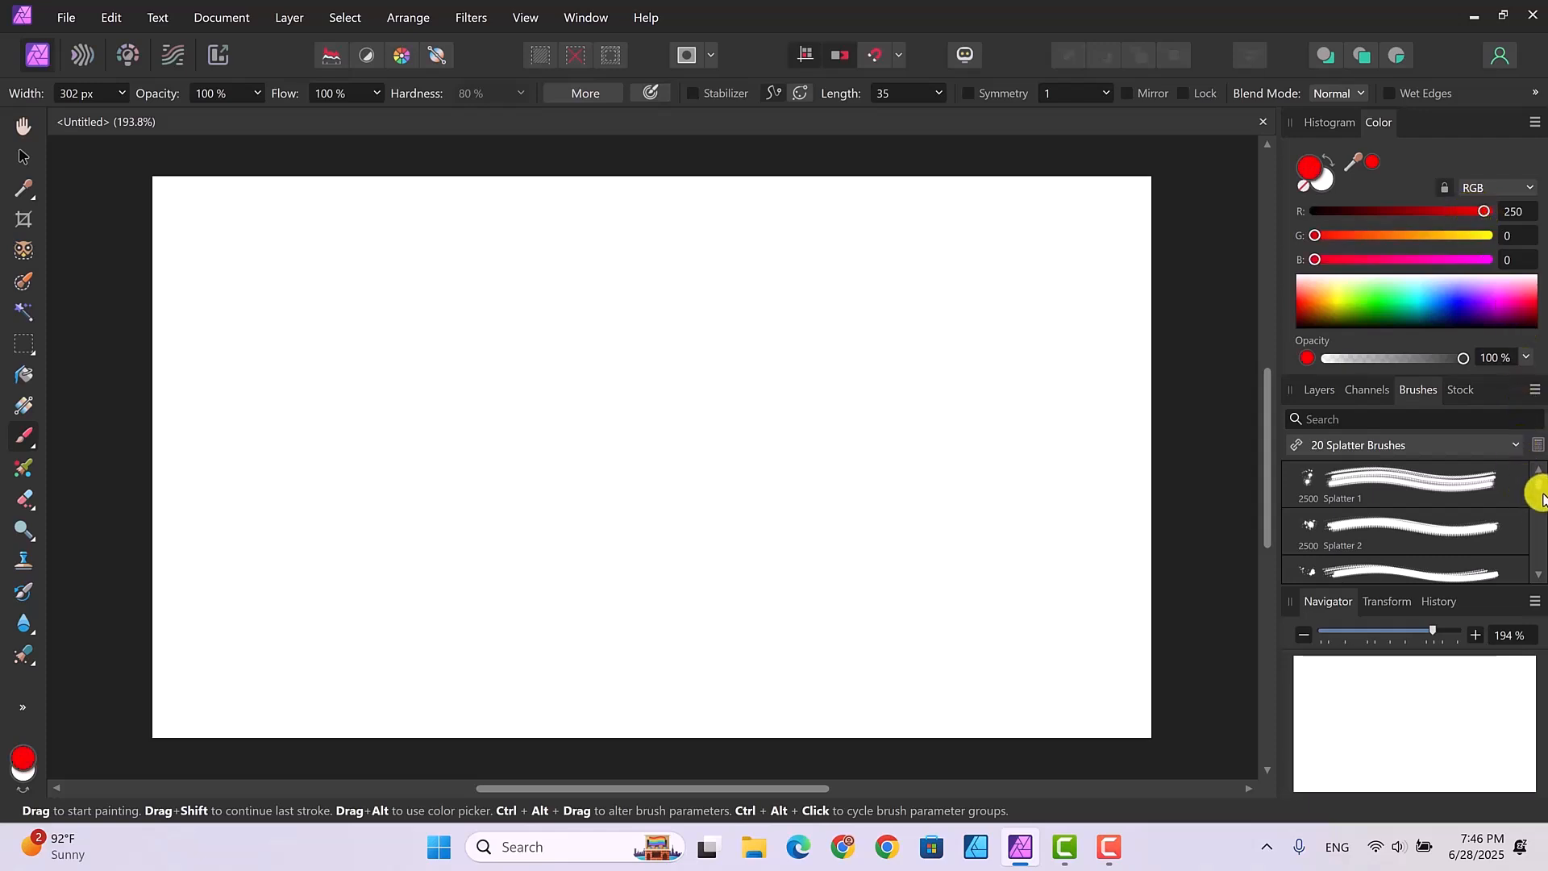
pyautogui.click(1392, 476)
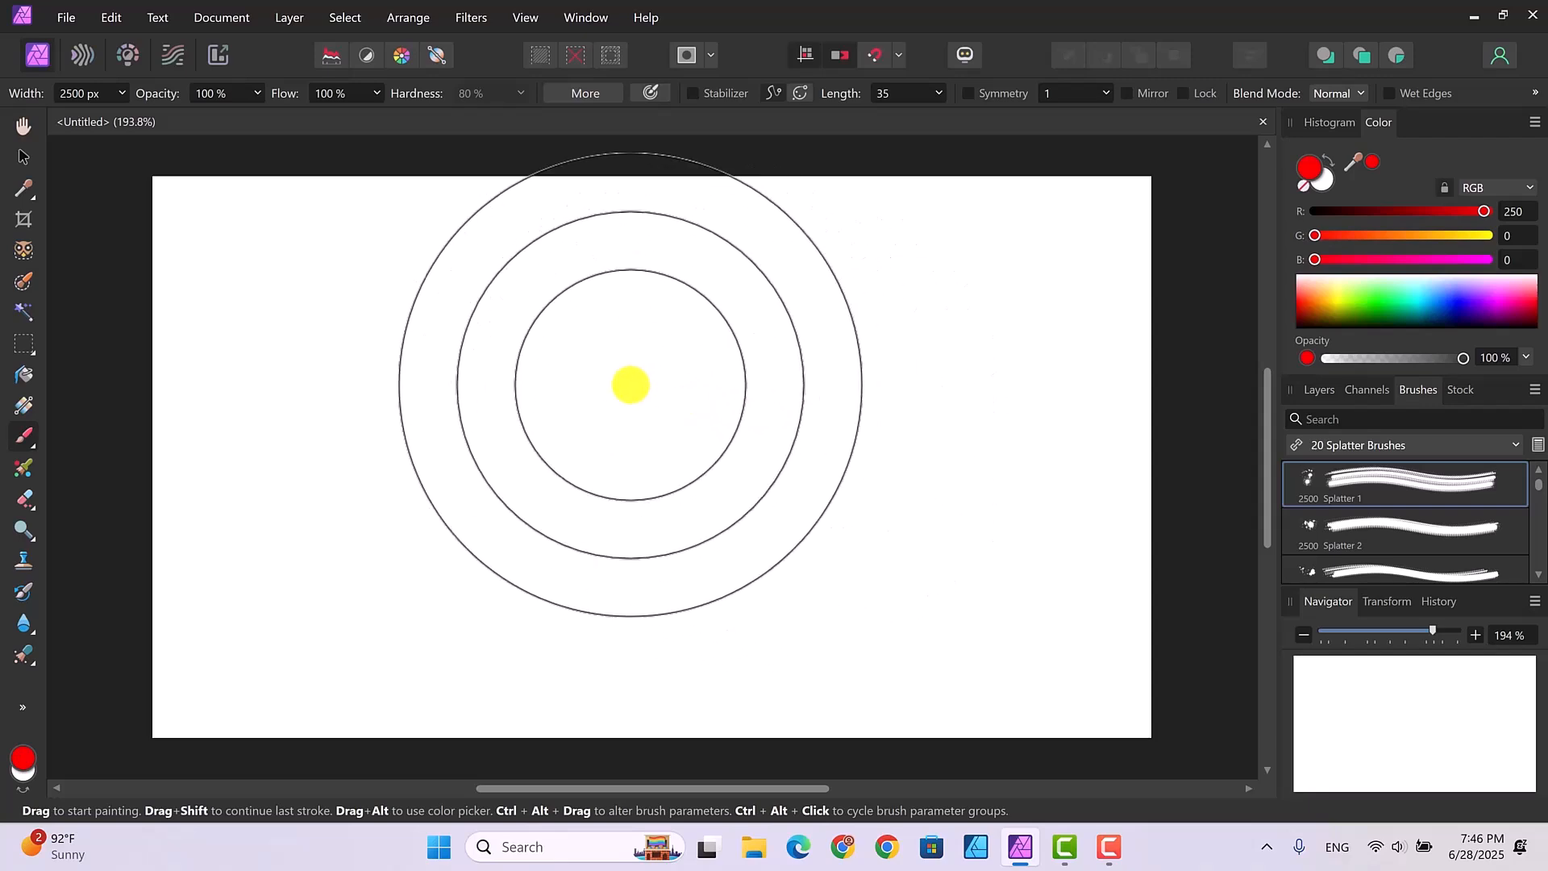
# Undo the oversized test splatter and stamp three red splatters around the canvas centre with the brush width reduced to 356 px
pyautogui.moveTo(560, 399); pyautogui.dragTo(560, 399)
pyautogui.press('[')
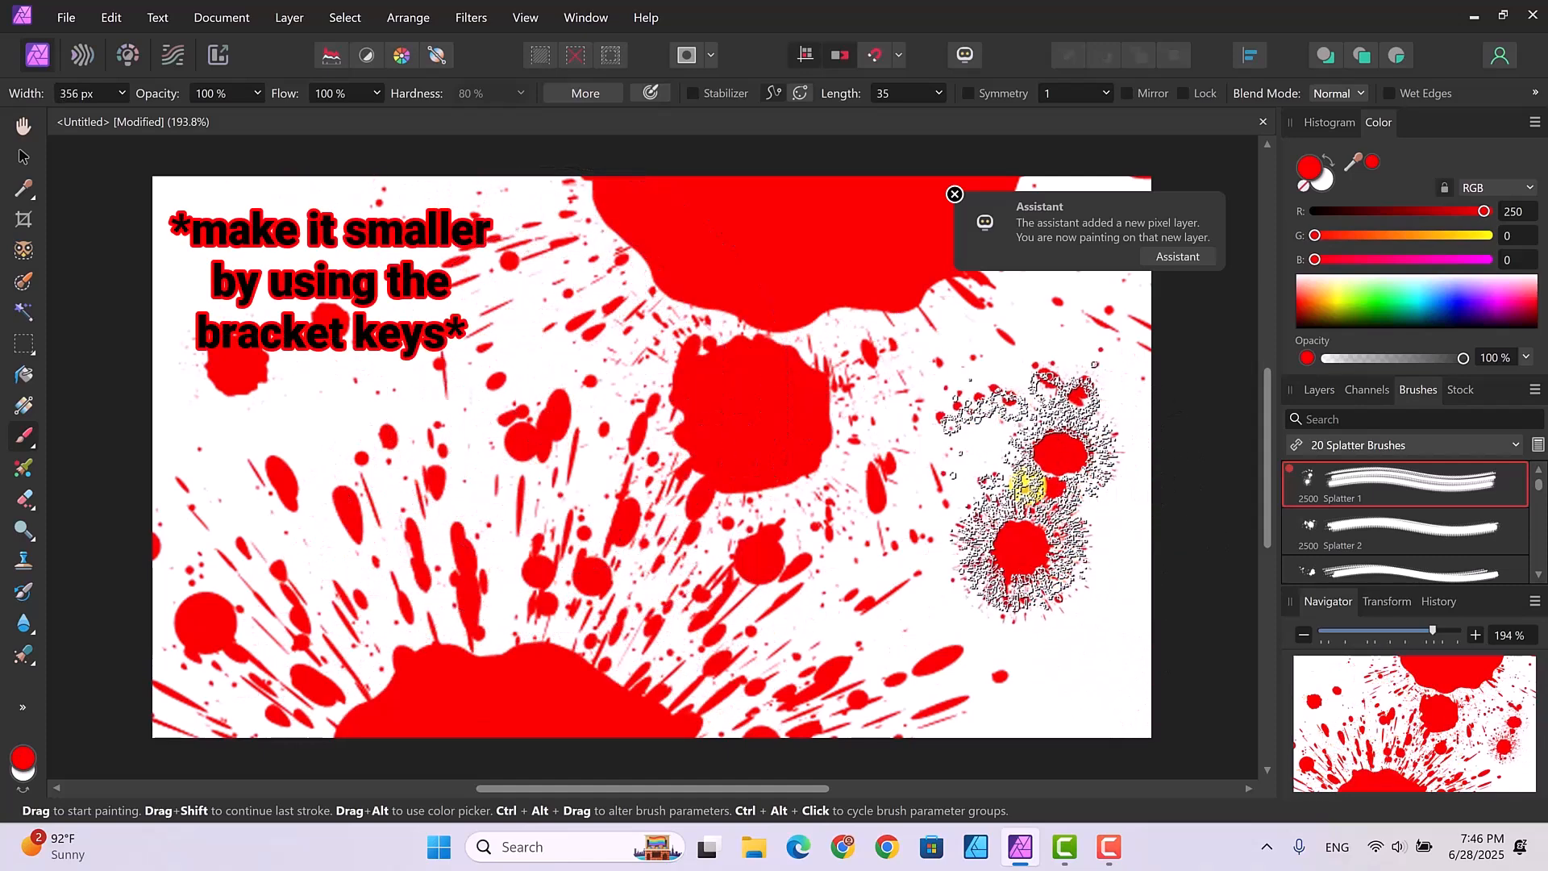
pyautogui.click(101, 18)
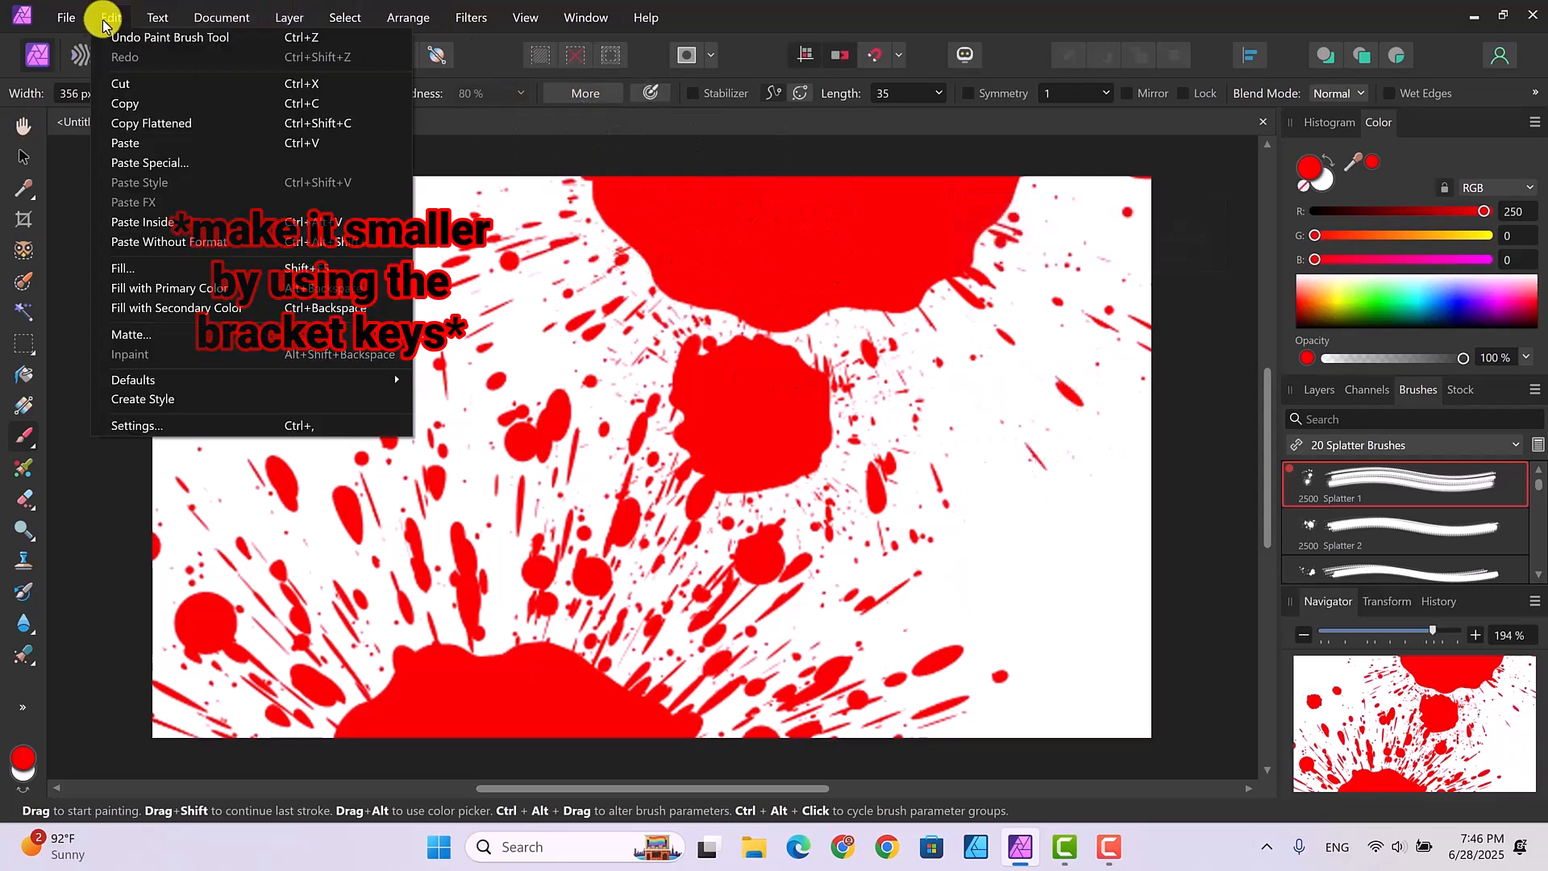
pyautogui.click(125, 37)
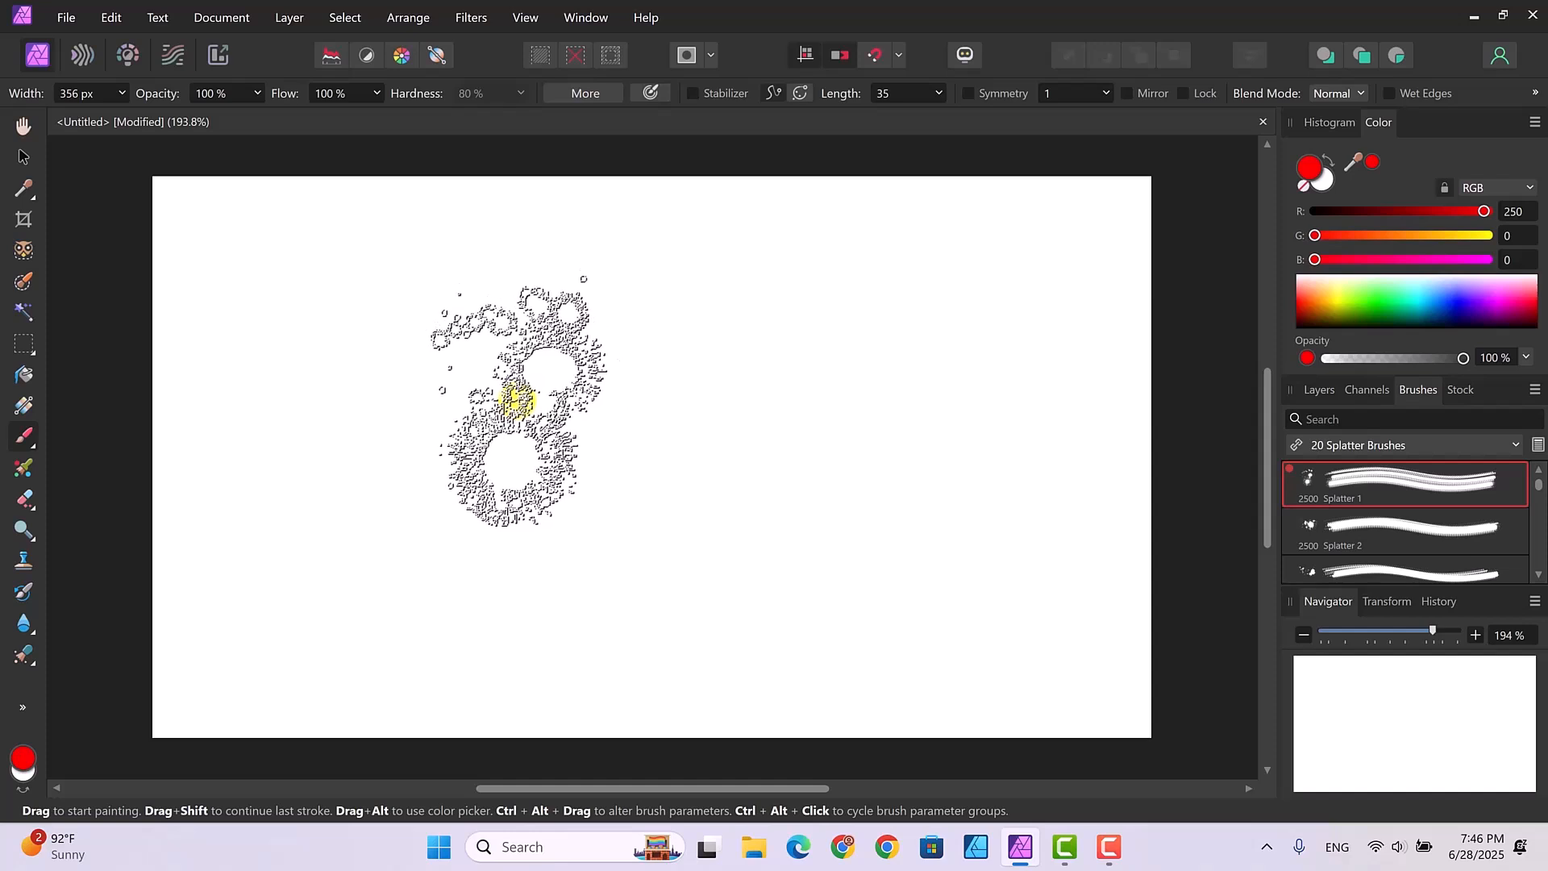
pyautogui.moveTo(516, 401)
pyautogui.mouseDown()
pyautogui.moveTo(553, 436)
pyautogui.moveTo(609, 448)
pyautogui.mouseUp()
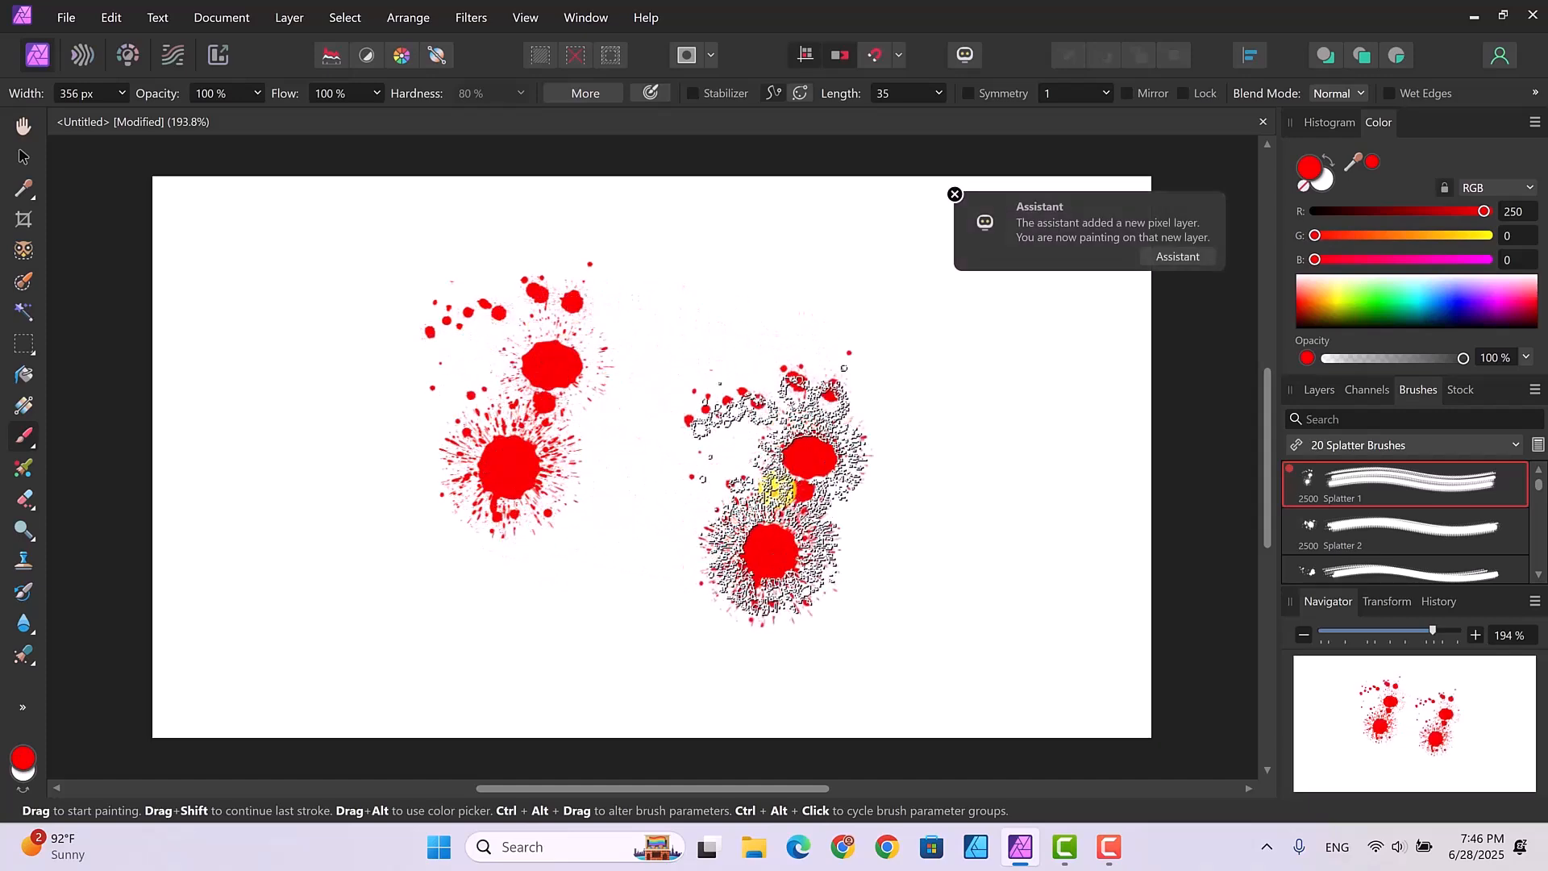
pyautogui.moveTo(777, 488)
pyautogui.mouseDown()
pyautogui.moveTo(738, 476)
pyautogui.moveTo(722, 364)
pyautogui.moveTo(691, 345)
pyautogui.mouseUp()
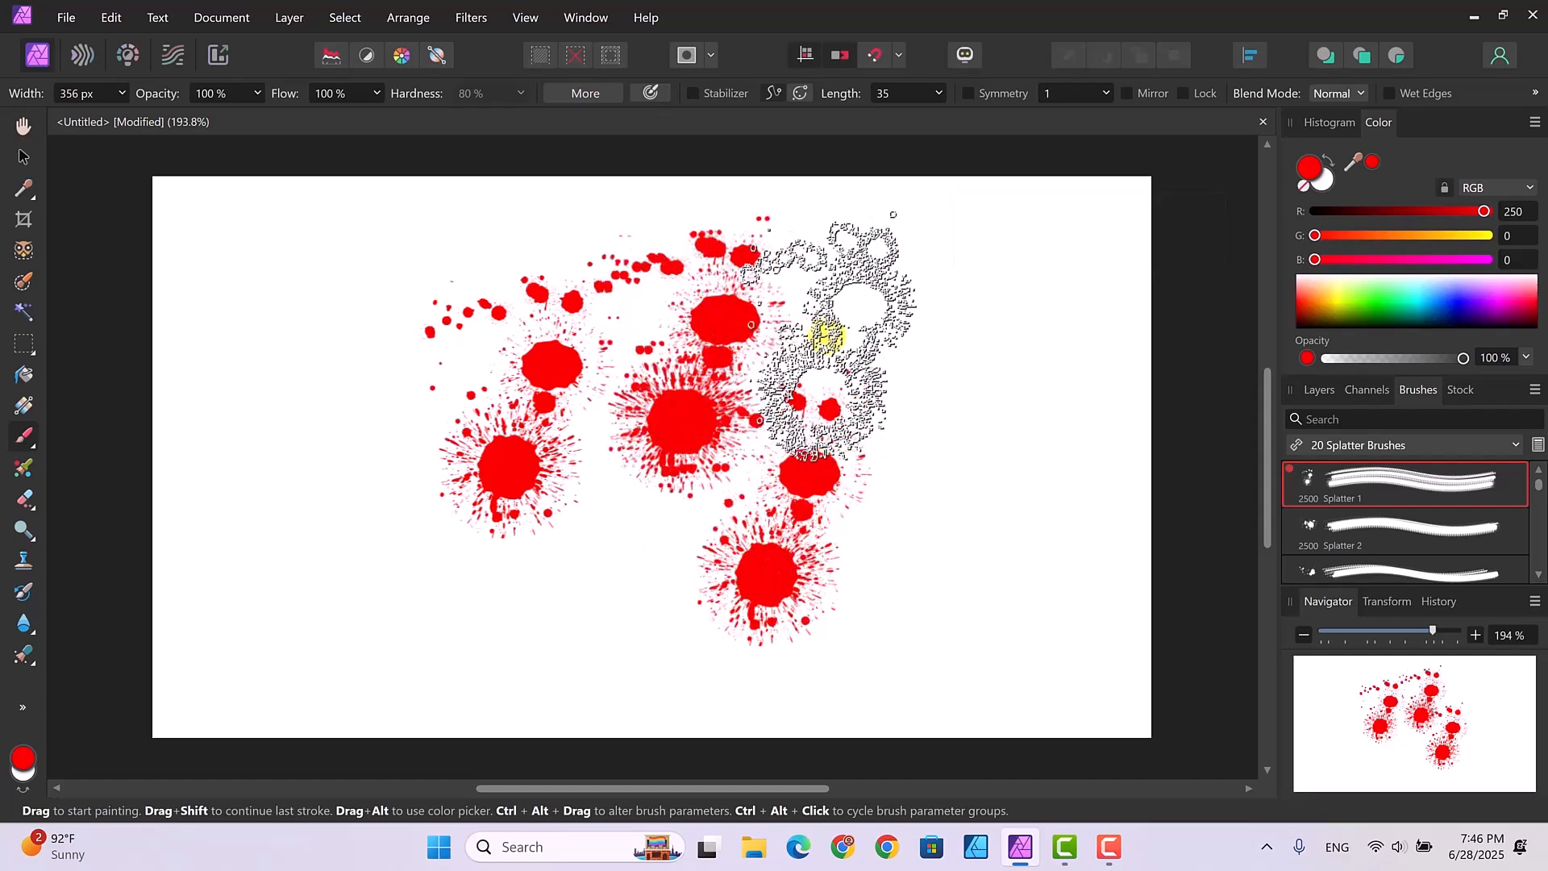
# Stamp two blue splatters (RGB 0, 7, 248) over the red ones with the Splatter 2 brush reduced to 418 px wide
pyautogui.click(1421, 527)
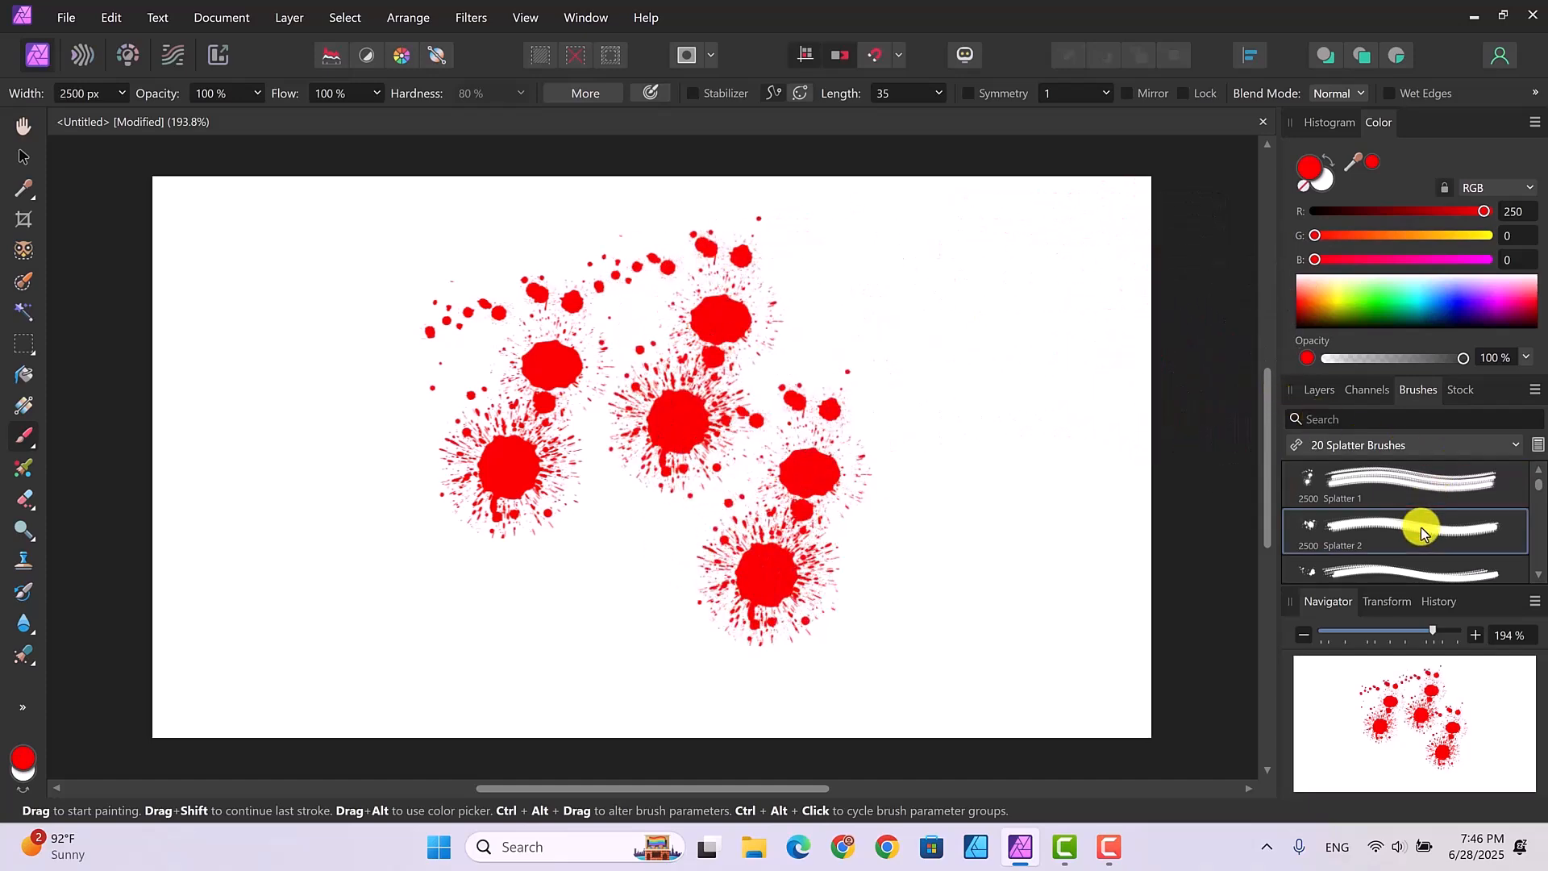
pyautogui.click(1458, 308)
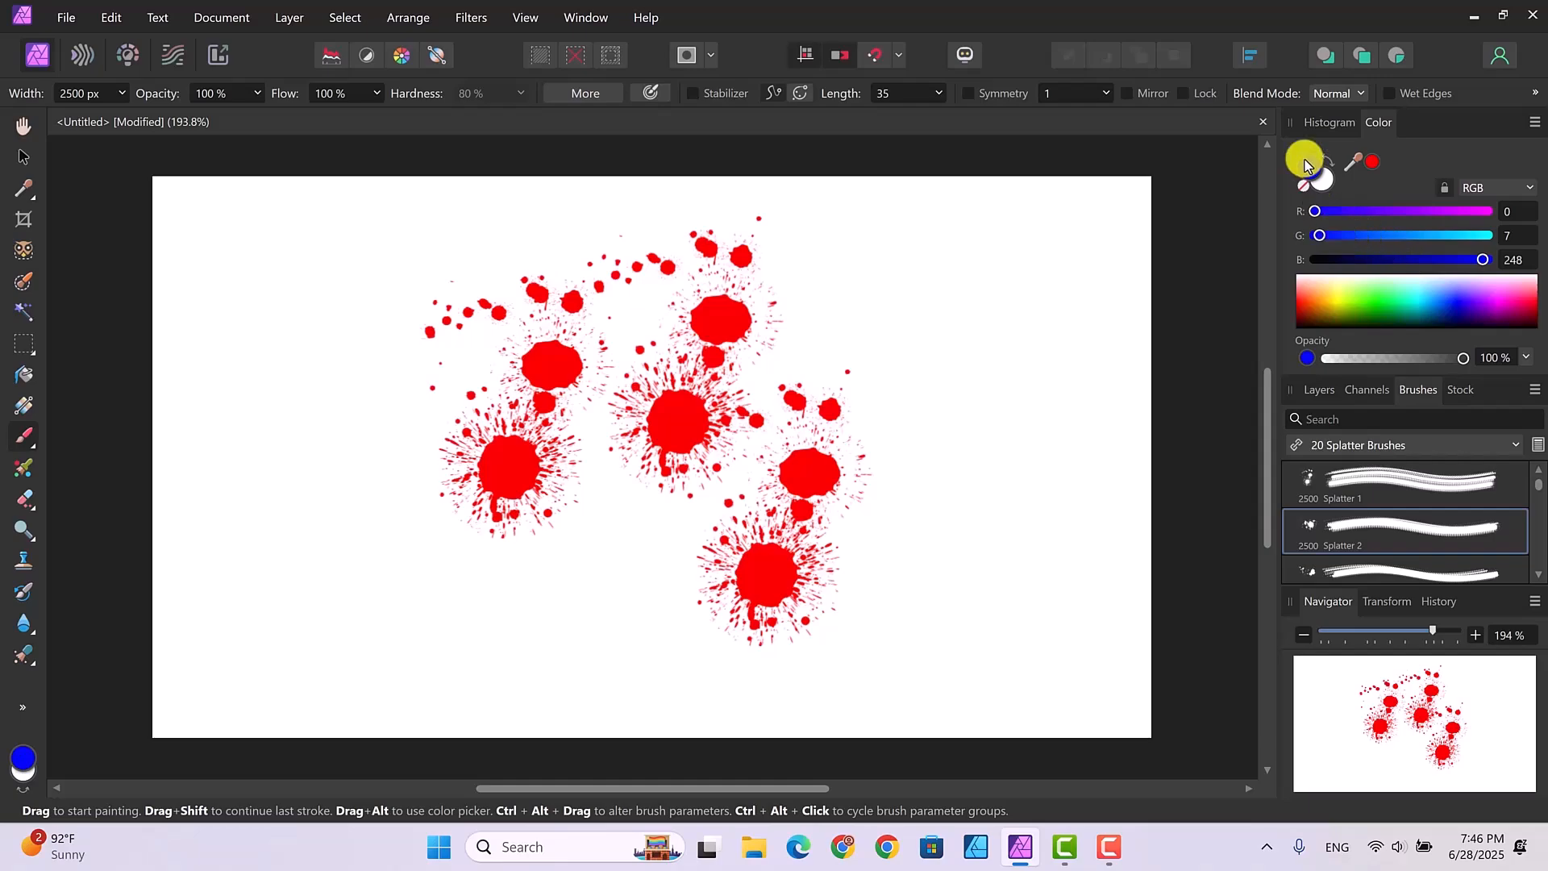
pyautogui.moveTo(1088, 234); pyautogui.dragTo(991, 337)
pyautogui.press('[')
pyautogui.press('[')
pyautogui.press('[')
pyautogui.press('[')
pyautogui.press('[')
pyautogui.press('[')
pyautogui.press('[')
pyautogui.press('[')
pyautogui.press('[')
pyautogui.press('[')
pyautogui.press('[')
pyautogui.press('[')
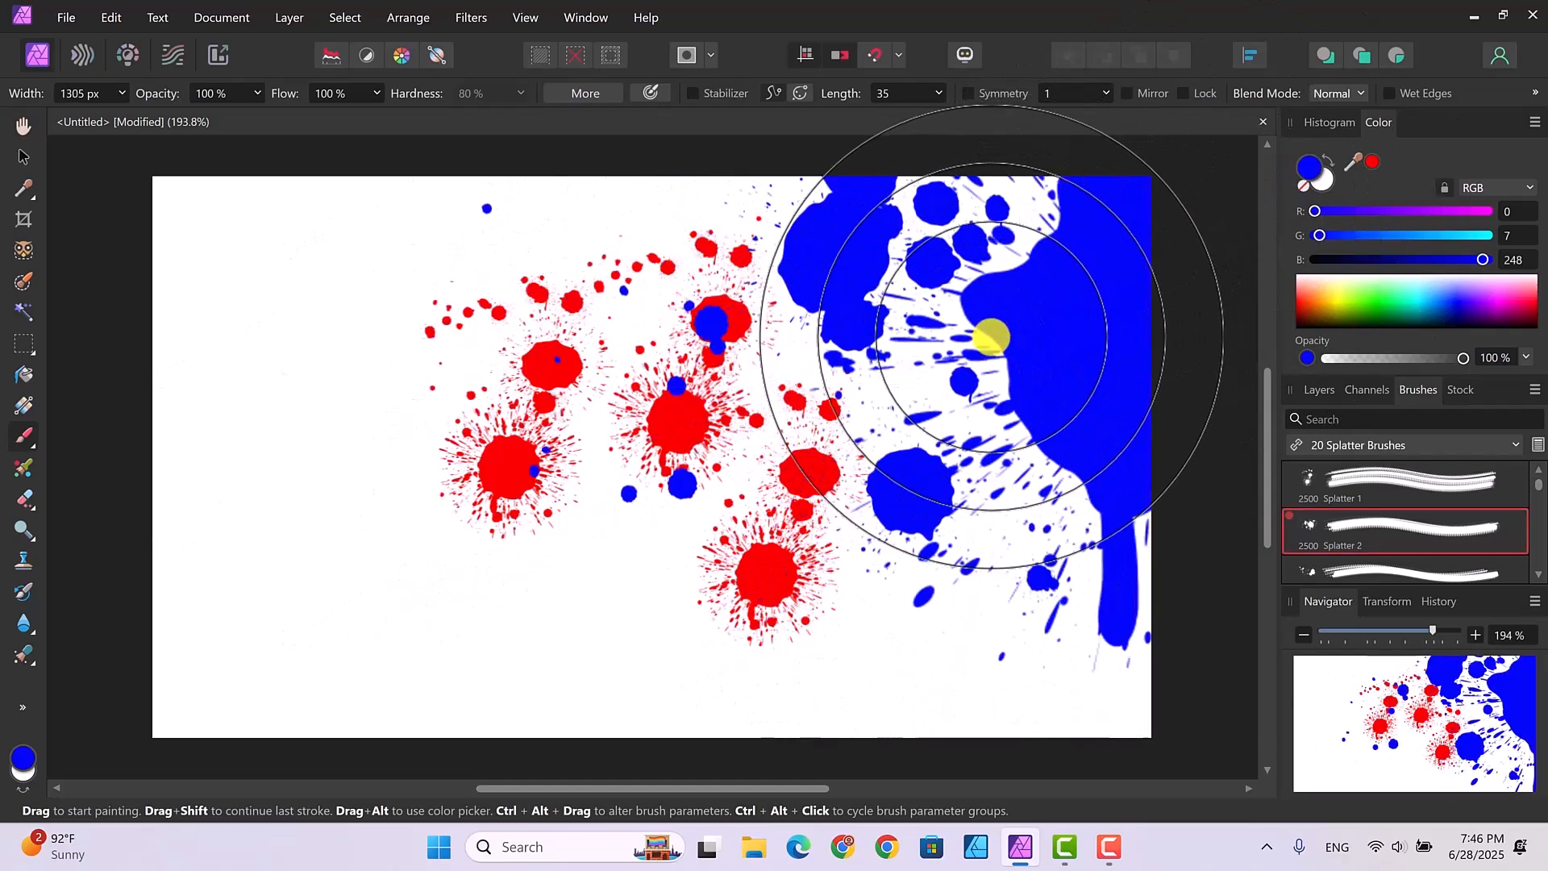
pyautogui.press('[')
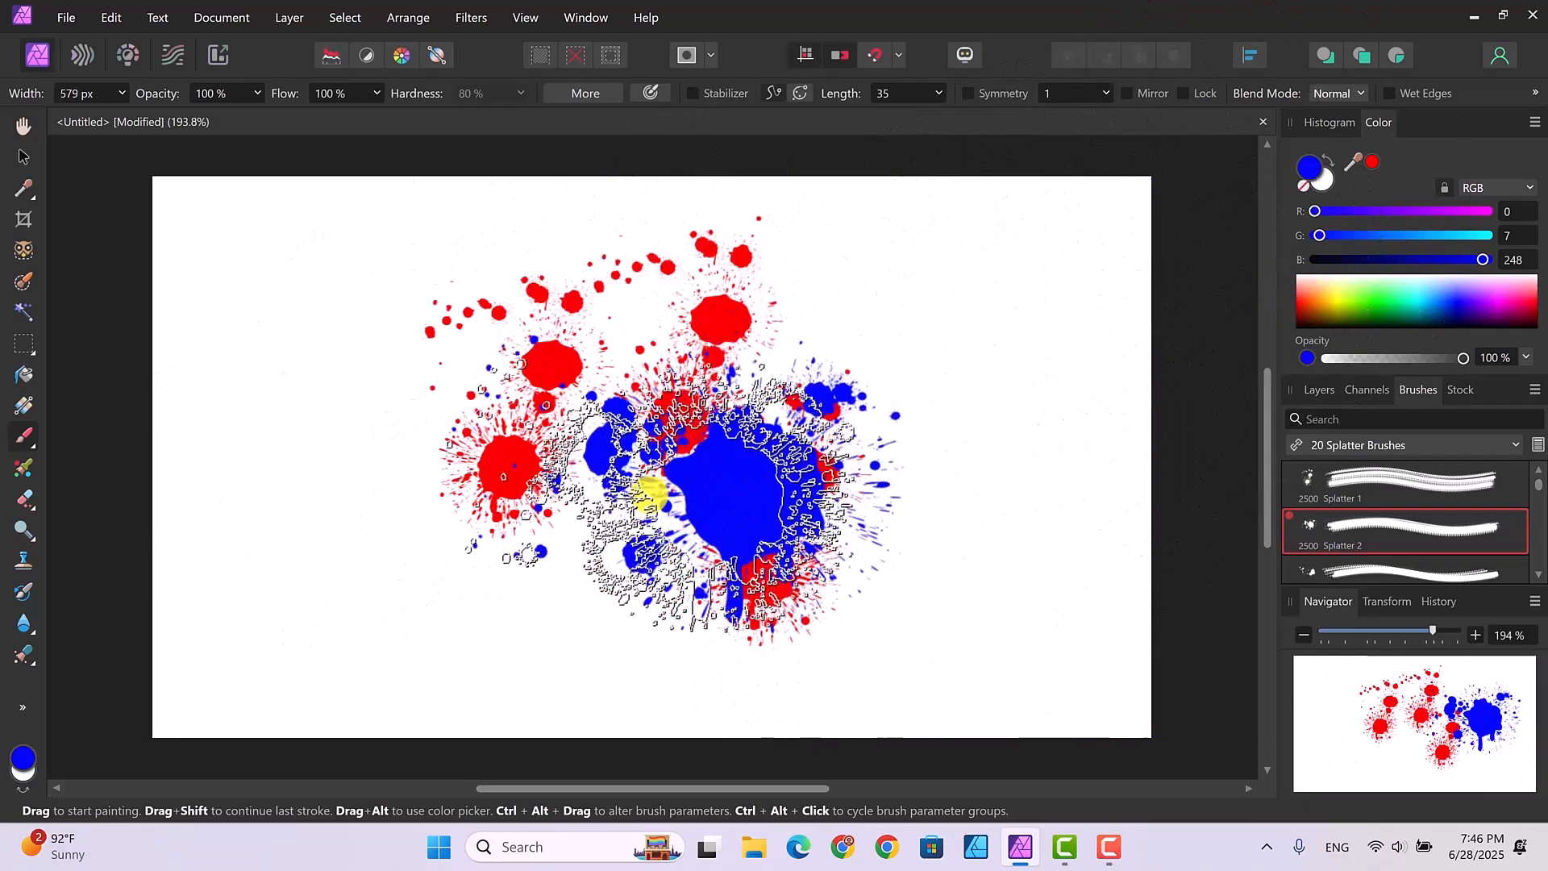
pyautogui.press('[')
pyautogui.press('[')
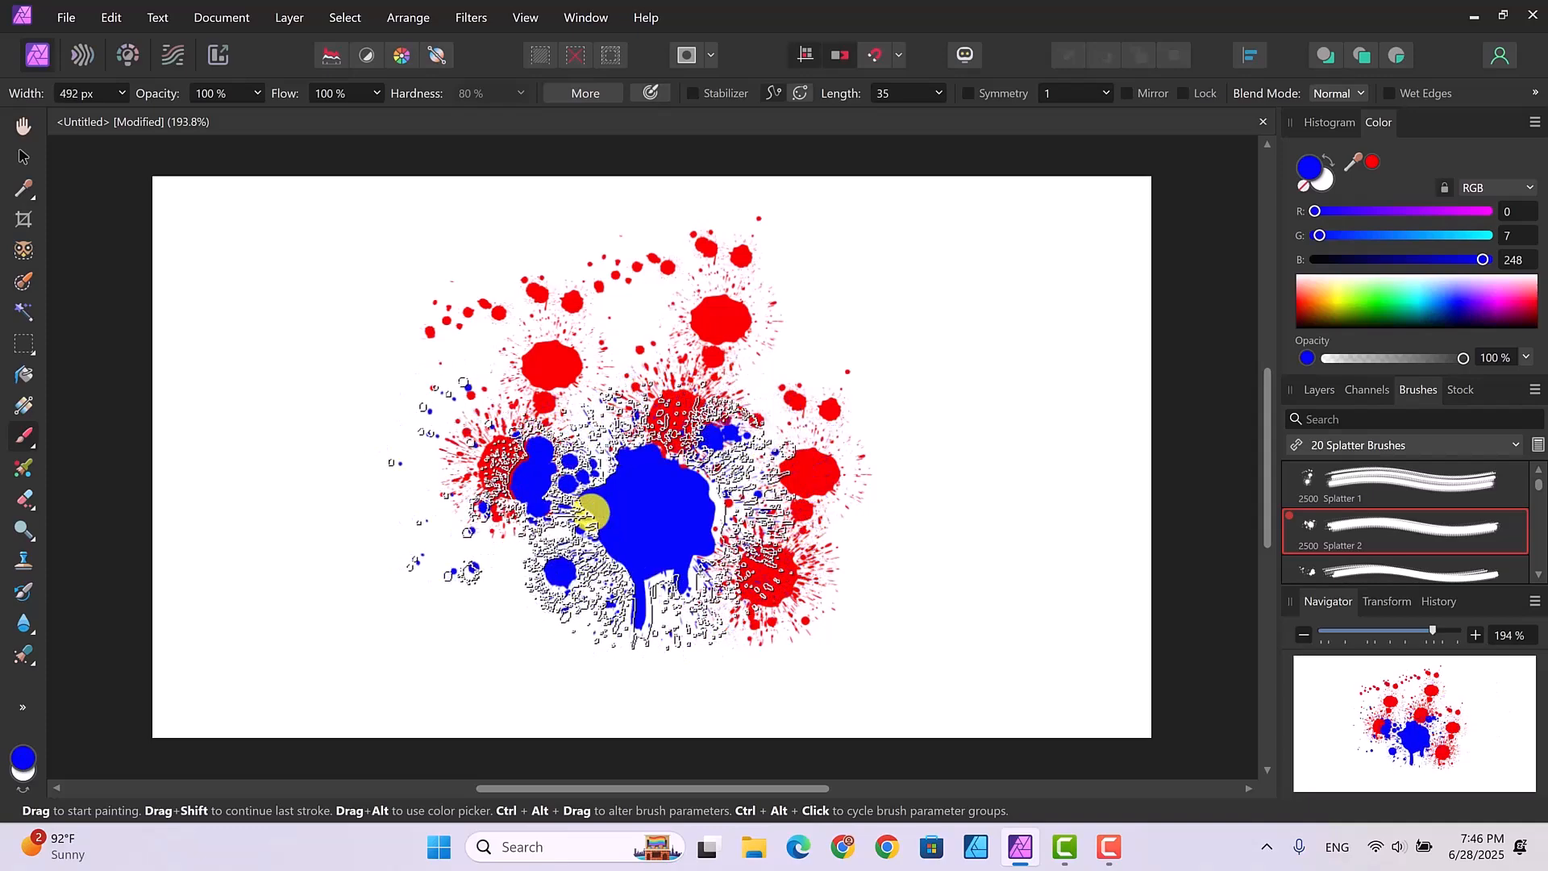
pyautogui.click(614, 510)
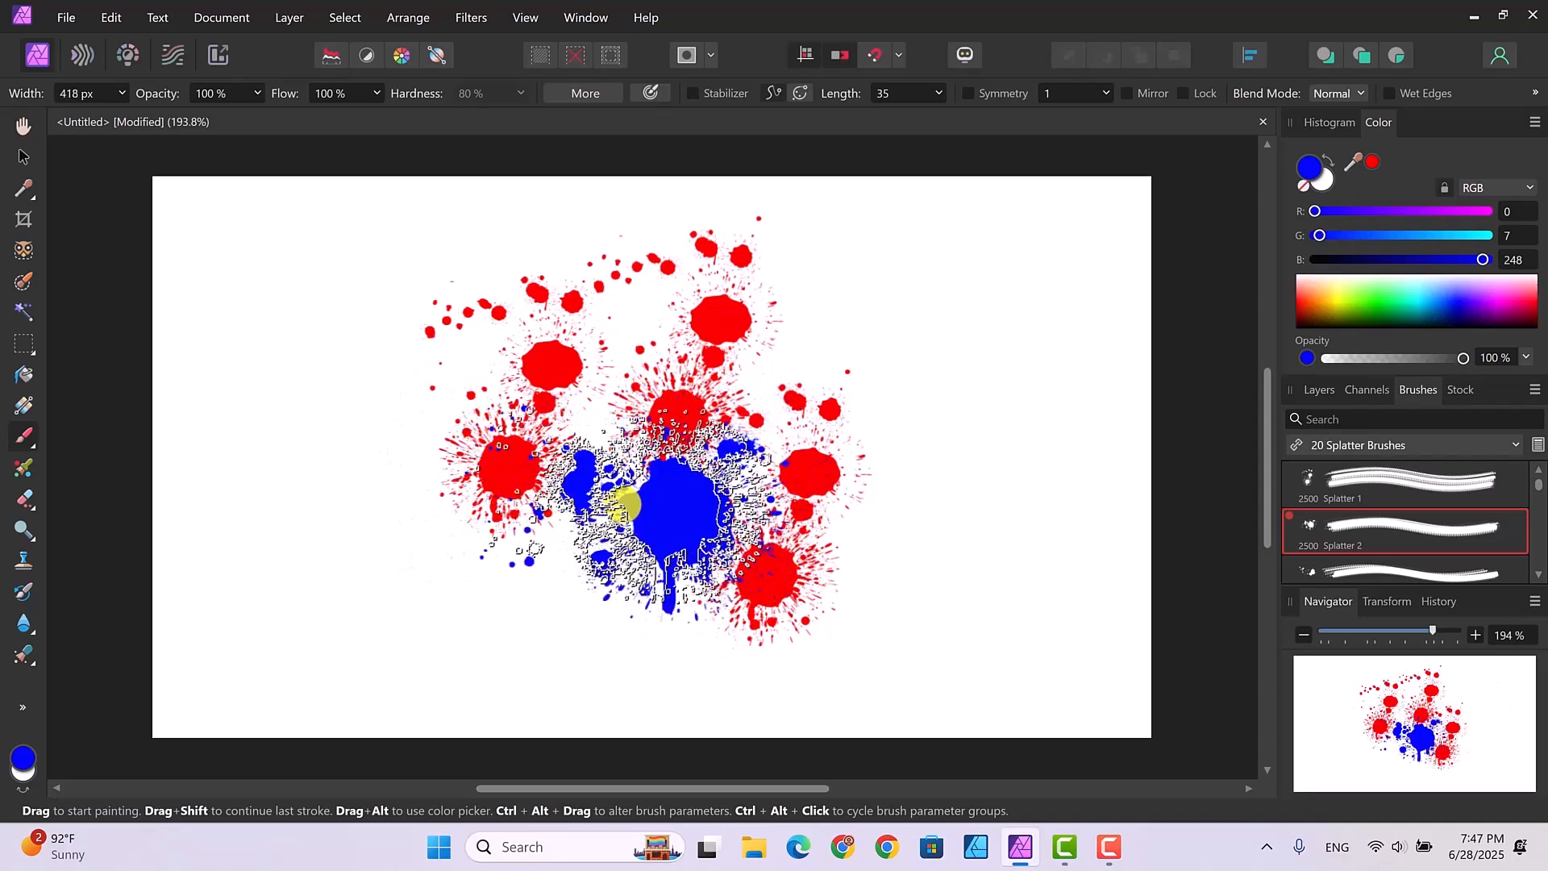
pyautogui.click(840, 346)
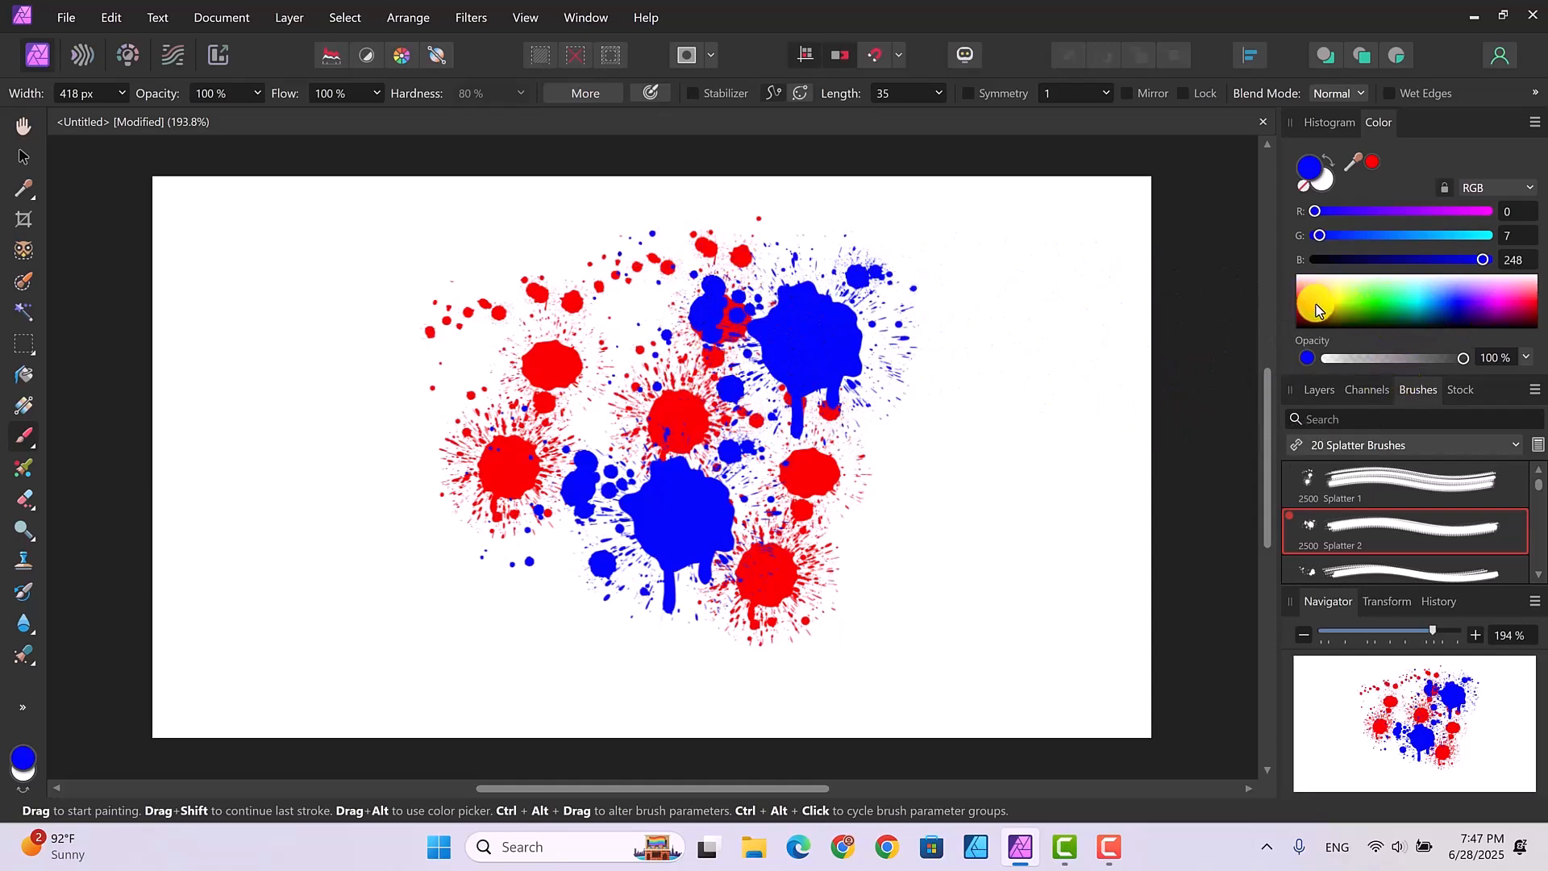
# Set the foreground colour to bright green with RGB values 4, 233, 12
pyautogui.click(1389, 313)
pyautogui.moveTo(1000, 242); pyautogui.dragTo(951, 329)
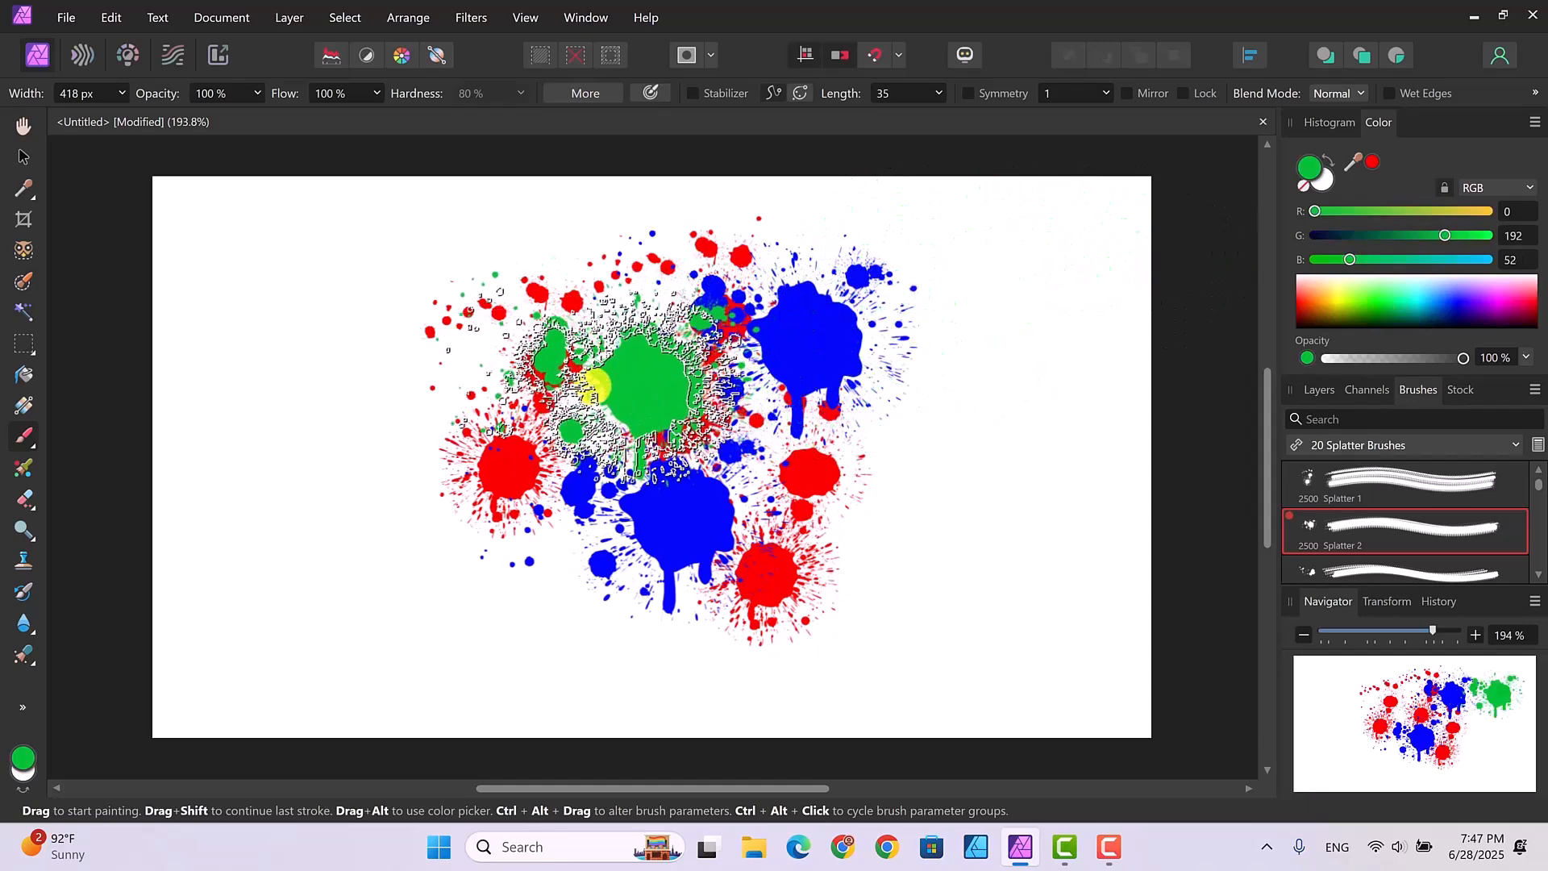
pyautogui.click(1387, 213)
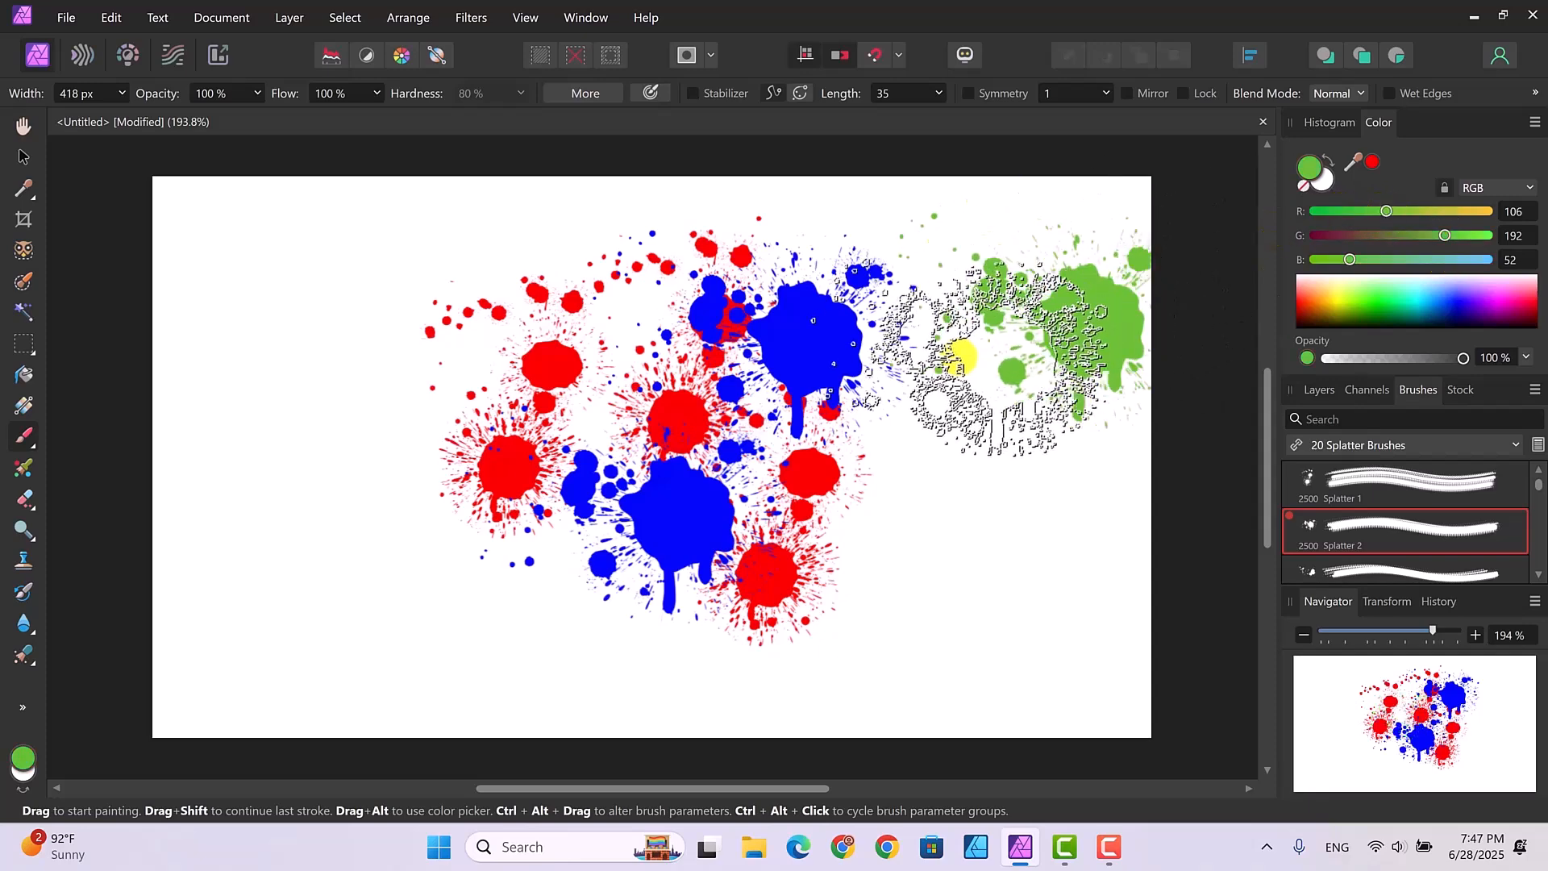
pyautogui.click(1321, 212)
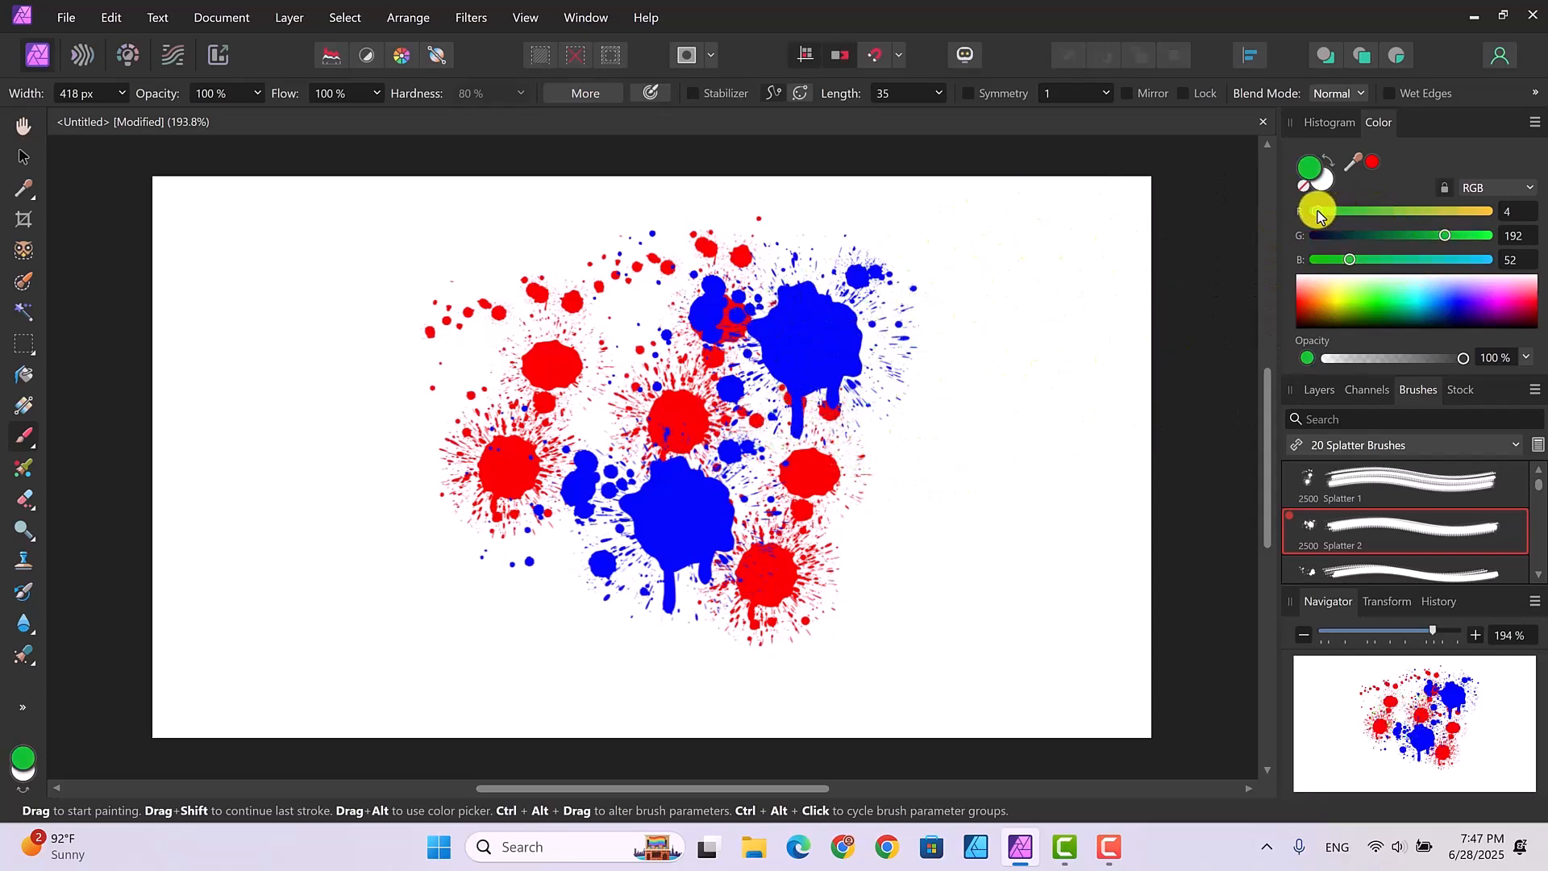
pyautogui.moveTo(1351, 262); pyautogui.dragTo(1324, 263)
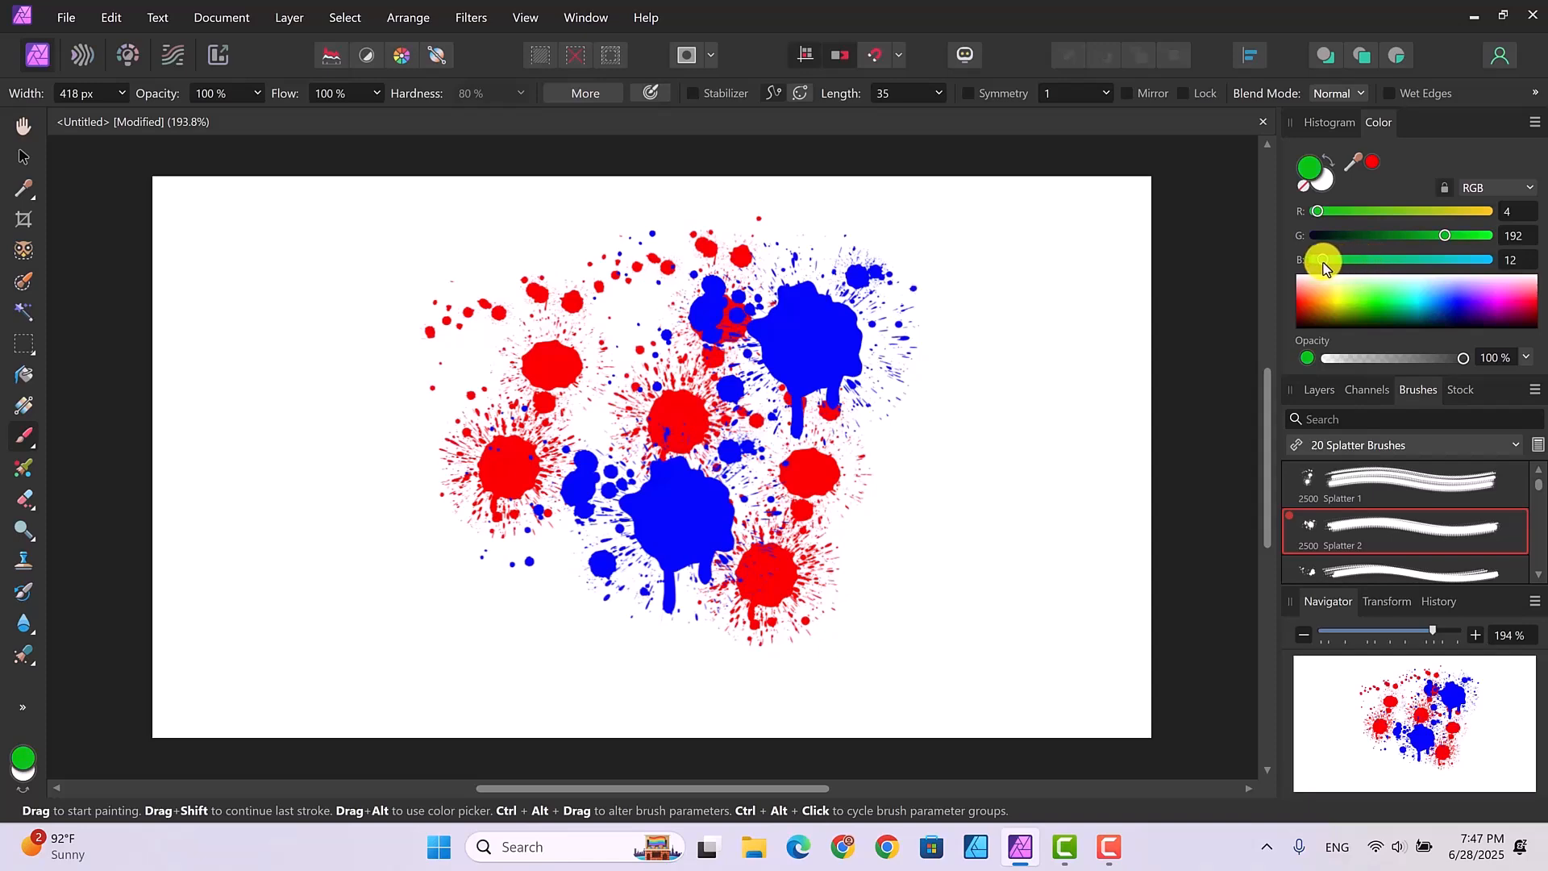
pyautogui.click(1473, 235)
# Stamp one green splatter near the canvas centre, and two smaller ones to its upper left with the brush width reduced to 302 px
pyautogui.moveTo(1040, 347)
pyautogui.mouseDown()
pyautogui.moveTo(836, 388)
pyautogui.moveTo(734, 432)
pyautogui.moveTo(576, 419)
pyautogui.mouseUp()
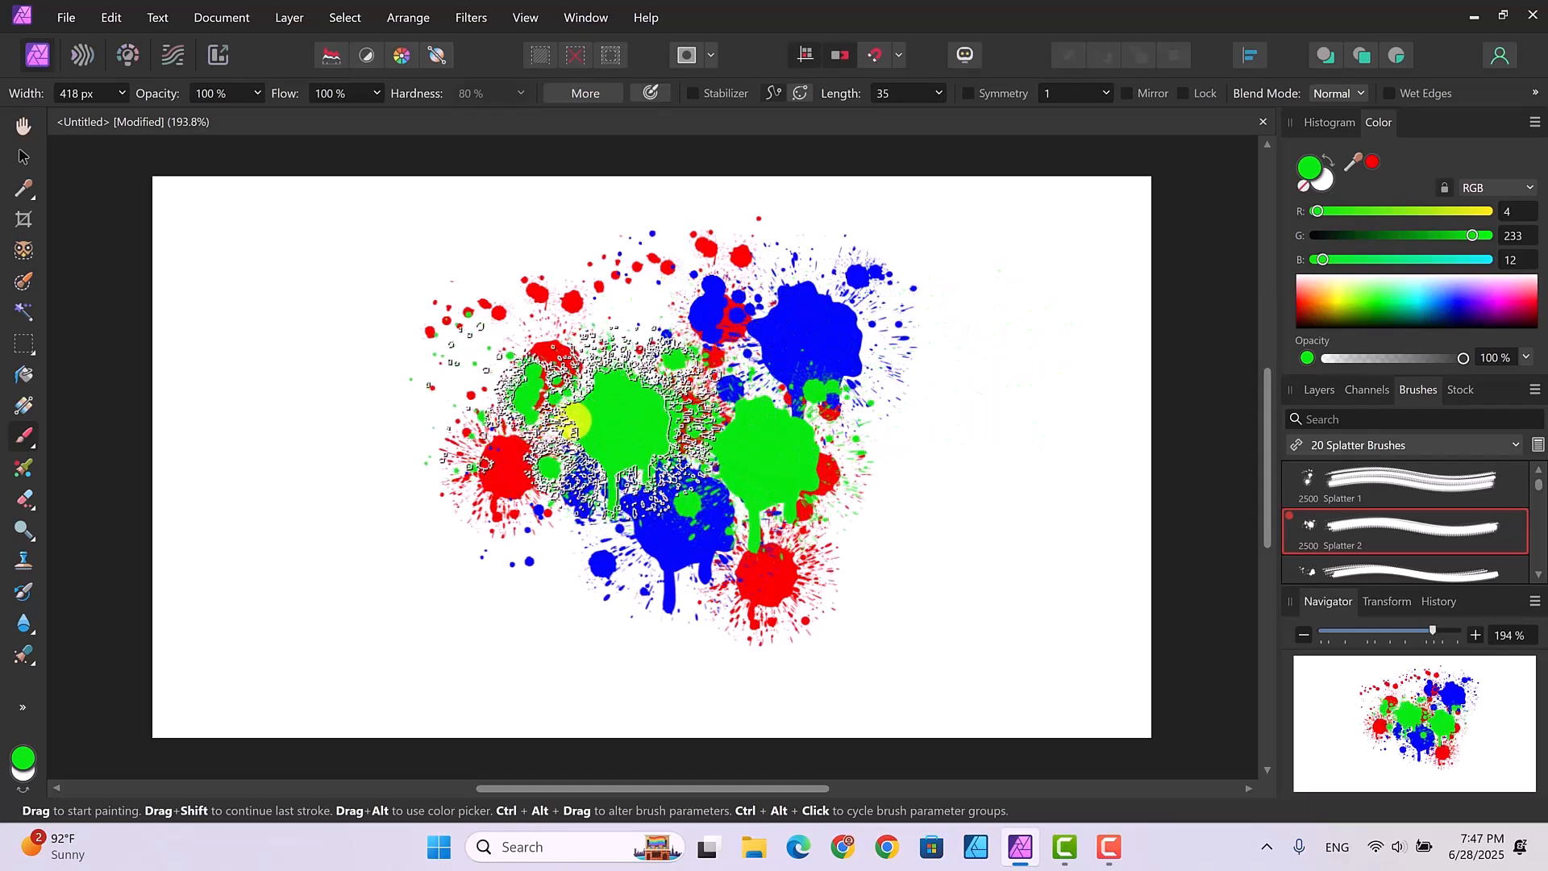
pyautogui.press('[')
pyautogui.press('[')
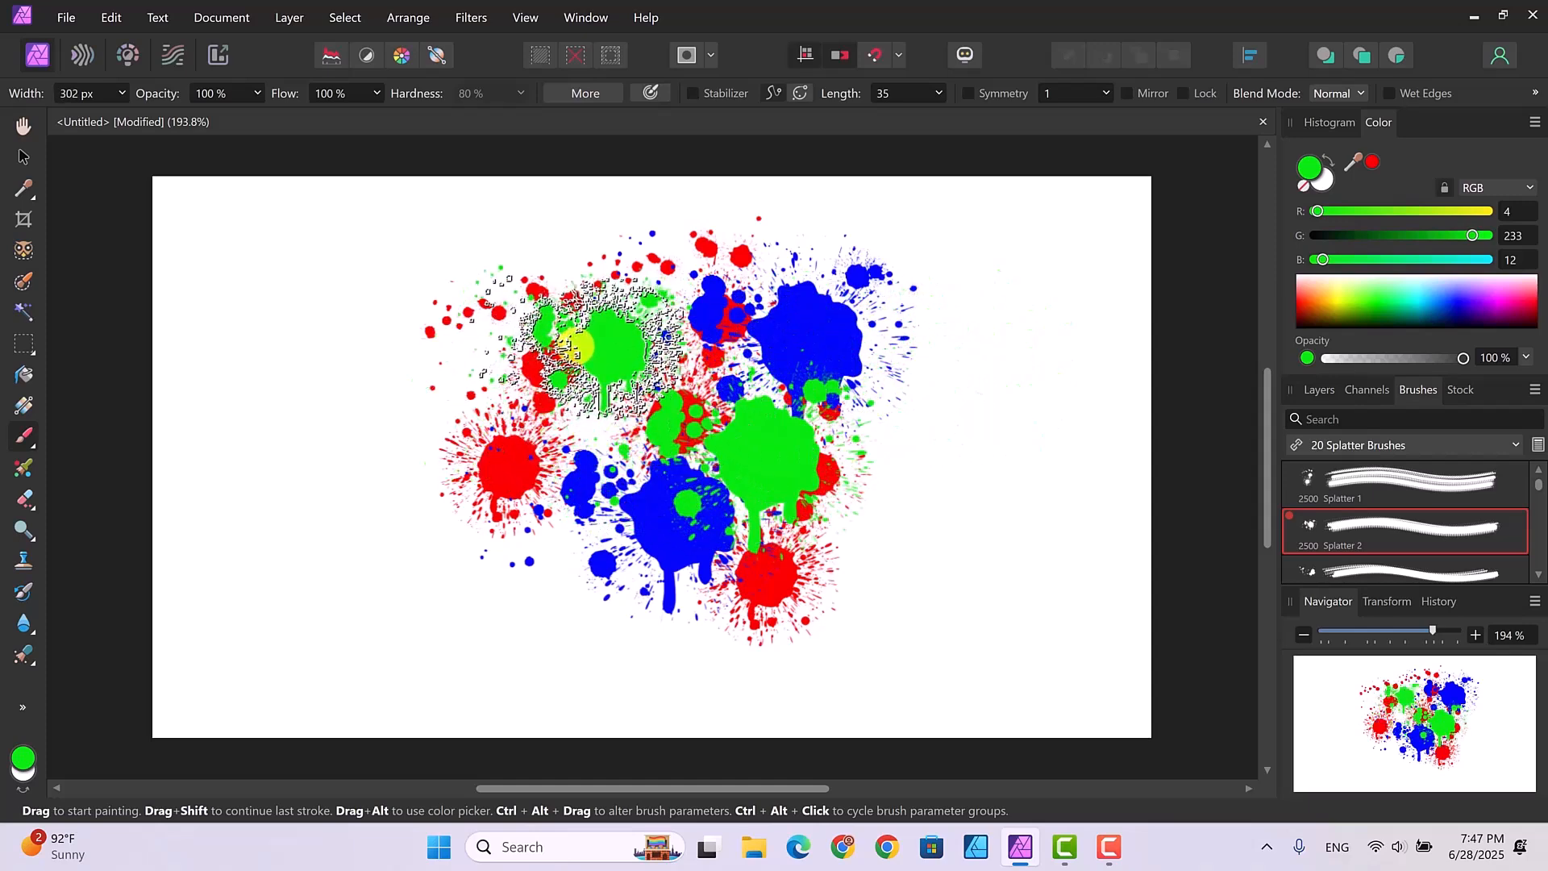
pyautogui.click(567, 409)
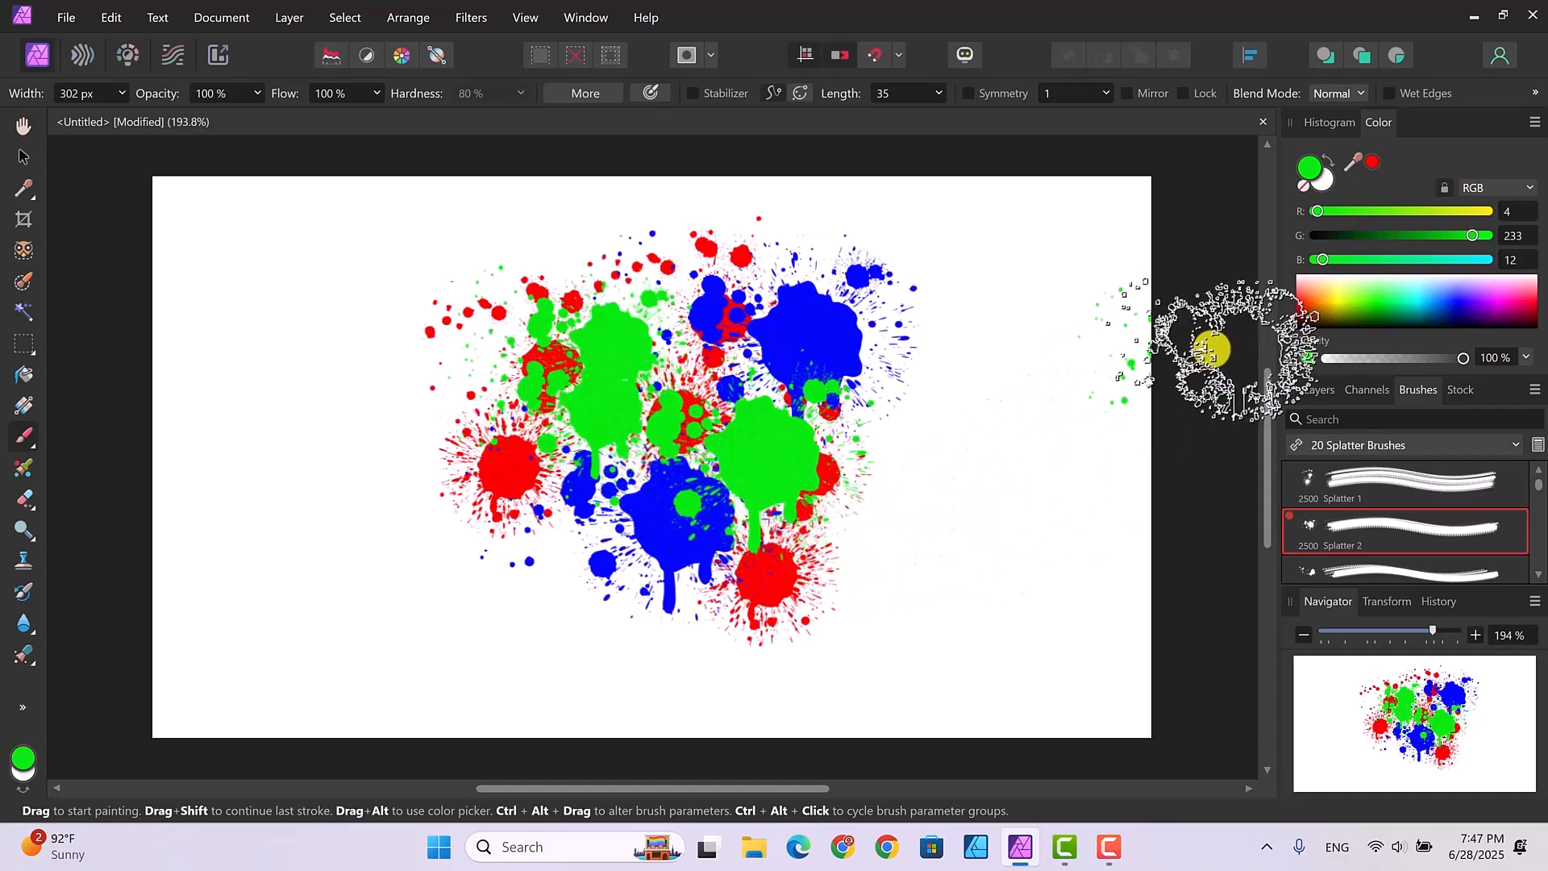
# Switch to the Splatter 3 brush and reduce its width to 418 px
pyautogui.click(1480, 578)
pyautogui.moveTo(1073, 516); pyautogui.dragTo(1030, 510)
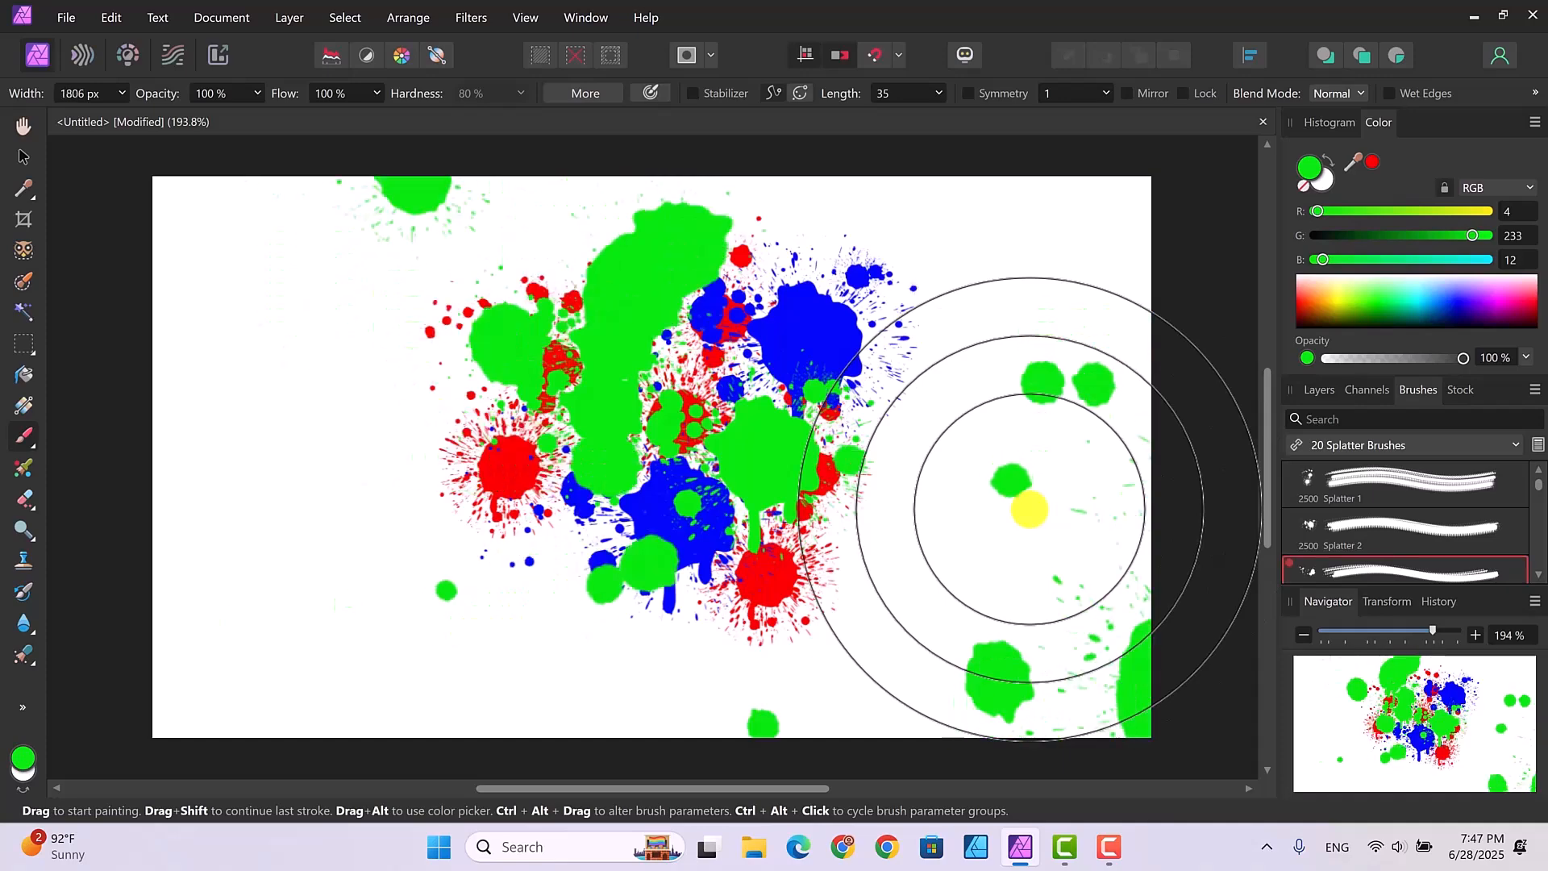
pyautogui.press('[')
pyautogui.press('[')
pyautogui.press('[')
pyautogui.press('[')
pyautogui.press('[')
pyautogui.press('[')
pyautogui.press('[')
pyautogui.press('[')
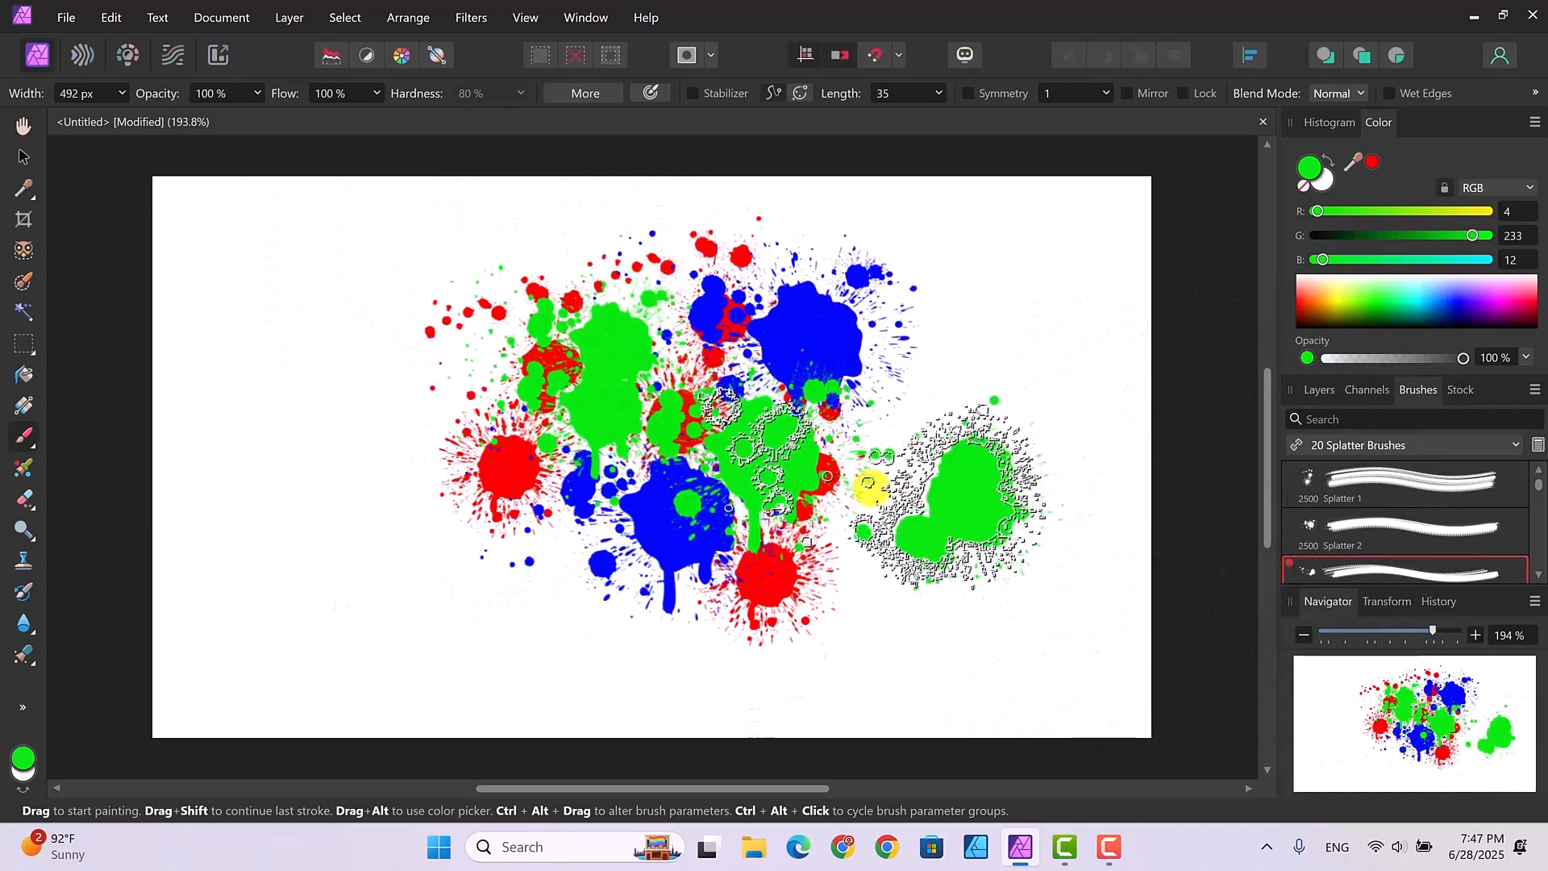
pyautogui.press('[')
# Set the foreground colour to magenta (RGB 255, 0, 251) and stamp two splatters on either side of the lower blue splatter
pyautogui.click(1499, 304)
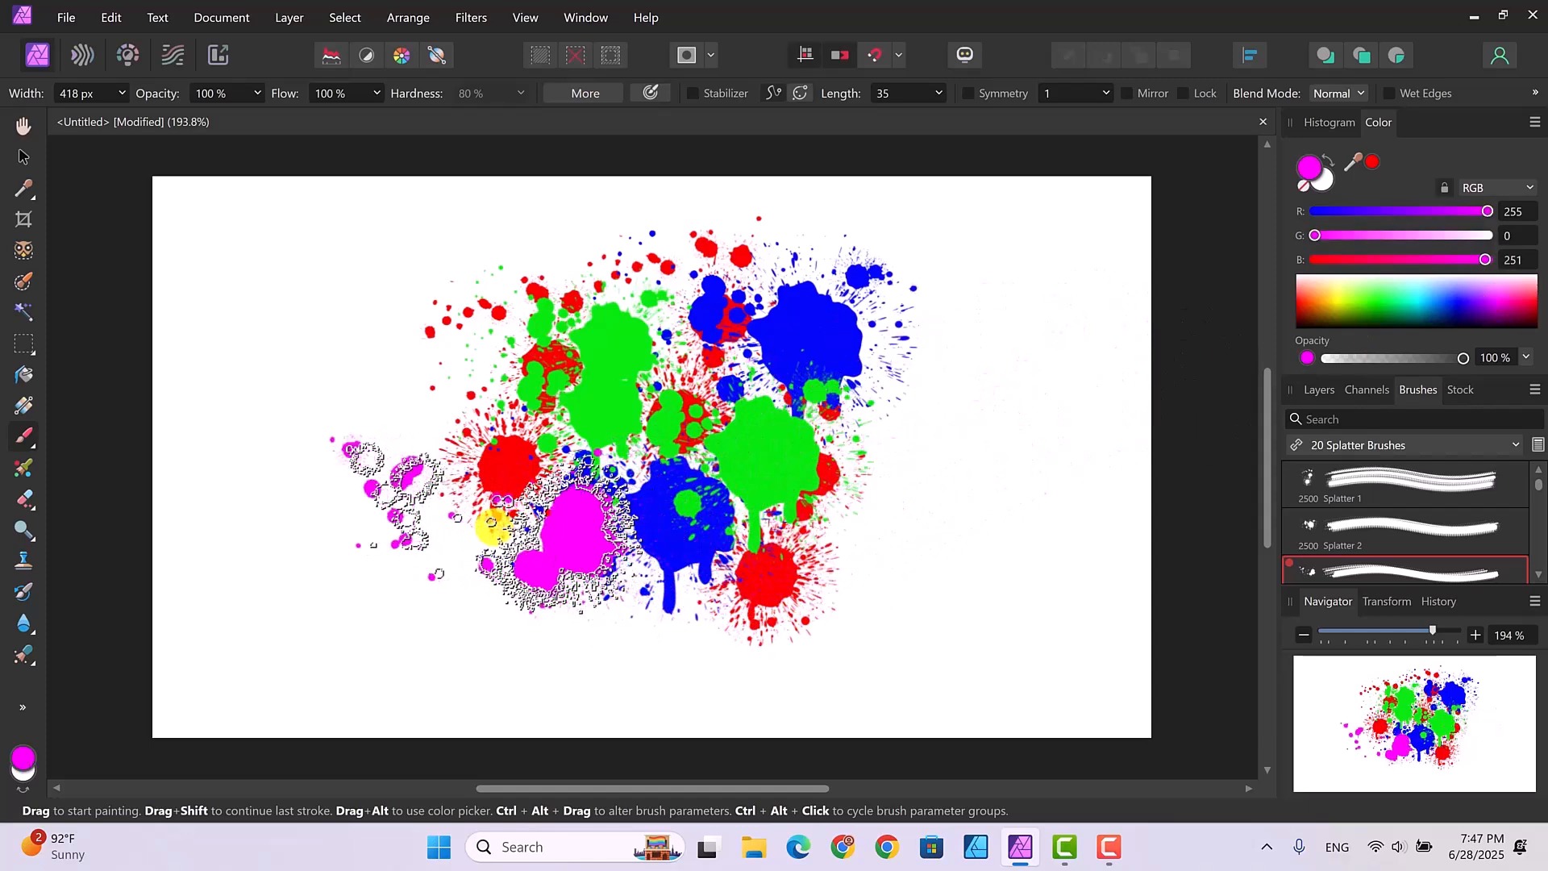
pyautogui.click(491, 524)
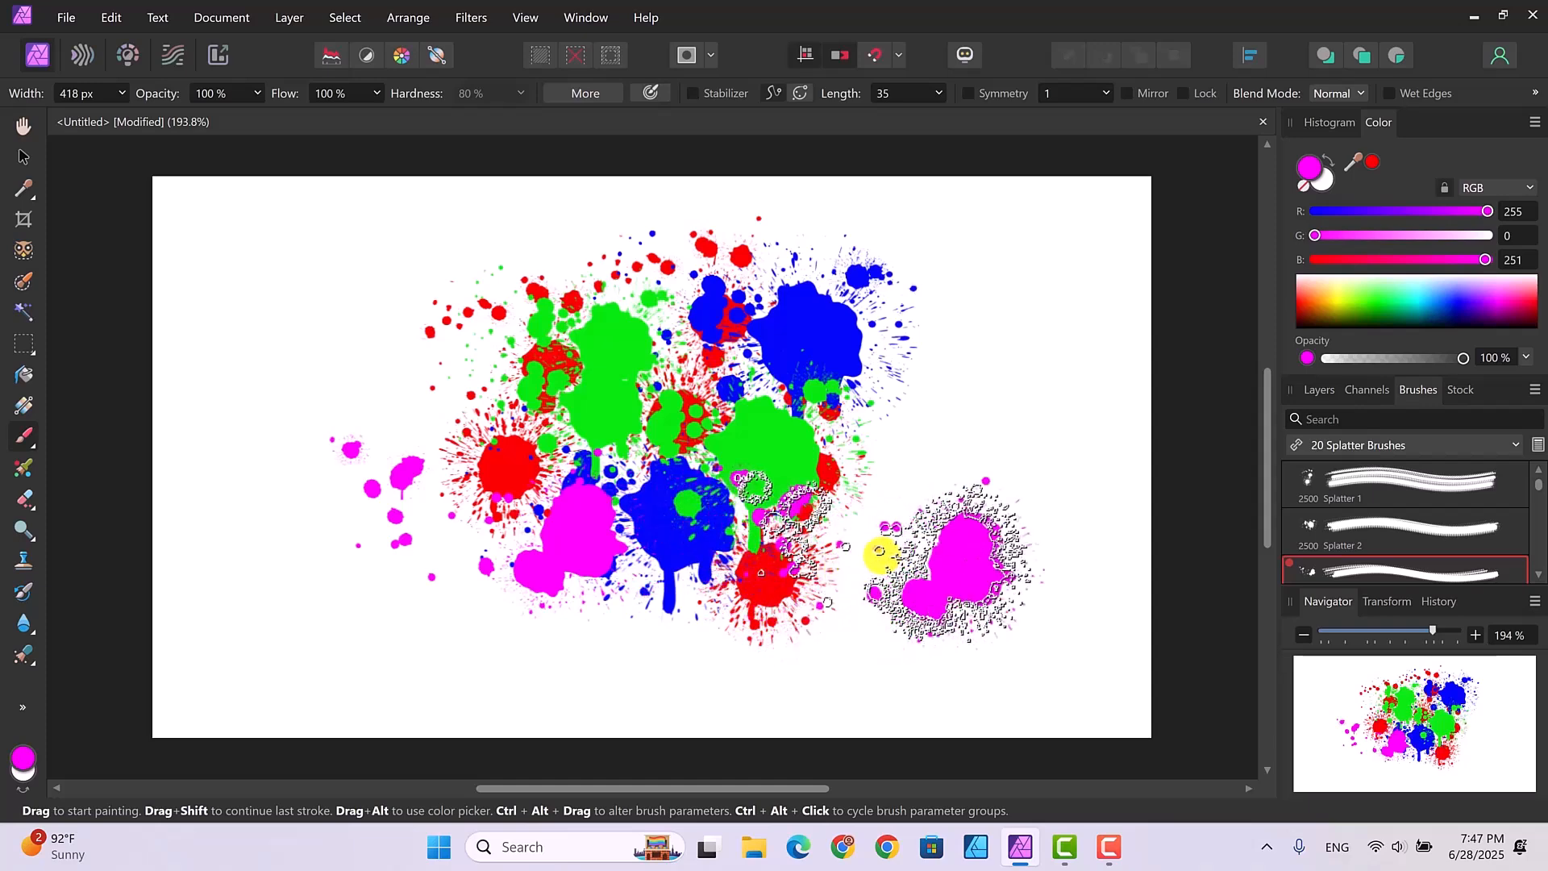
pyautogui.click(876, 464)
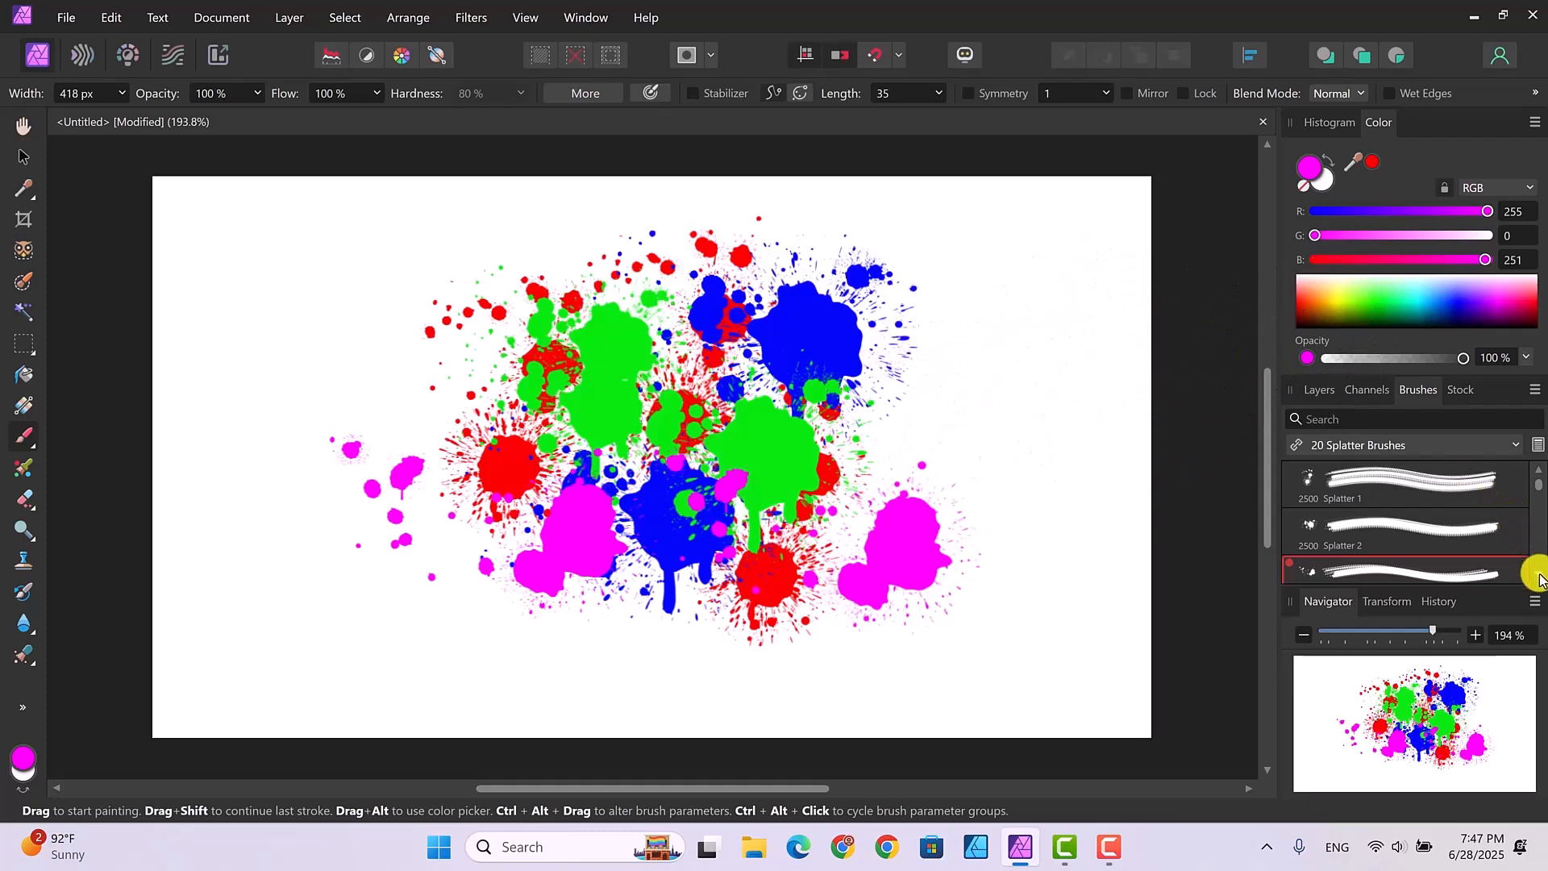
# Switch to the Splatter 4 brush and set the foreground colour to cyan (RGB 0, 254, 255)
pyautogui.scroll(-2, 1540, 577)
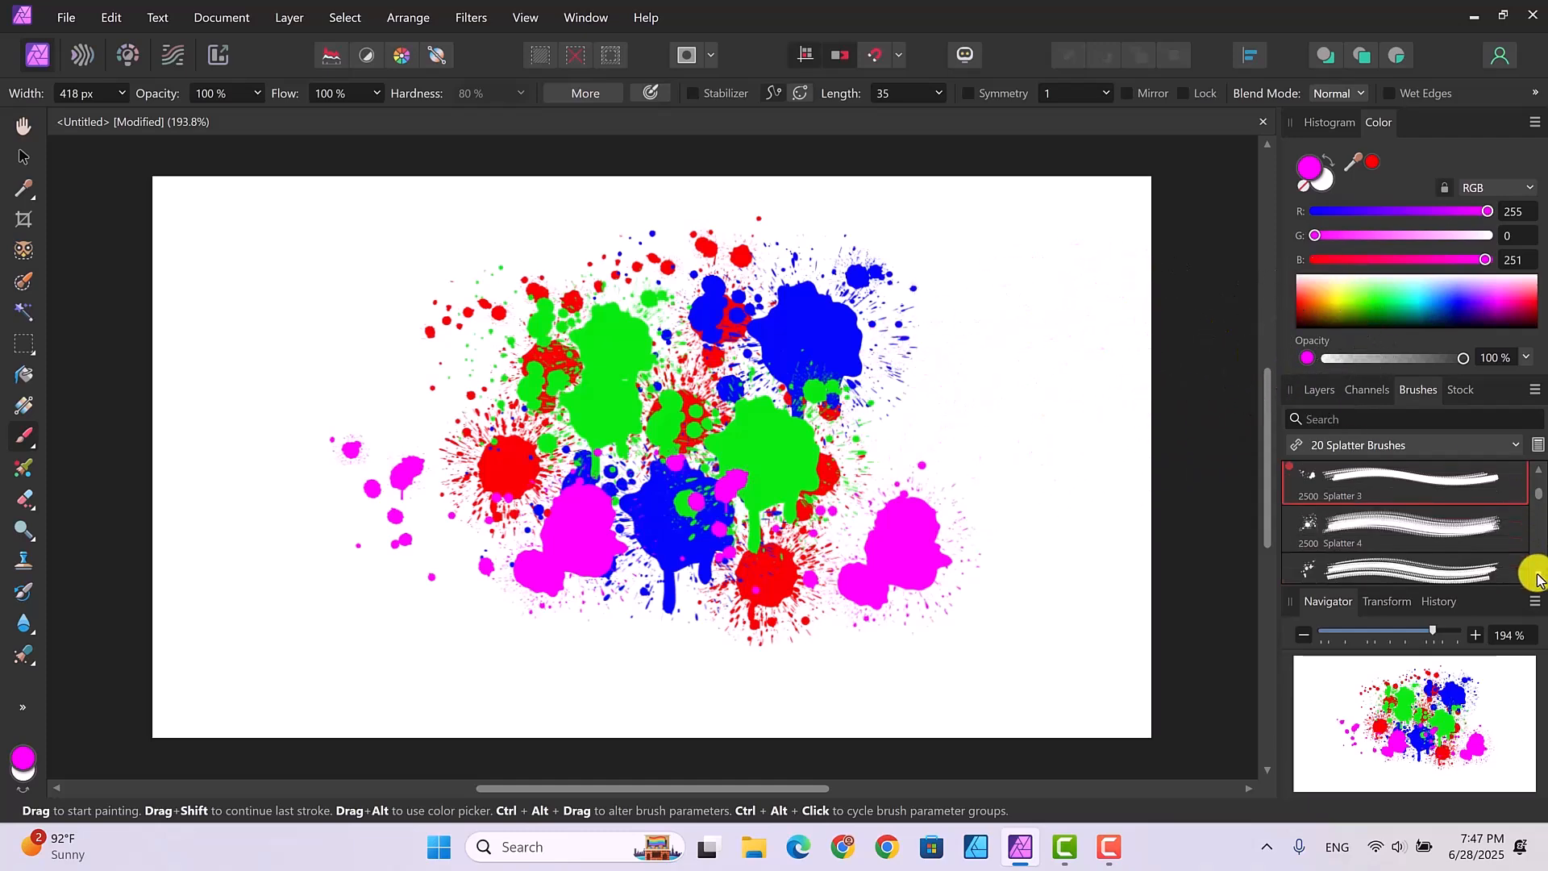
pyautogui.click(1418, 519)
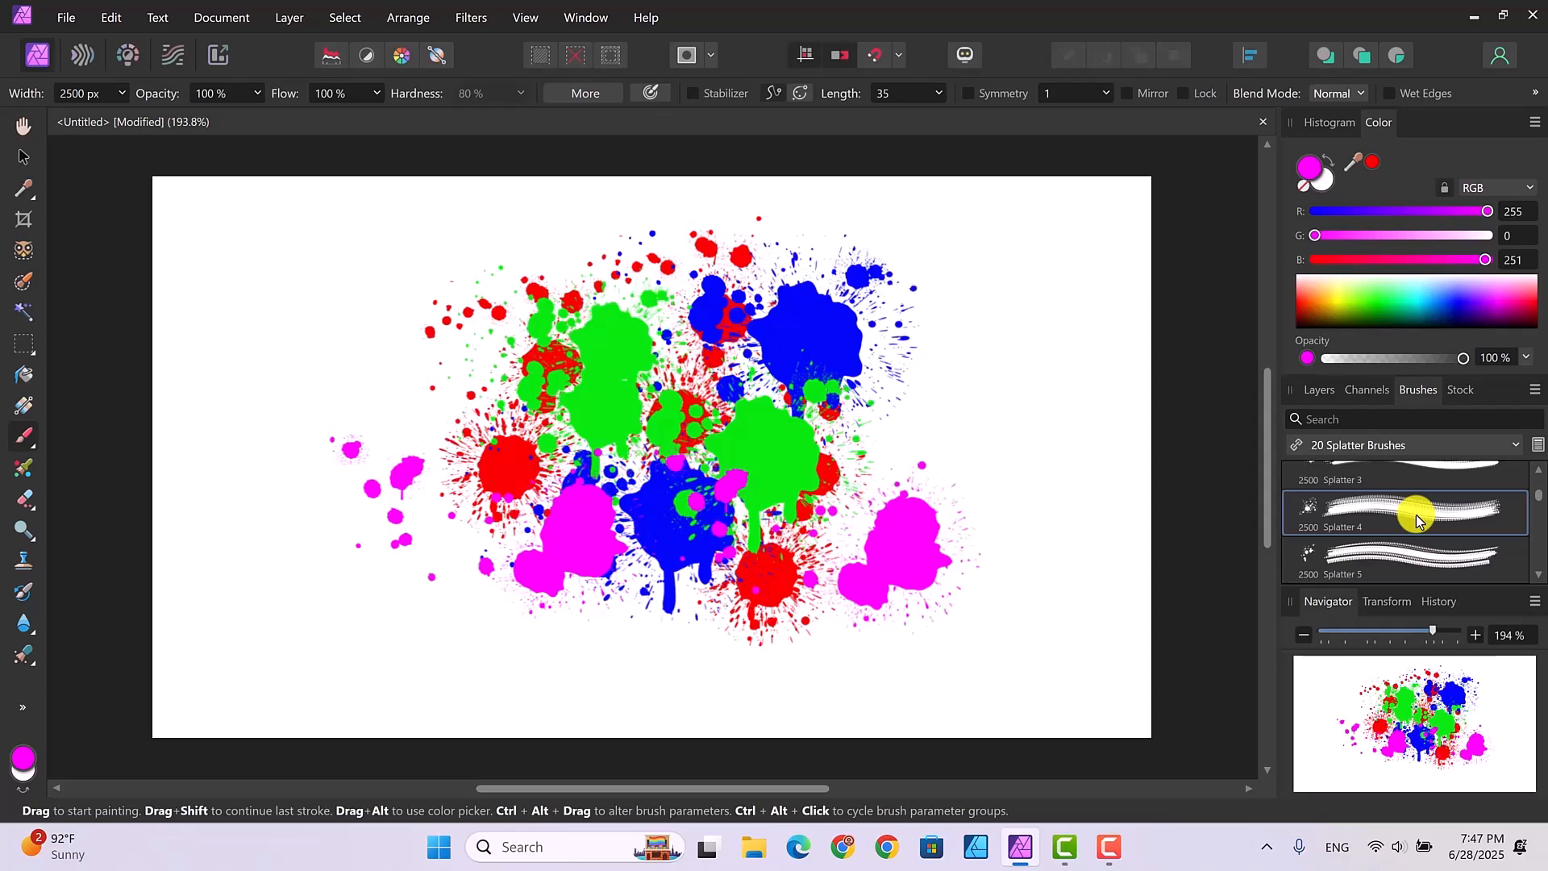
pyautogui.click(1420, 308)
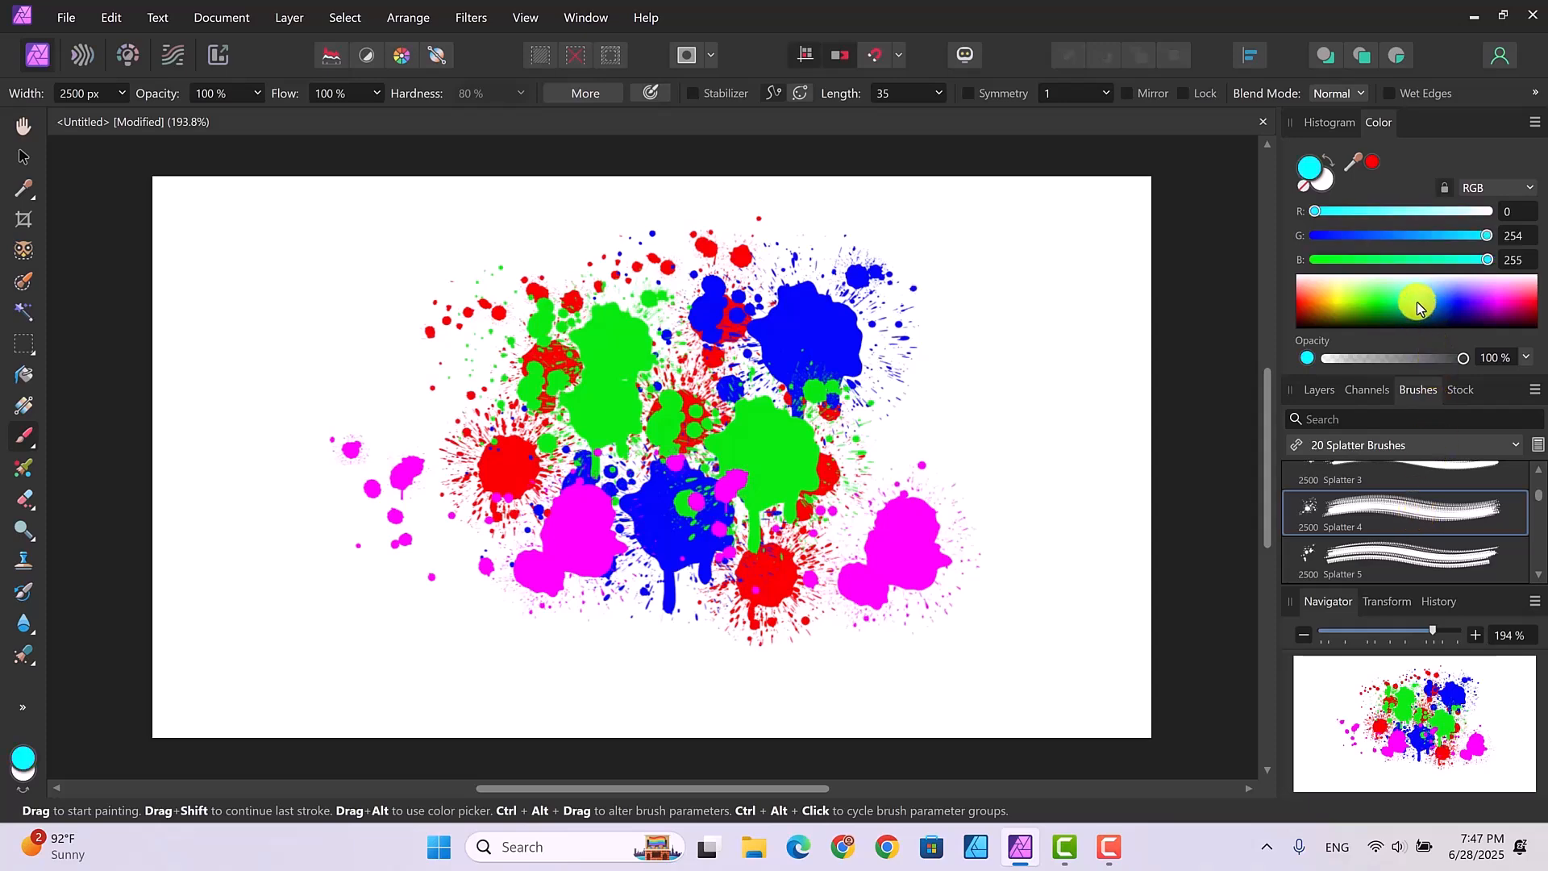
# Reduce the brush width to 356 px and stamp two cyan splatters, one over the upper green splatter and one beside the lower-right magenta splatter
pyautogui.press('[')
pyautogui.press('[')
pyautogui.press('[')
pyautogui.press('[')
pyautogui.press('[')
pyautogui.press('[')
pyautogui.press('[')
pyautogui.press('[')
pyautogui.press('[')
pyautogui.press('[')
pyautogui.press('[')
pyautogui.press('[')
pyautogui.press('[')
pyautogui.press('[')
pyautogui.press('[')
pyautogui.press('[')
pyautogui.press('[')
pyautogui.press('[')
pyautogui.press('[')
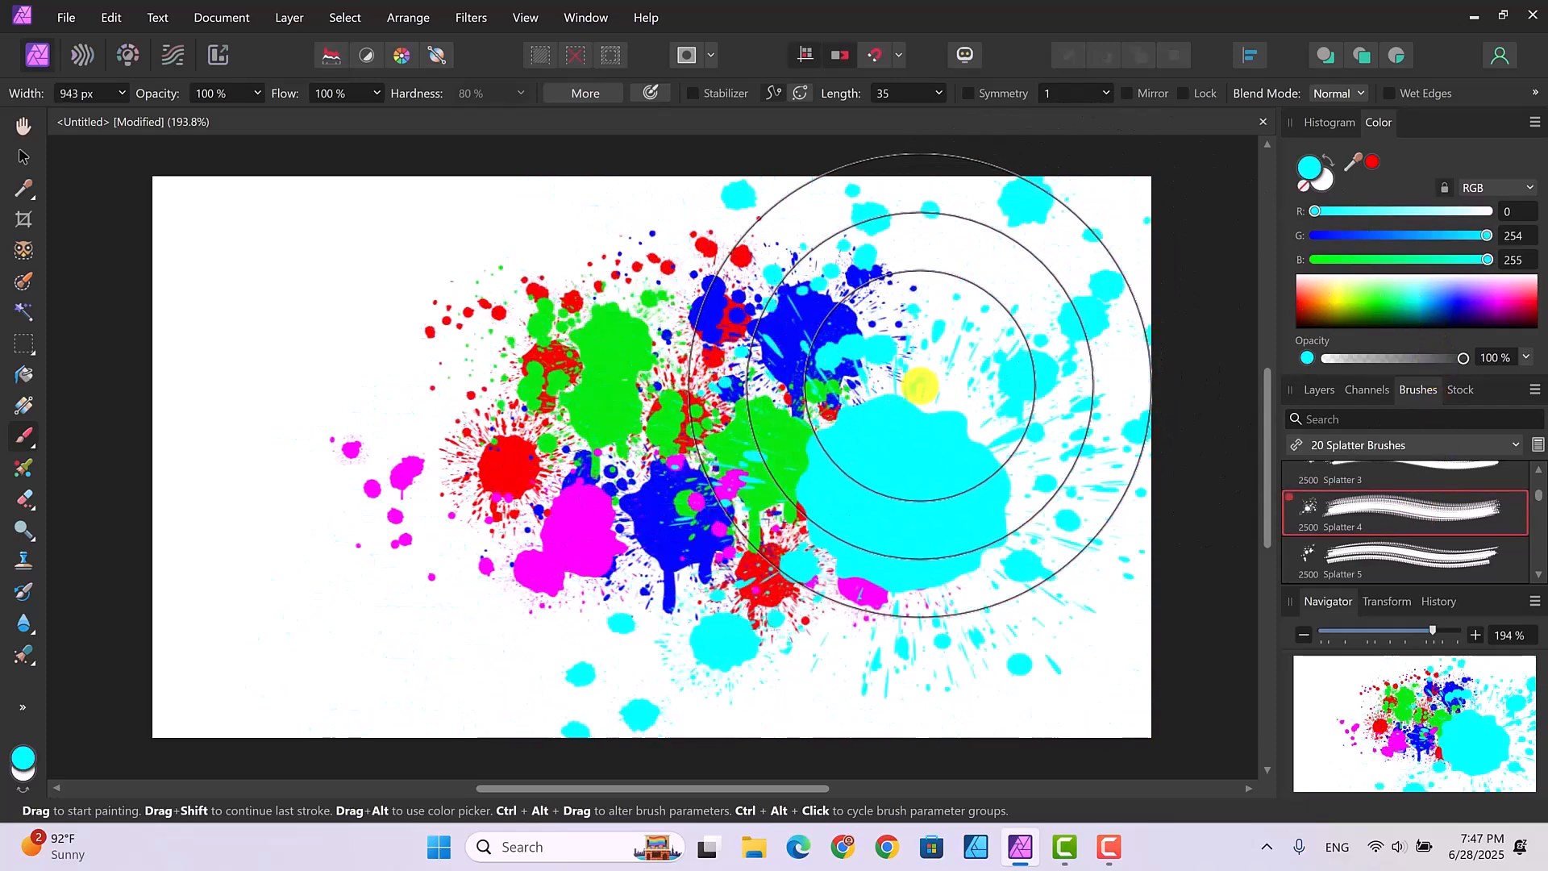
pyautogui.press('[')
pyautogui.press('[')
pyautogui.press('[')
pyautogui.press('[')
pyautogui.press('[')
pyautogui.press('[')
pyautogui.press('[')
pyautogui.press('[')
pyautogui.press('[')
pyautogui.press('[')
pyautogui.press('[')
pyautogui.press('[')
pyautogui.press('[')
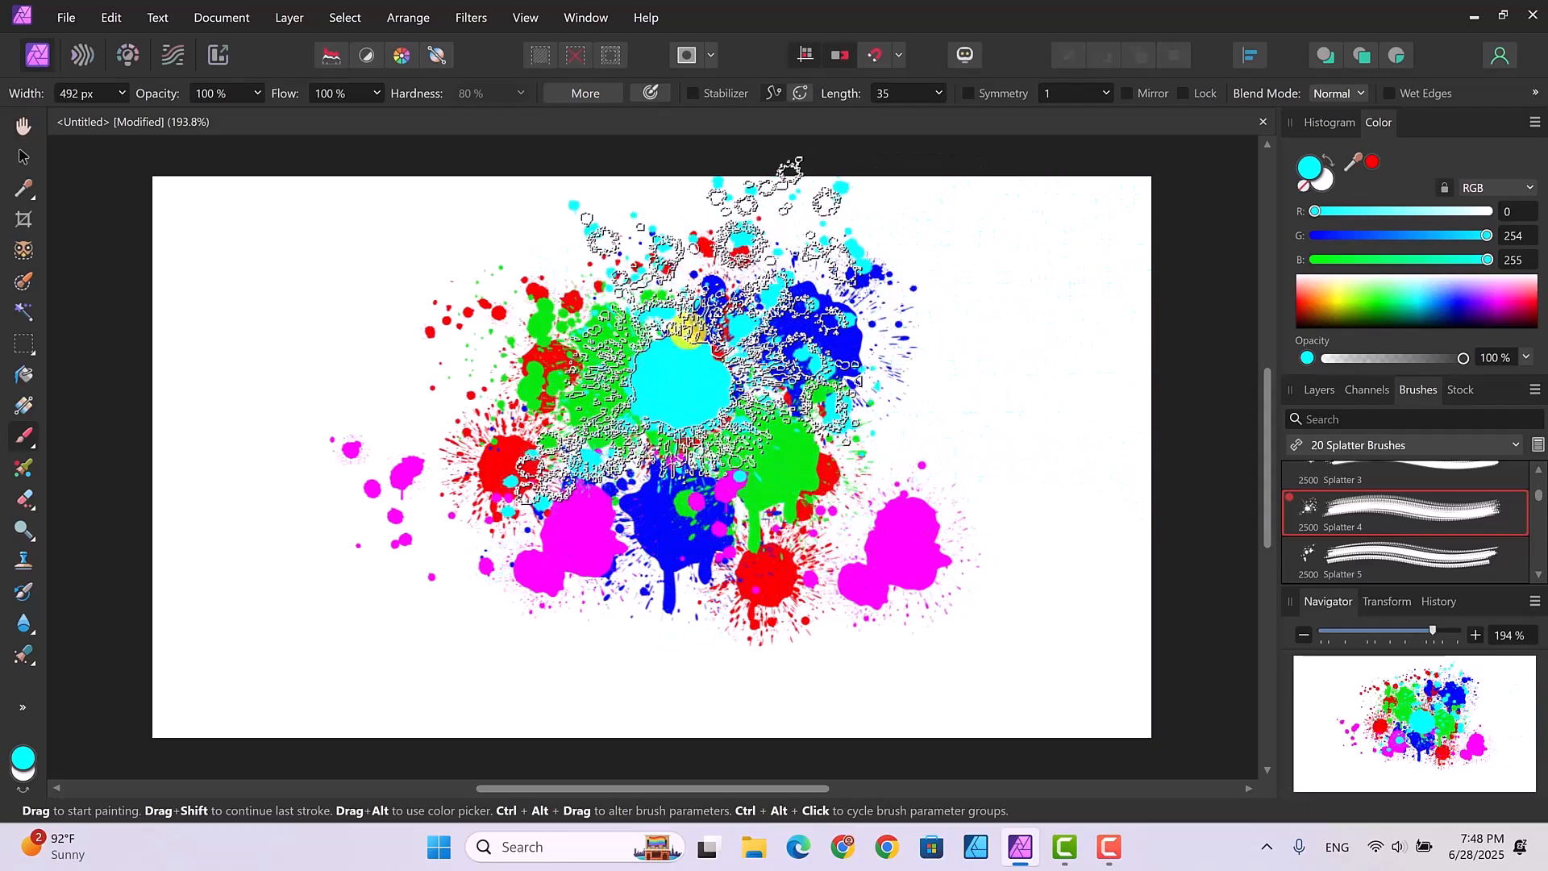
pyautogui.press('[')
pyautogui.press('[')
pyautogui.press('[')
pyautogui.press('[')
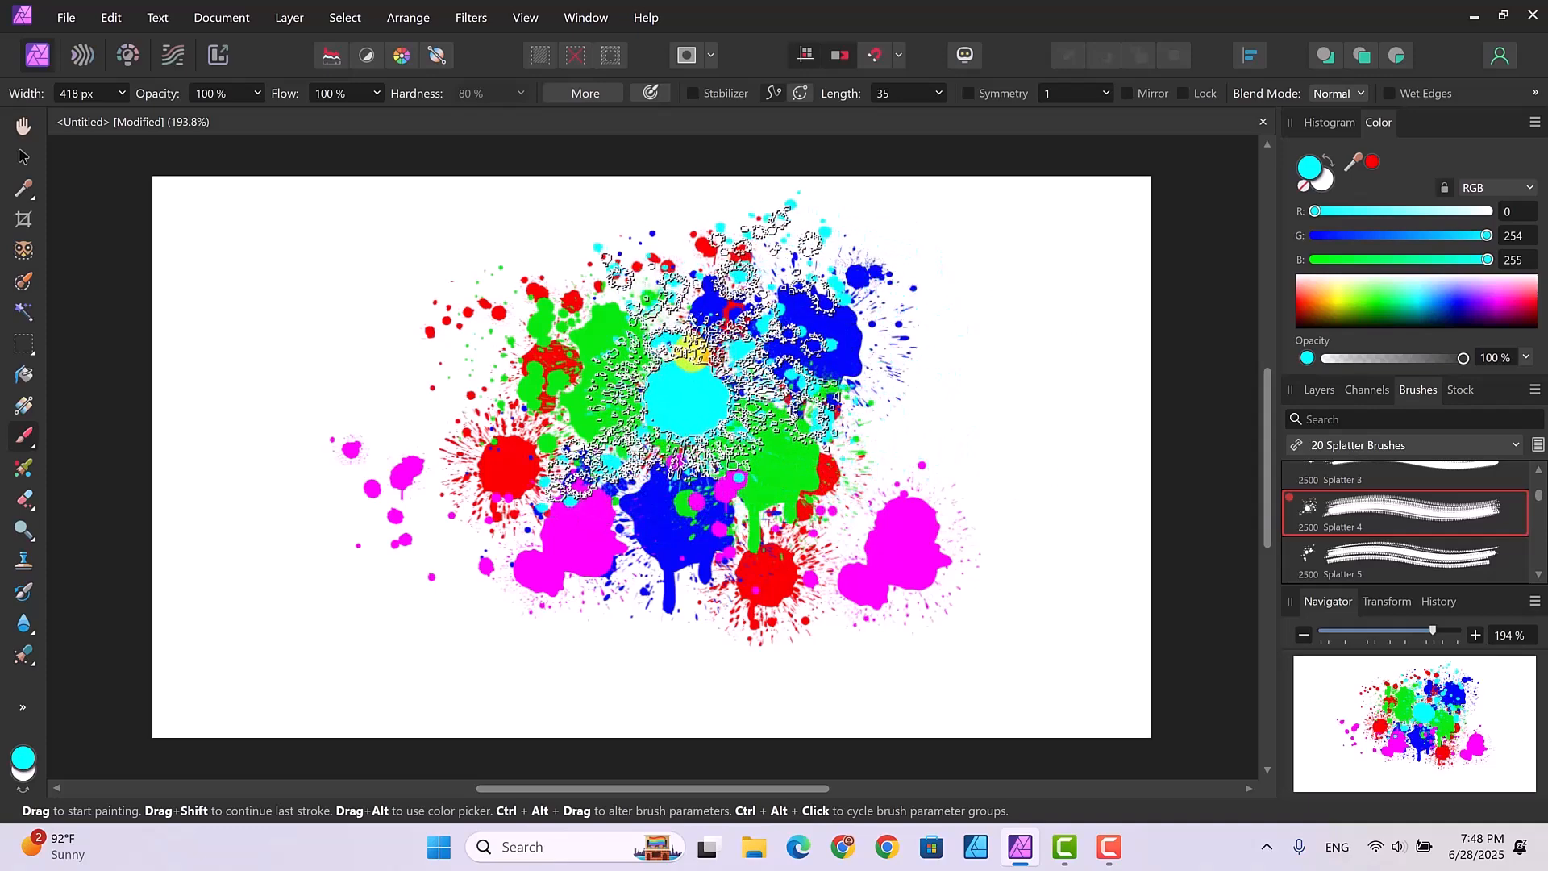
pyautogui.moveTo(681, 330)
pyautogui.mouseDown()
pyautogui.moveTo(924, 354)
pyautogui.moveTo(959, 403)
pyautogui.mouseUp()
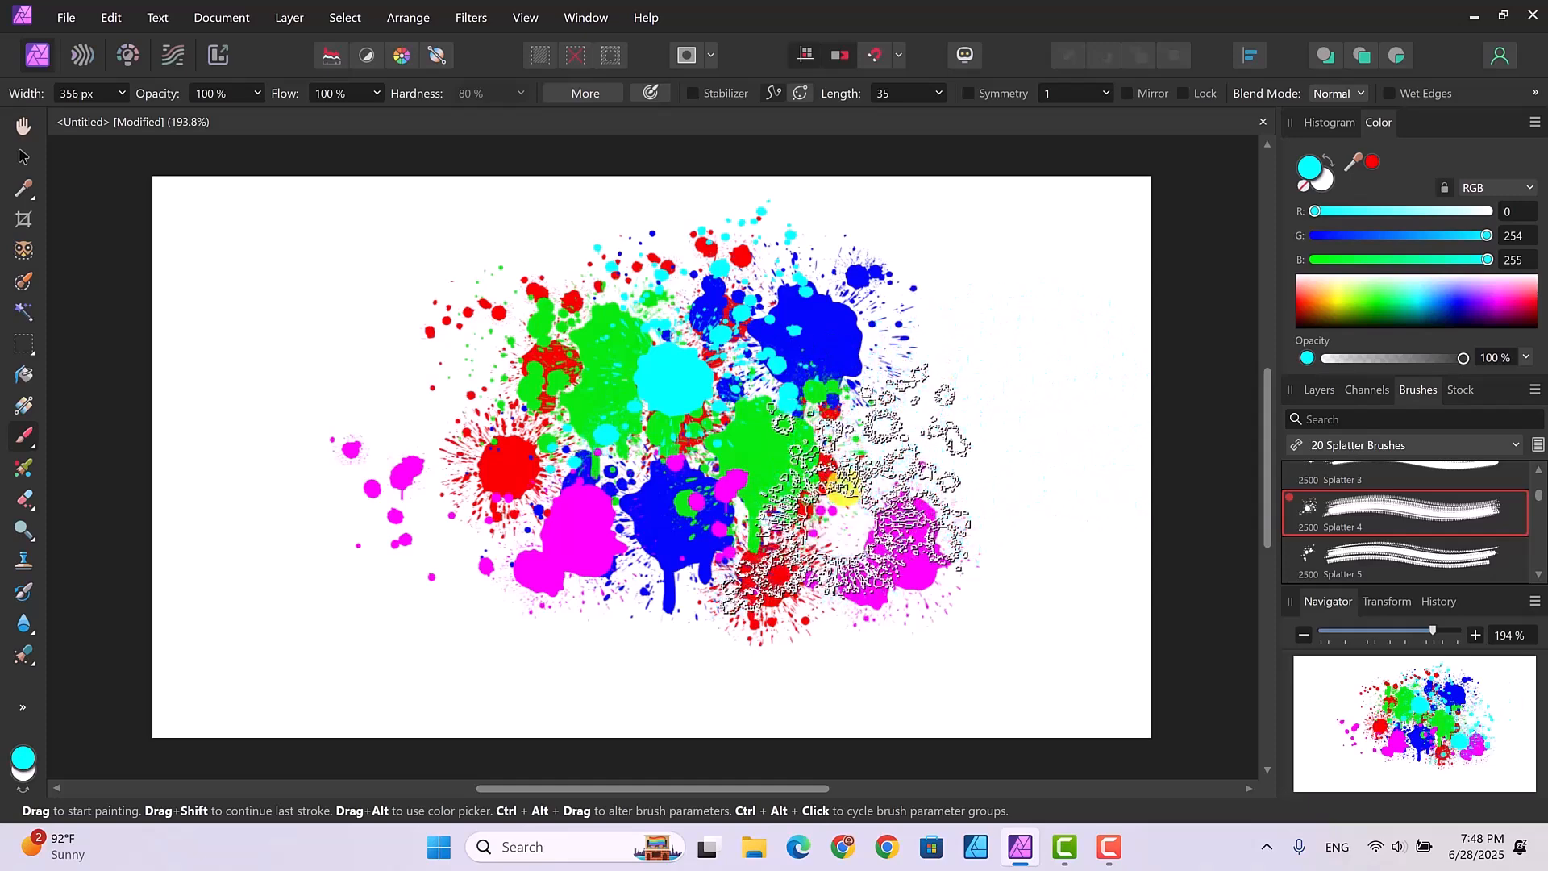
# Set the foreground colour to pink (RGB 255, 4, 104) and switch to the Splatter 5 brush
pyautogui.click(1524, 306)
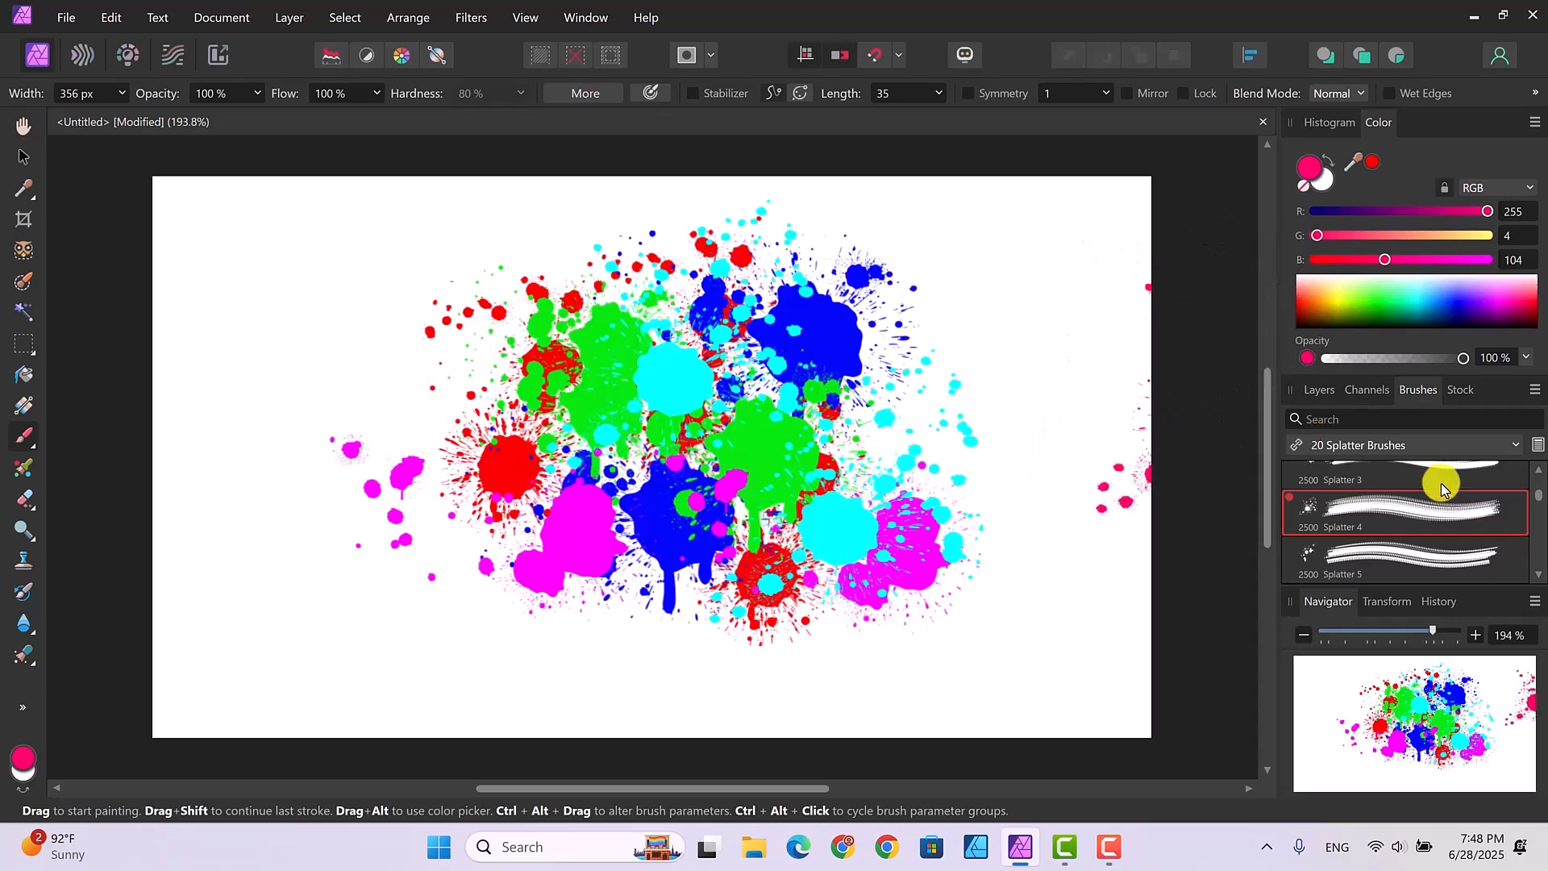
pyautogui.scroll(-1, 1537, 572)
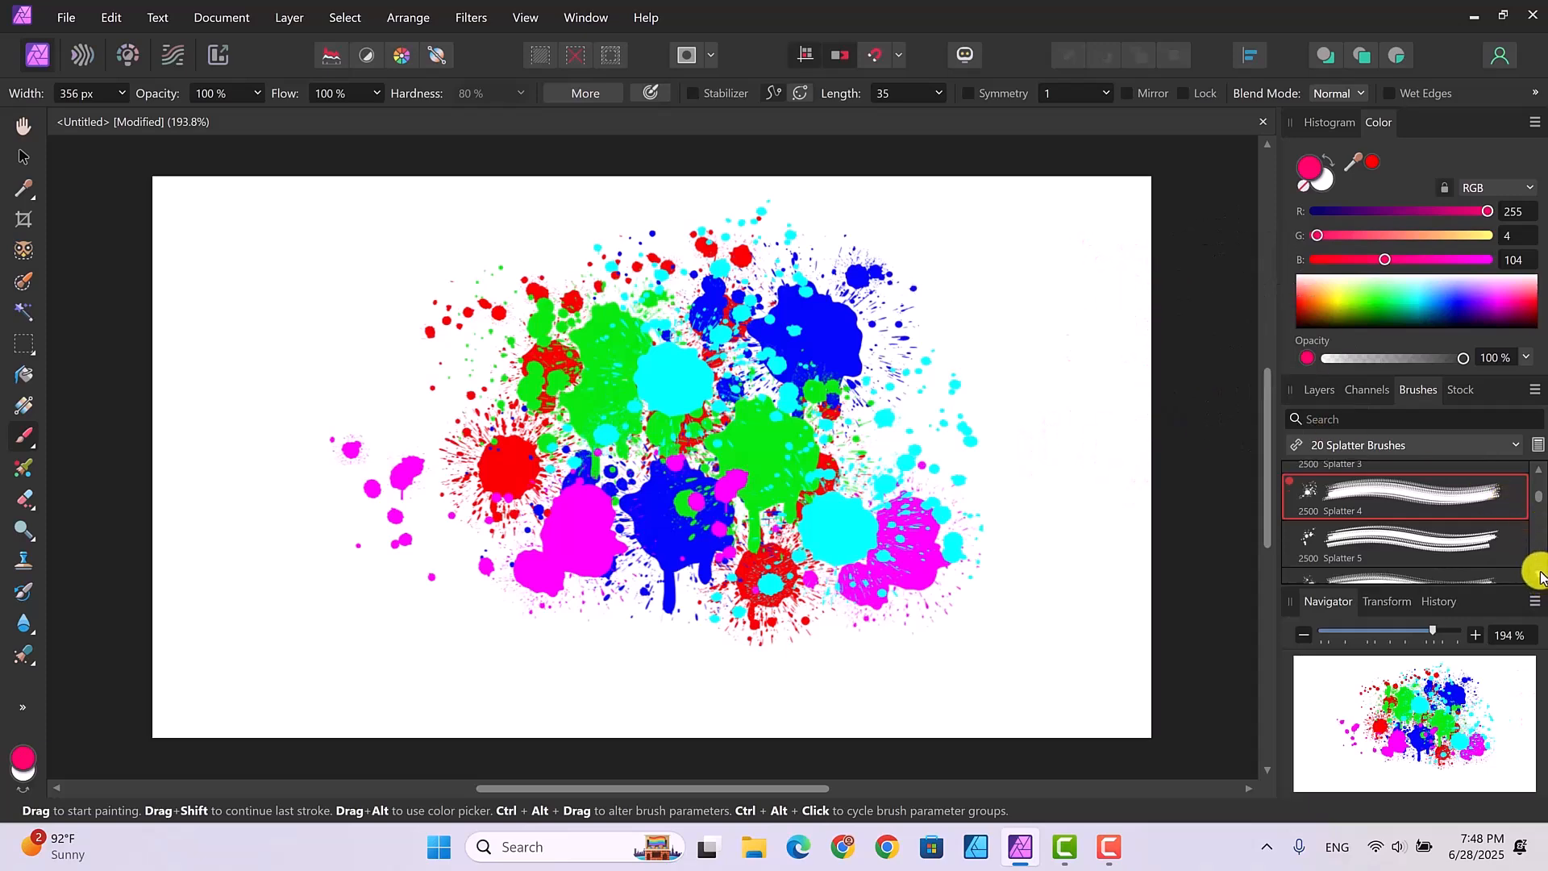
pyautogui.click(1424, 529)
# Reduce the Splatter 5 brush width to 492 px and stamp a pink splatter over the centre of the artwork
pyautogui.click(1049, 494)
pyautogui.press('[')
pyautogui.press('[')
pyautogui.press('[')
pyautogui.press('[')
pyautogui.press('[')
pyautogui.press('[')
pyautogui.press('[')
pyautogui.press('[')
pyautogui.press('[')
pyautogui.press('[')
pyautogui.press('[')
pyautogui.press('[')
pyautogui.press('[')
pyautogui.press('[')
pyautogui.press('[')
pyautogui.press('[')
pyautogui.press('[')
pyautogui.press('[')
pyautogui.press('[')
pyautogui.press('[')
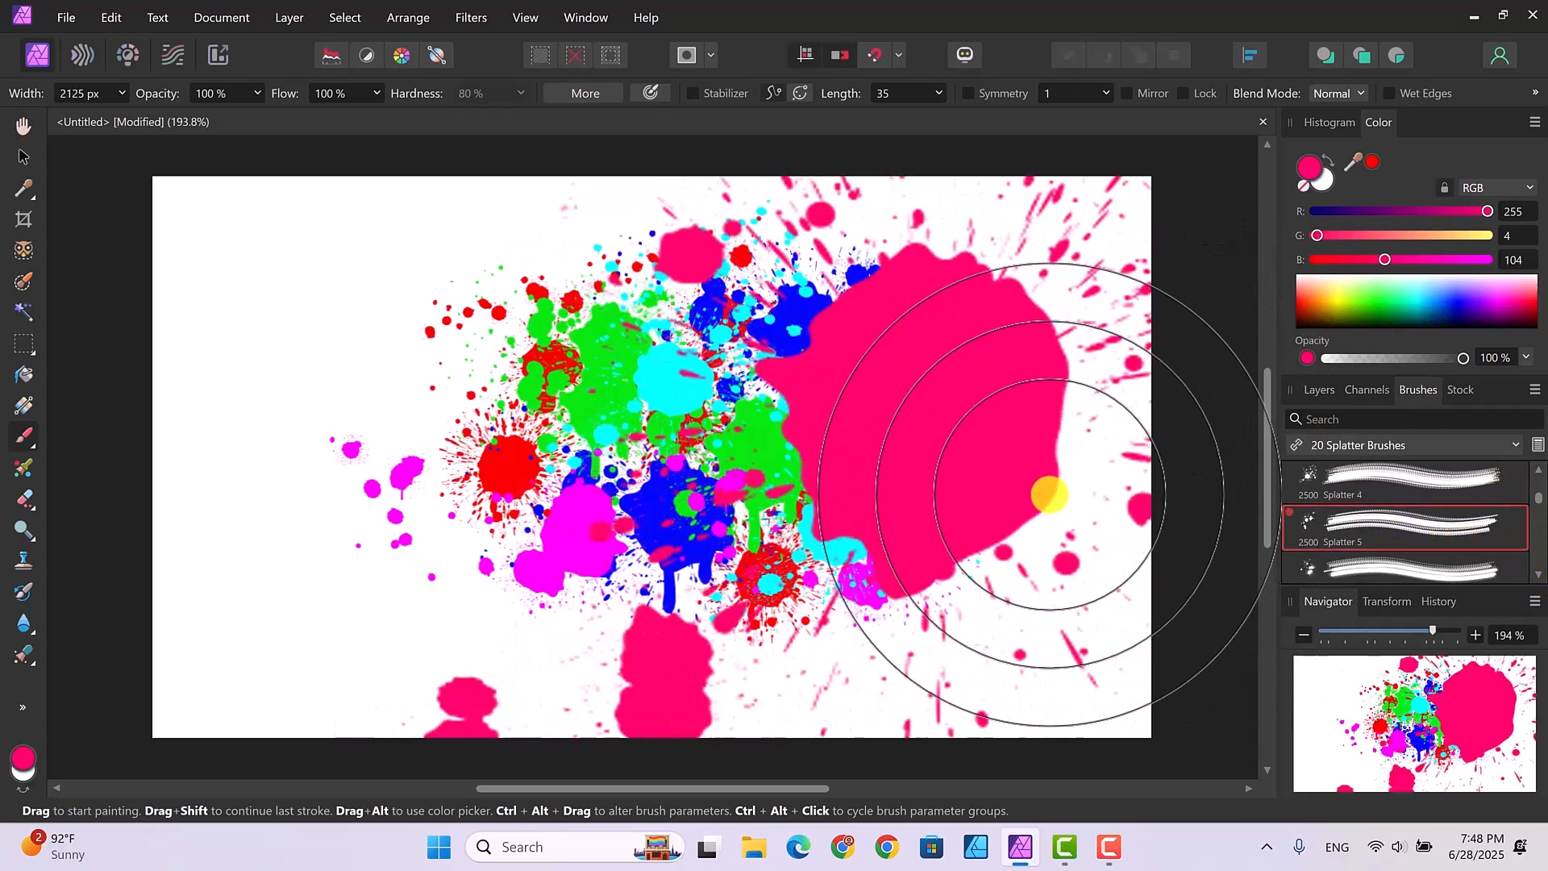
pyautogui.press('[')
pyautogui.press('[')
pyautogui.press('[')
pyautogui.press('[')
pyautogui.press('[')
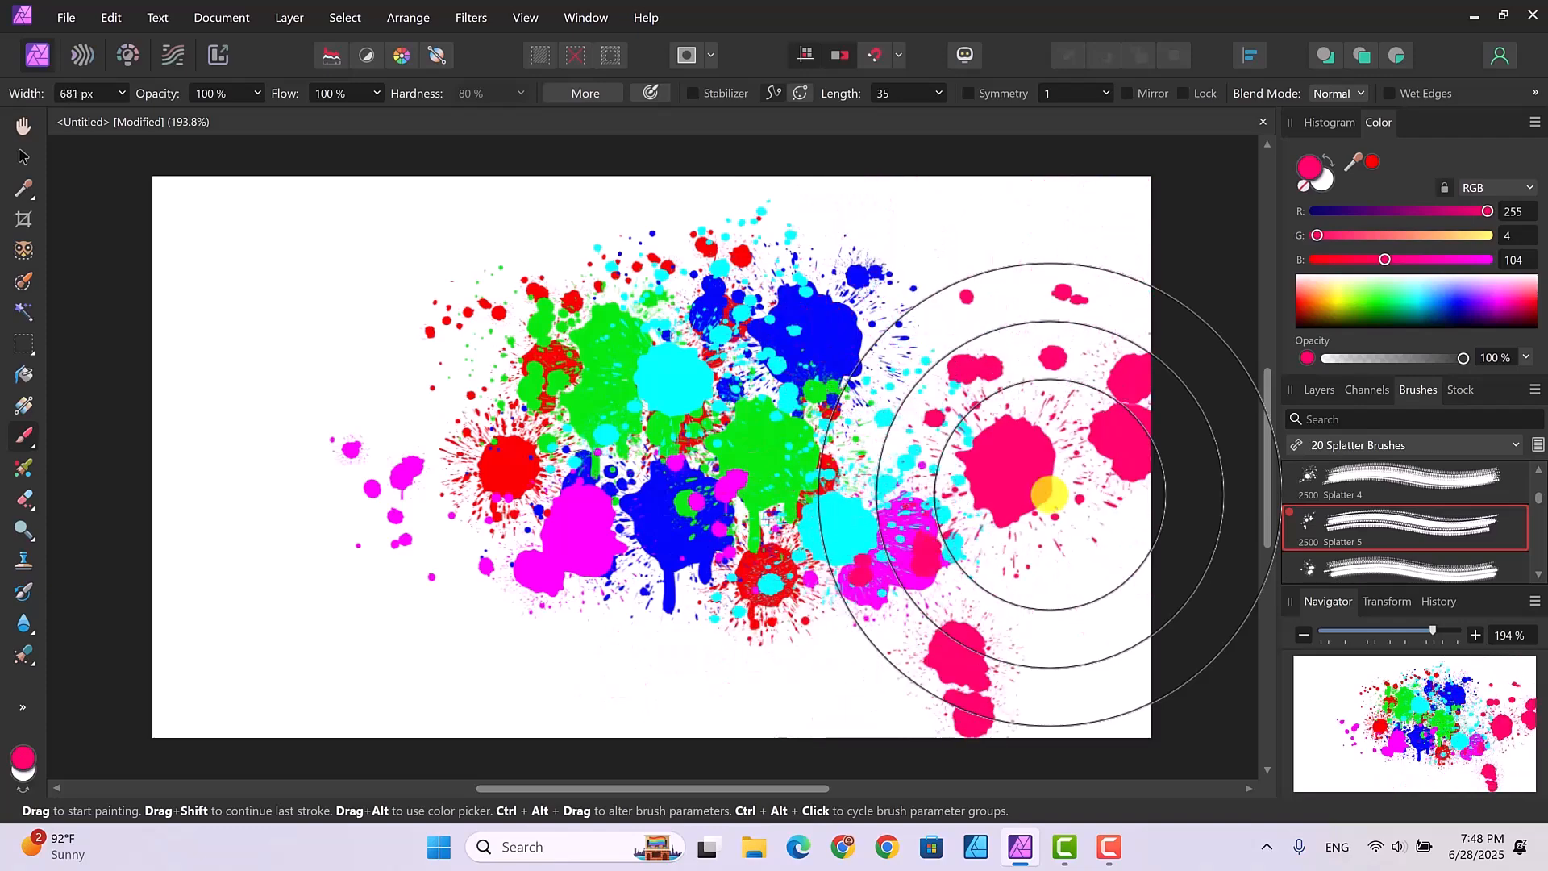
pyautogui.hotkey('ctrl', 'z')
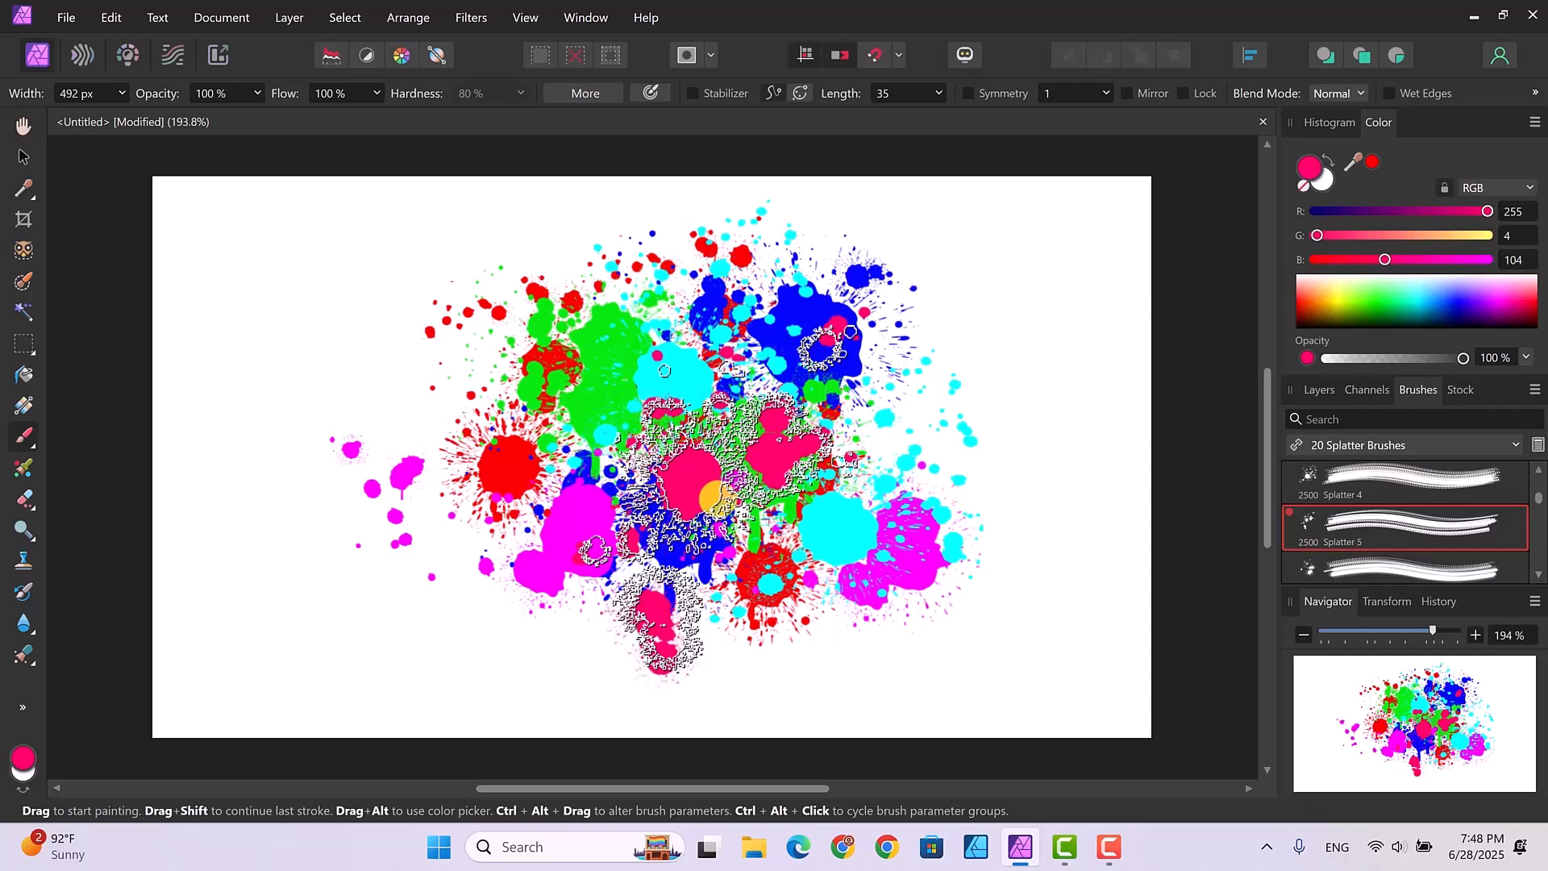
# Switch to the Splatter 1 brush and stamp a pink splatter over the lower-right cyan one with the brush width reduced to 579 px
pyautogui.moveTo(1539, 504); pyautogui.dragTo(1530, 477)
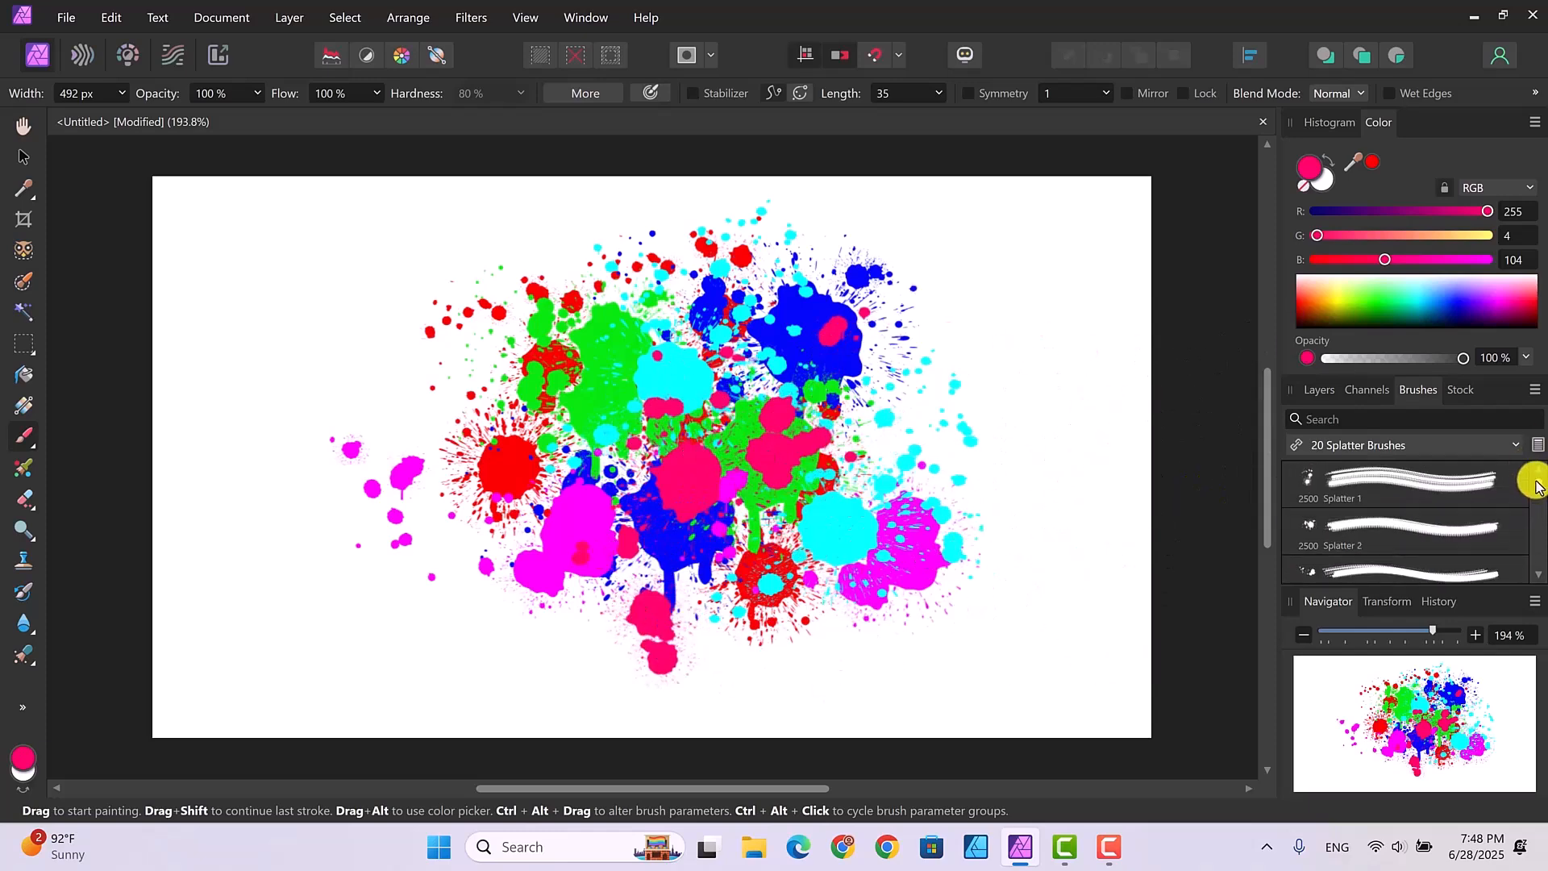
pyautogui.click(1458, 477)
pyautogui.click(1077, 458)
pyautogui.press('[')
pyautogui.press('[')
pyautogui.press('[')
pyautogui.press('[')
pyautogui.press('[')
pyautogui.press('[')
pyautogui.press('[')
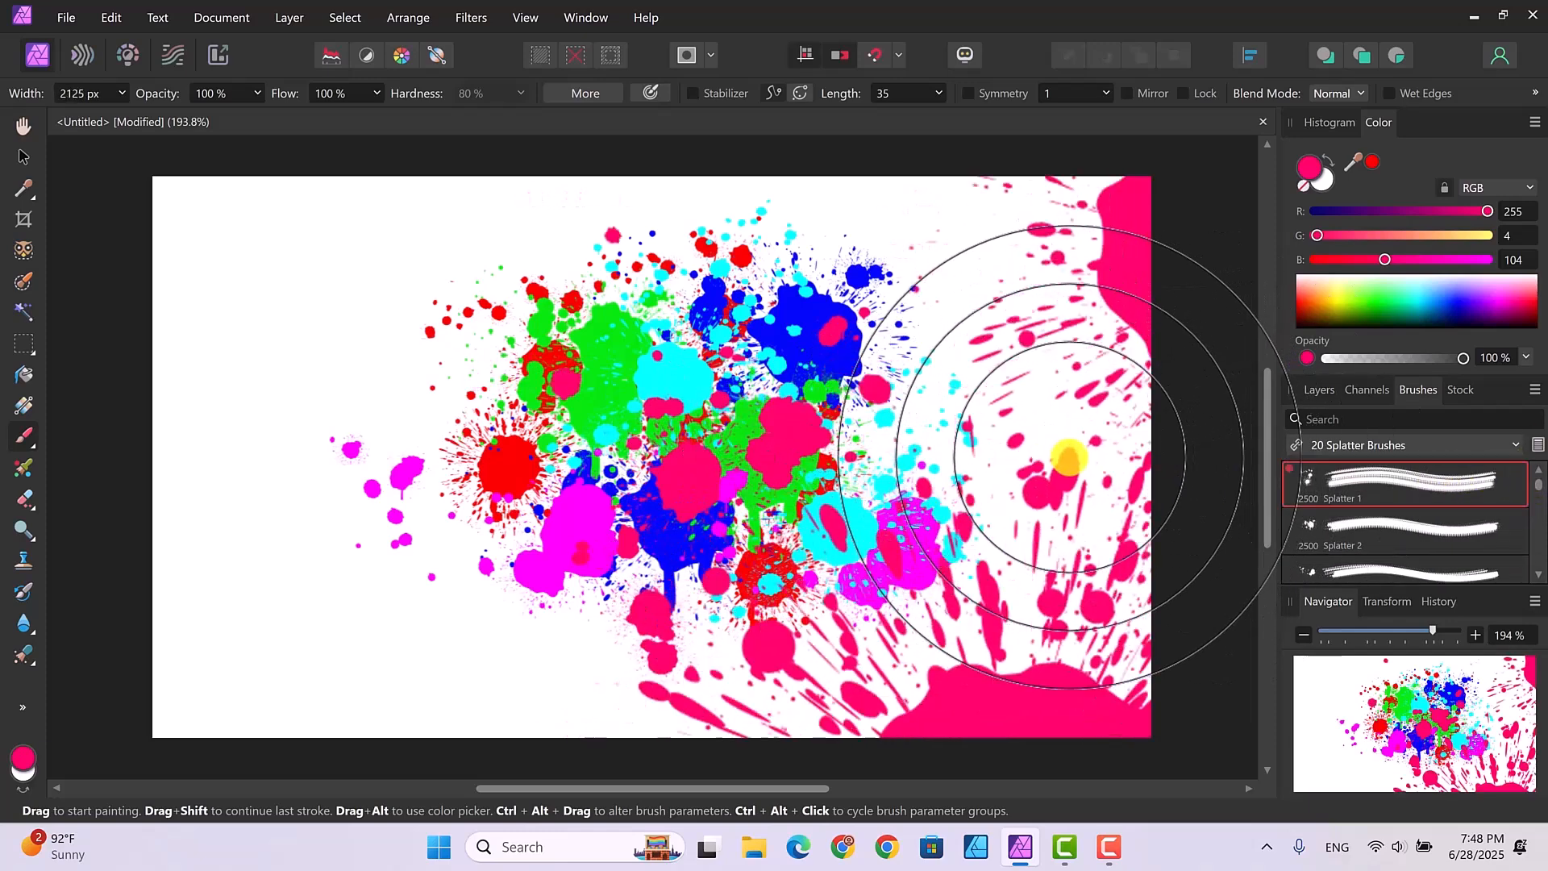
pyautogui.press('[')
pyautogui.press('[')
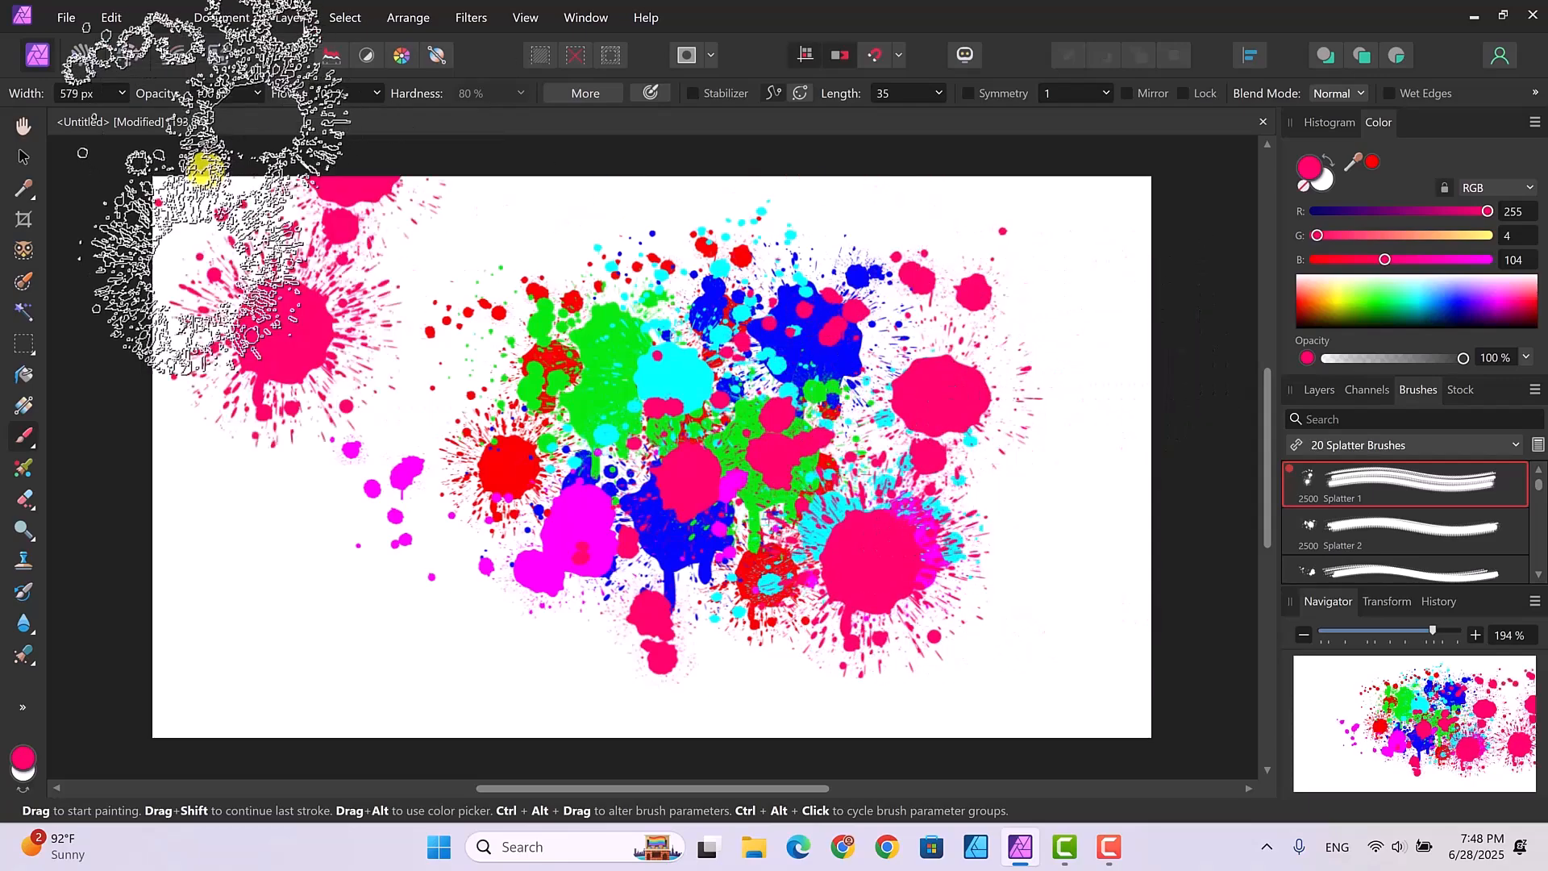
# Undo the oversized pink splatter and stamp a smaller one in the same area with the brush width reduced to 356 px
pyautogui.click(105, 11)
pyautogui.click(127, 31)
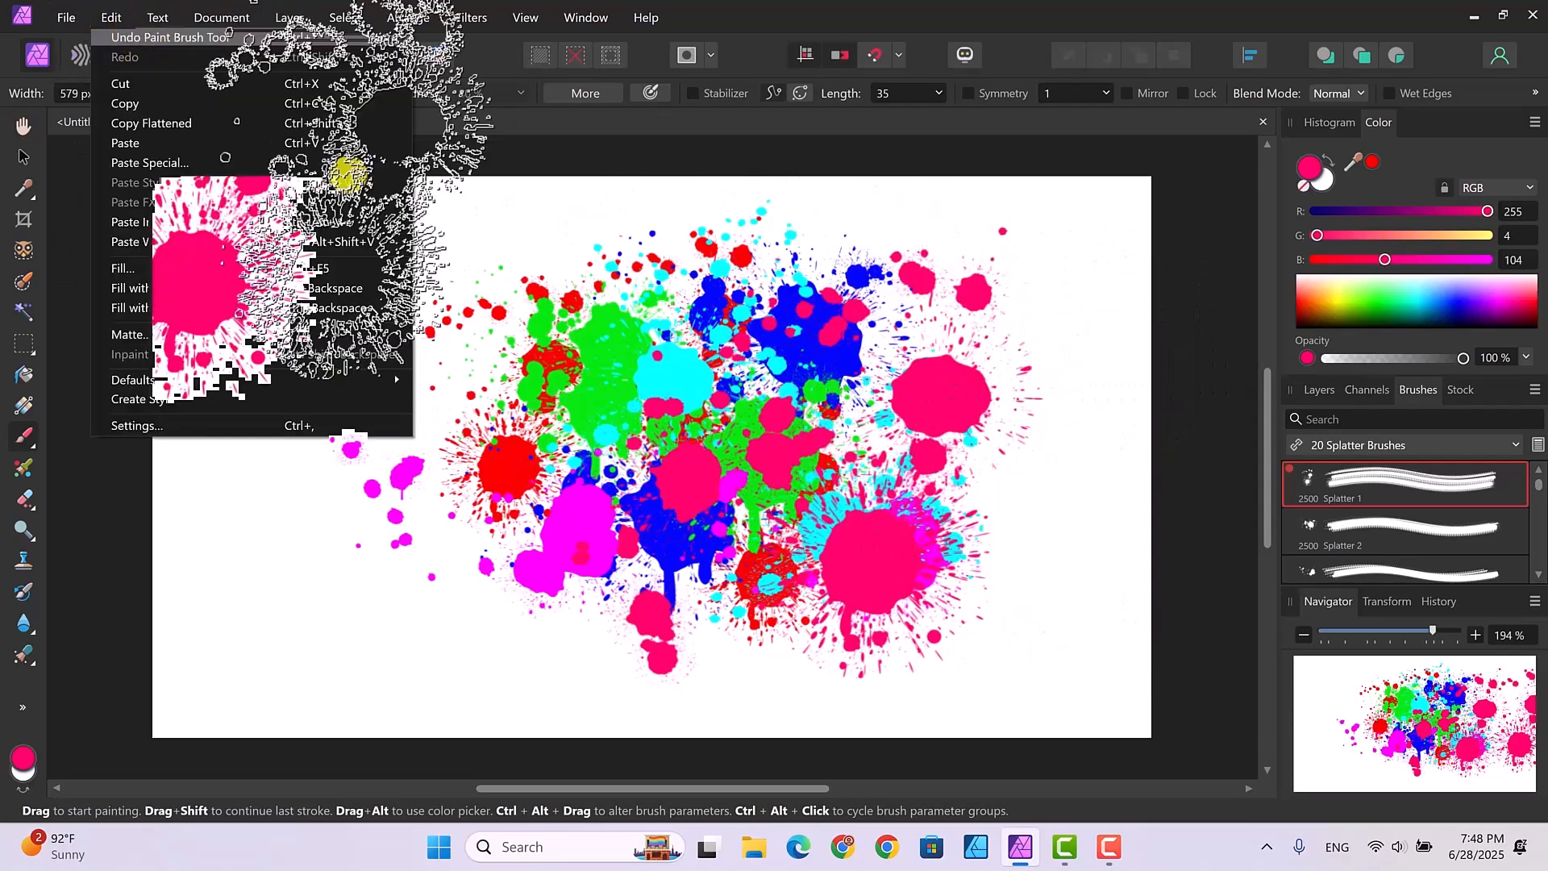
pyautogui.press('[')
pyautogui.press('[')
pyautogui.press('[')
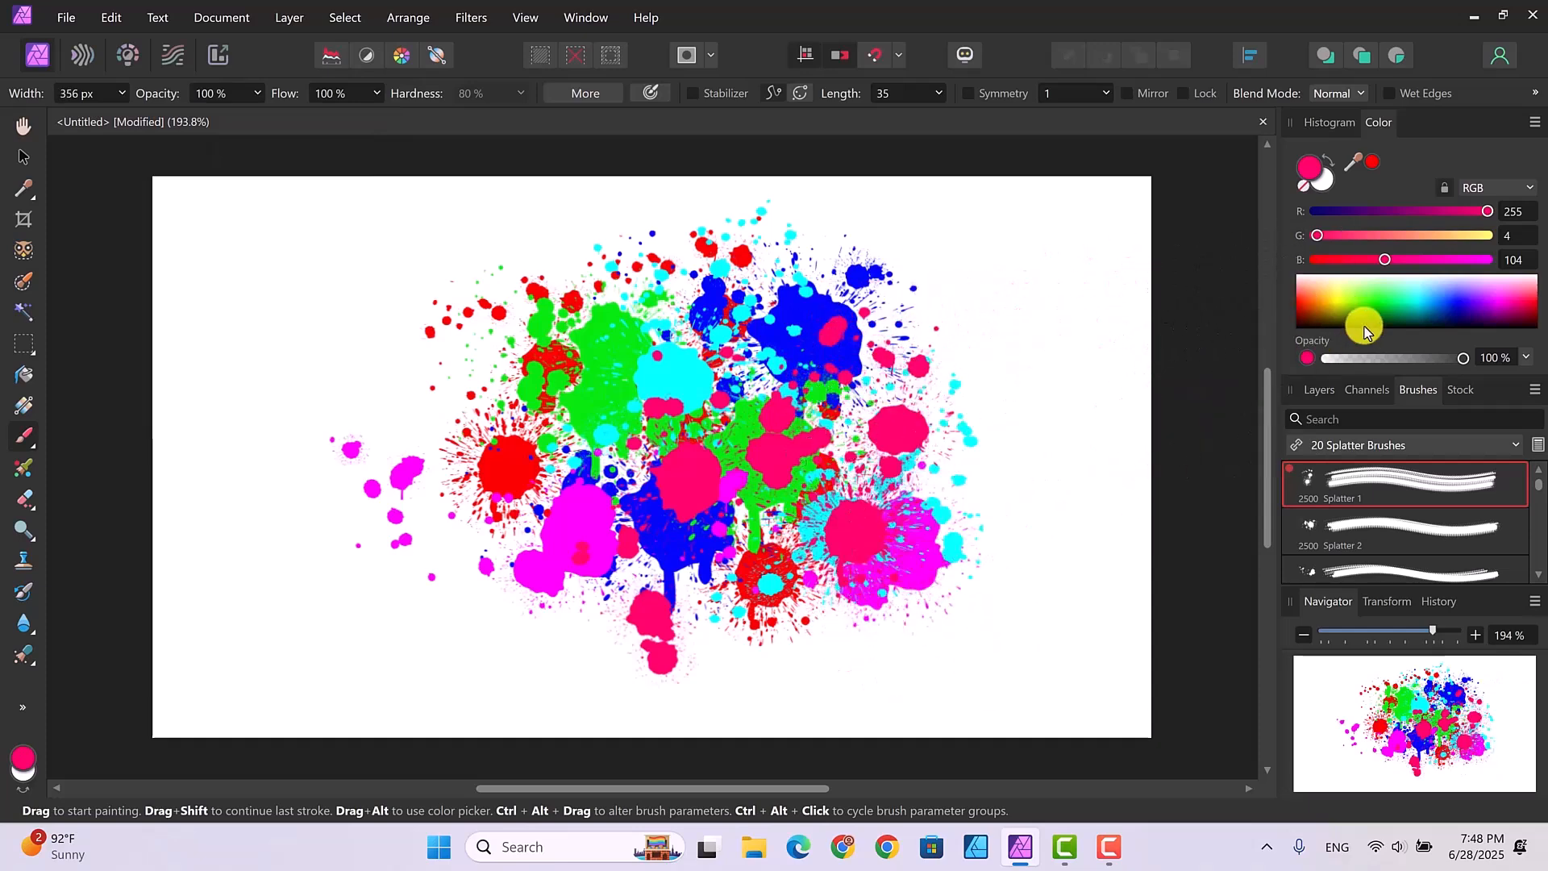
# Set the foreground colour to light yellow (RGB 255, 249, 104) and stamp three splatters, left of centre, at the lower centre and on the right
pyautogui.click(1485, 235)
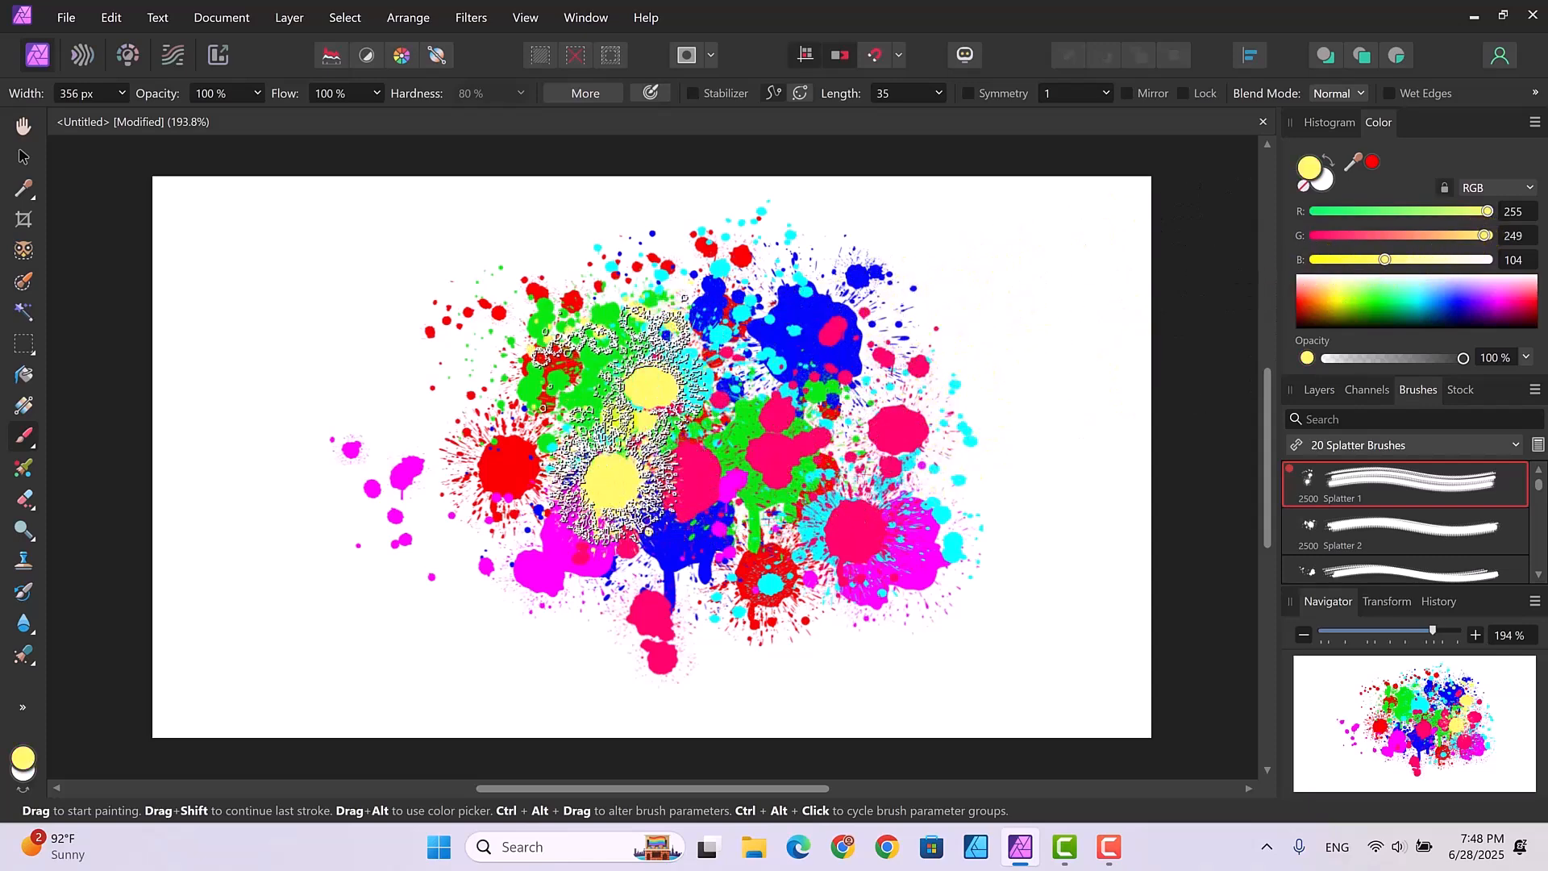
pyautogui.click(506, 455)
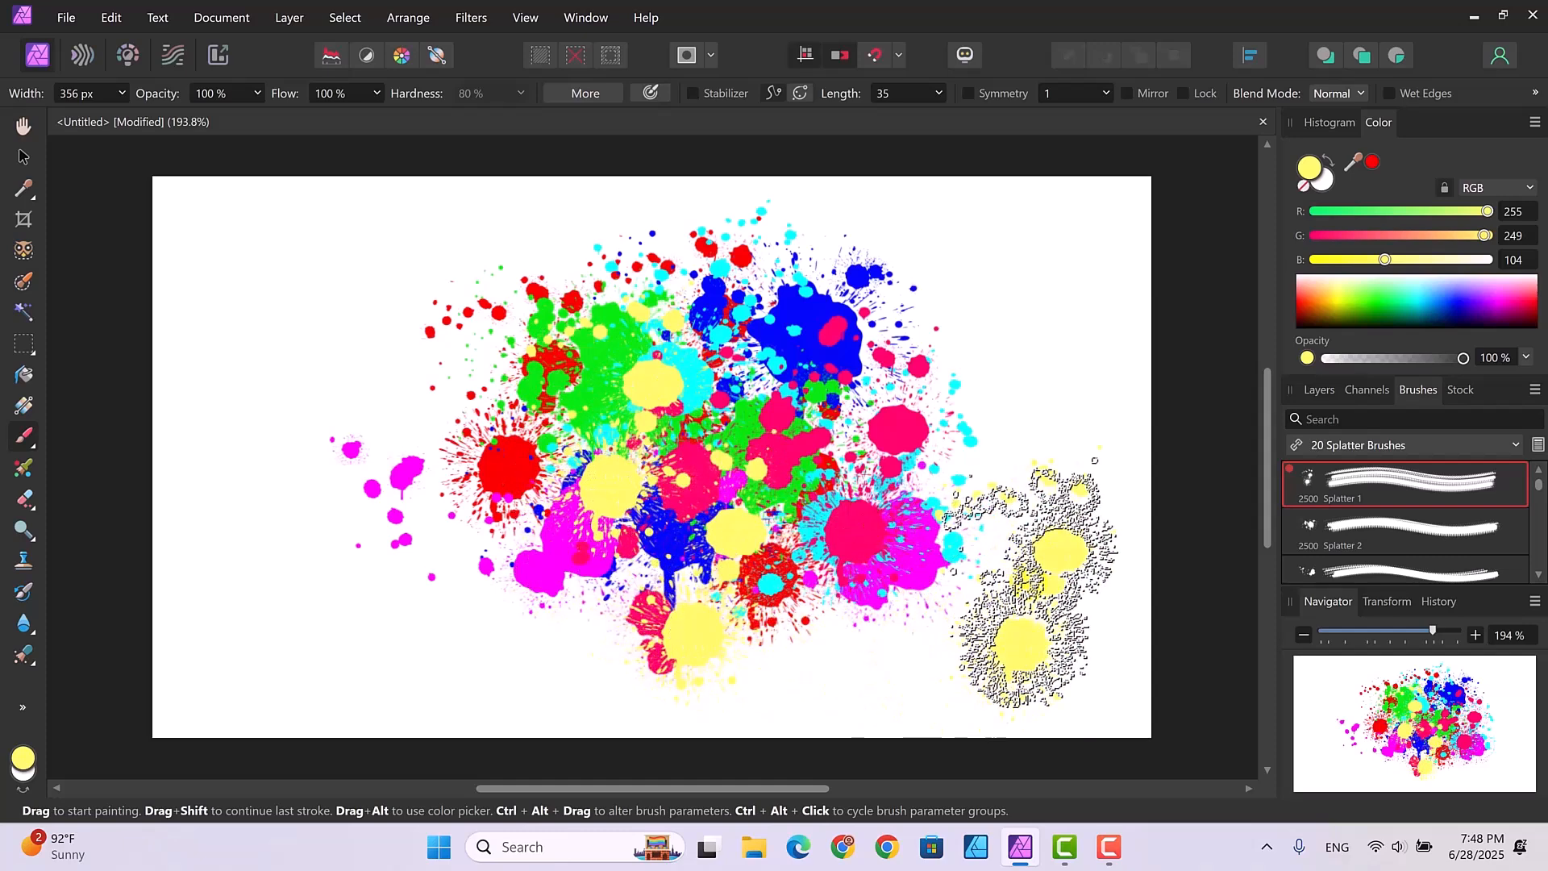
pyautogui.click(992, 471)
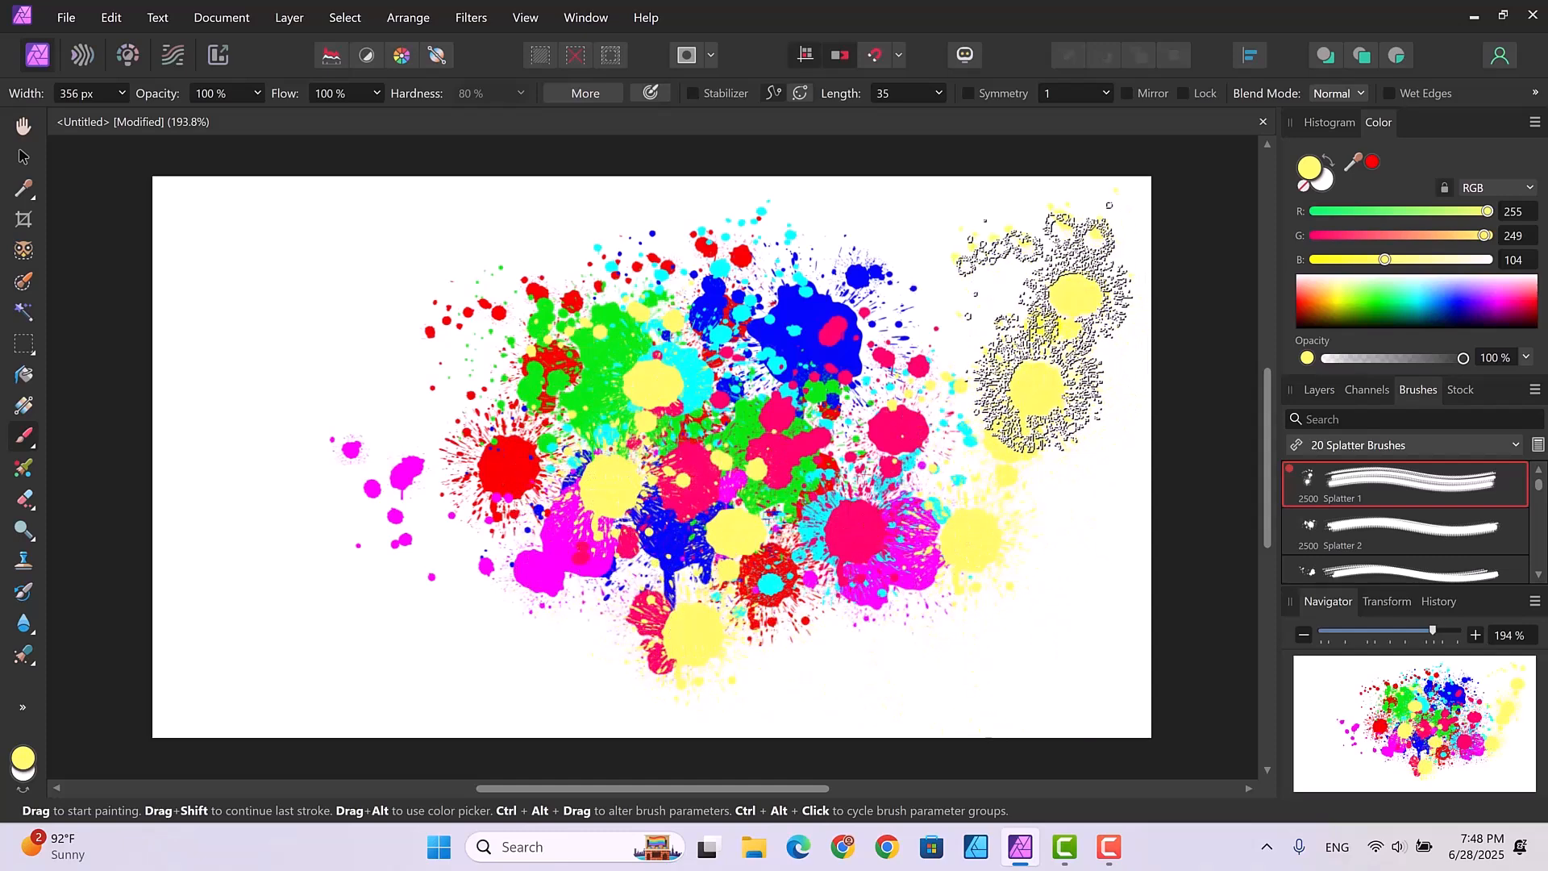
# Set the foreground colour to dark blue (RGB 0, 6, 207) and stamp one splatter over the pink splatters on the right of the artwork
pyautogui.click(1440, 310)
pyautogui.click(905, 391)
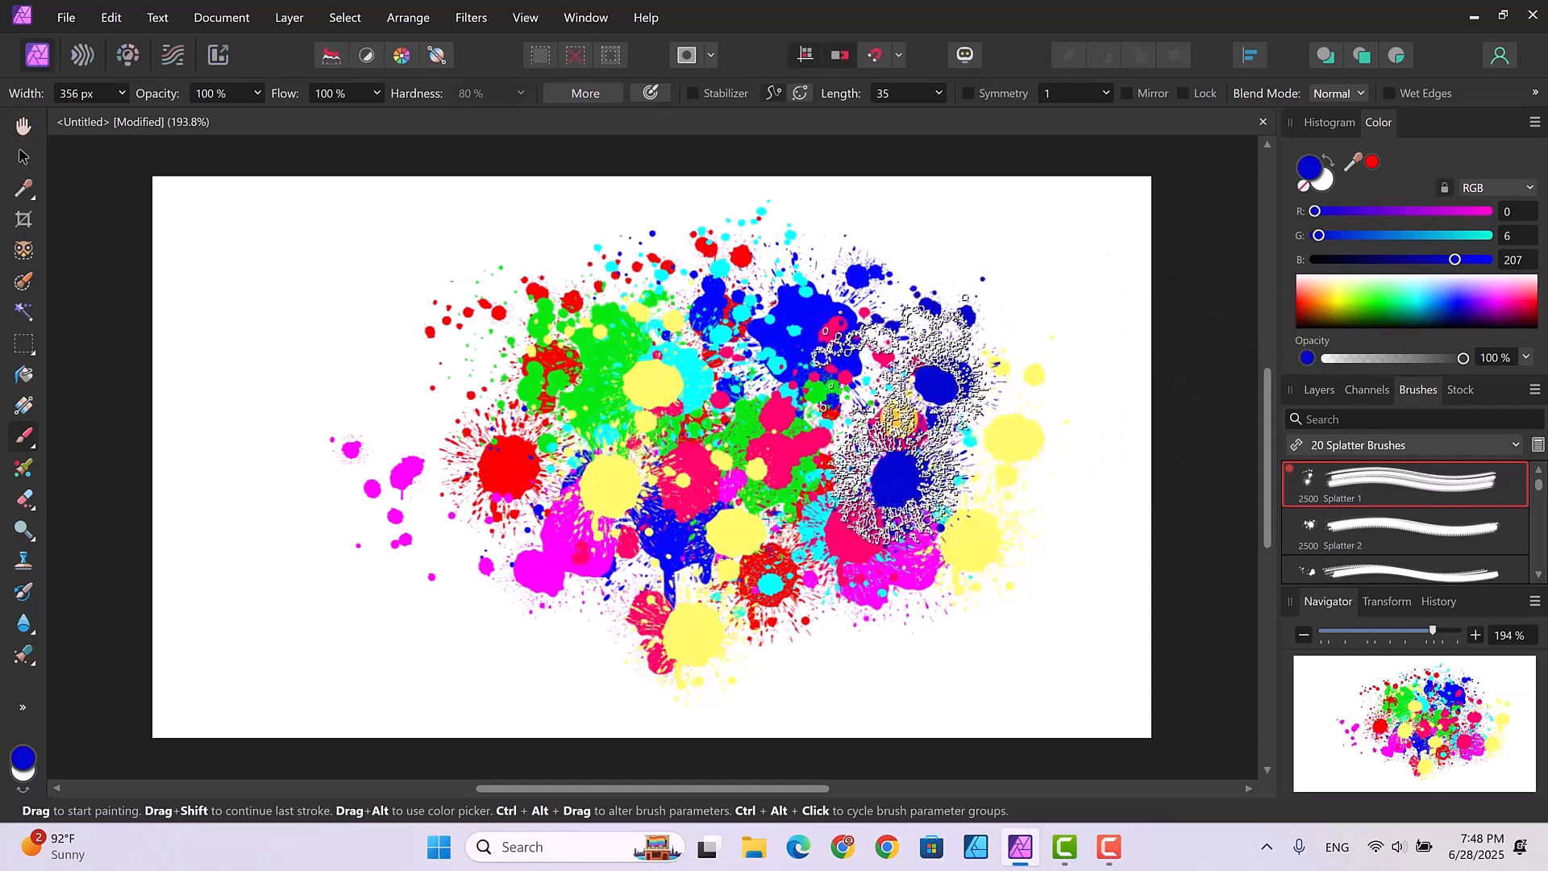
pyautogui.click(867, 484)
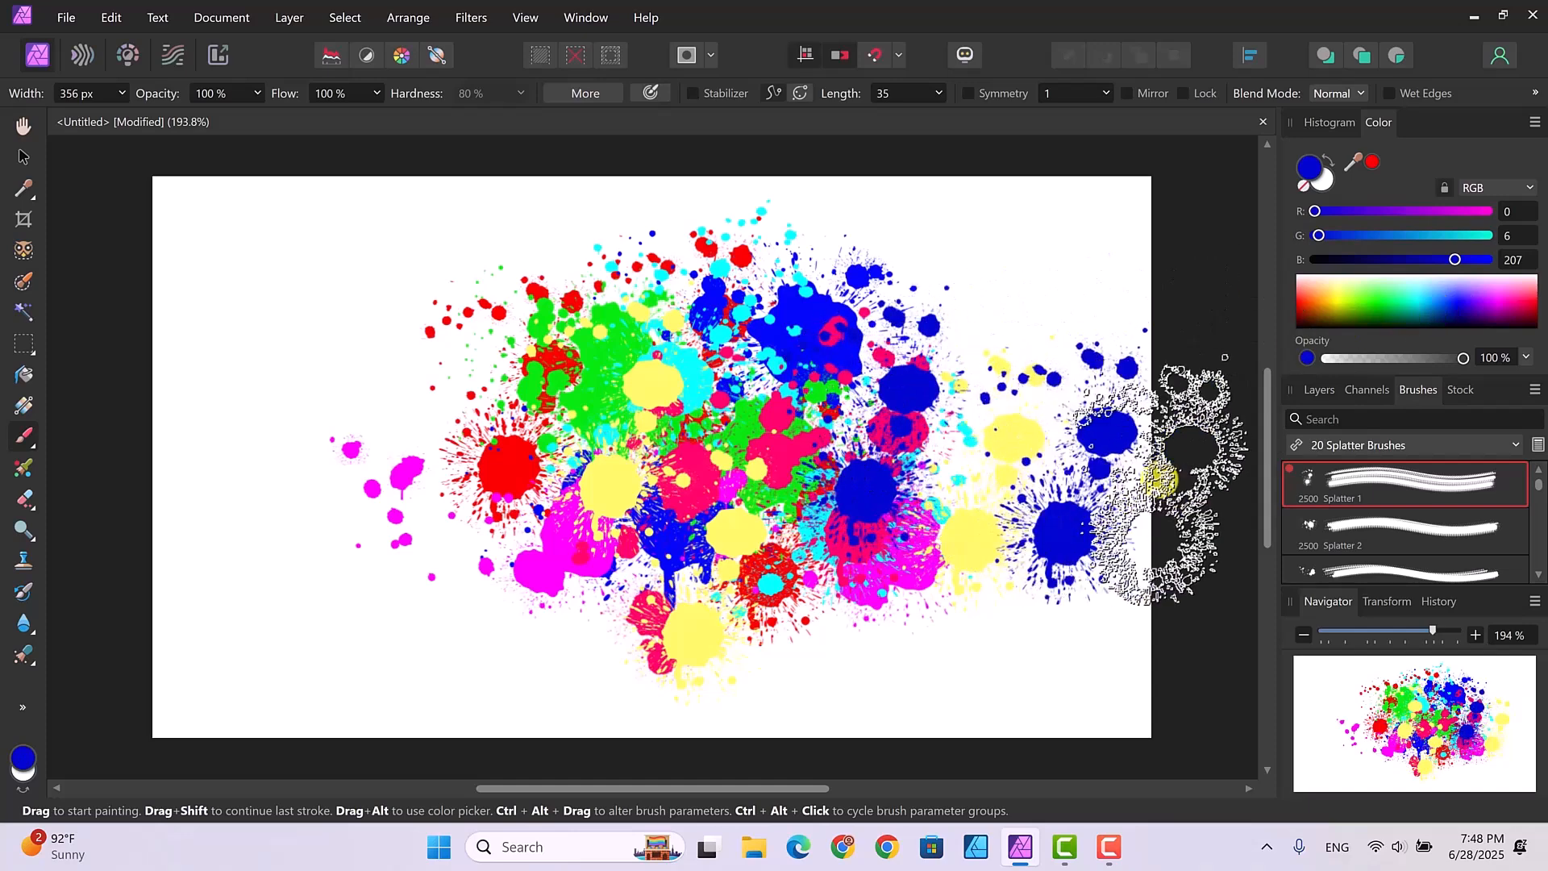
pyautogui.click(1099, 475)
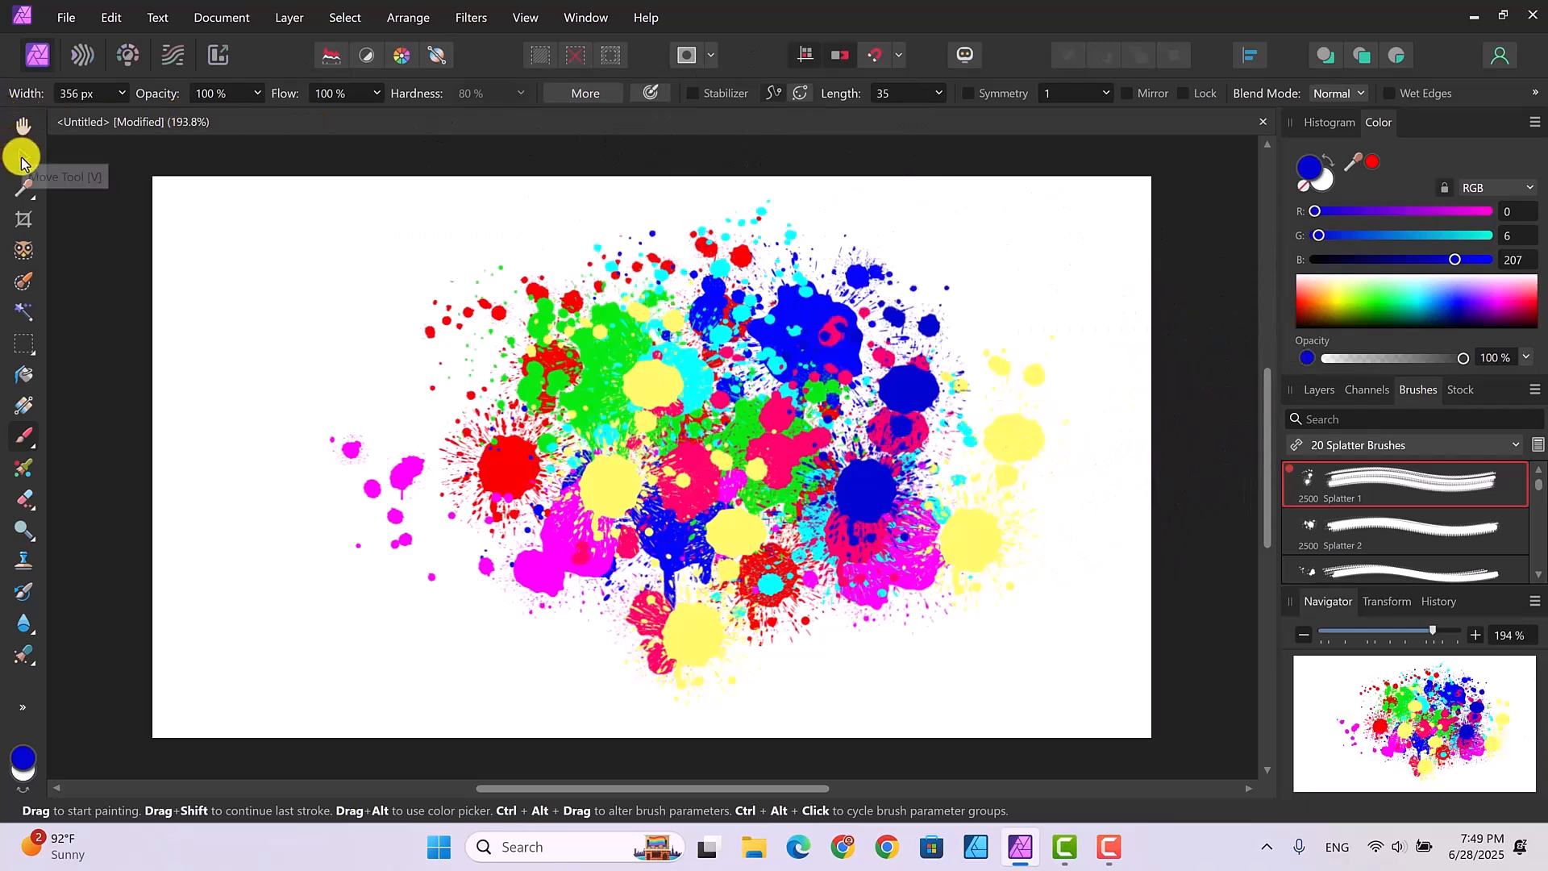
# Activate the Move tool and display the splatter artwork's layer
pyautogui.click(22, 158)
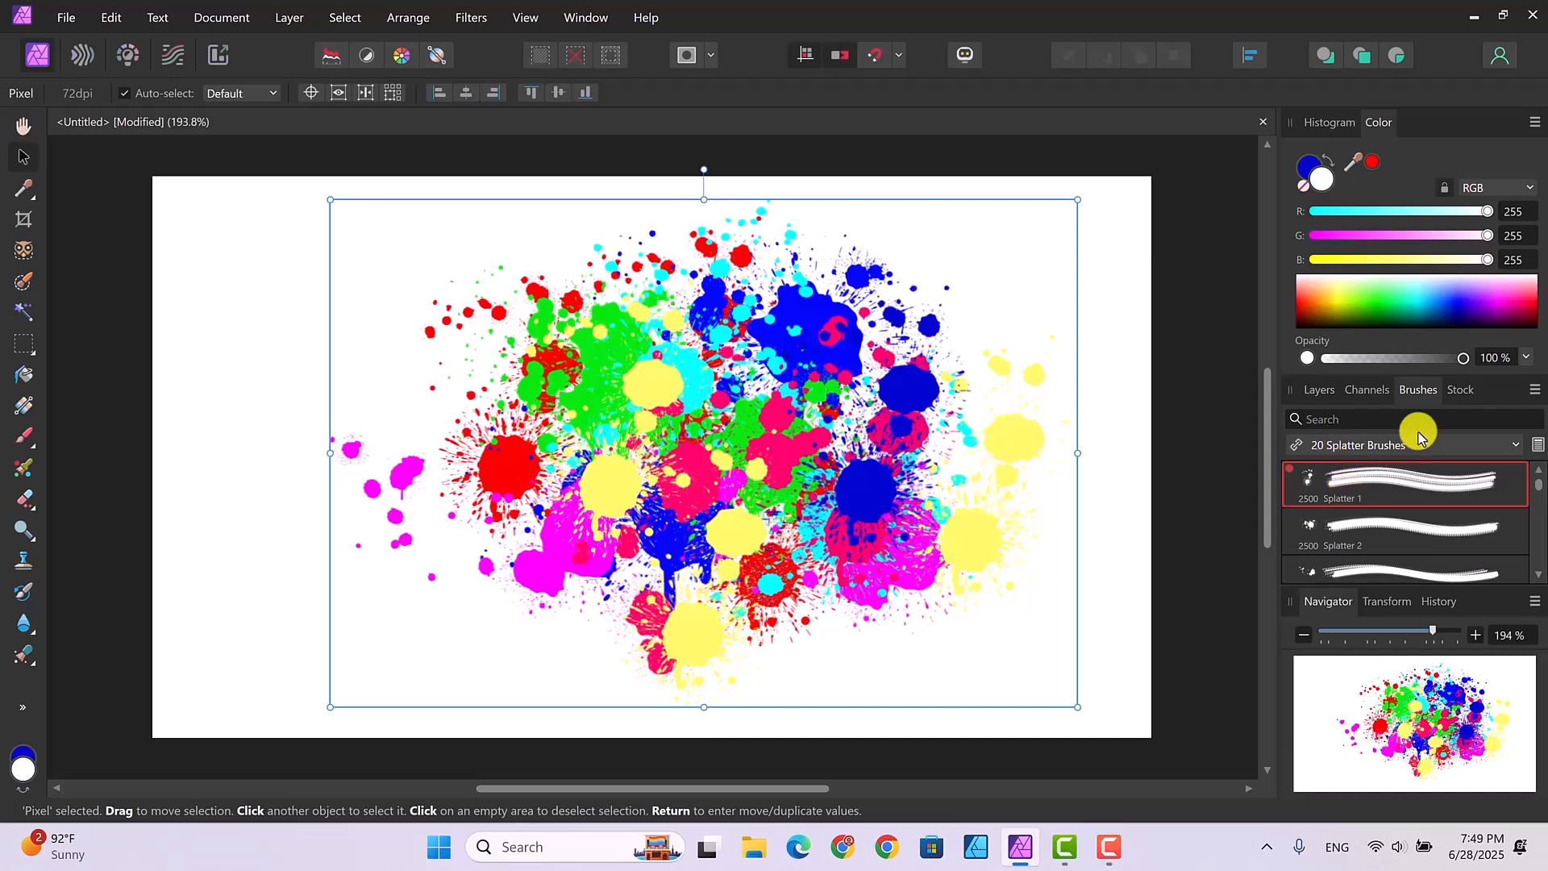
pyautogui.click(1319, 389)
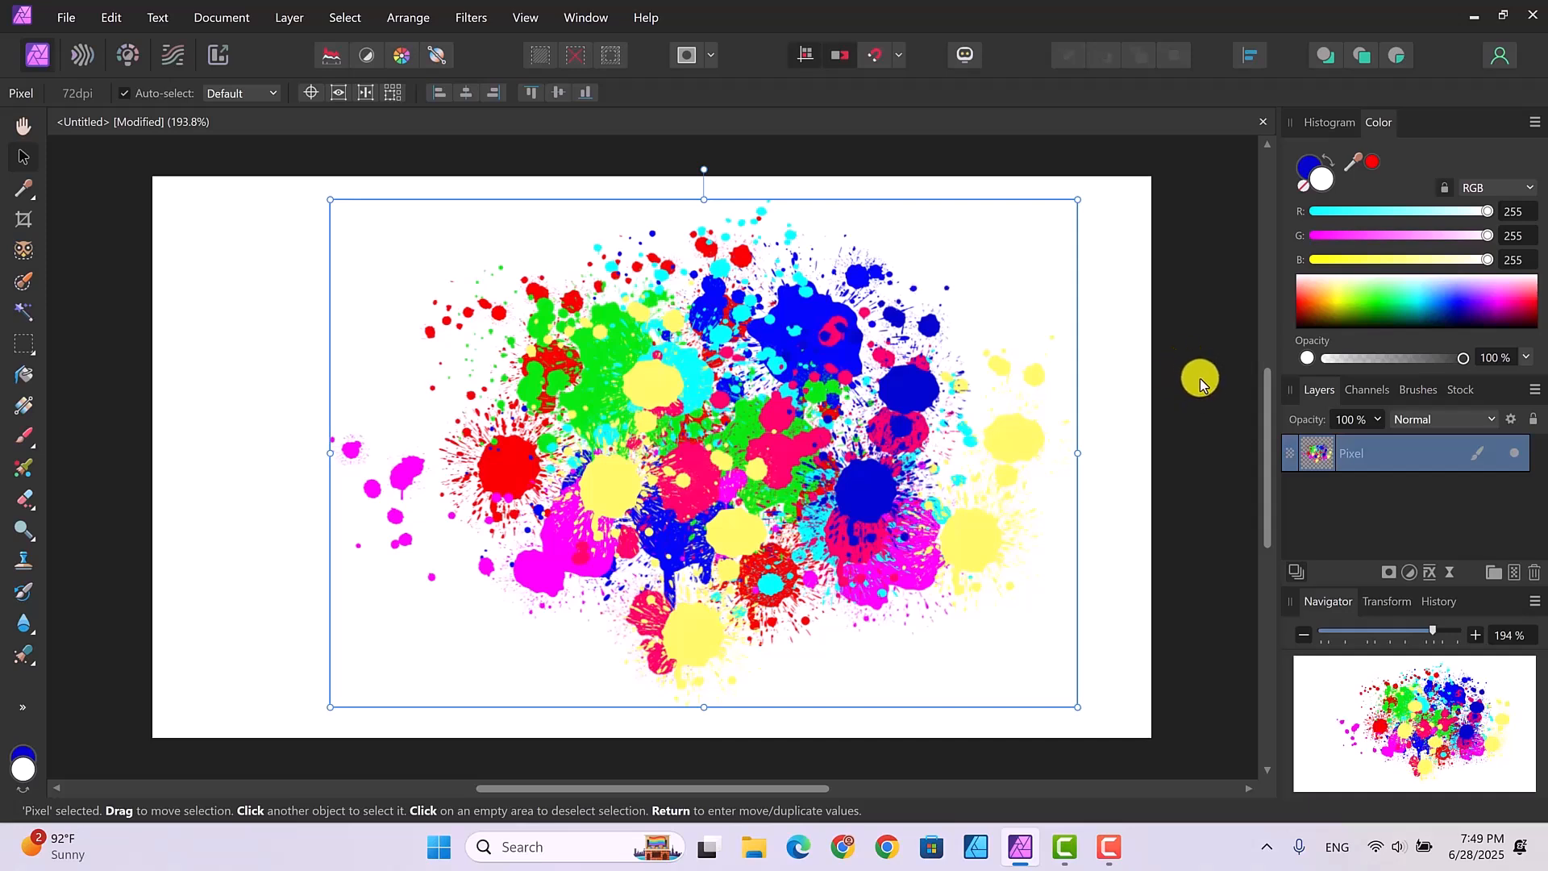
# Open the "girl in hat" photo from the Paint Splatter Art folder as a second document and make it active
pyautogui.click(65, 17)
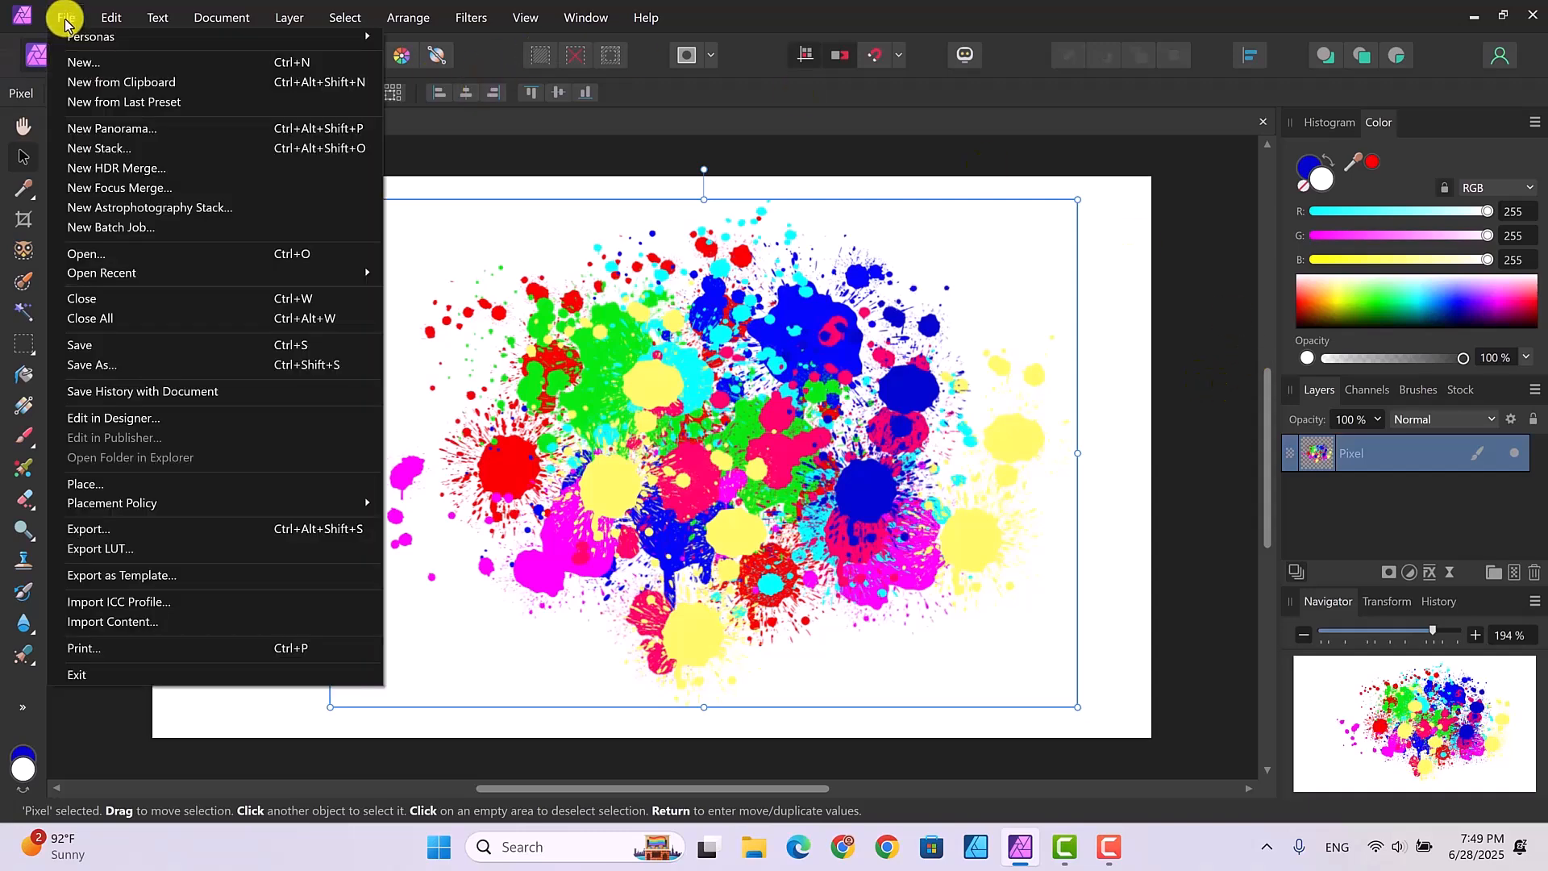
pyautogui.click(83, 254)
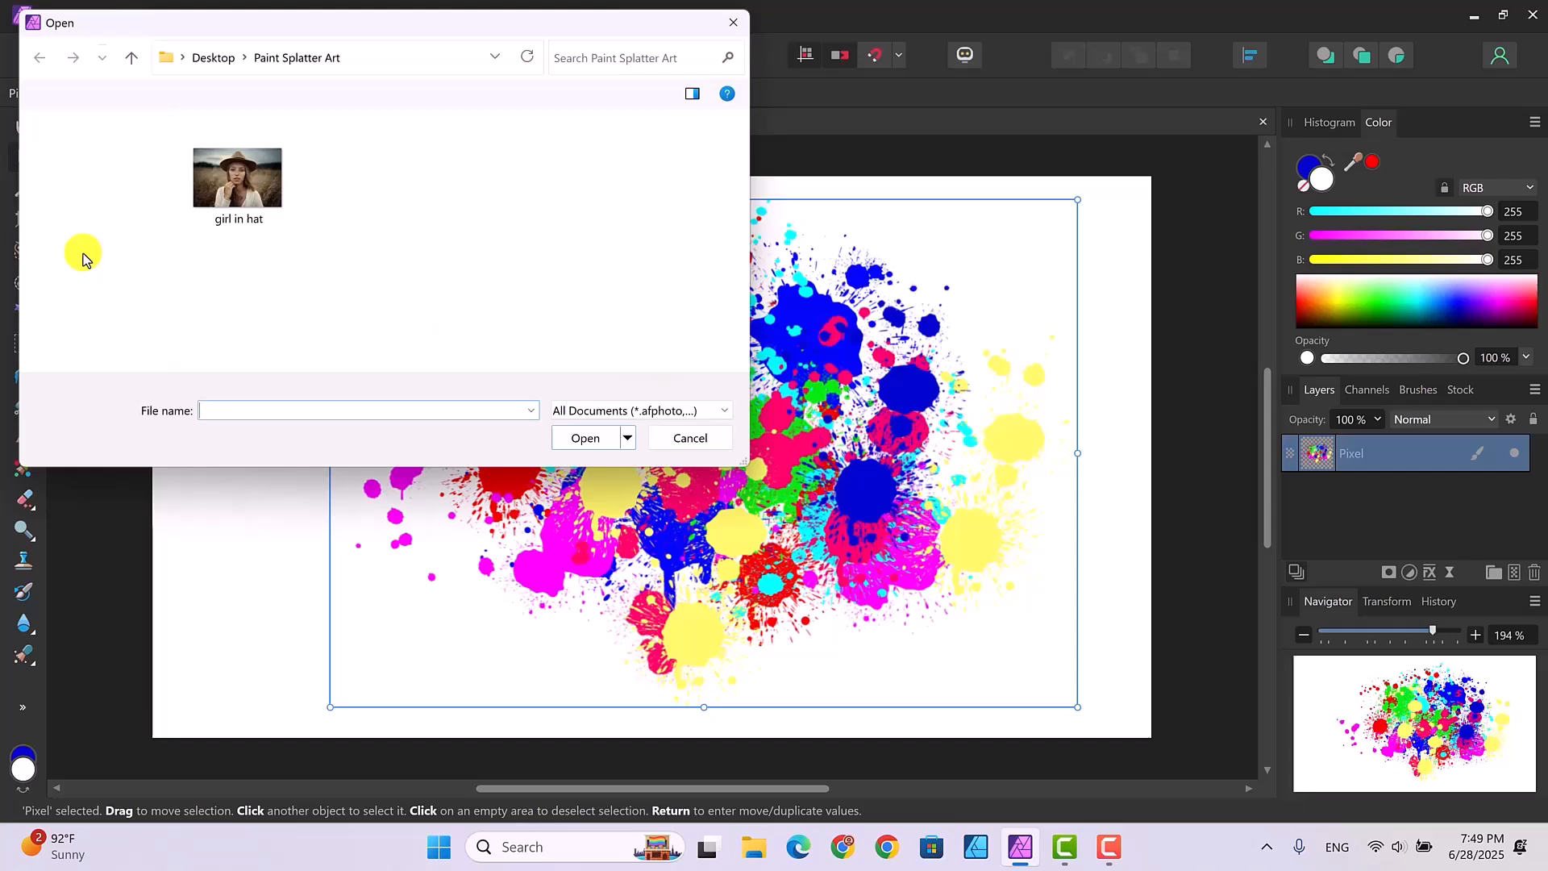
pyautogui.click(227, 176)
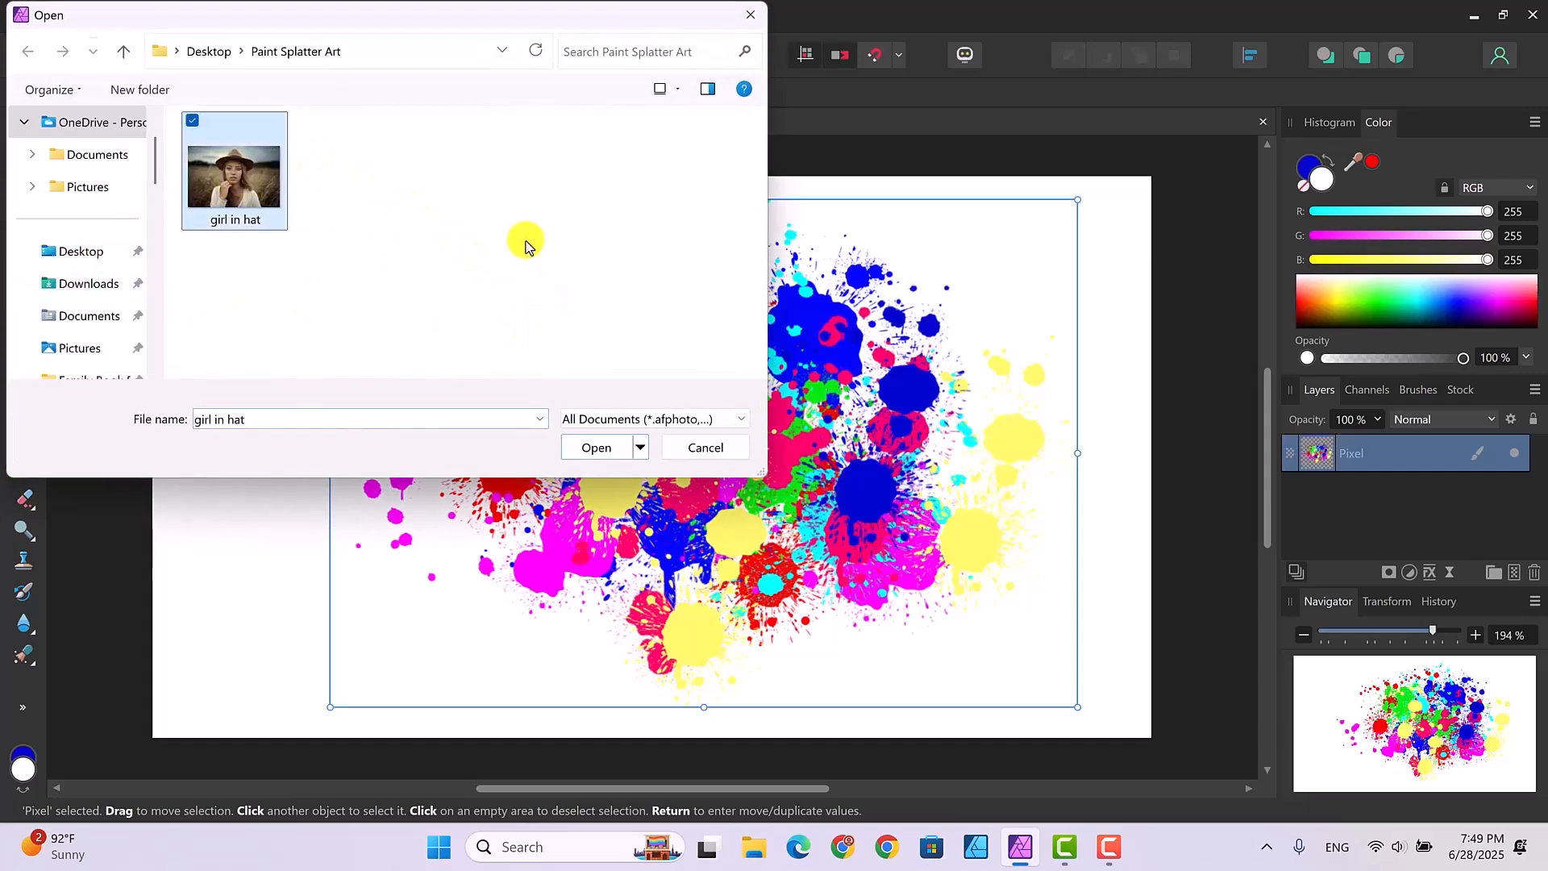
pyautogui.click(596, 448)
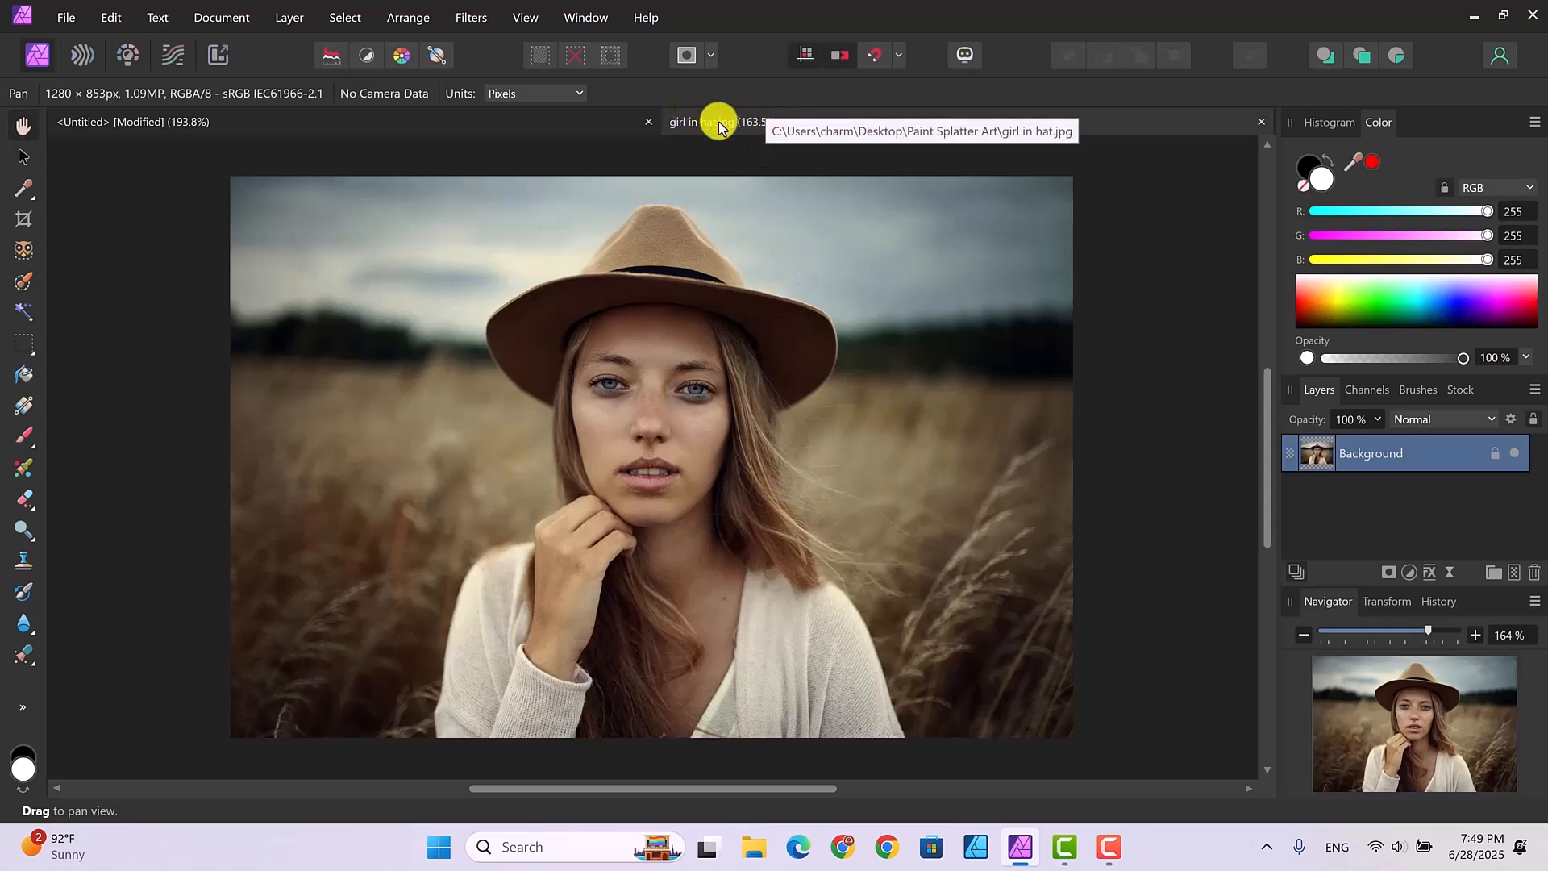
pyautogui.click(495, 121)
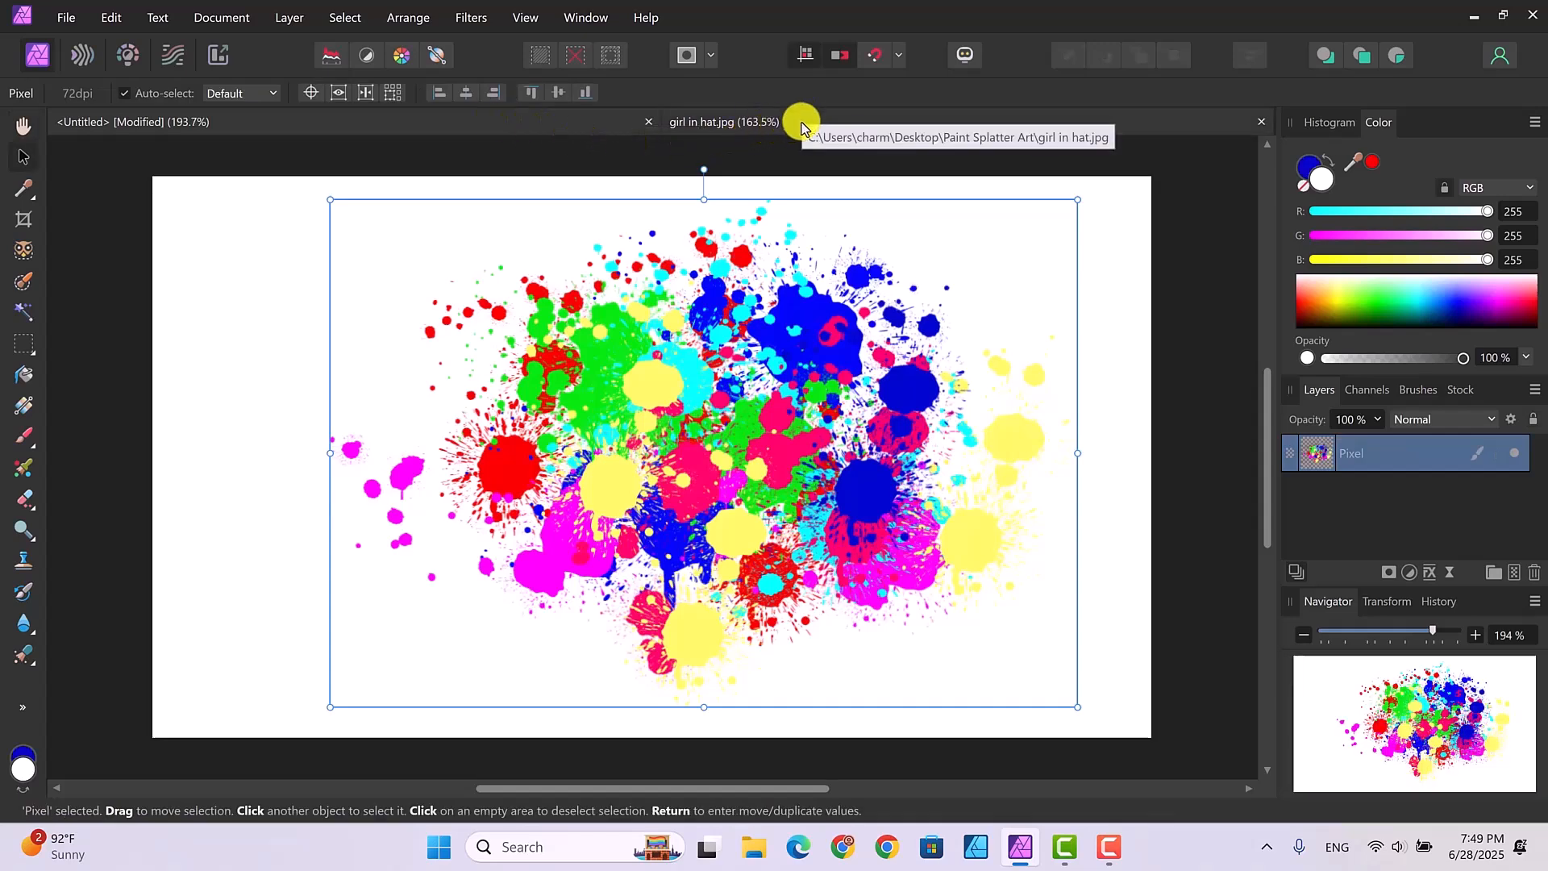
pyautogui.click(723, 122)
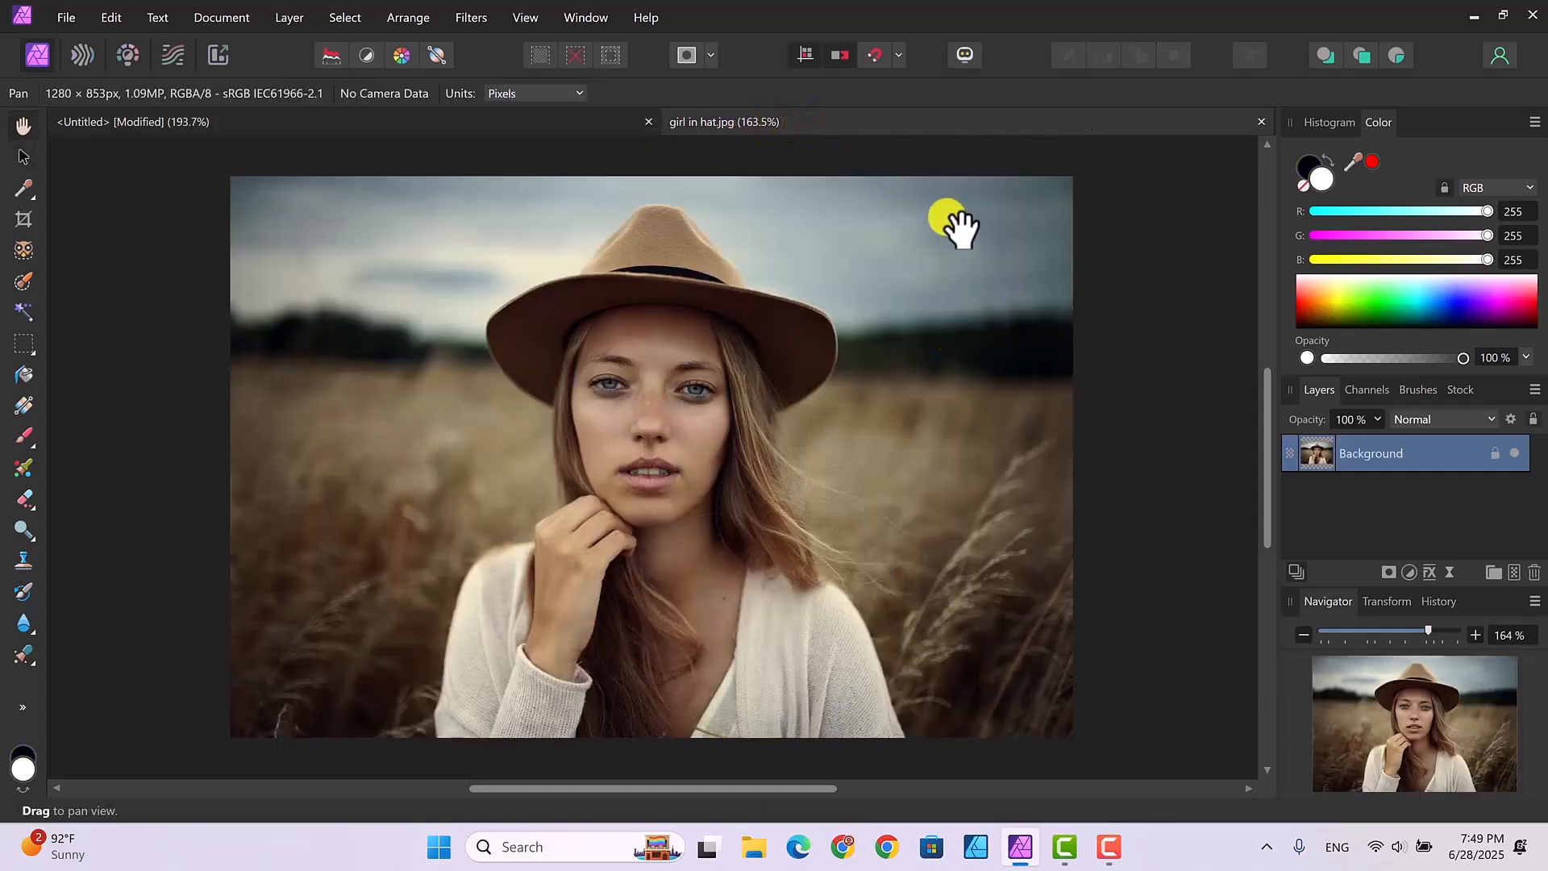
# Select the sky and then add the grass field behind the woman with the Object Selection tool
pyautogui.click(22, 251)
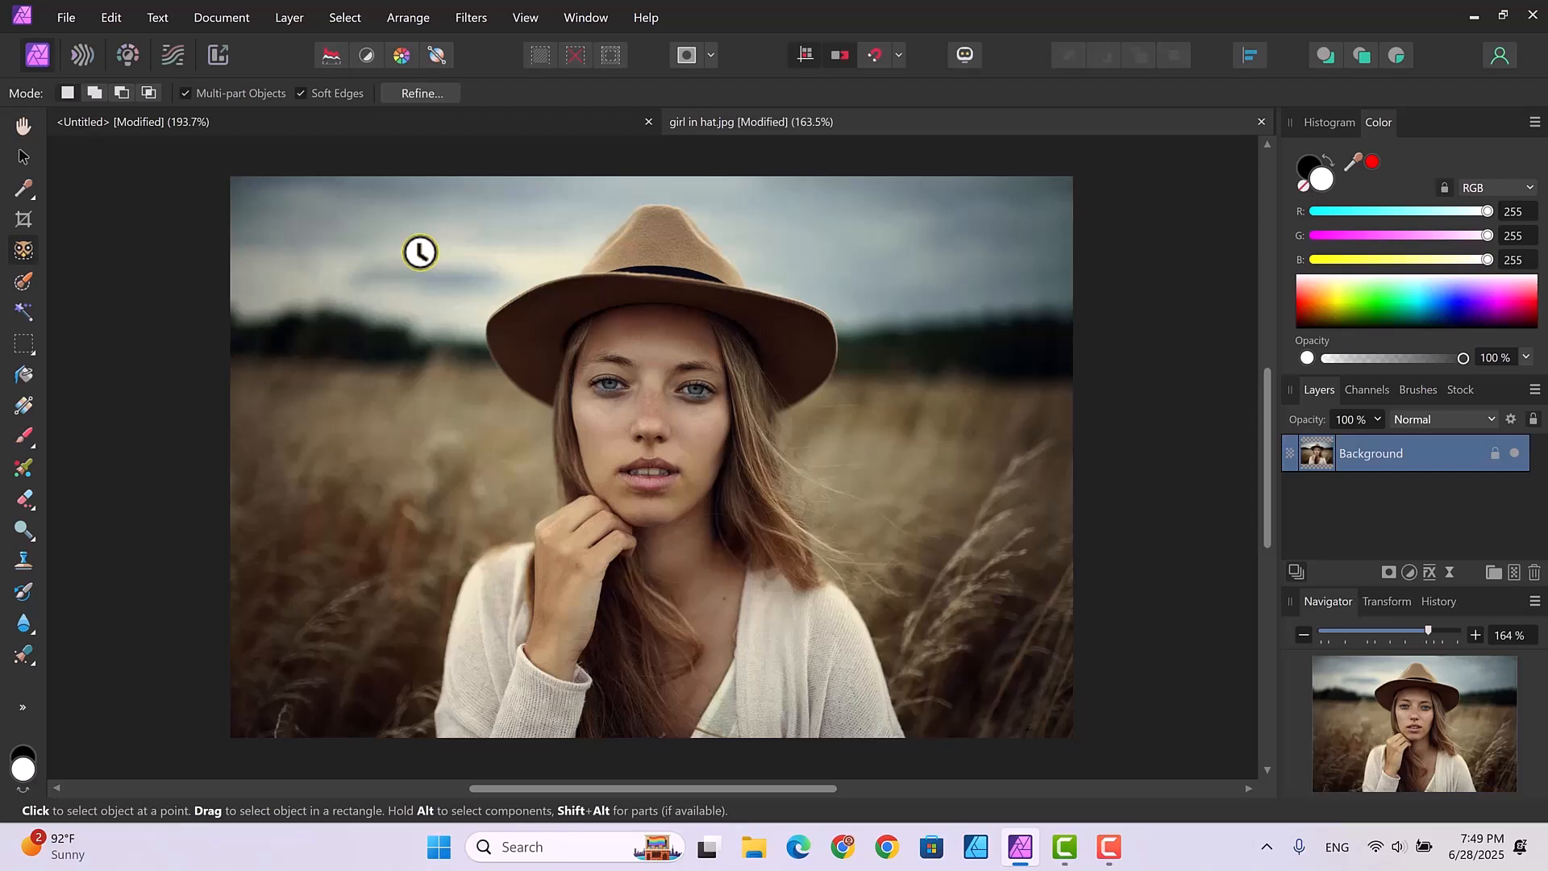
pyautogui.click(419, 250)
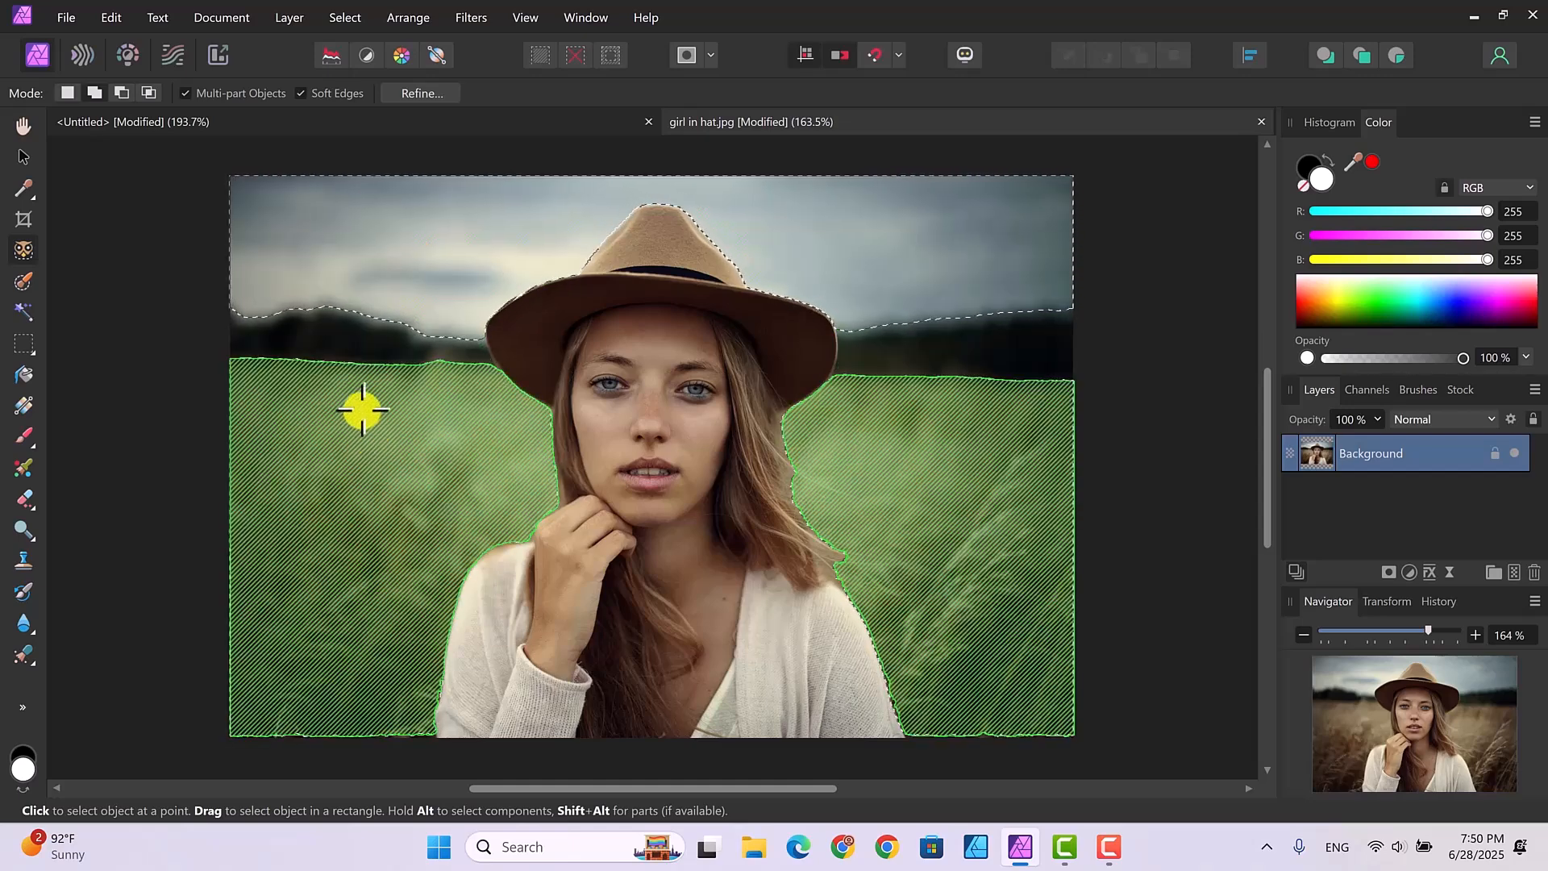
pyautogui.keyDown('shift'); pyautogui.click(359, 412); pyautogui.keyUp('shift')
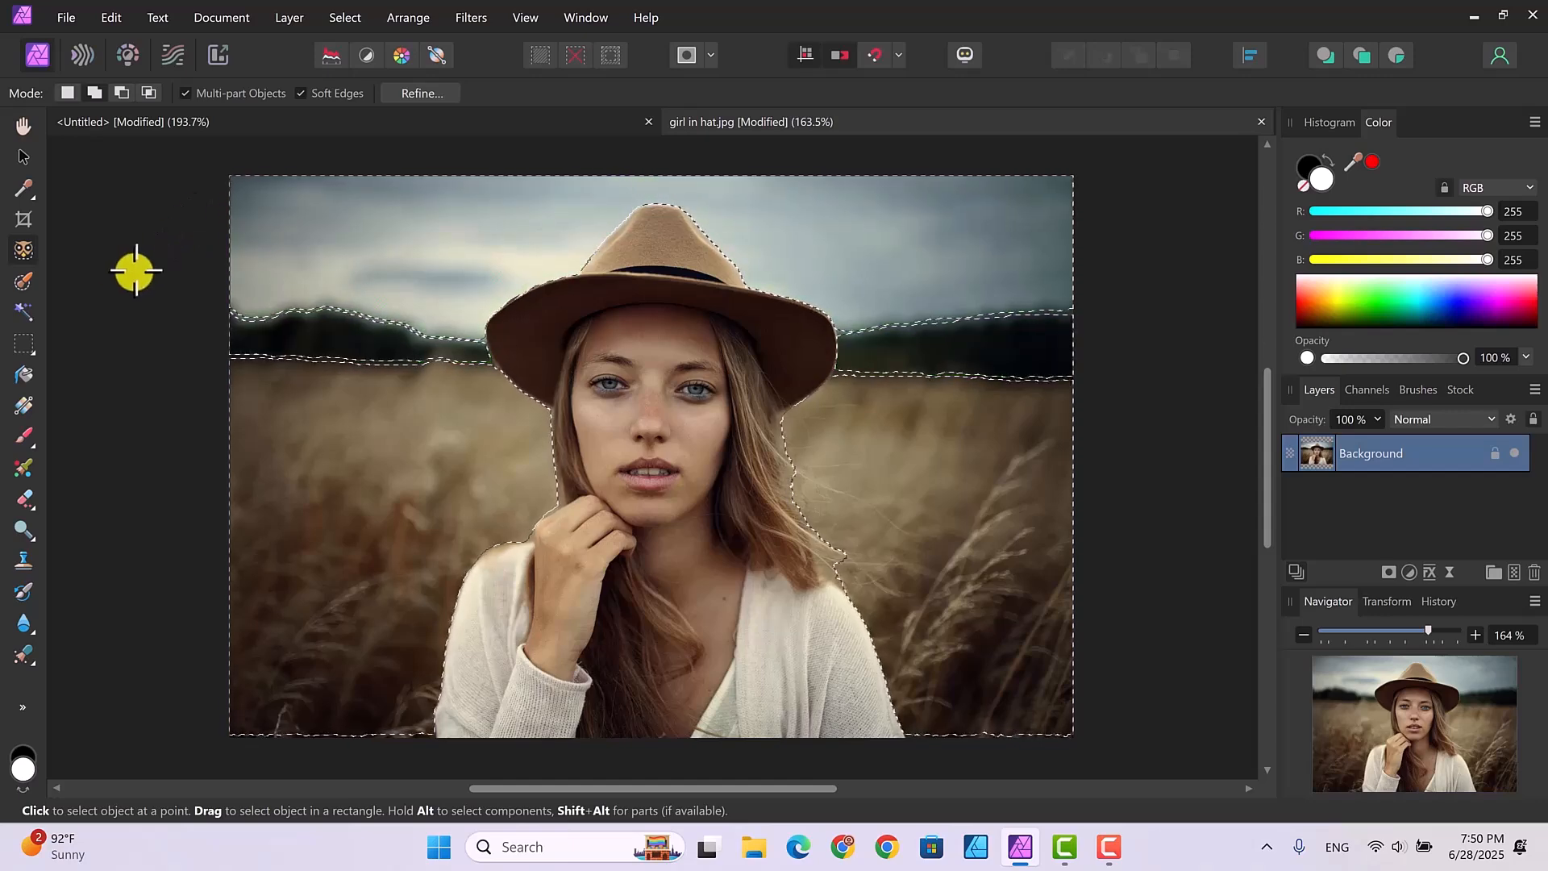
# Add the dark tree line to the background selection with the Selection Brush at 33 px width, undoing any spill onto the woman
pyautogui.click(32, 288)
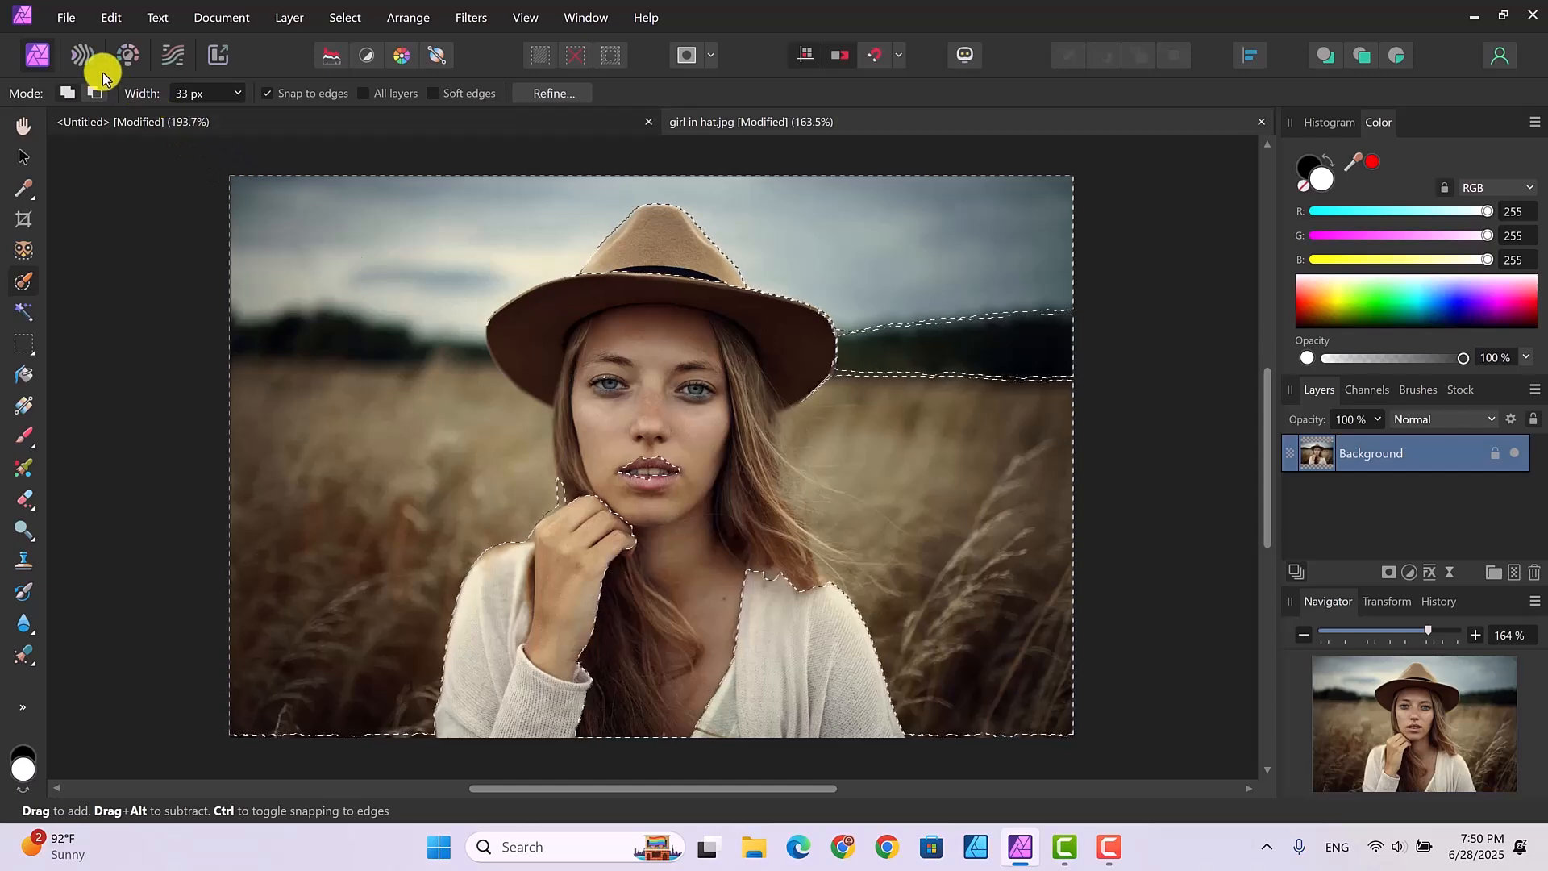
pyautogui.click(116, 18)
pyautogui.click(104, 34)
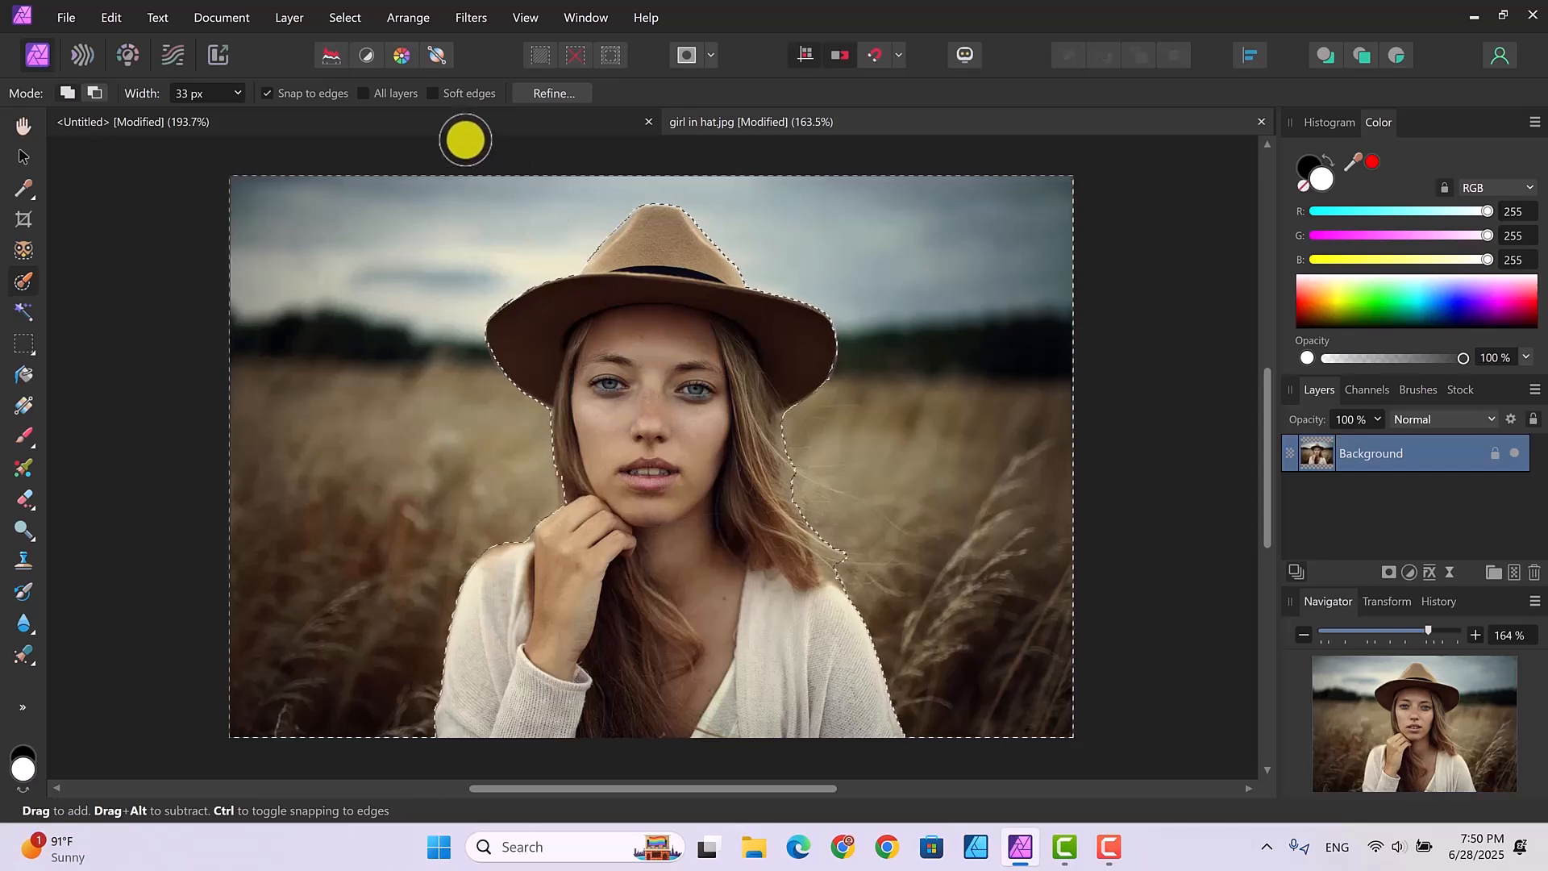
# Invert the selection so it covers the woman, and refine it with the output set to Mask
pyautogui.click(346, 20)
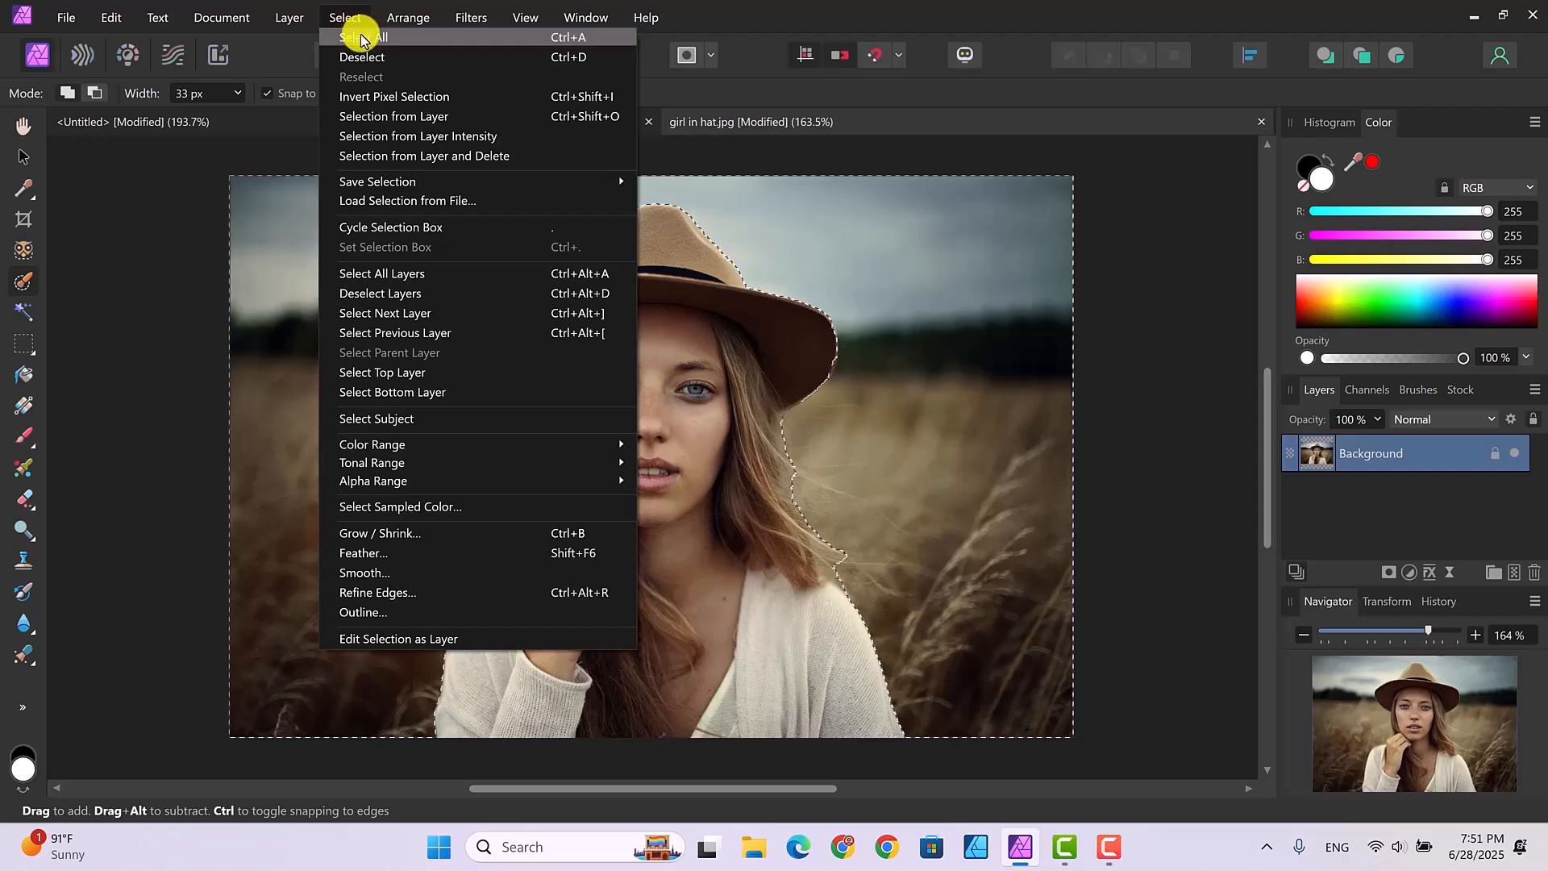
pyautogui.click(363, 97)
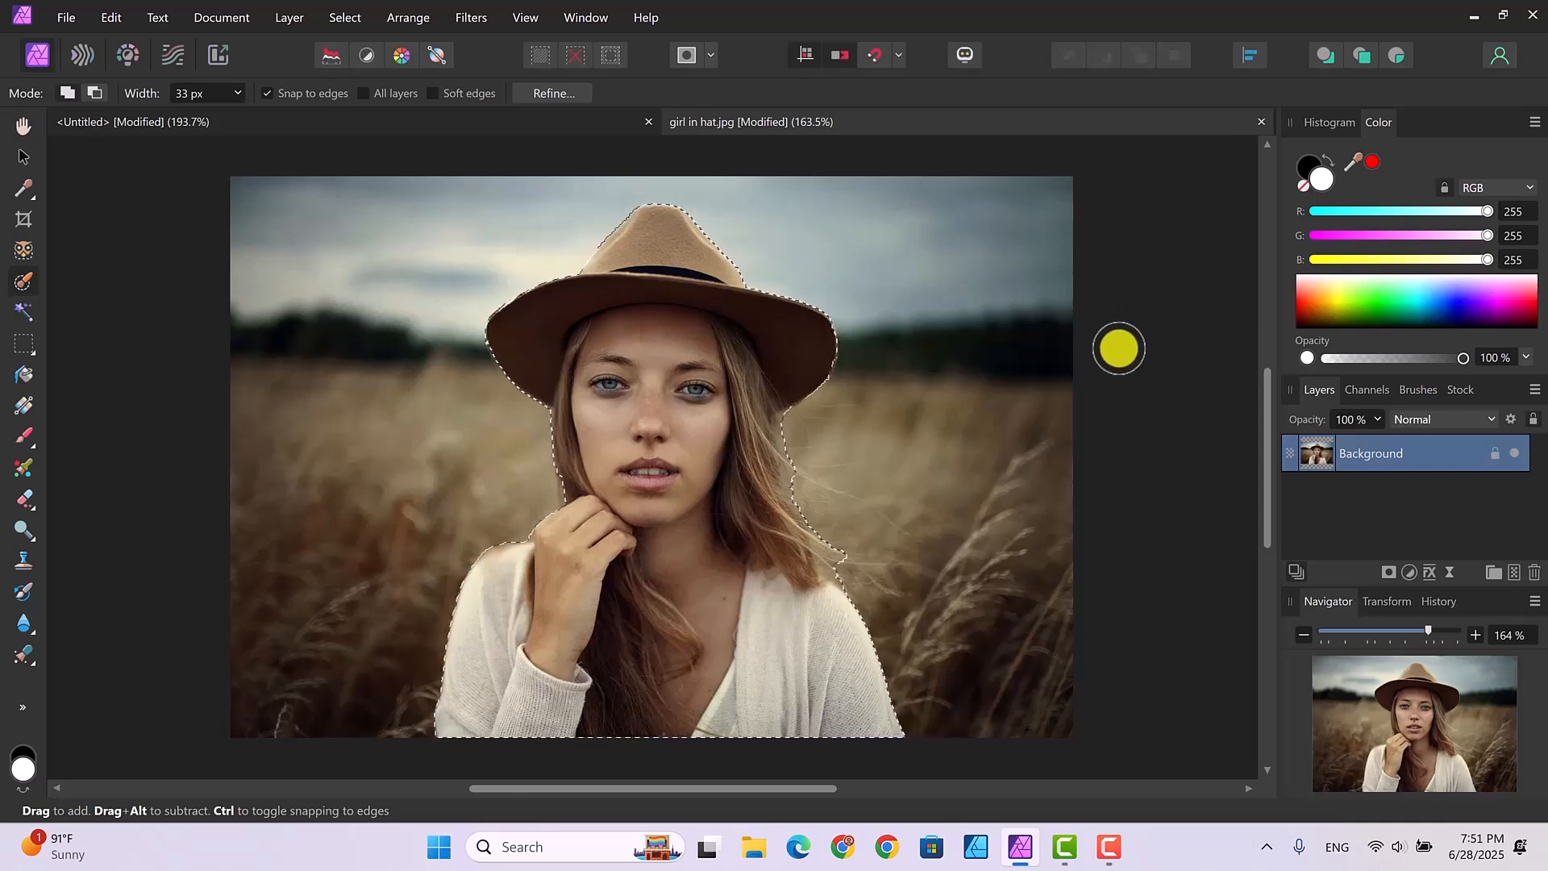
pyautogui.click(547, 94)
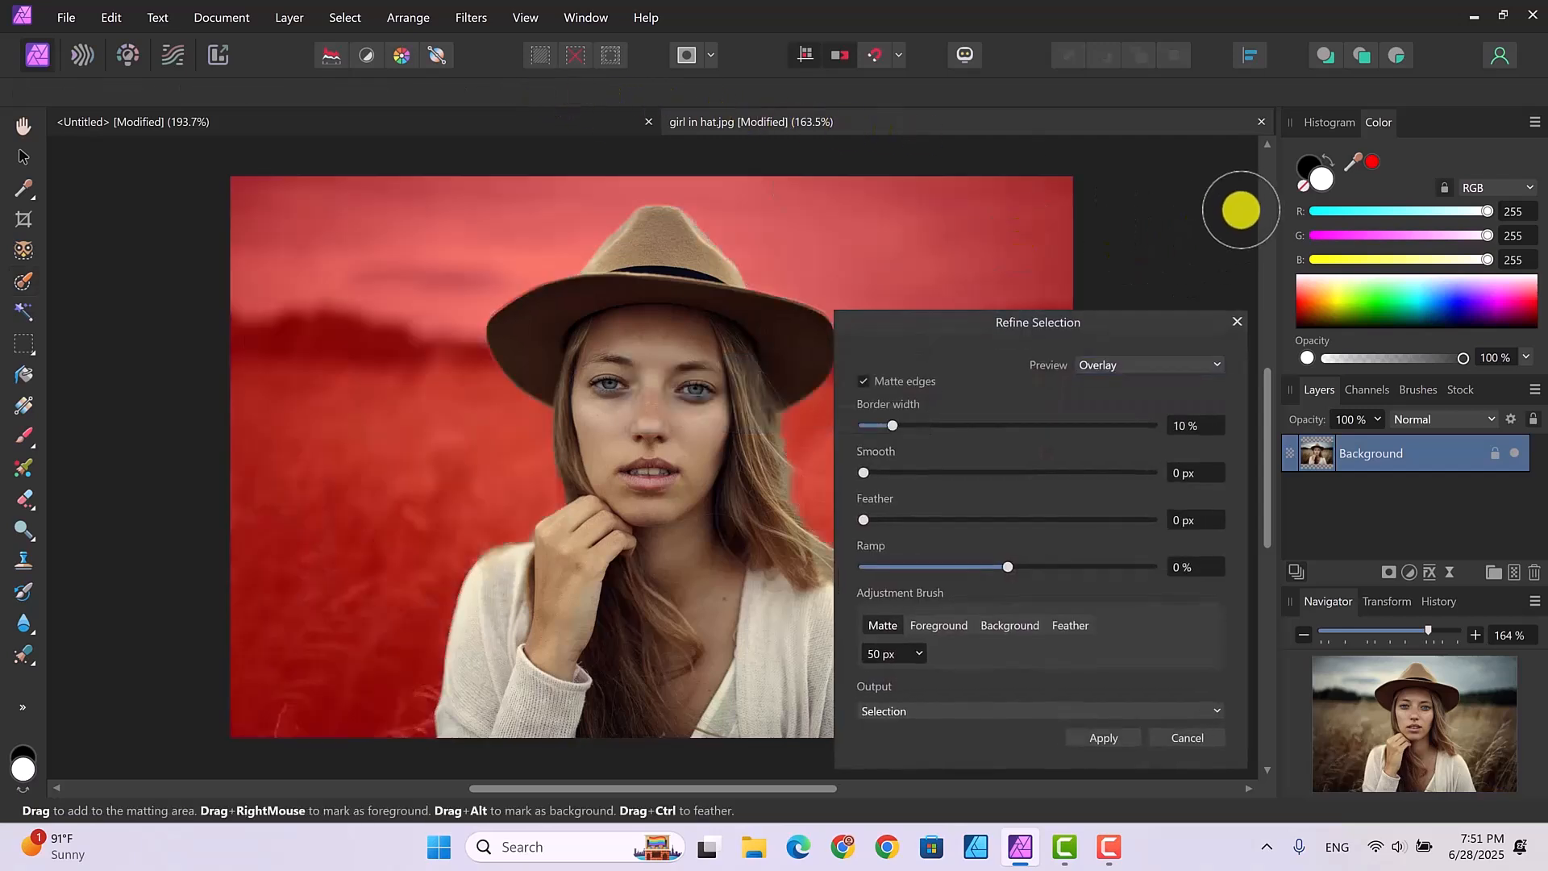
pyautogui.moveTo(1122, 327); pyautogui.dragTo(1229, 308)
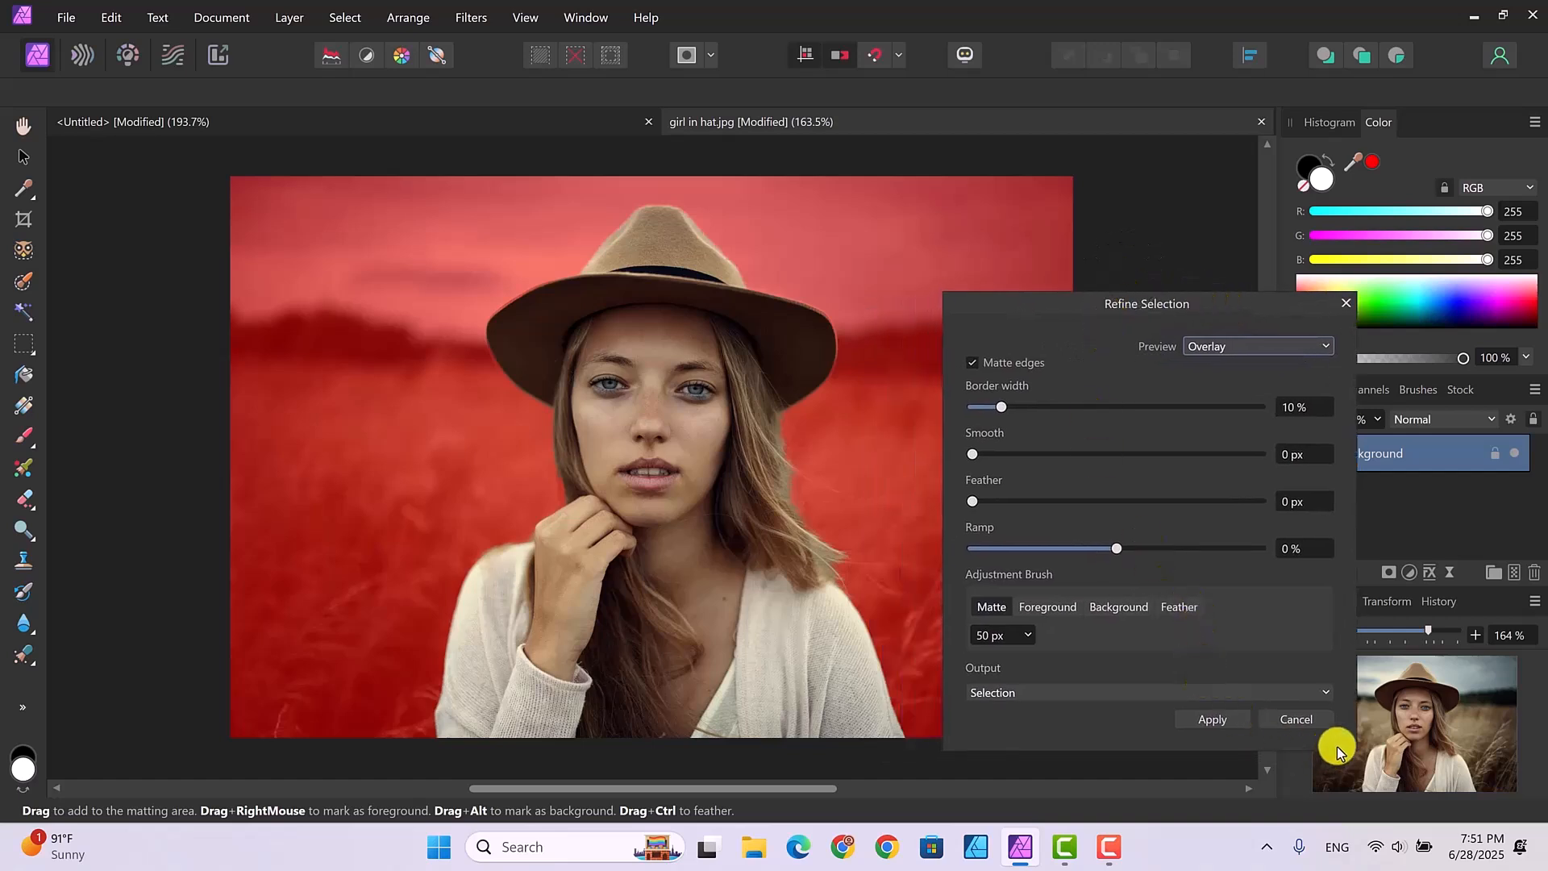
pyautogui.click(1325, 696)
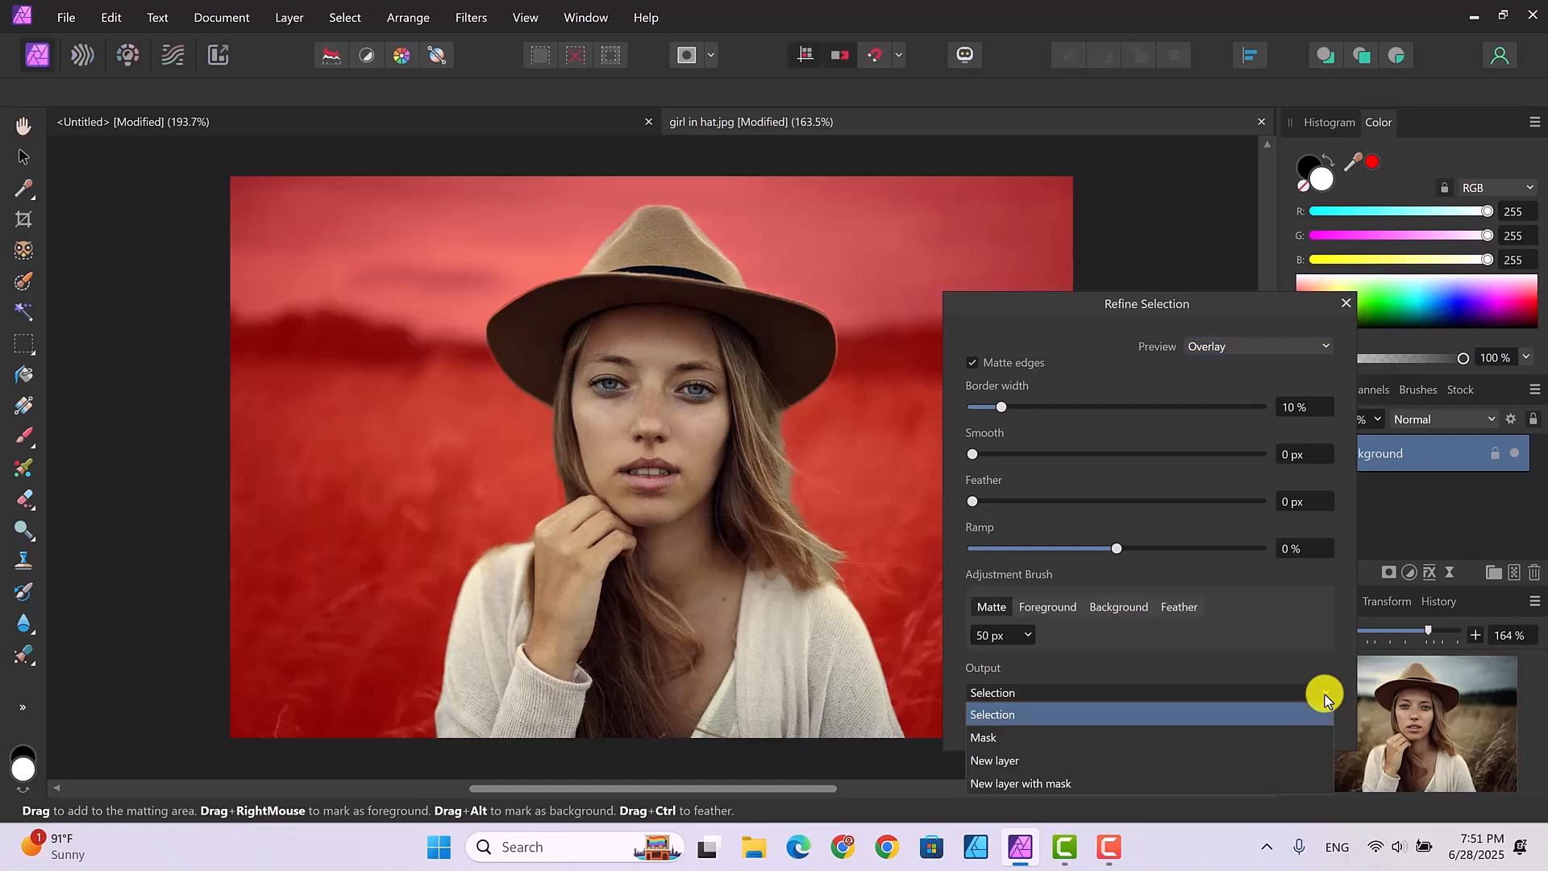
pyautogui.click(999, 738)
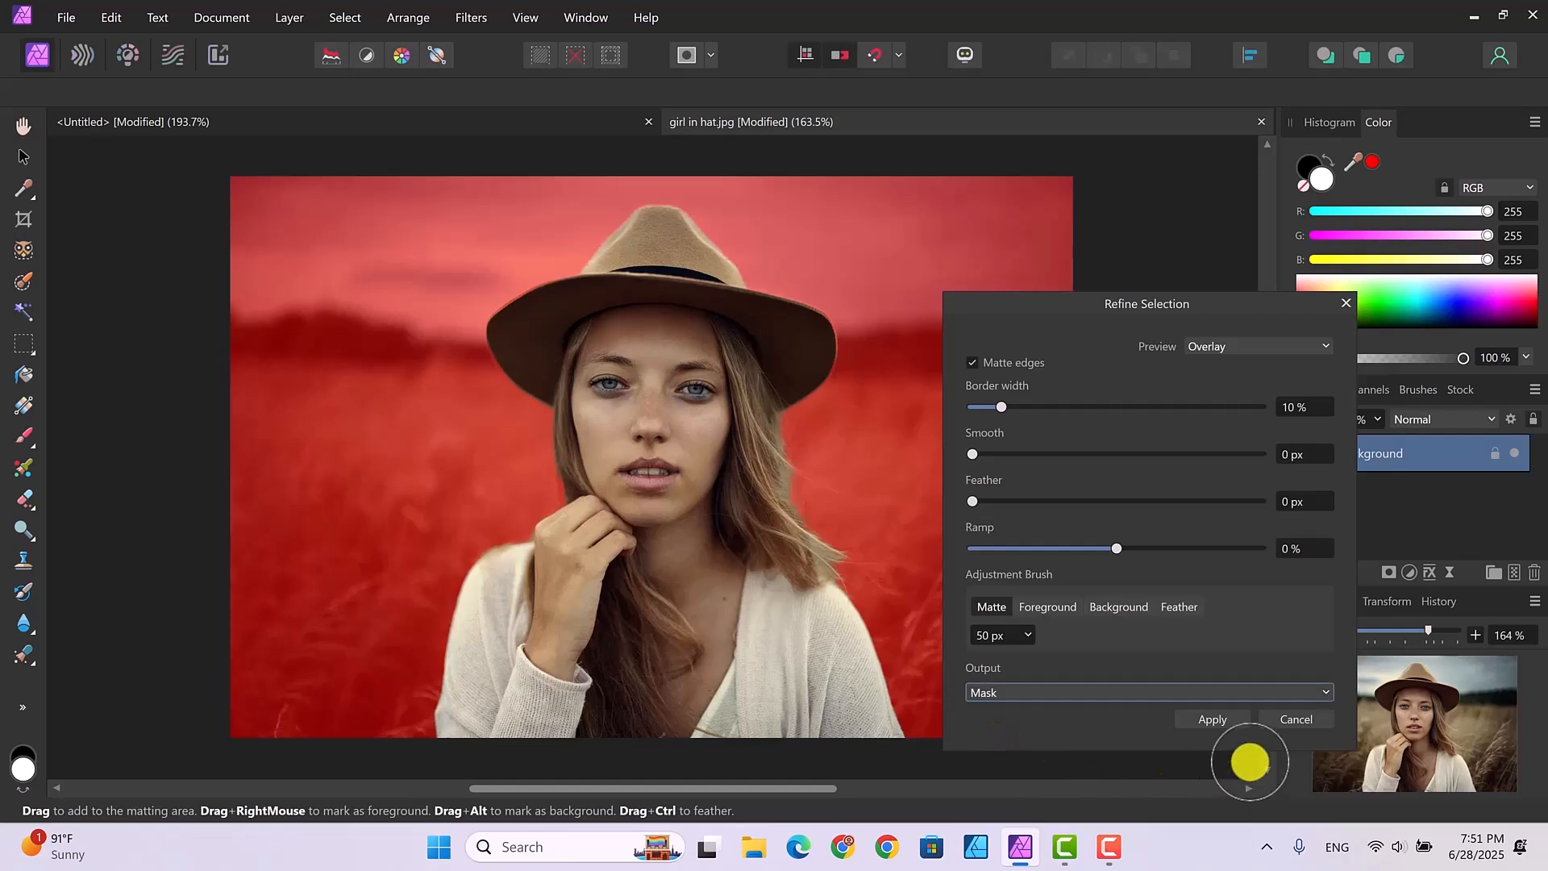
pyautogui.click(1215, 719)
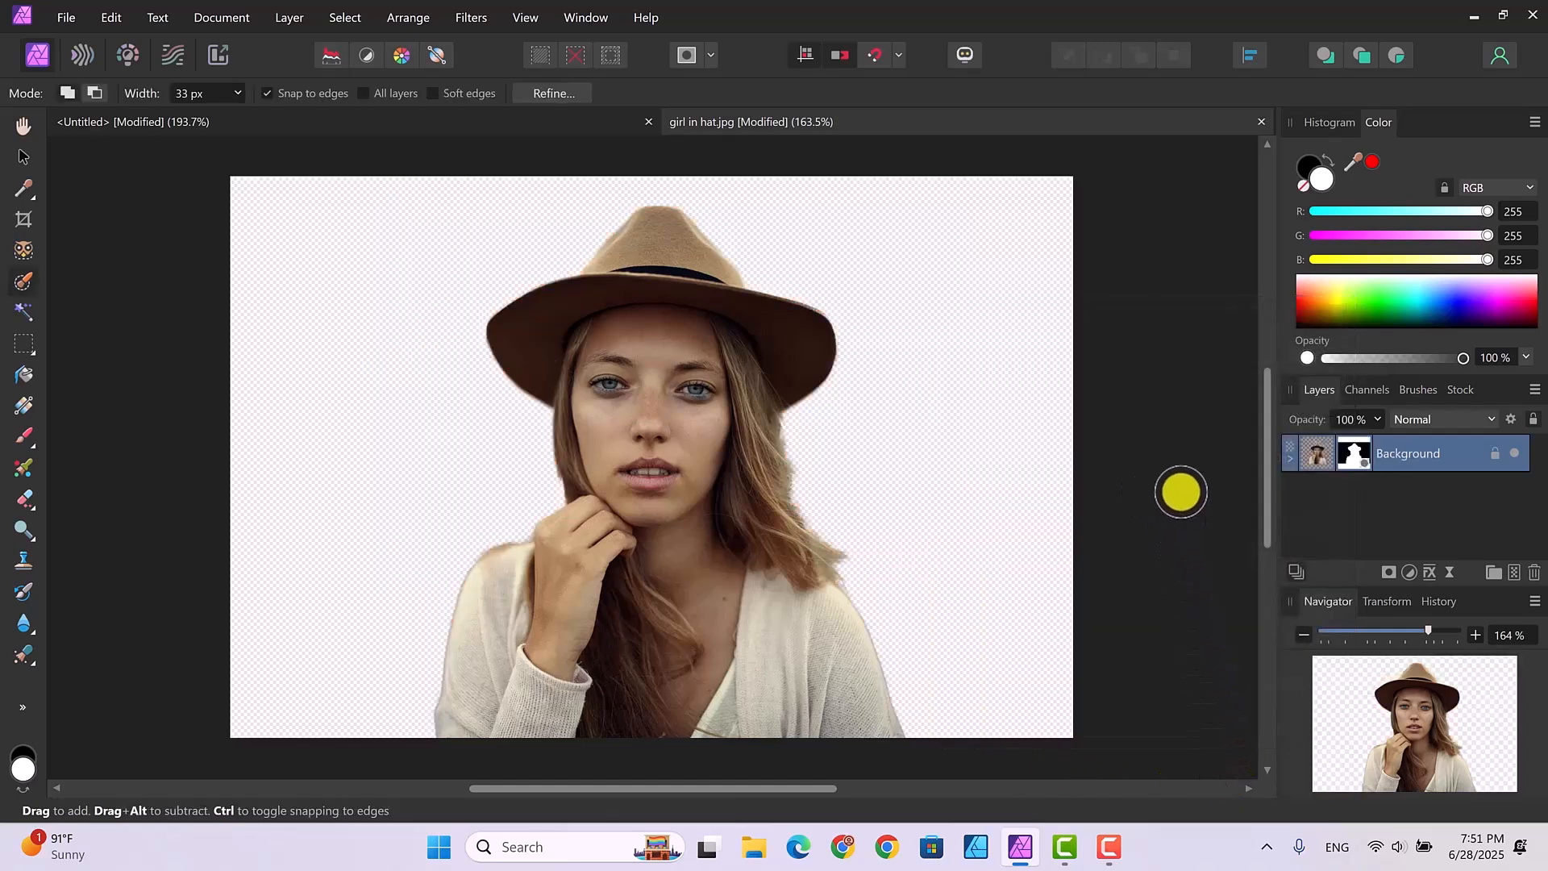
# Add a Black and White adjustment above the masked Background layer with Red set to 11%
pyautogui.click(1292, 457)
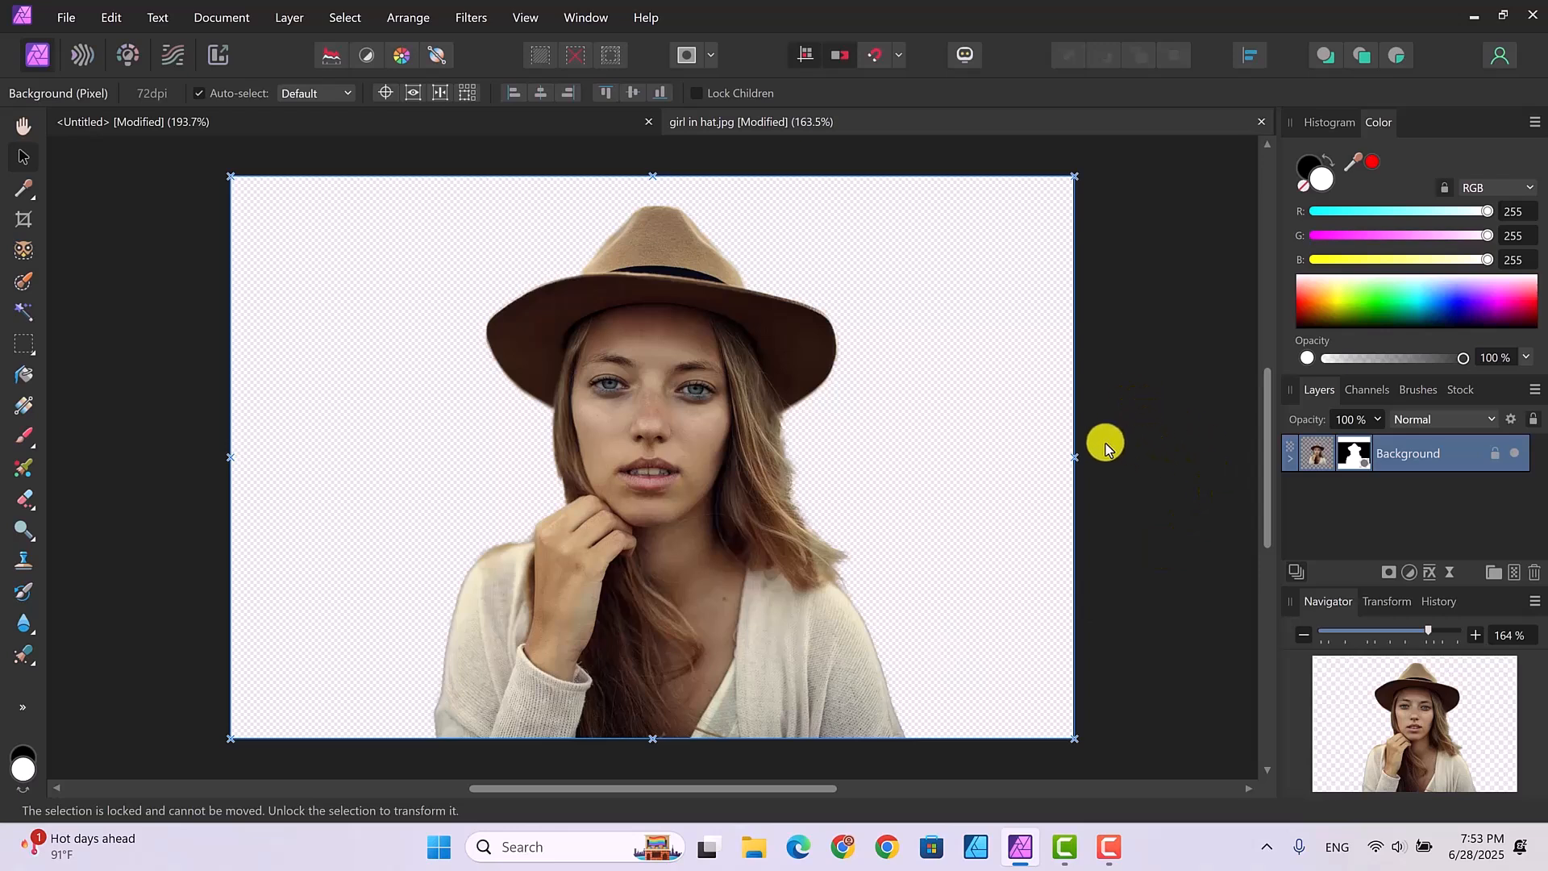
pyautogui.click(1410, 574)
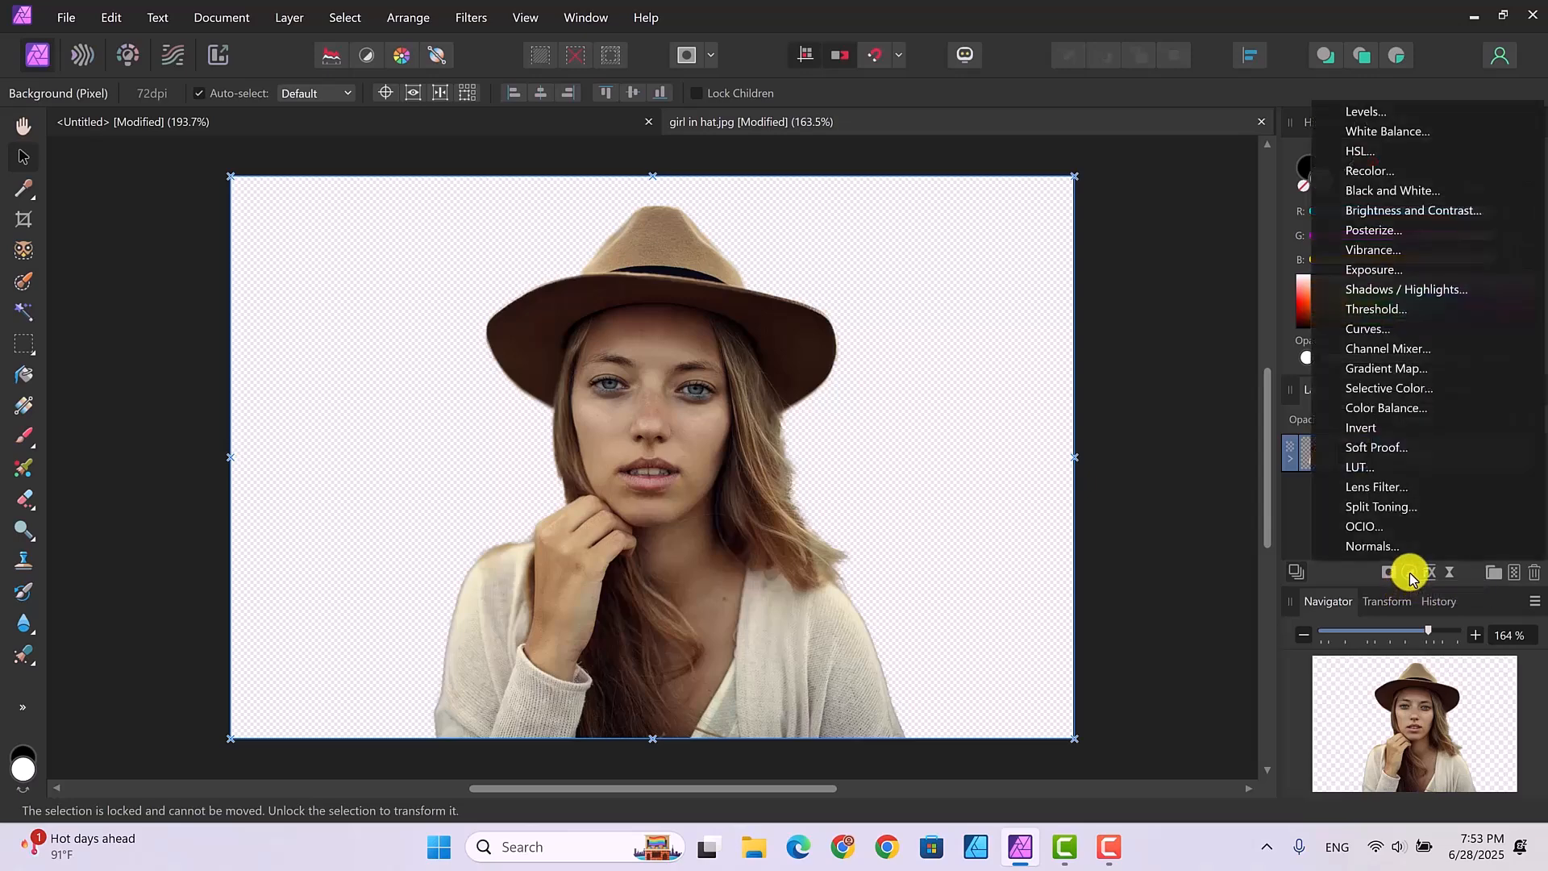
pyautogui.click(1395, 194)
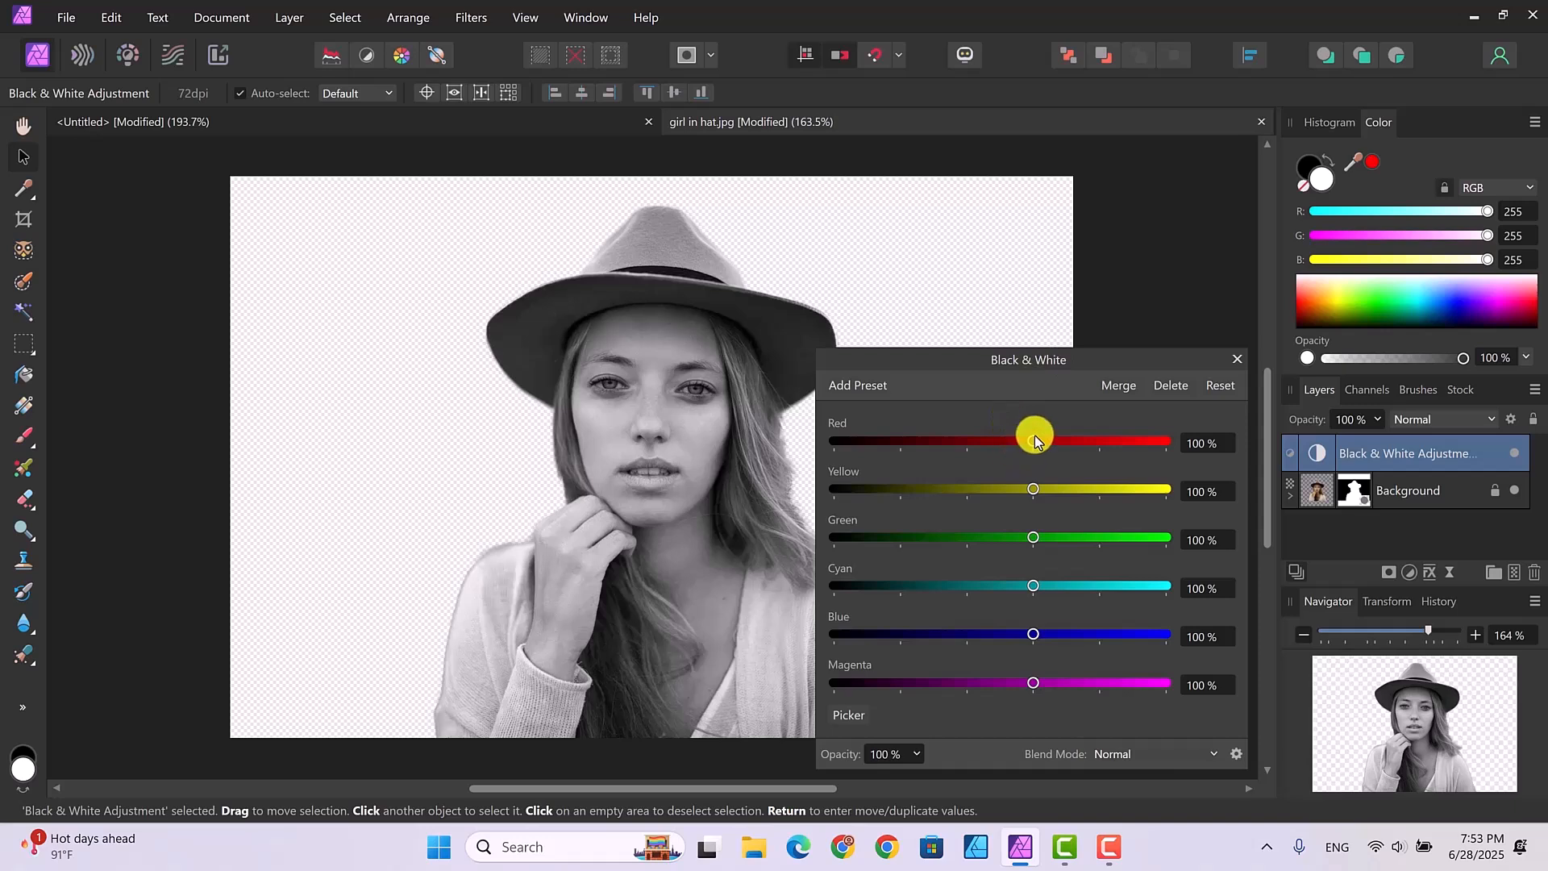
pyautogui.moveTo(1036, 443); pyautogui.dragTo(974, 443)
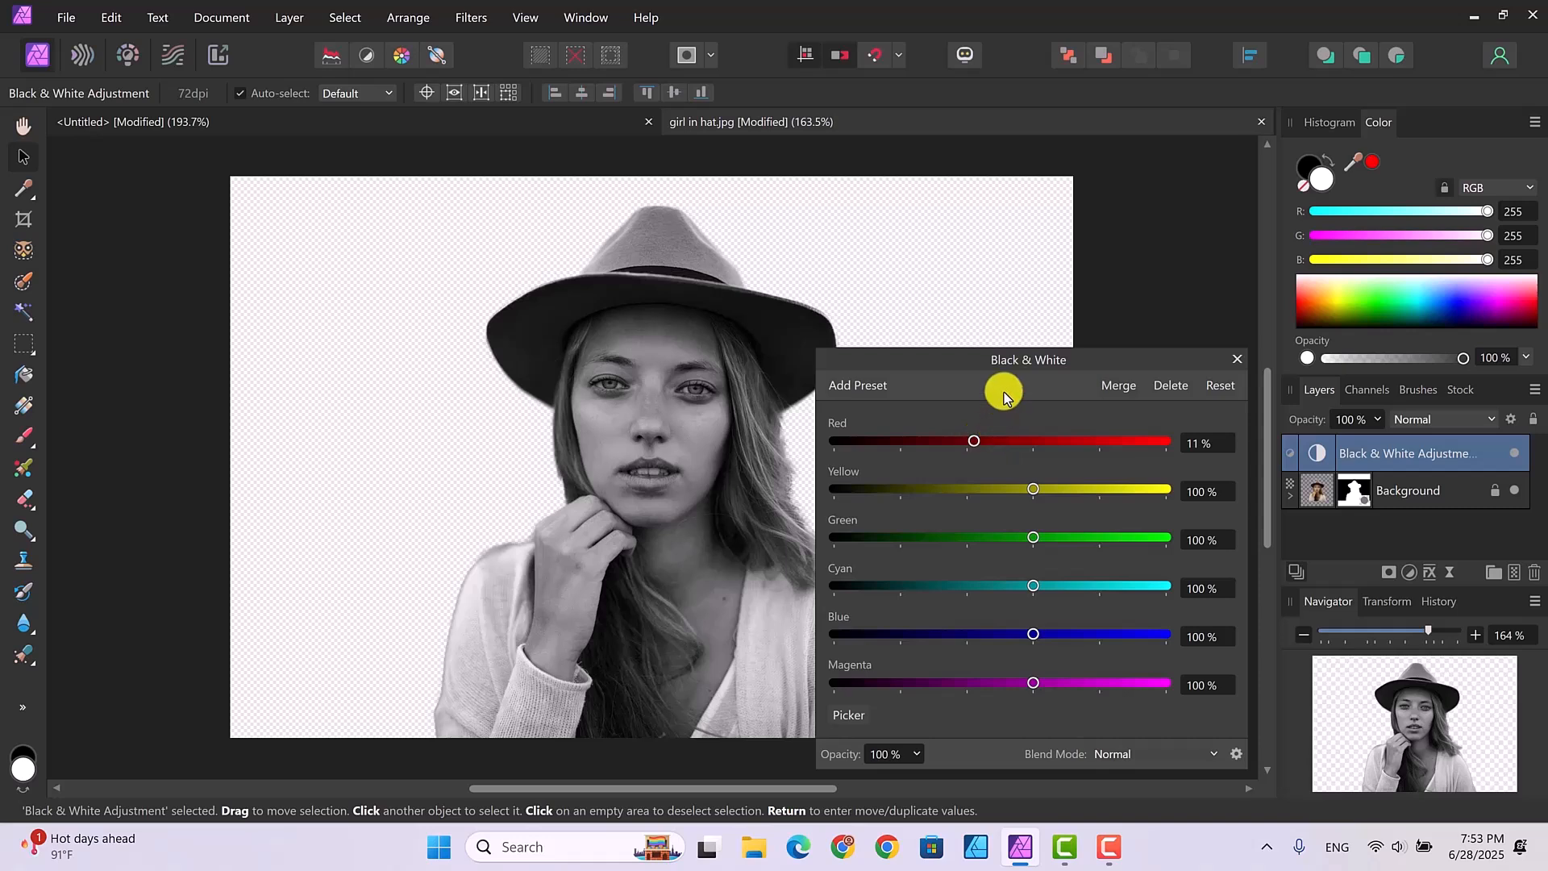
pyautogui.click(1238, 363)
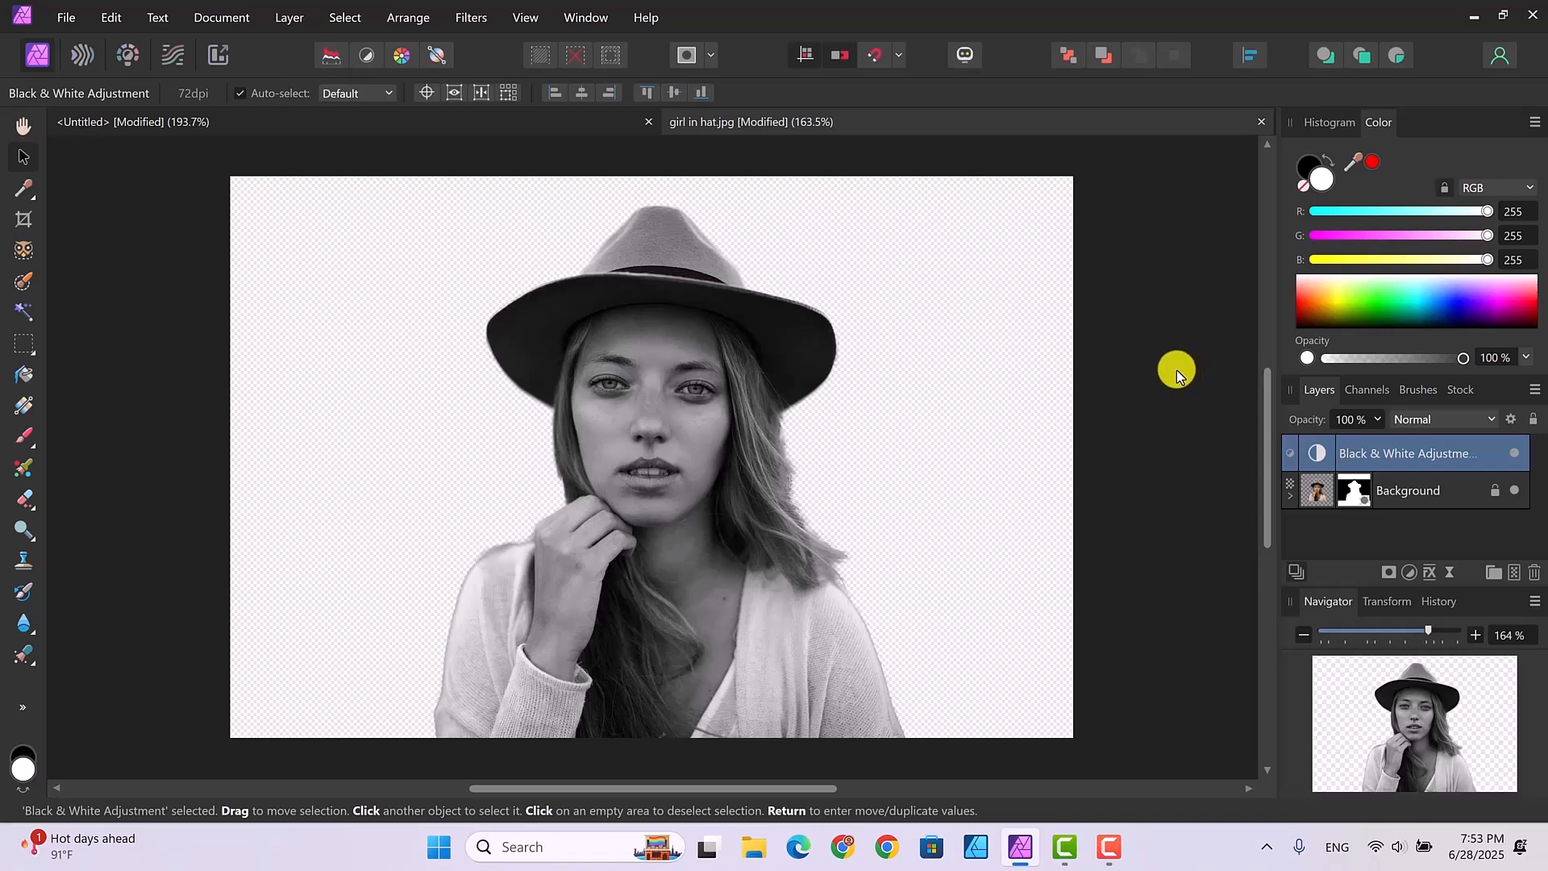
# Add a Threshold adjustment on top of the layer stack and set its threshold to 33%
pyautogui.click(1411, 575)
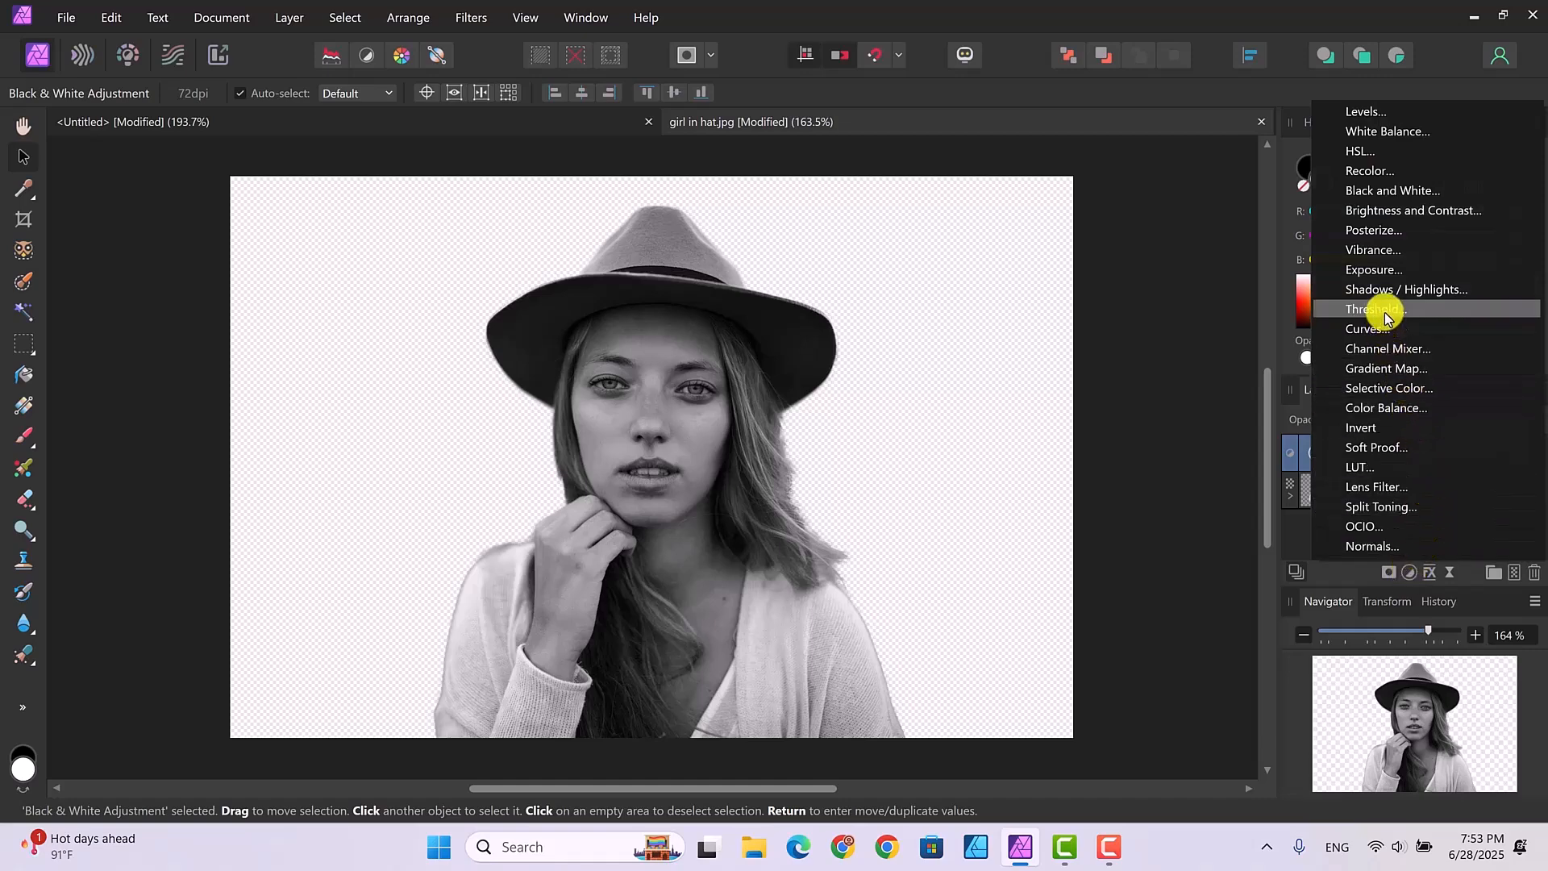
pyautogui.click(1375, 309)
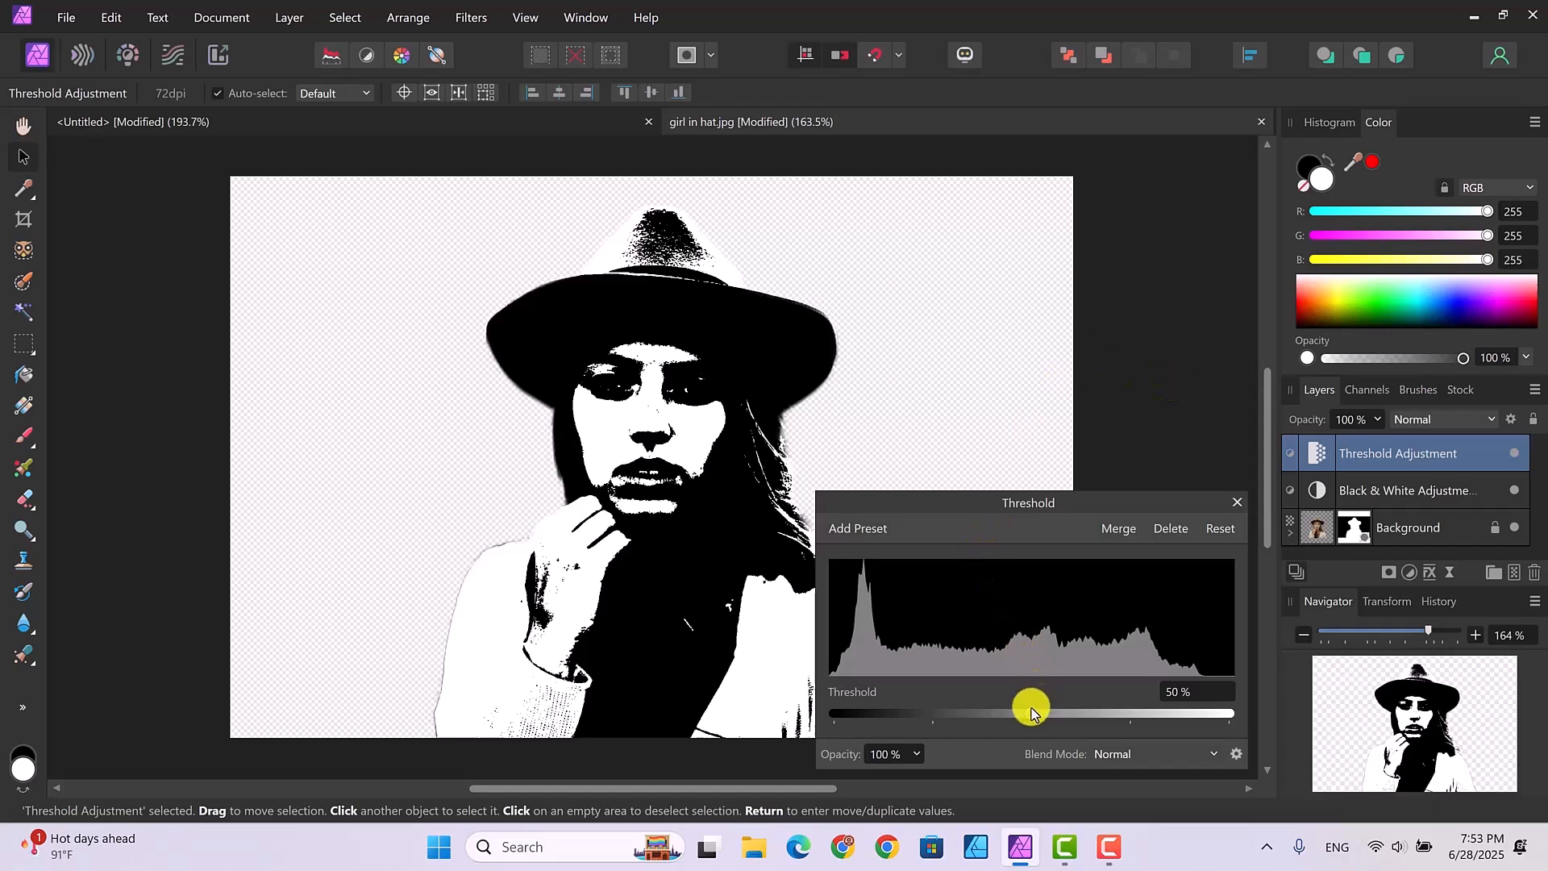
pyautogui.moveTo(1031, 710); pyautogui.dragTo(972, 707)
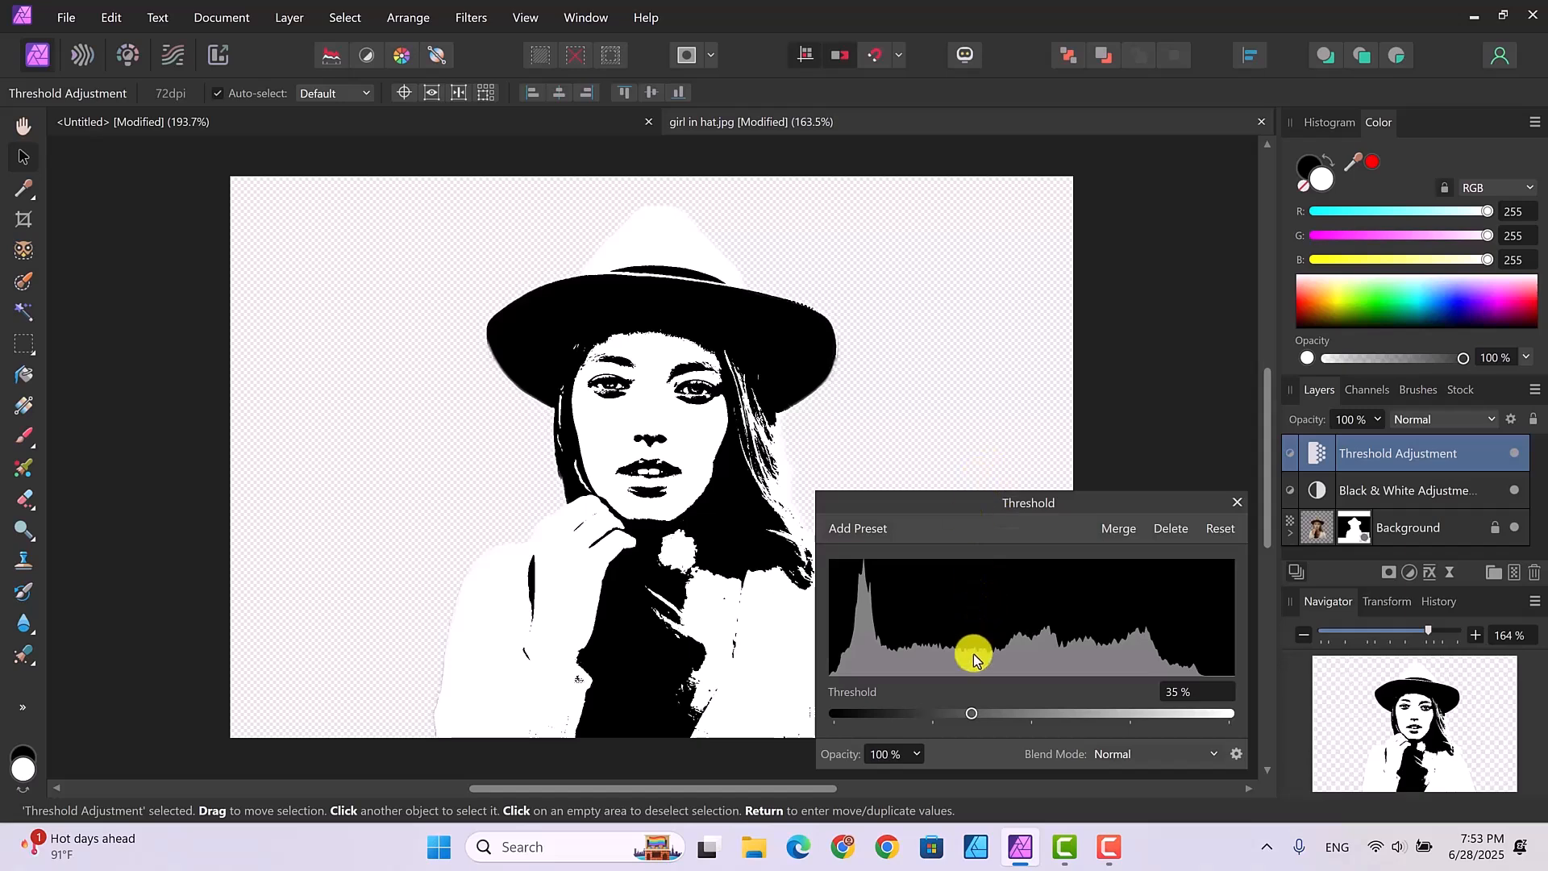
pyautogui.moveTo(974, 713)
pyautogui.mouseDown()
pyautogui.moveTo(953, 717)
pyautogui.moveTo(967, 718)
pyautogui.mouseUp()
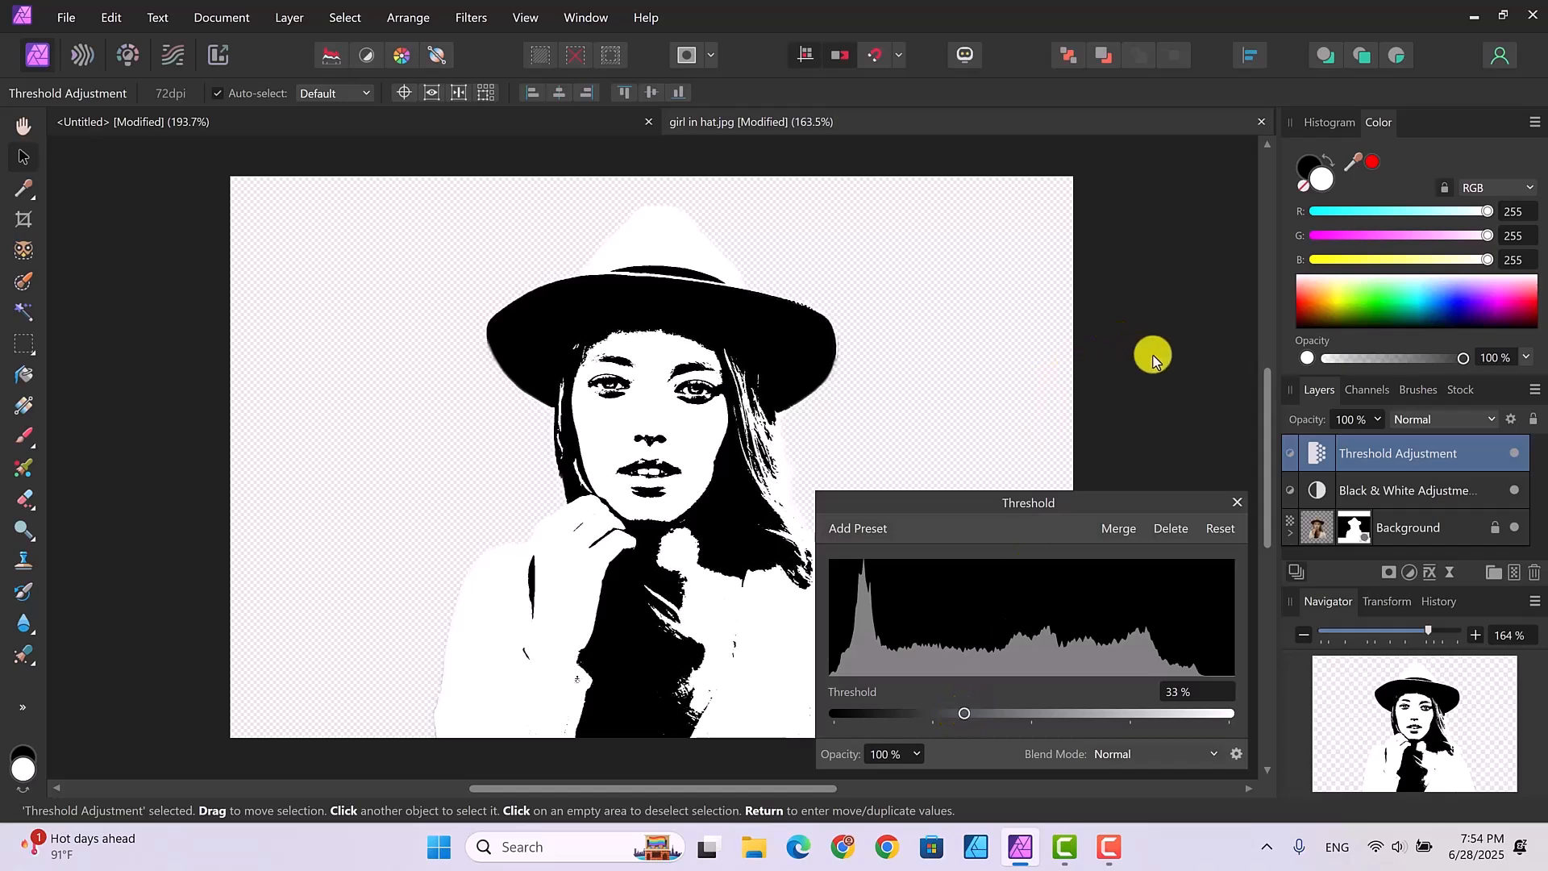
pyautogui.click(1239, 503)
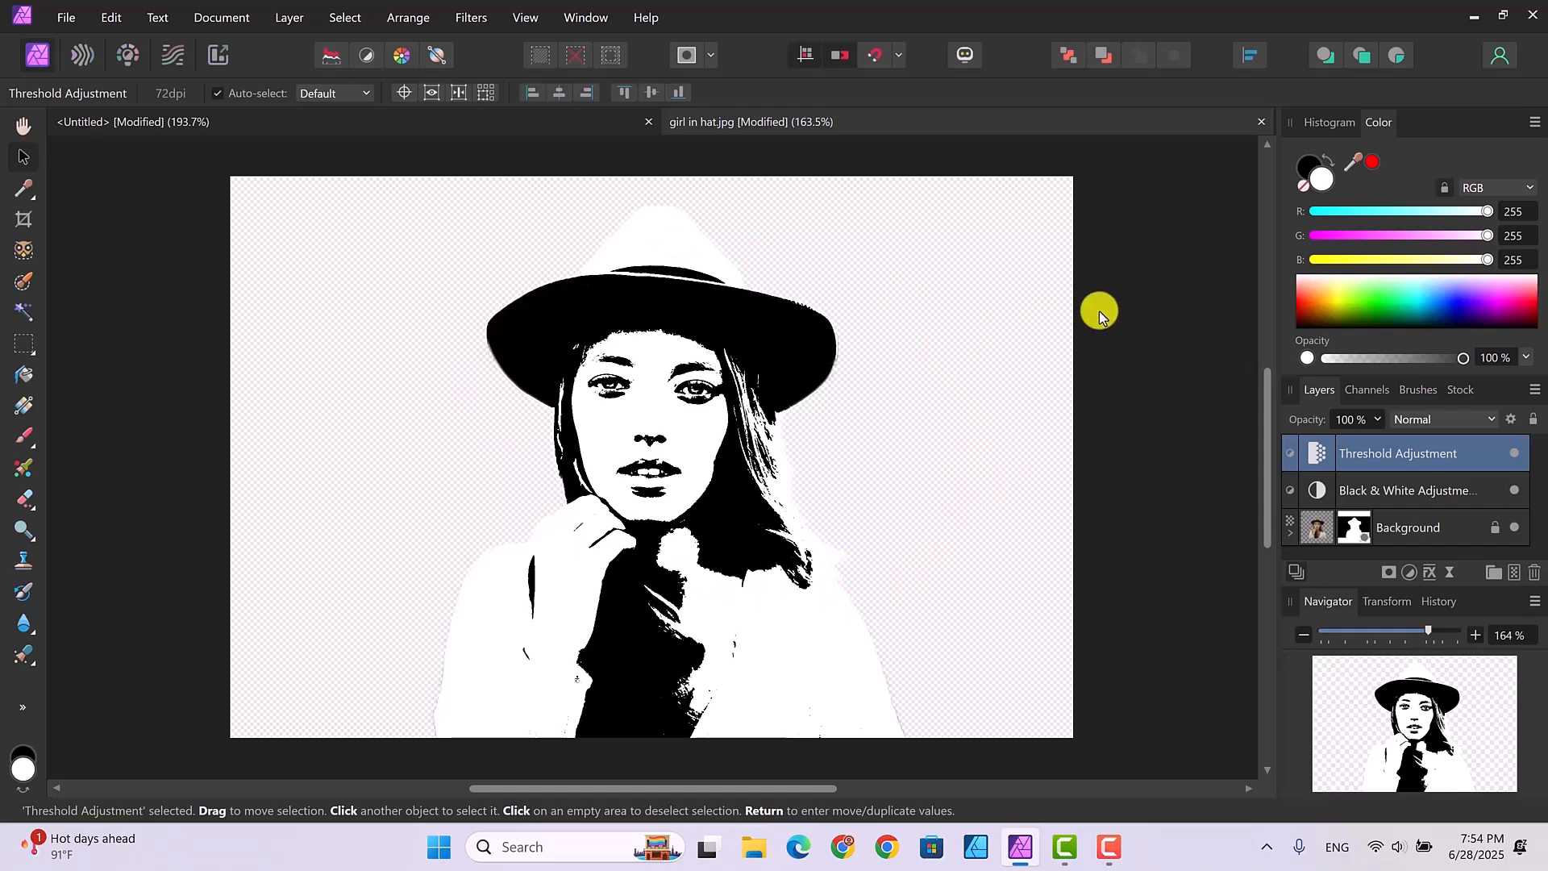
# Merge the visible layers into a new pixel layer and hide the Threshold, Black & White and Background layers beneath it
pyautogui.rightClick(1375, 453)
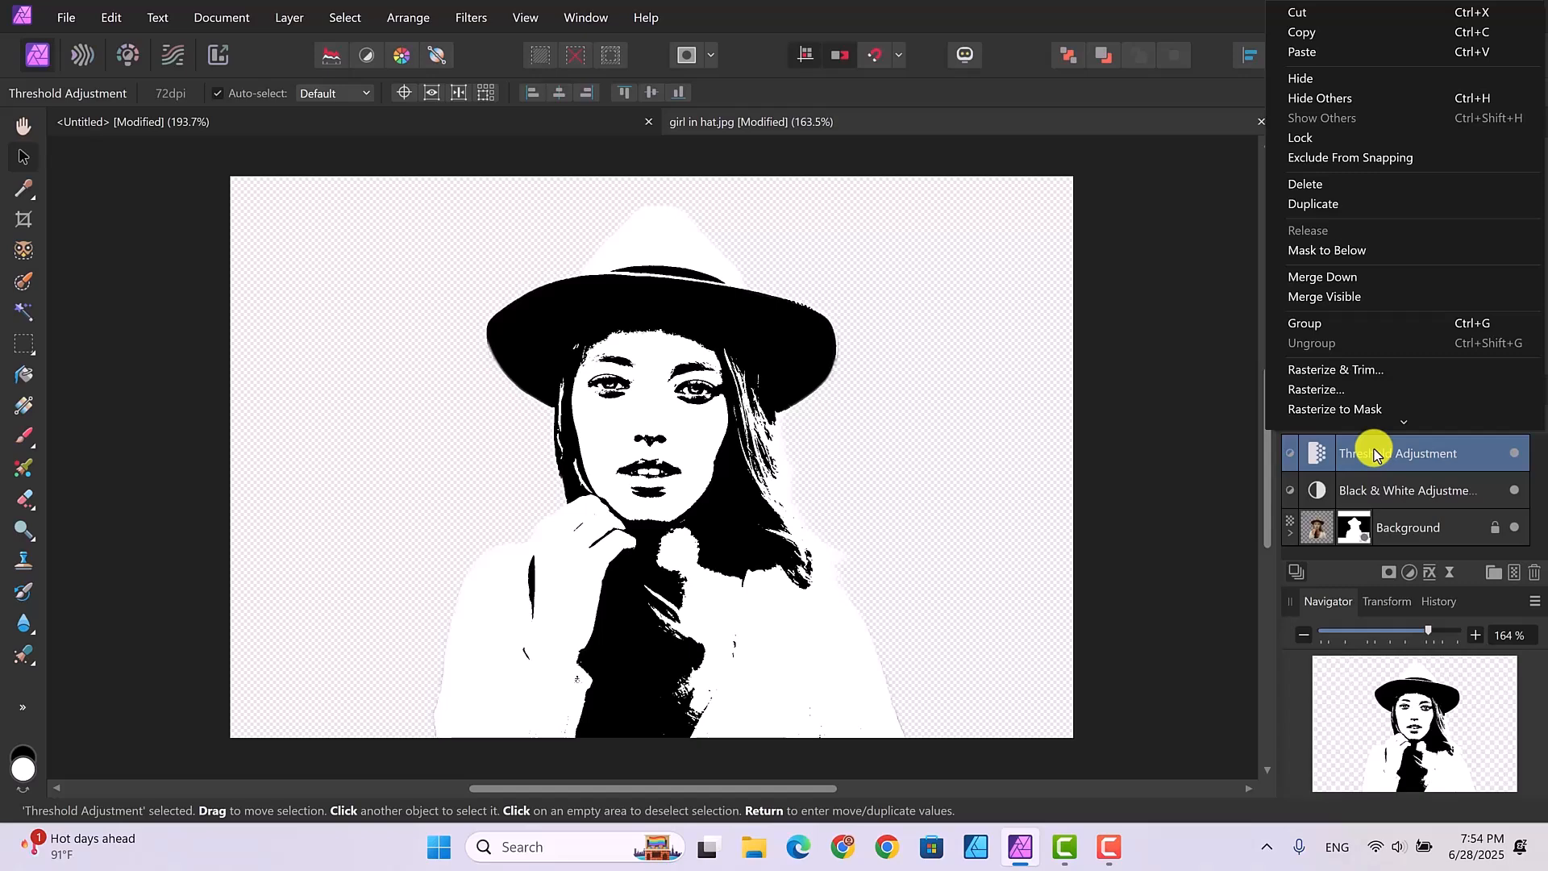
pyautogui.click(1362, 299)
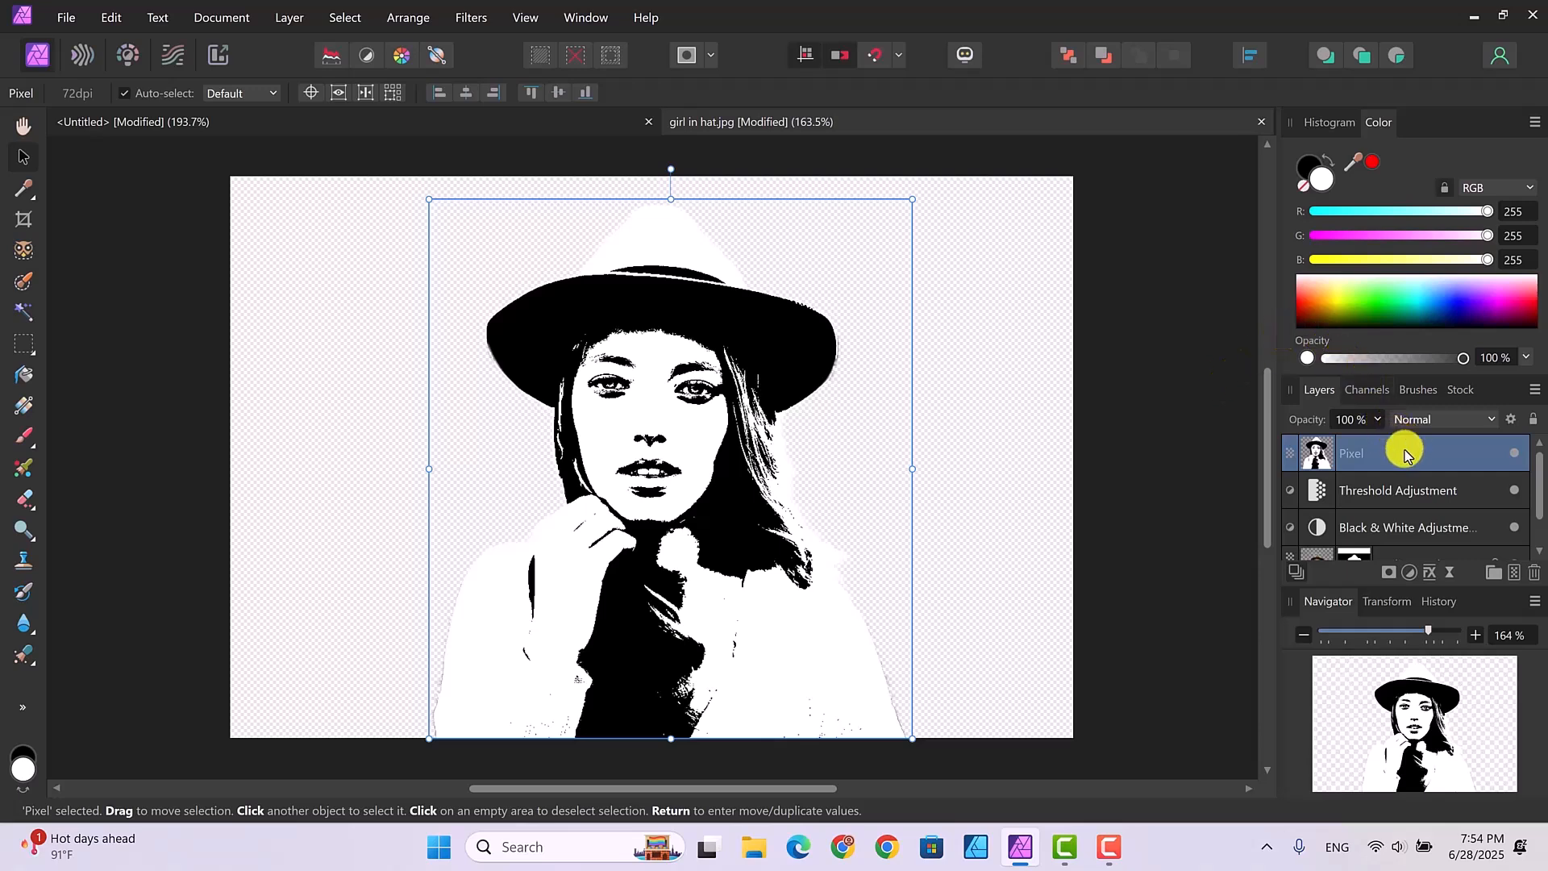
pyautogui.click(1515, 491)
pyautogui.click(1515, 527)
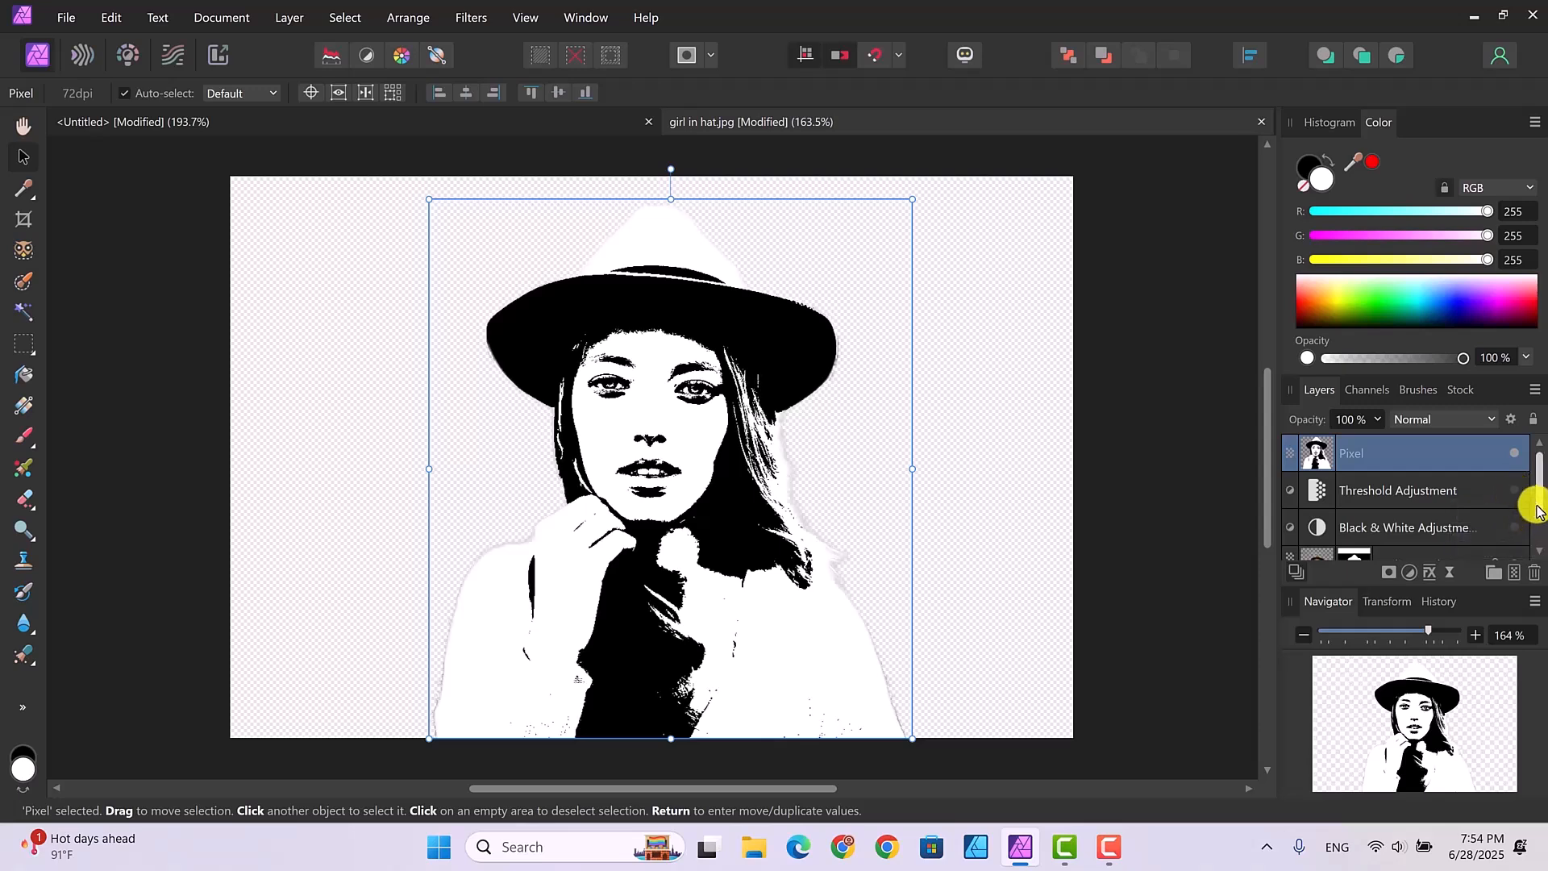
pyautogui.scroll(-1, 1542, 526)
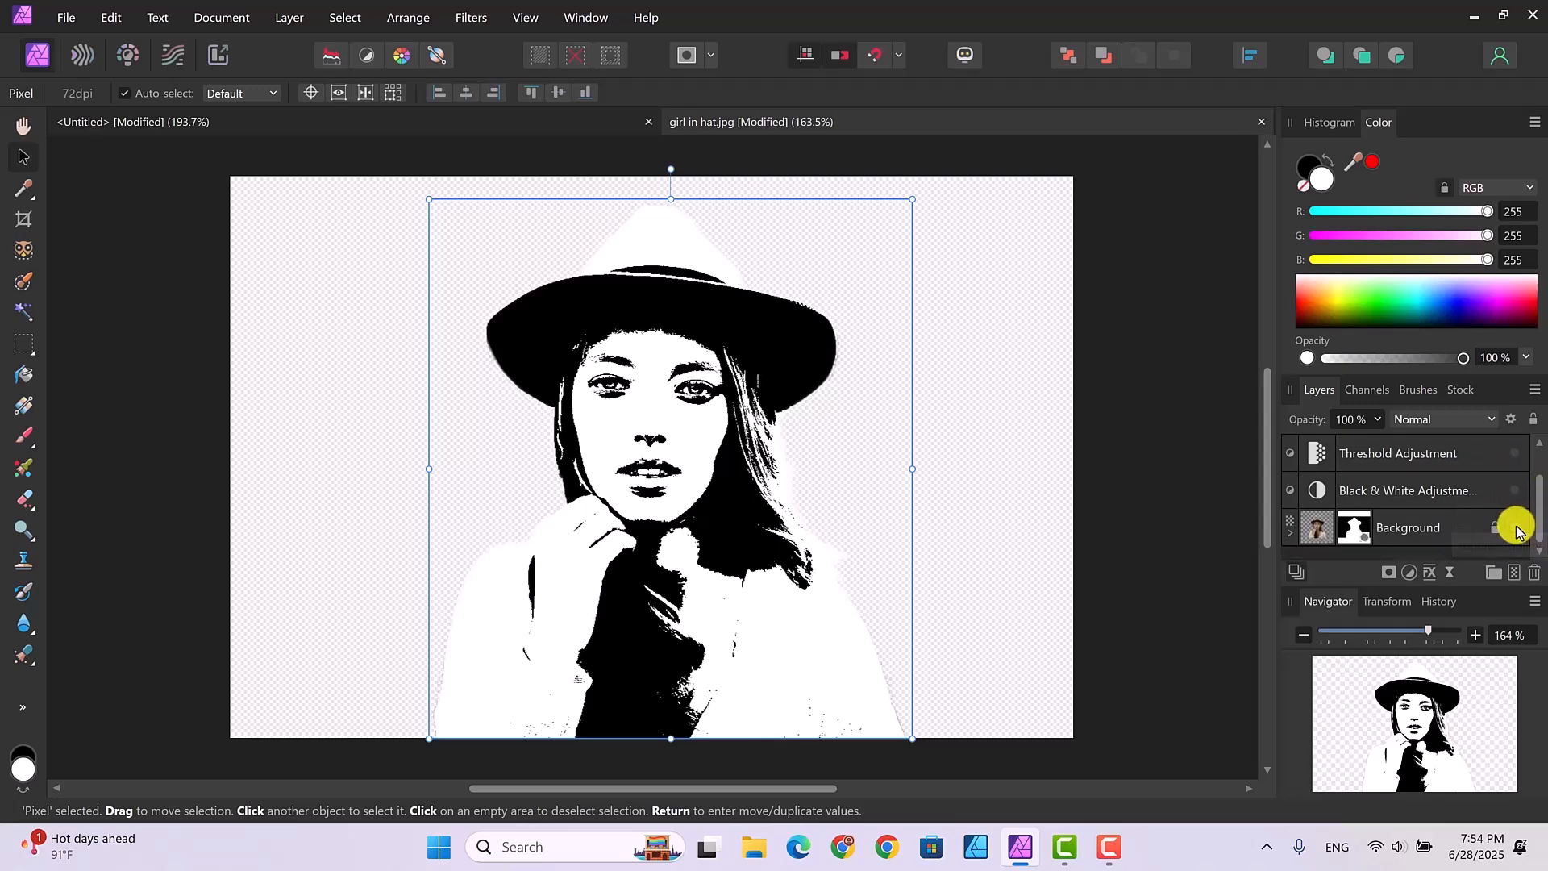
pyautogui.scroll(1, 1542, 526)
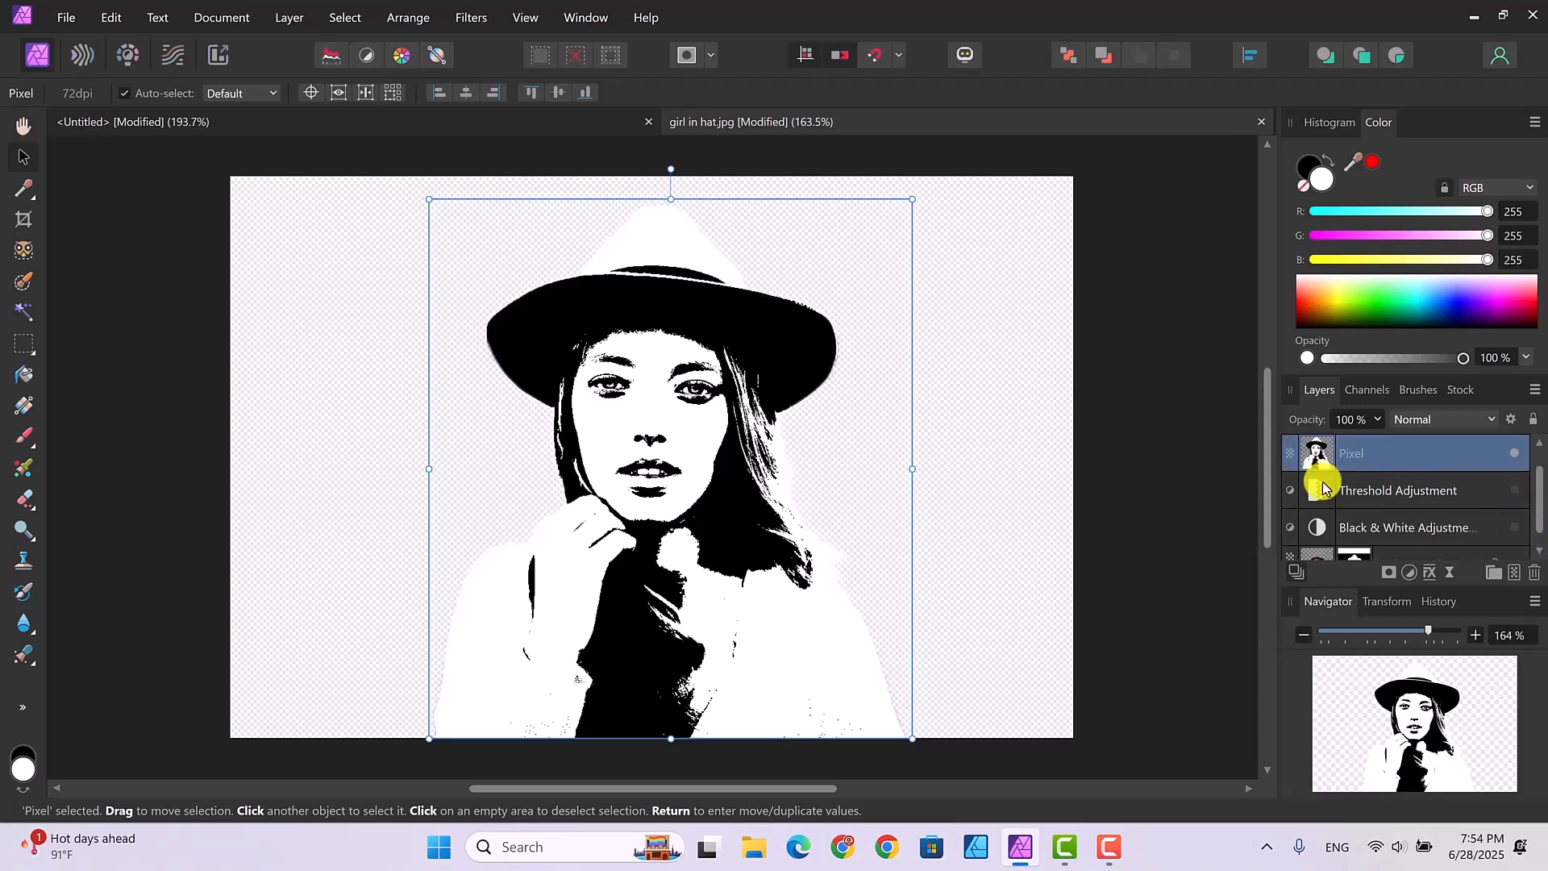
# Delete the Threshold adjustment, Black & White adjustment and Background layers, leaving only the merged pixel layer
pyautogui.click(1418, 501)
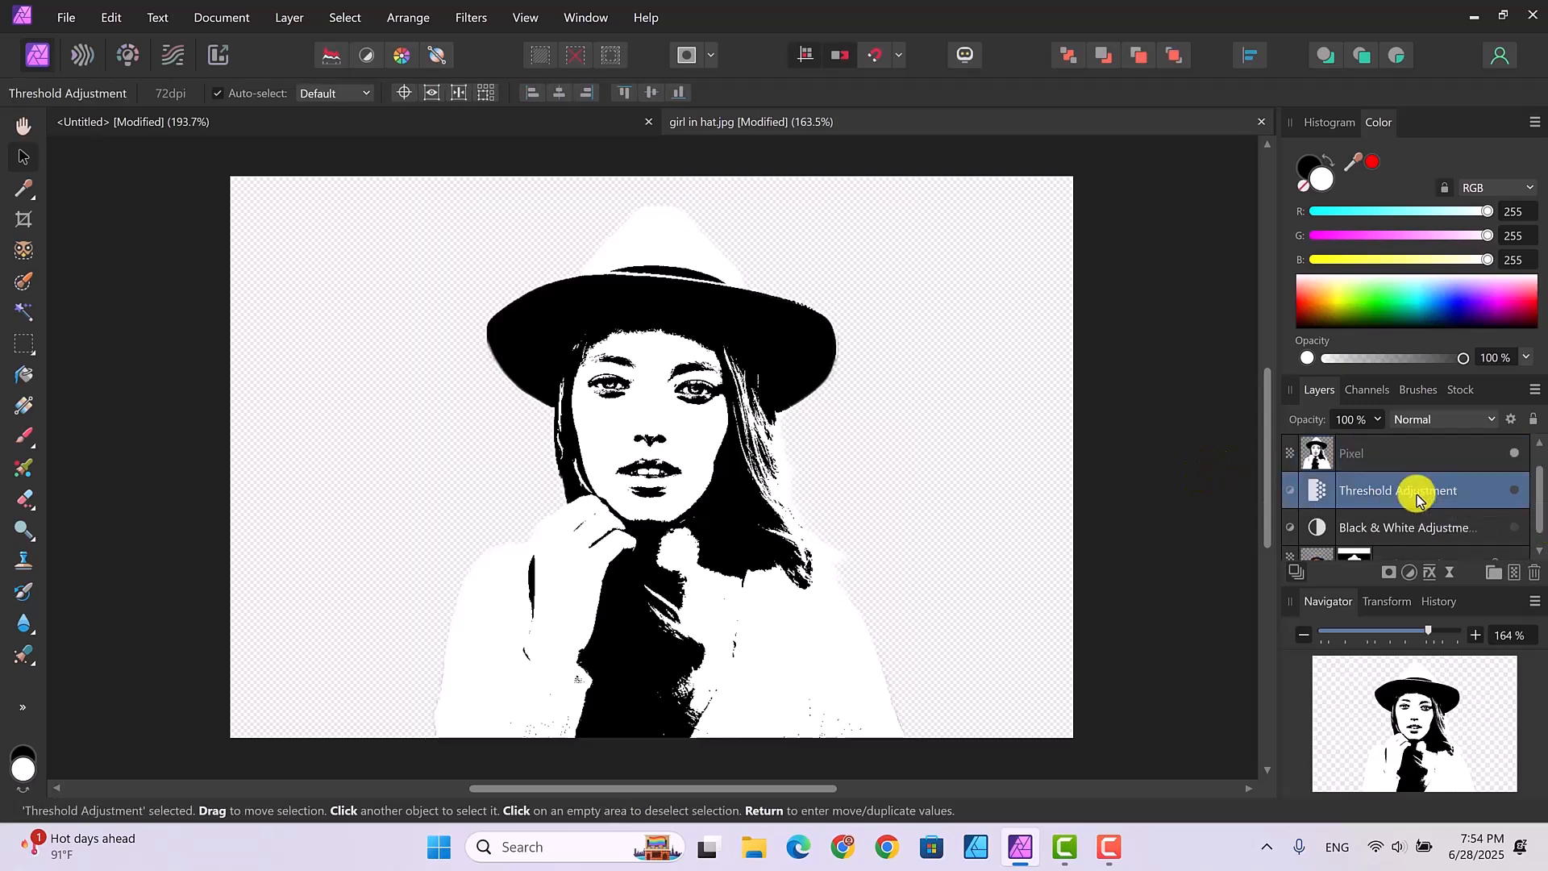
pyautogui.click(1534, 575)
pyautogui.click(1535, 574)
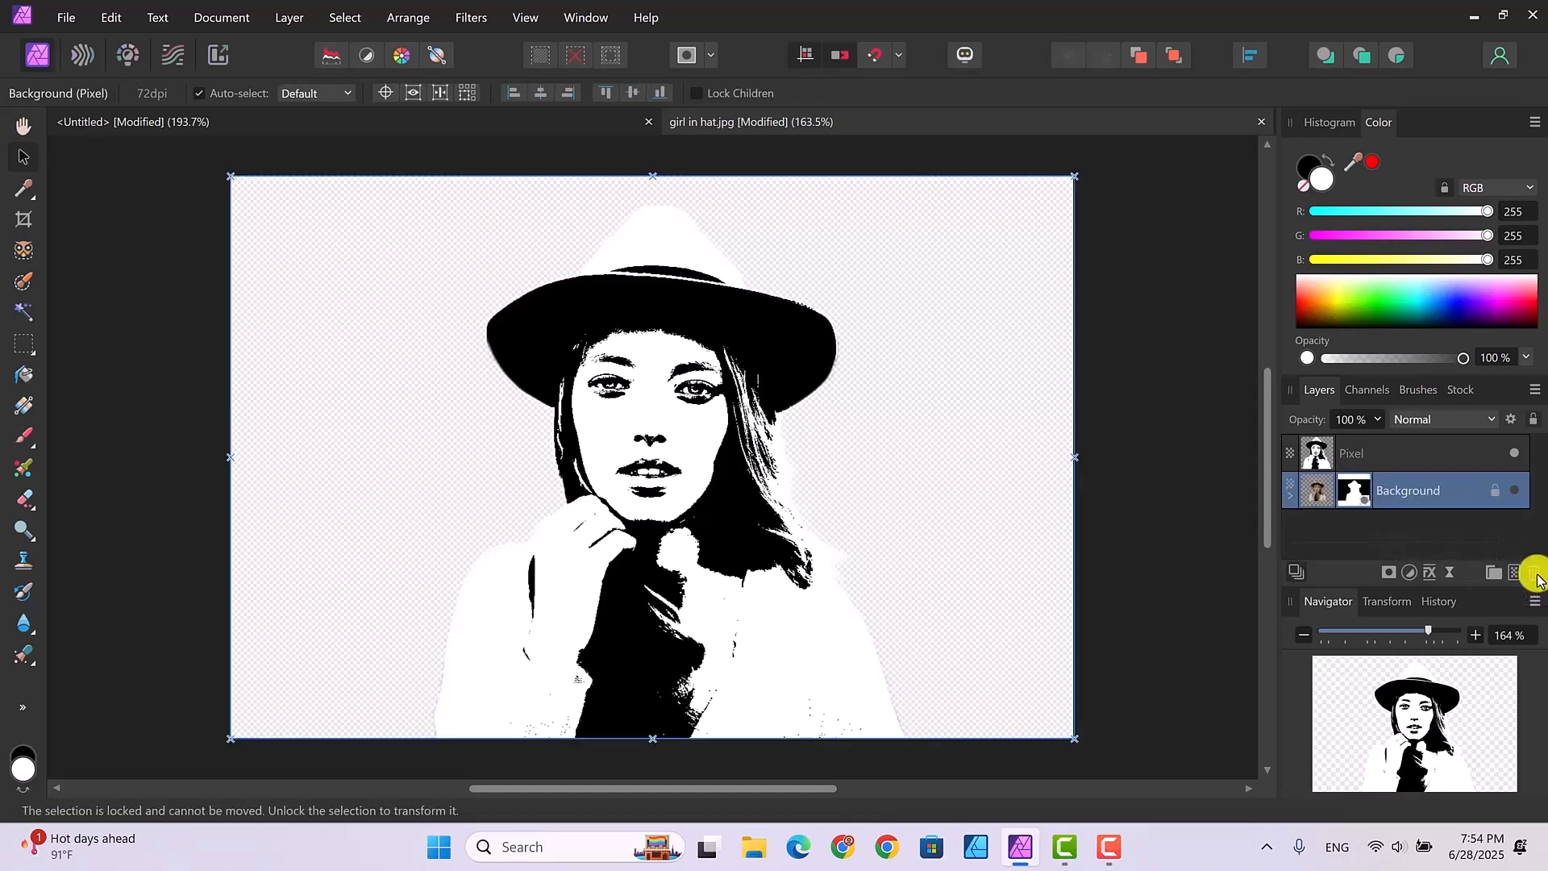
pyautogui.click(1534, 574)
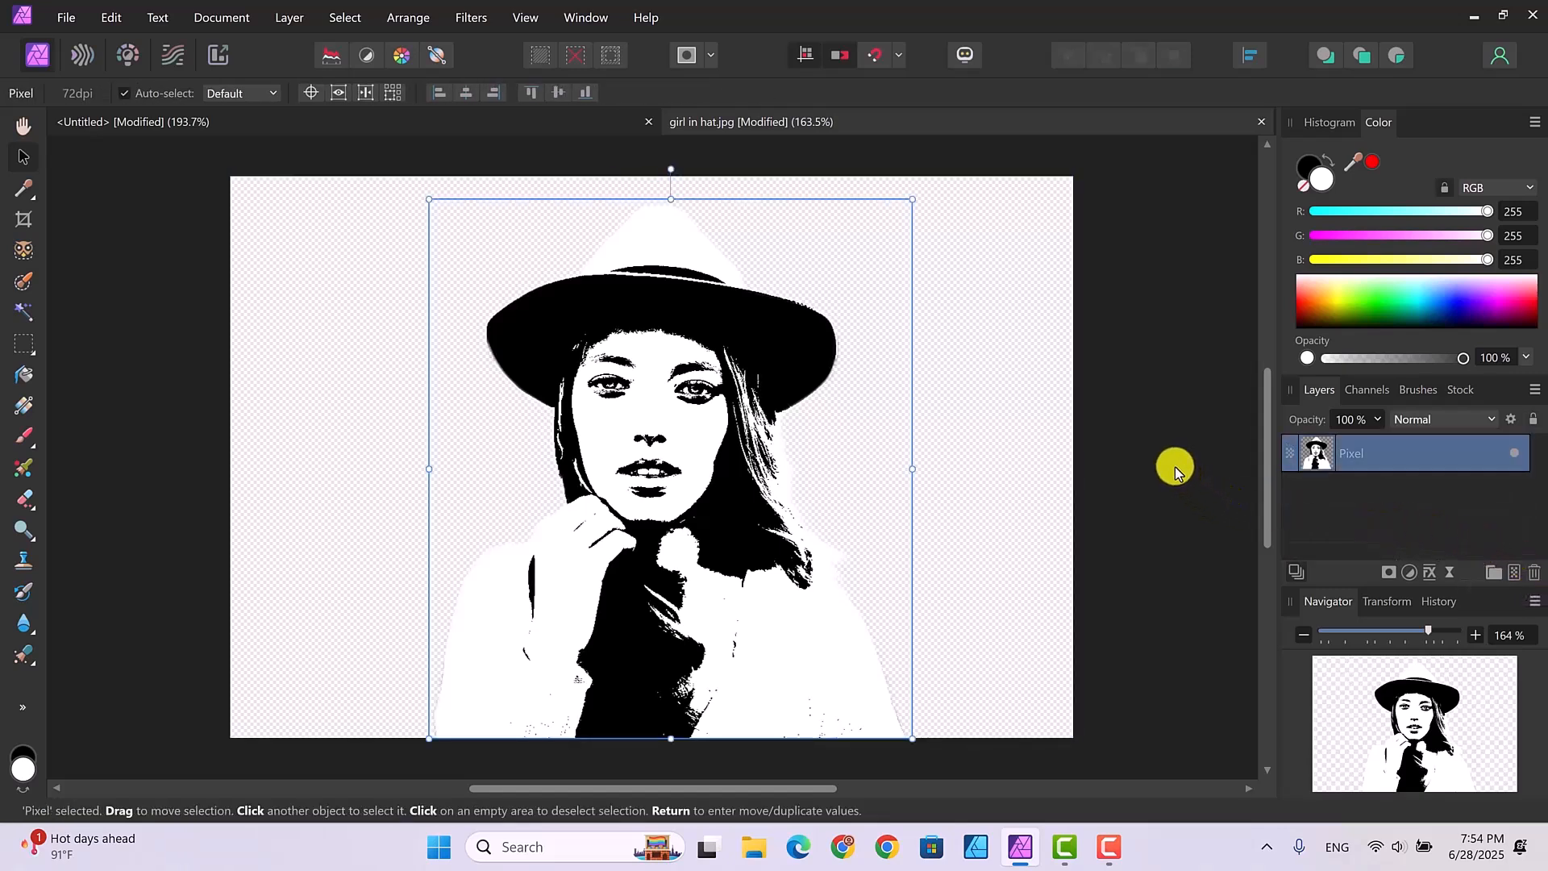
# Rename the merged pixel layer to "girl"
pyautogui.doubleClick(1364, 468)
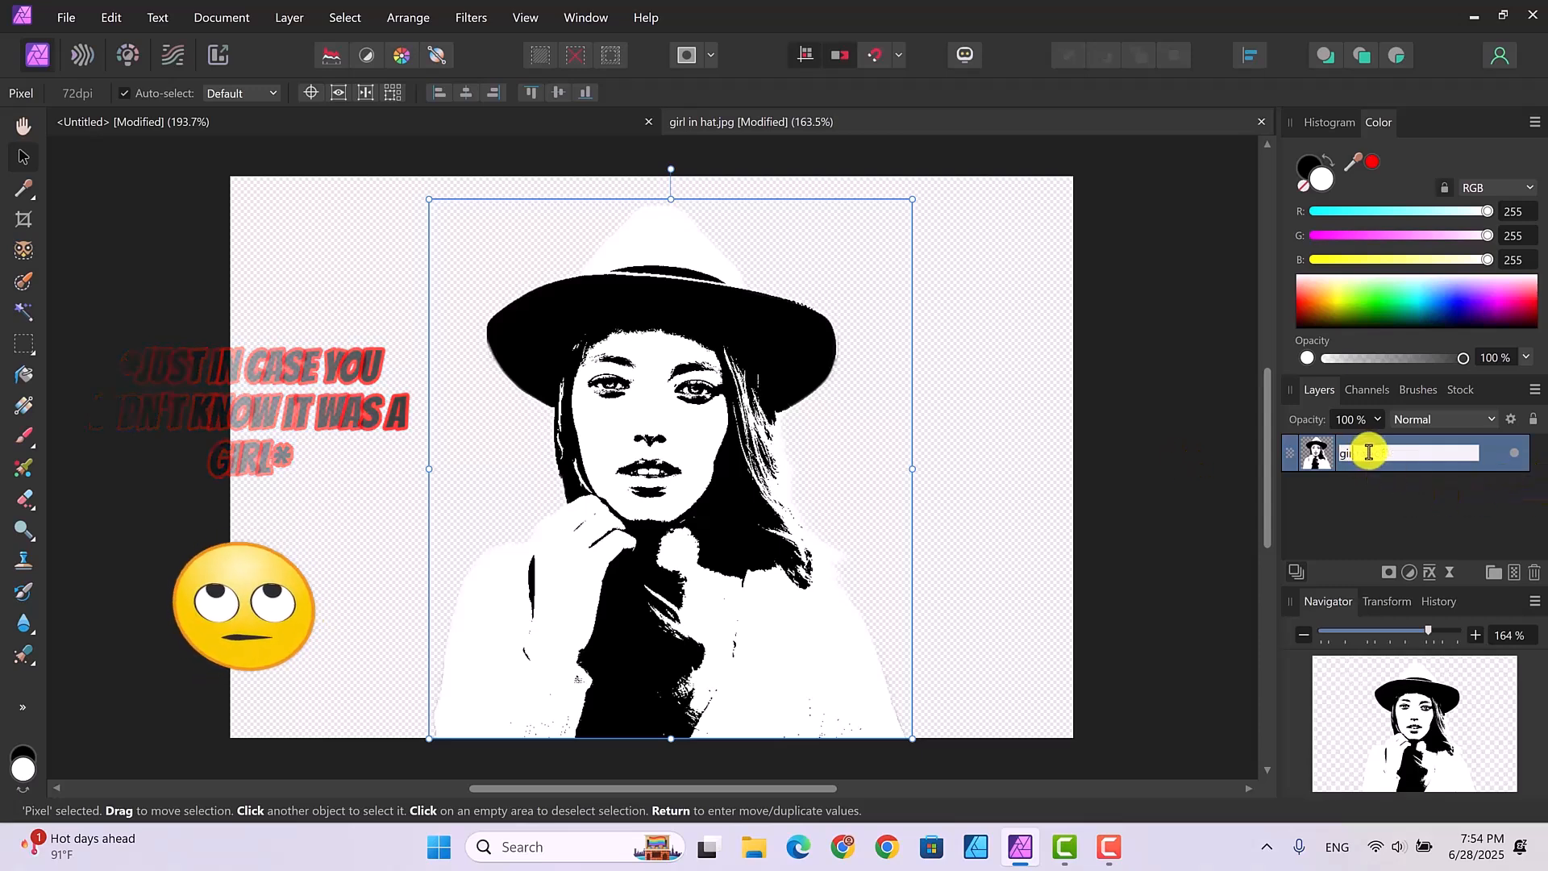
pyautogui.write('gir')
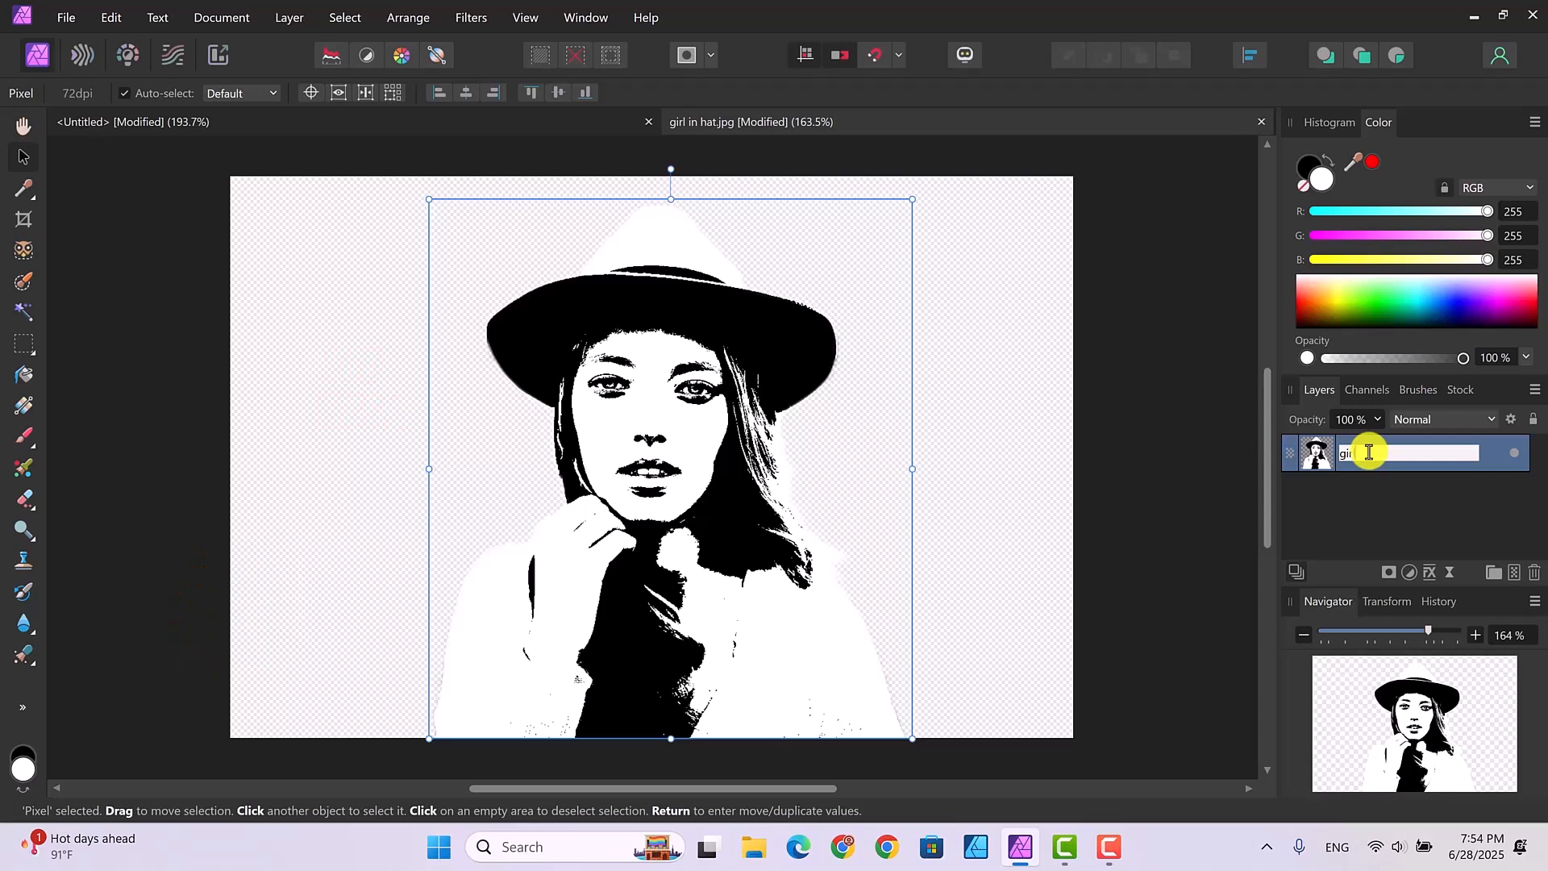
pyautogui.write('l')
pyautogui.press('Return')
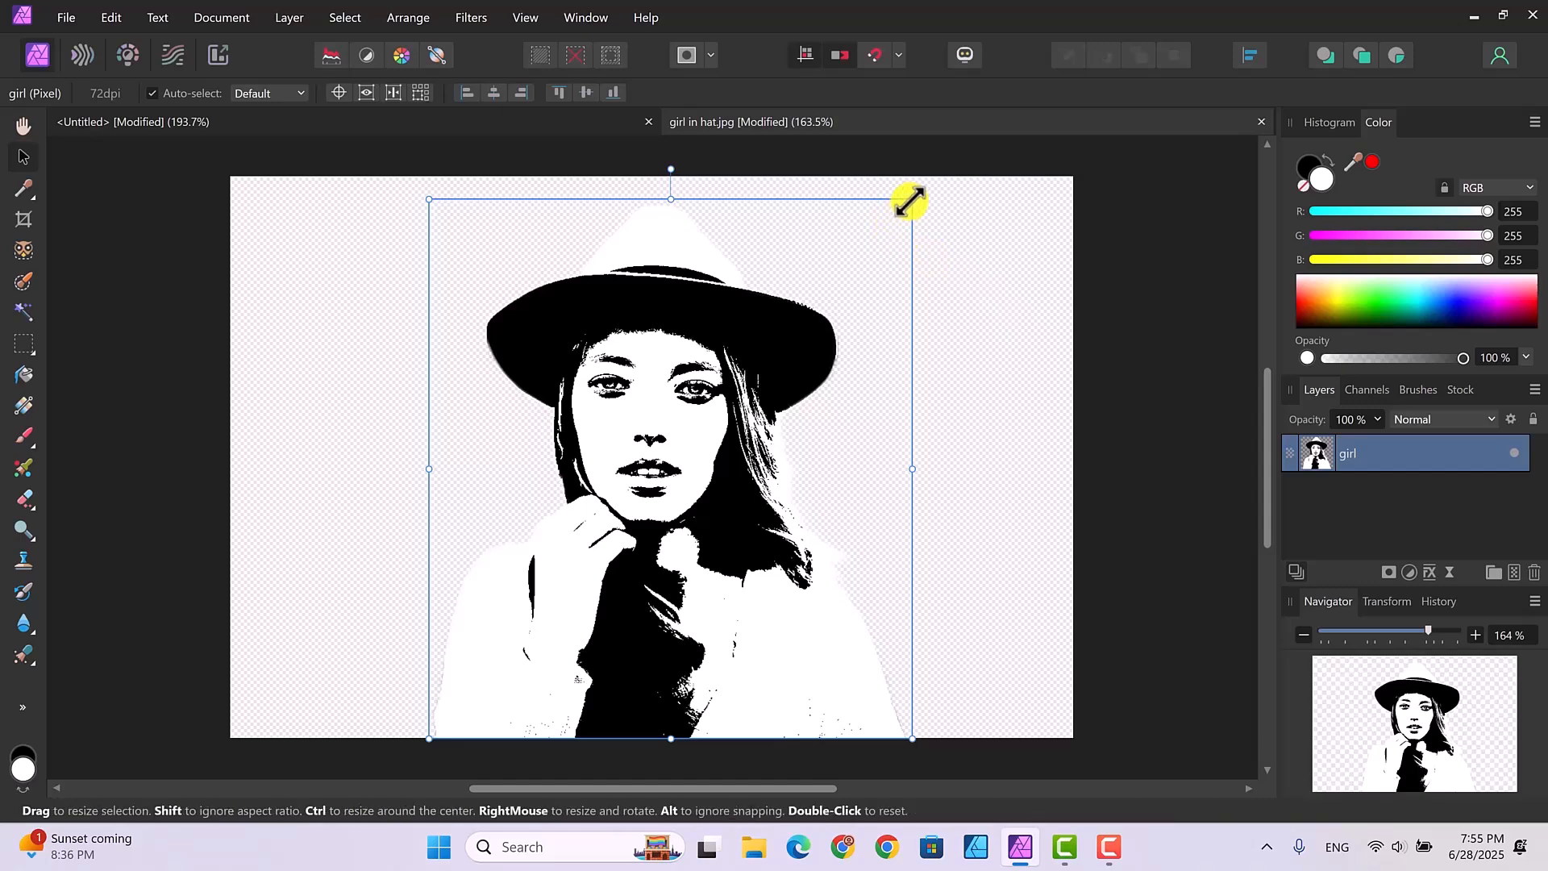
# Scale the girl figure down proportionally and shift it slightly right, with its base on the canvas's lower edge
pyautogui.moveTo(903, 208); pyautogui.dragTo(837, 284)
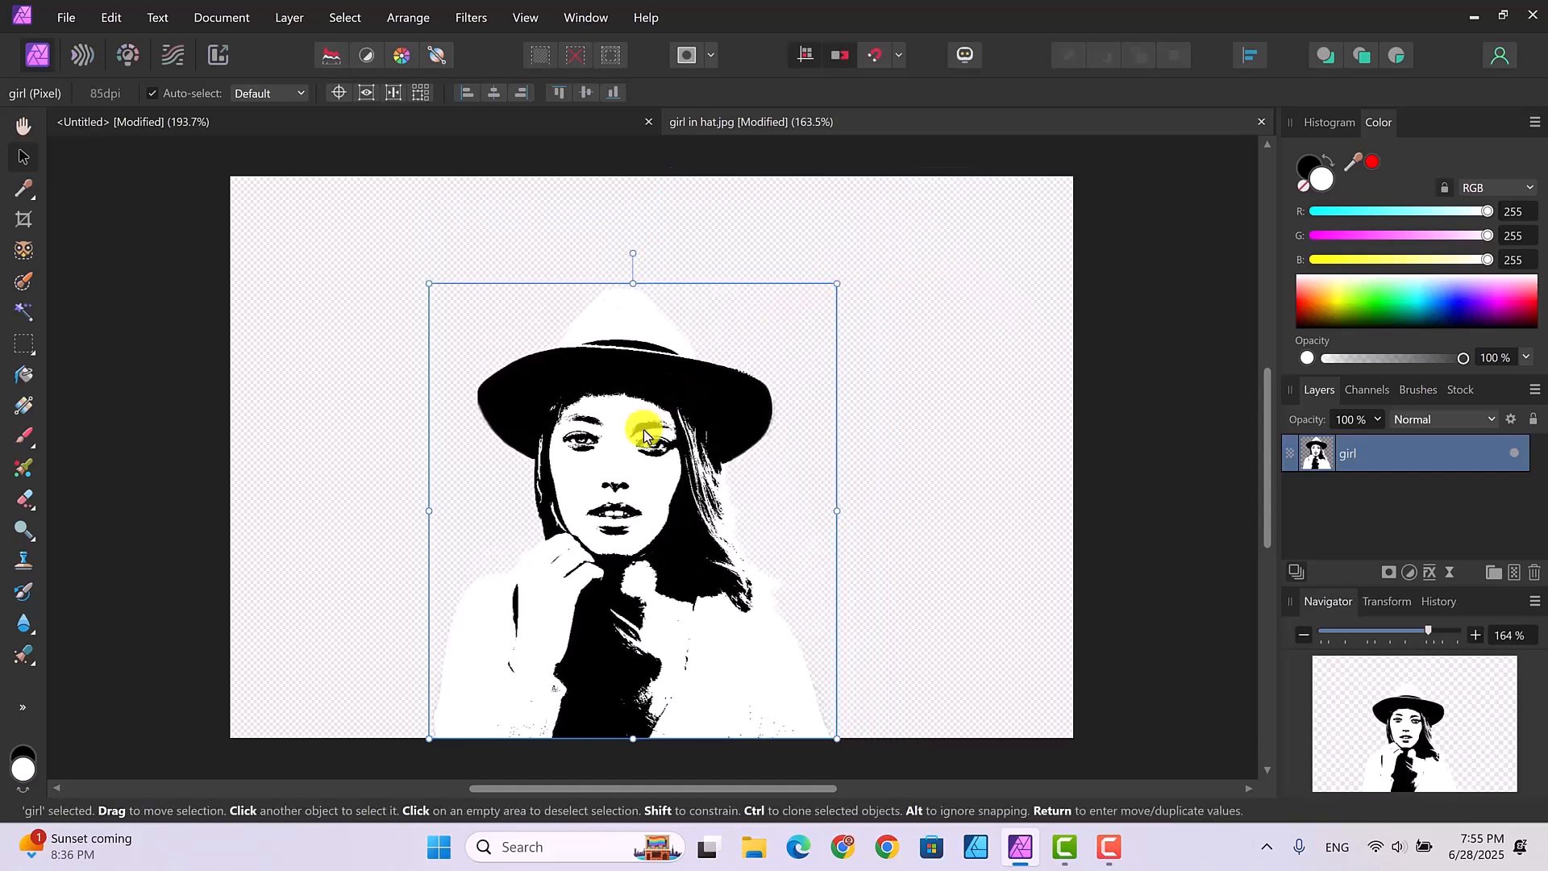
pyautogui.moveTo(643, 435)
pyautogui.mouseDown()
pyautogui.moveTo(670, 401)
pyautogui.moveTo(671, 434)
pyautogui.mouseUp()
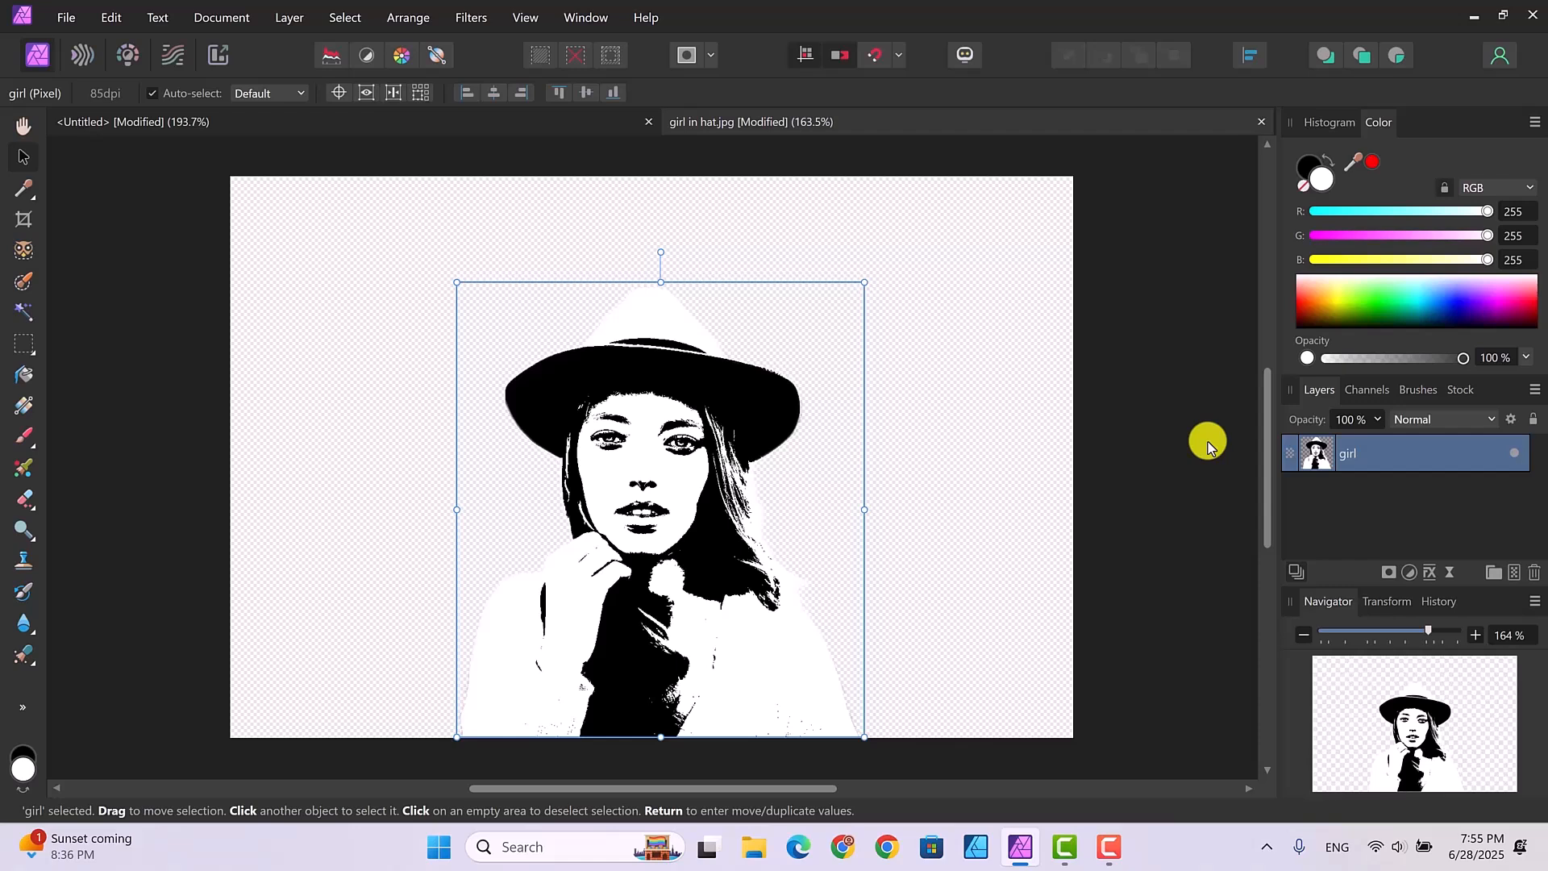
# Paste the copied girl figure into the untitled document containing the multicoloured paint splatter artwork
pyautogui.click(352, 125)
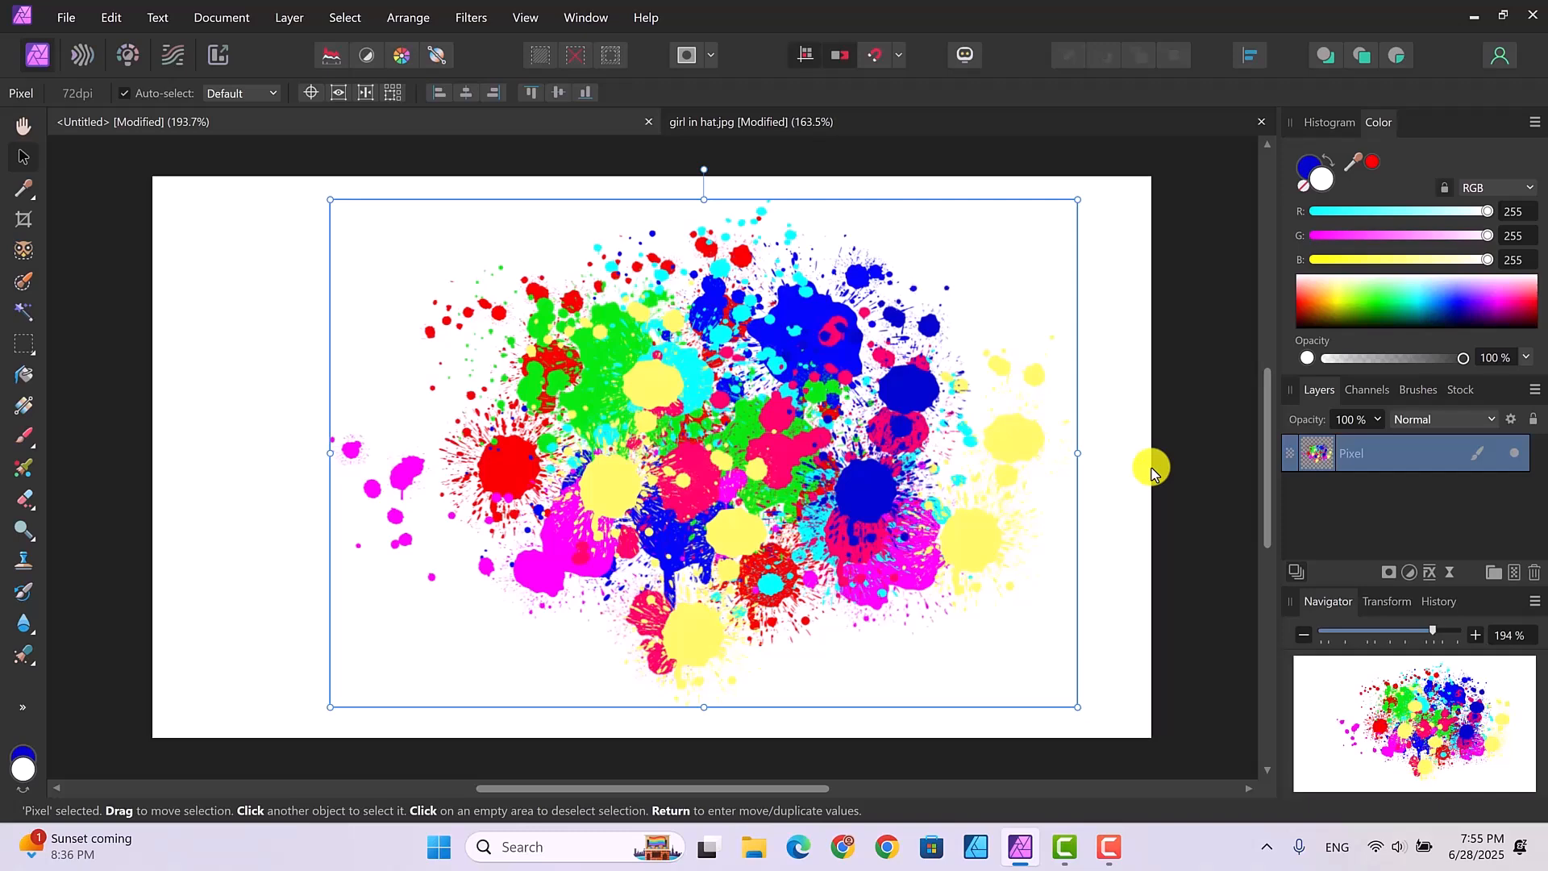
pyautogui.hotkey('ctrl', 'v')
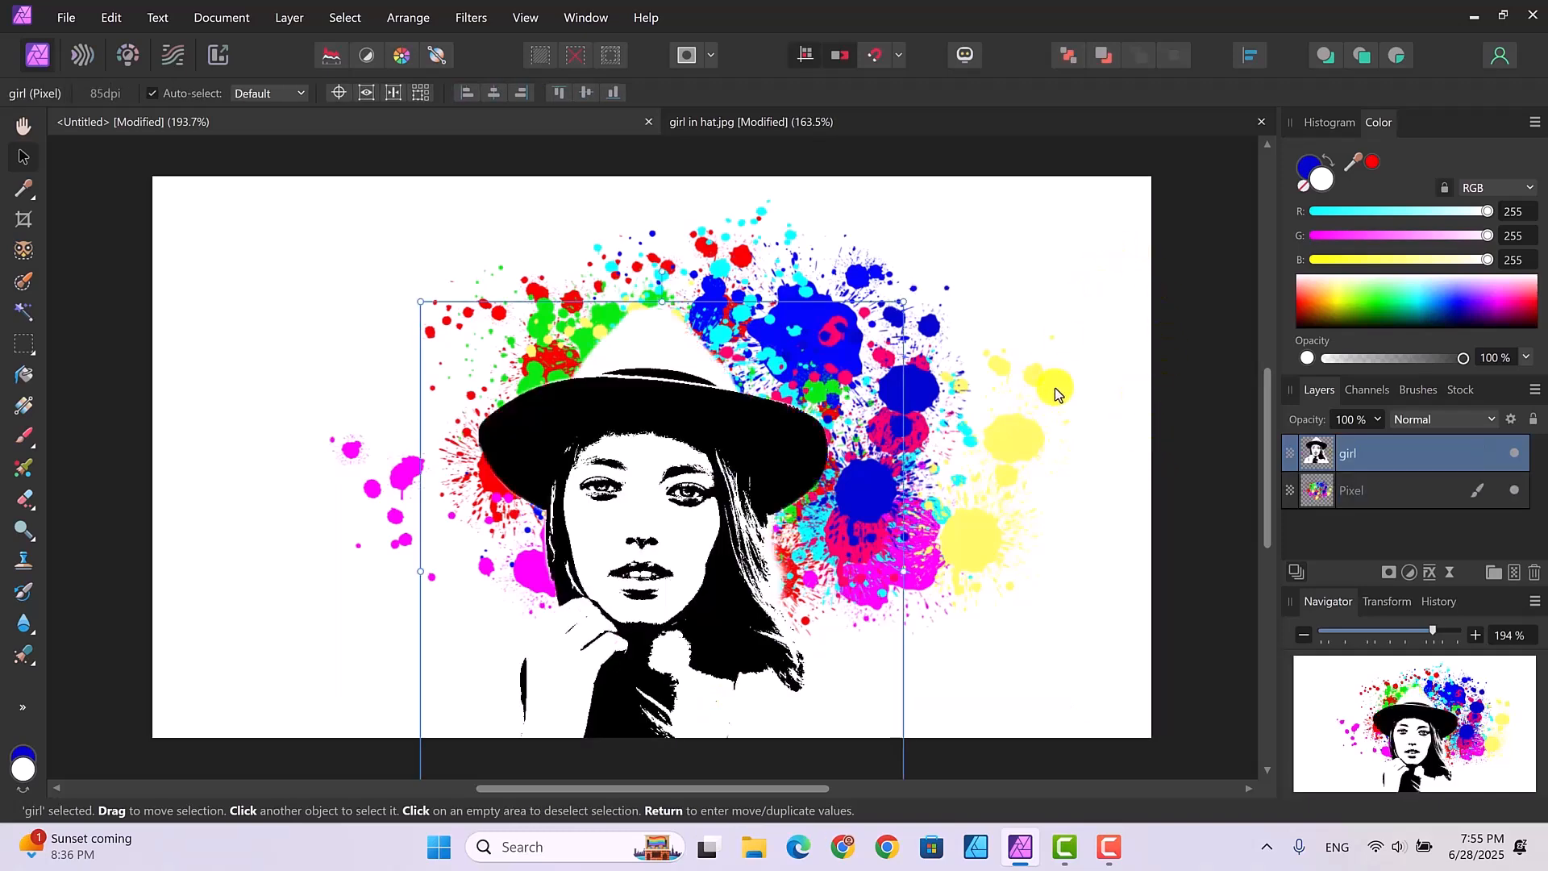
# Enlarge the splatter layer behind the girl in width and height, and shift it slightly to spread across the canvas
pyautogui.click(1372, 489)
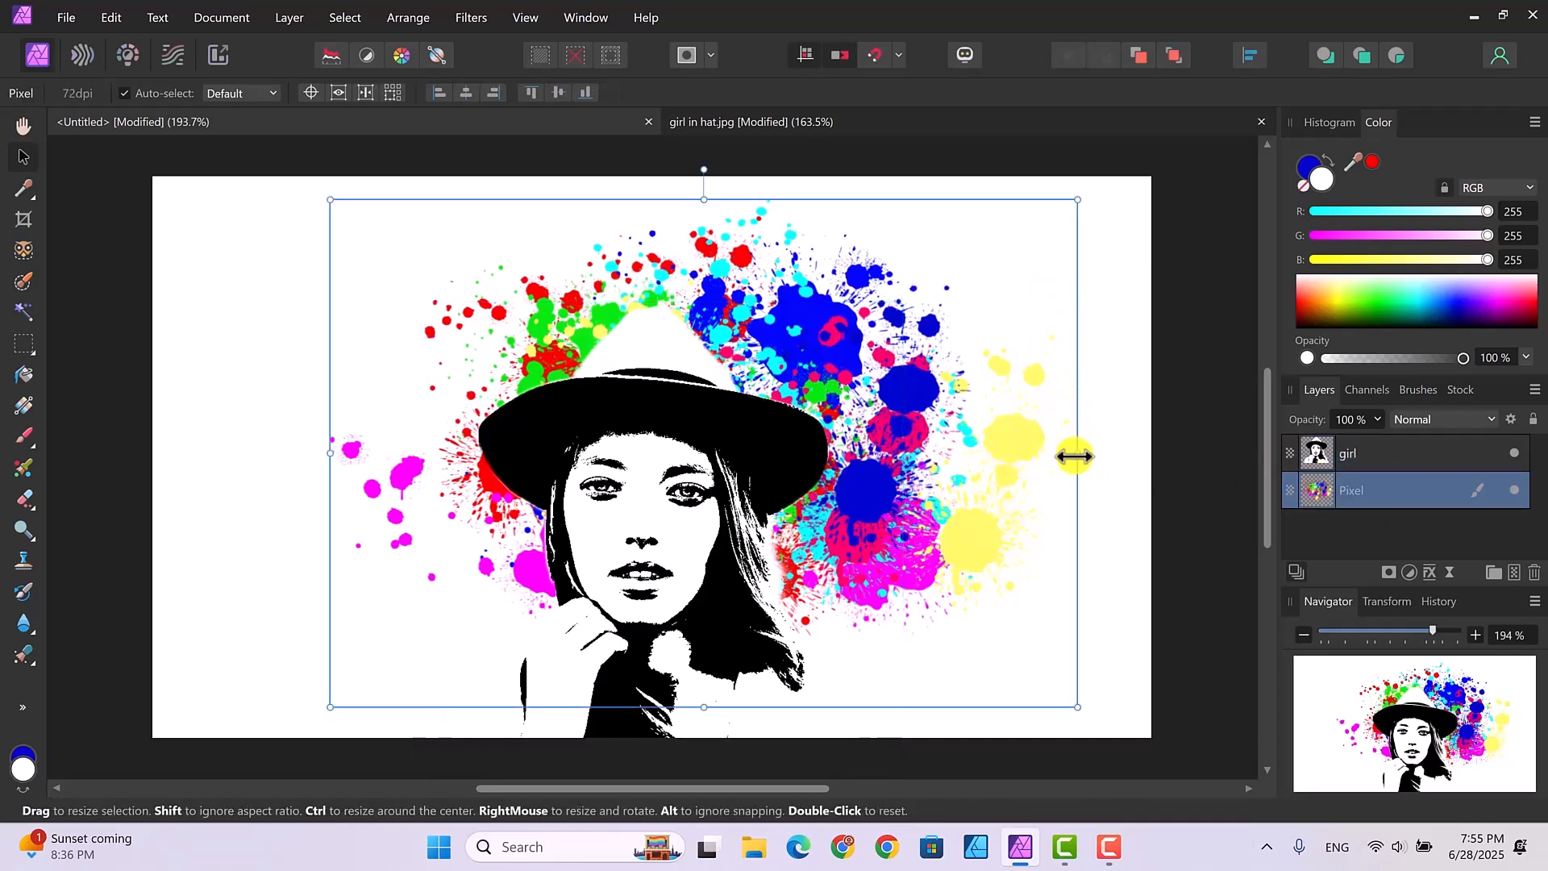
pyautogui.moveTo(1078, 451); pyautogui.dragTo(1119, 451)
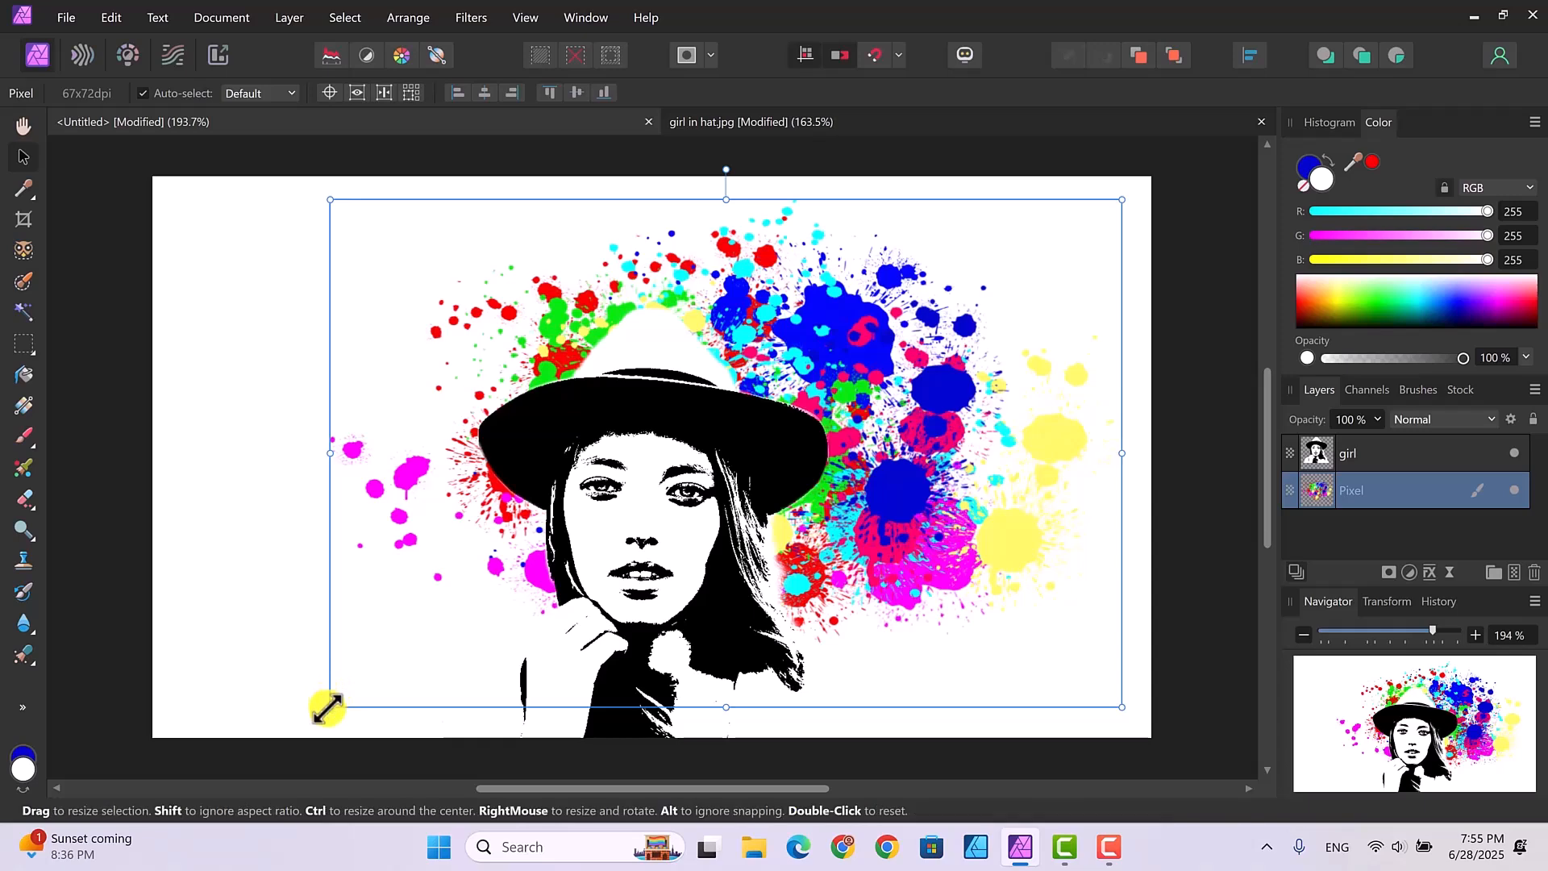
pyautogui.moveTo(328, 705); pyautogui.dragTo(214, 716)
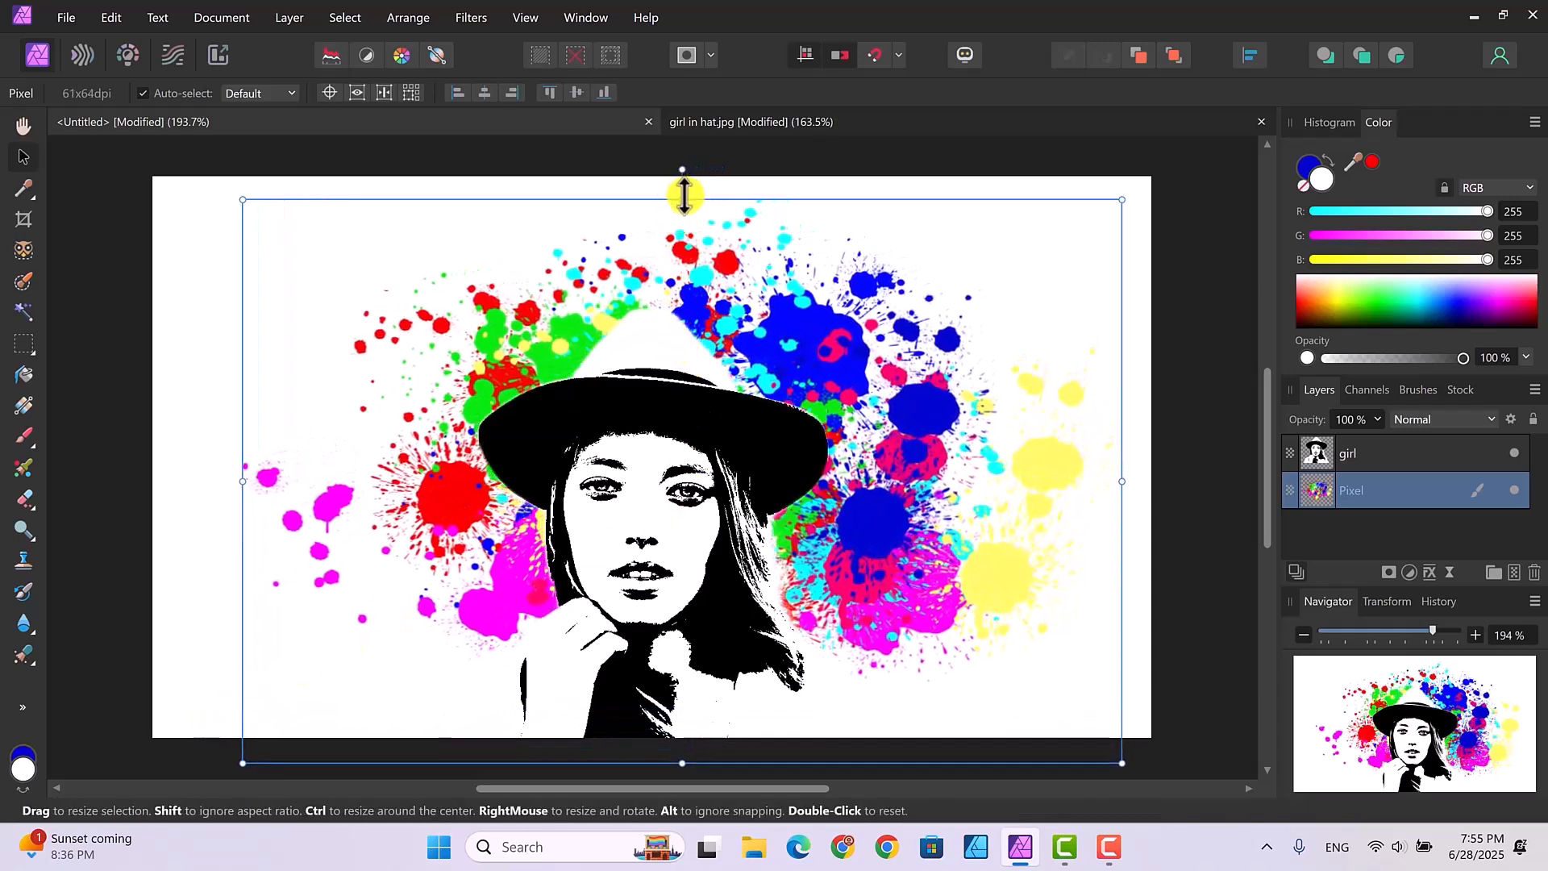
pyautogui.moveTo(682, 199); pyautogui.dragTo(682, 182)
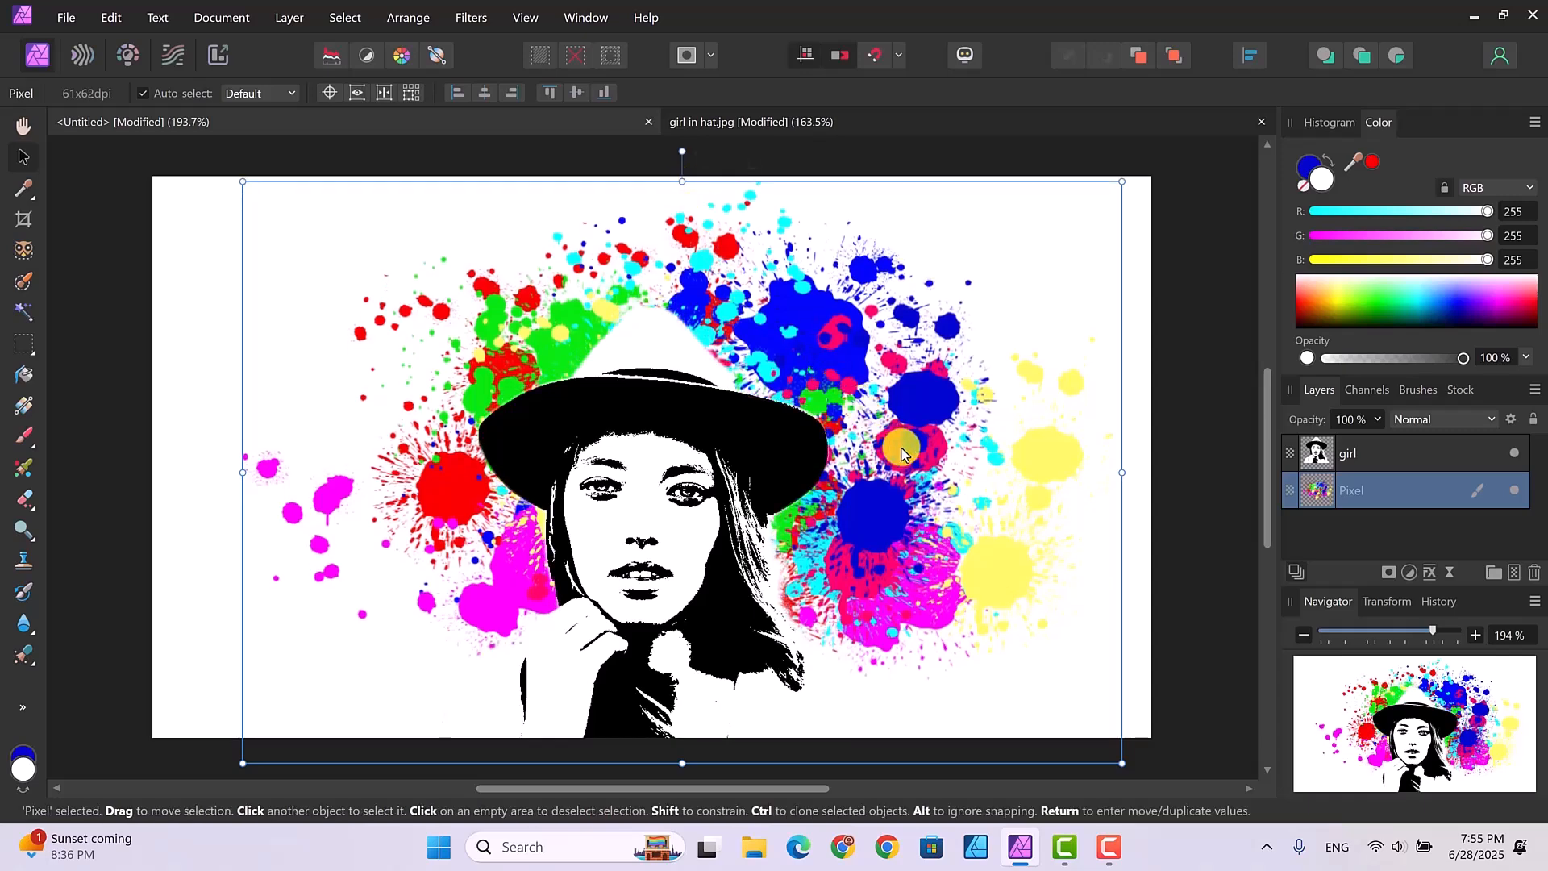
pyautogui.moveTo(858, 555)
pyautogui.mouseDown()
pyautogui.moveTo(857, 594)
pyautogui.moveTo(851, 553)
pyautogui.mouseUp()
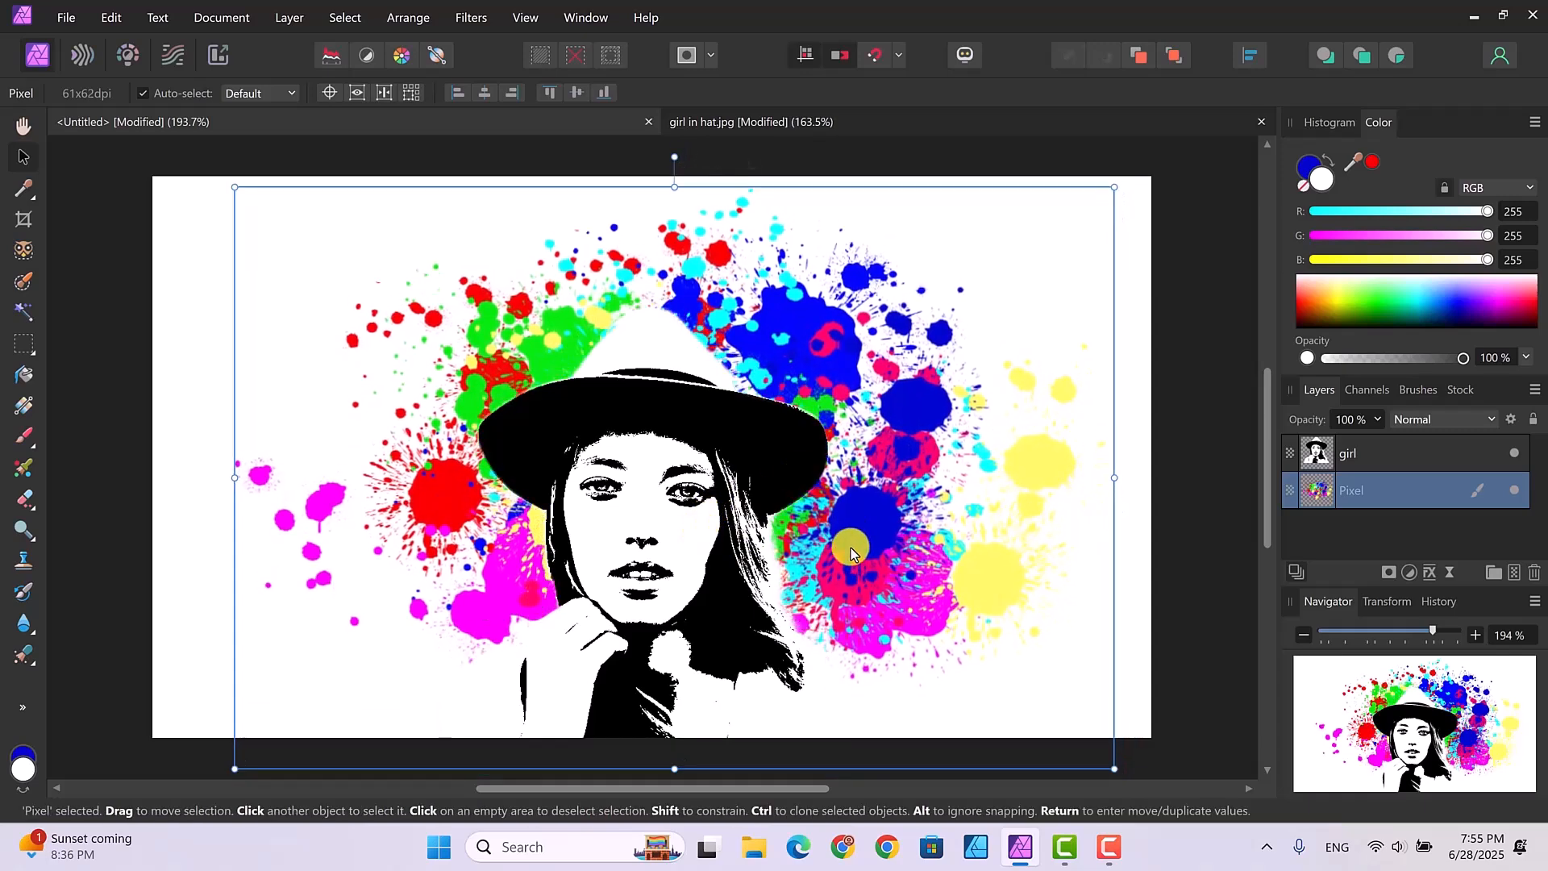
# Scale the girl figure down proportionally in two stages and move it up to the middle of the splatter
pyautogui.click(676, 559)
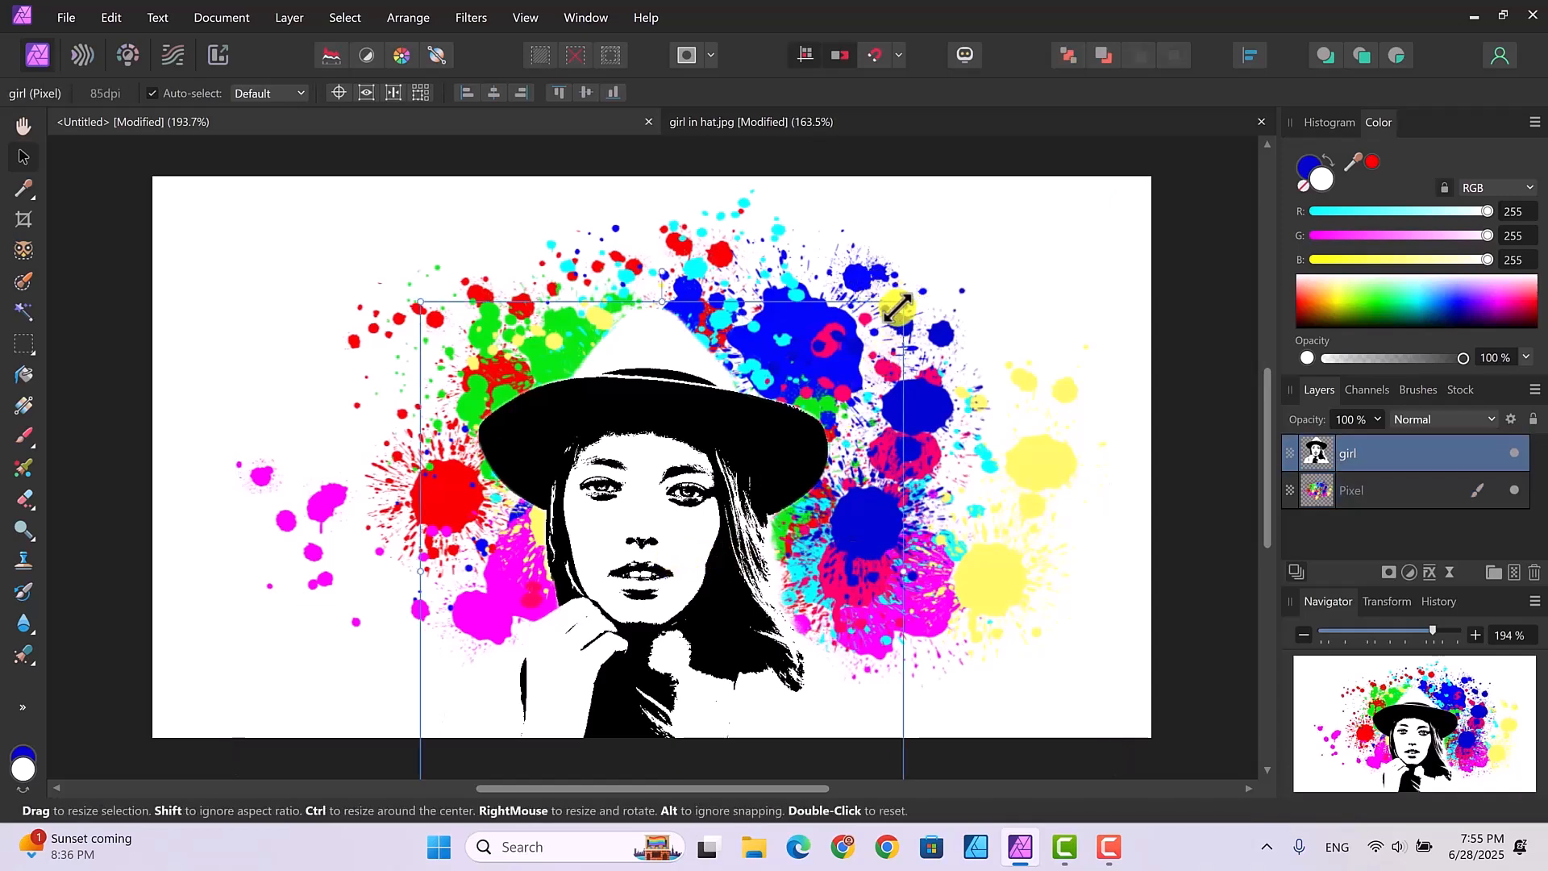
pyautogui.moveTo(896, 307); pyautogui.dragTo(844, 362)
pyautogui.moveTo(652, 516); pyautogui.dragTo(699, 407)
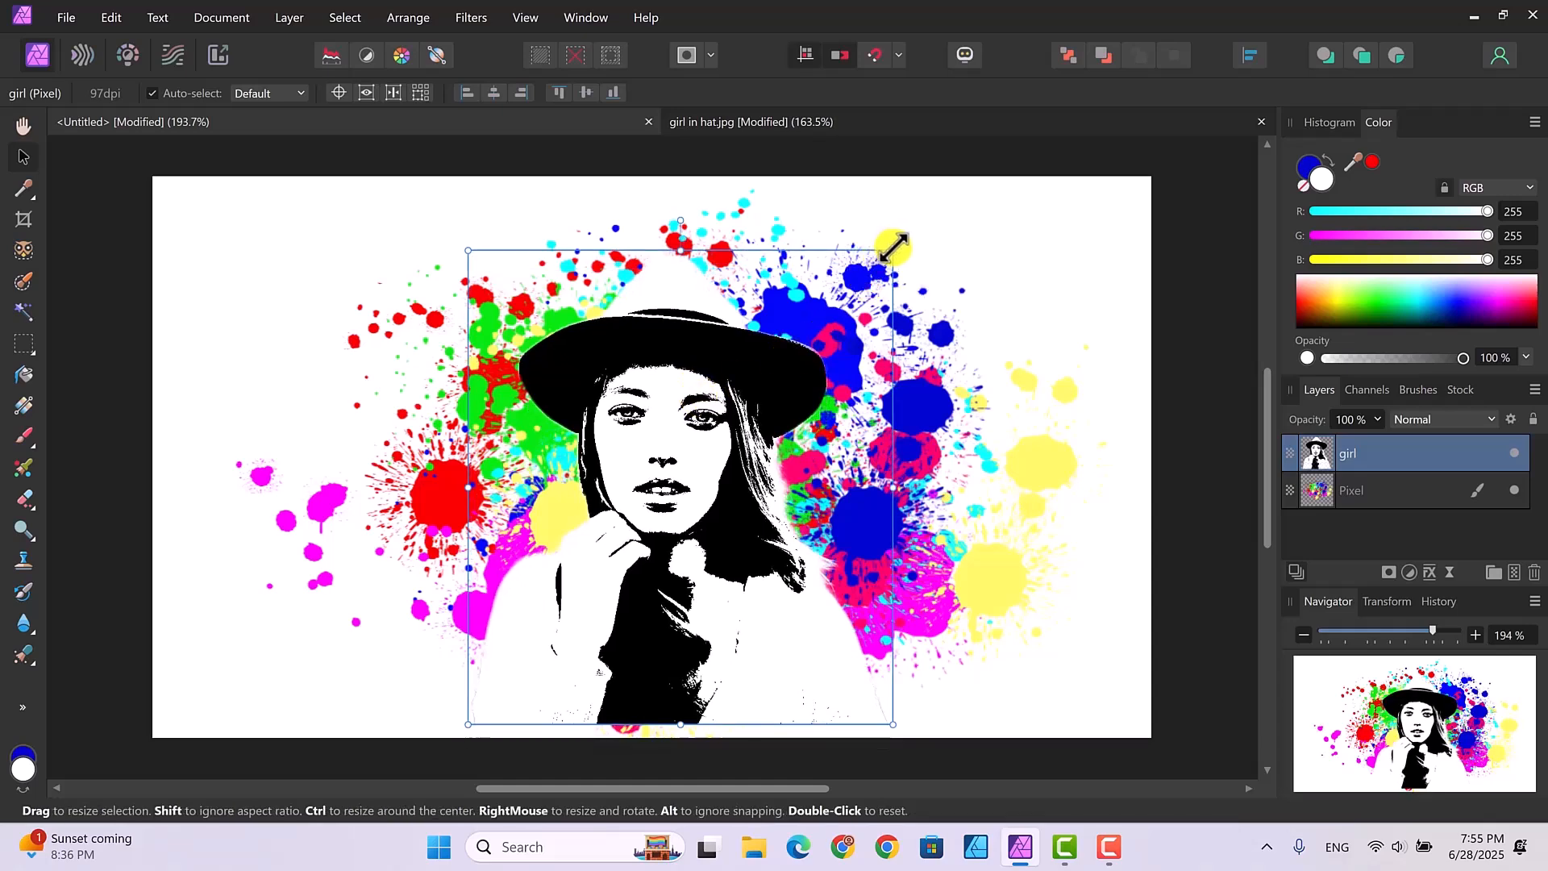
pyautogui.moveTo(893, 251); pyautogui.dragTo(854, 294)
pyautogui.moveTo(676, 444); pyautogui.dragTo(701, 404)
# Stretch the splatter layer slightly further toward the canvas's left and upper edges
pyautogui.click(967, 510)
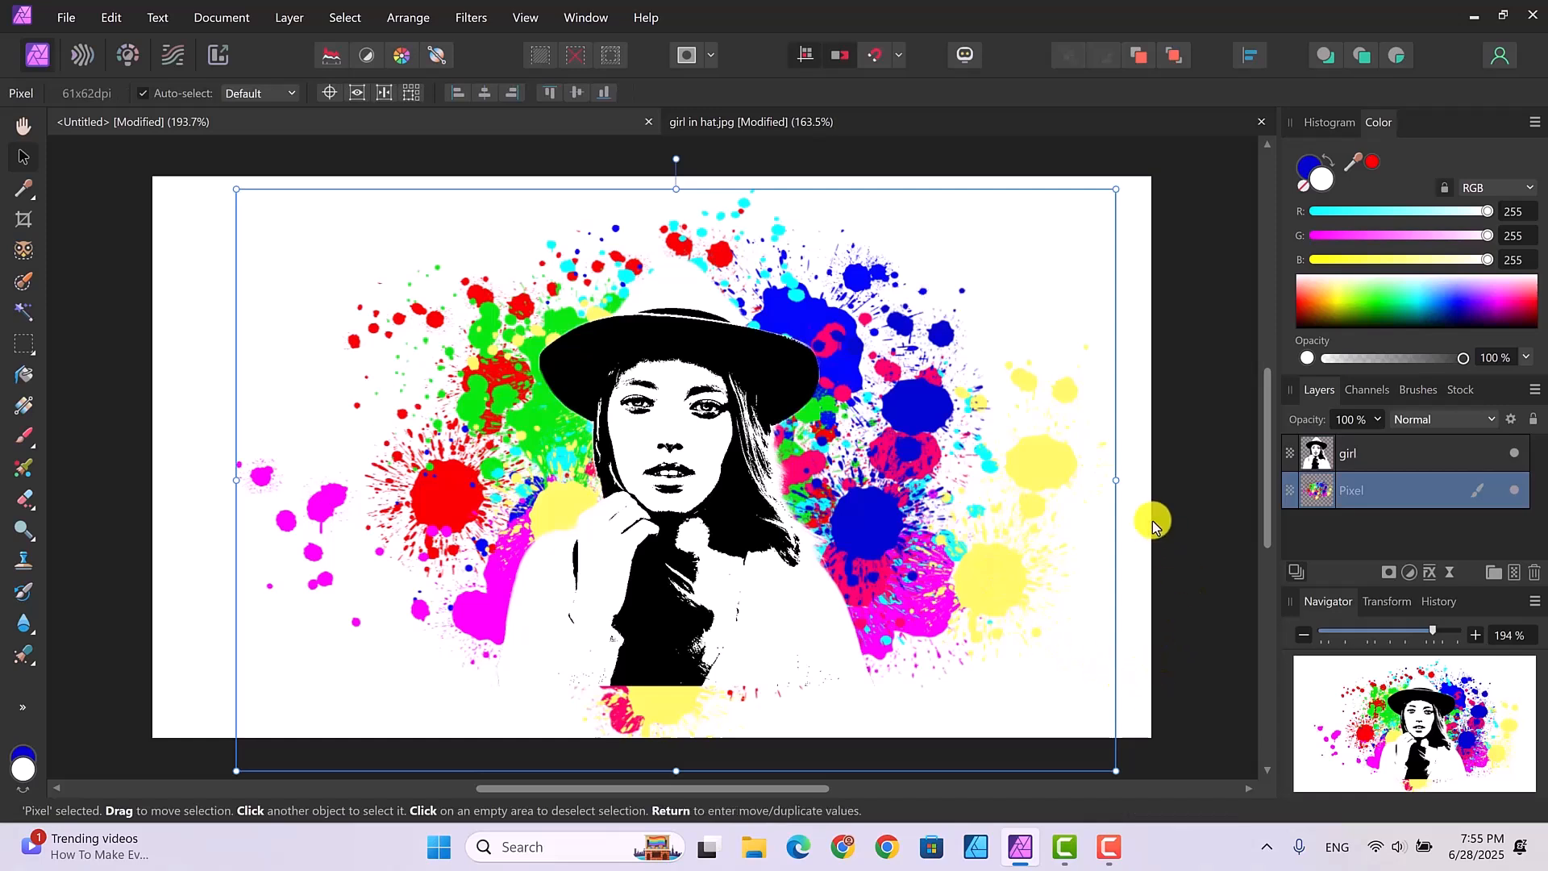
pyautogui.moveTo(1122, 479)
pyautogui.mouseDown()
pyautogui.moveTo(1169, 472)
pyautogui.moveTo(1115, 476)
pyautogui.mouseUp()
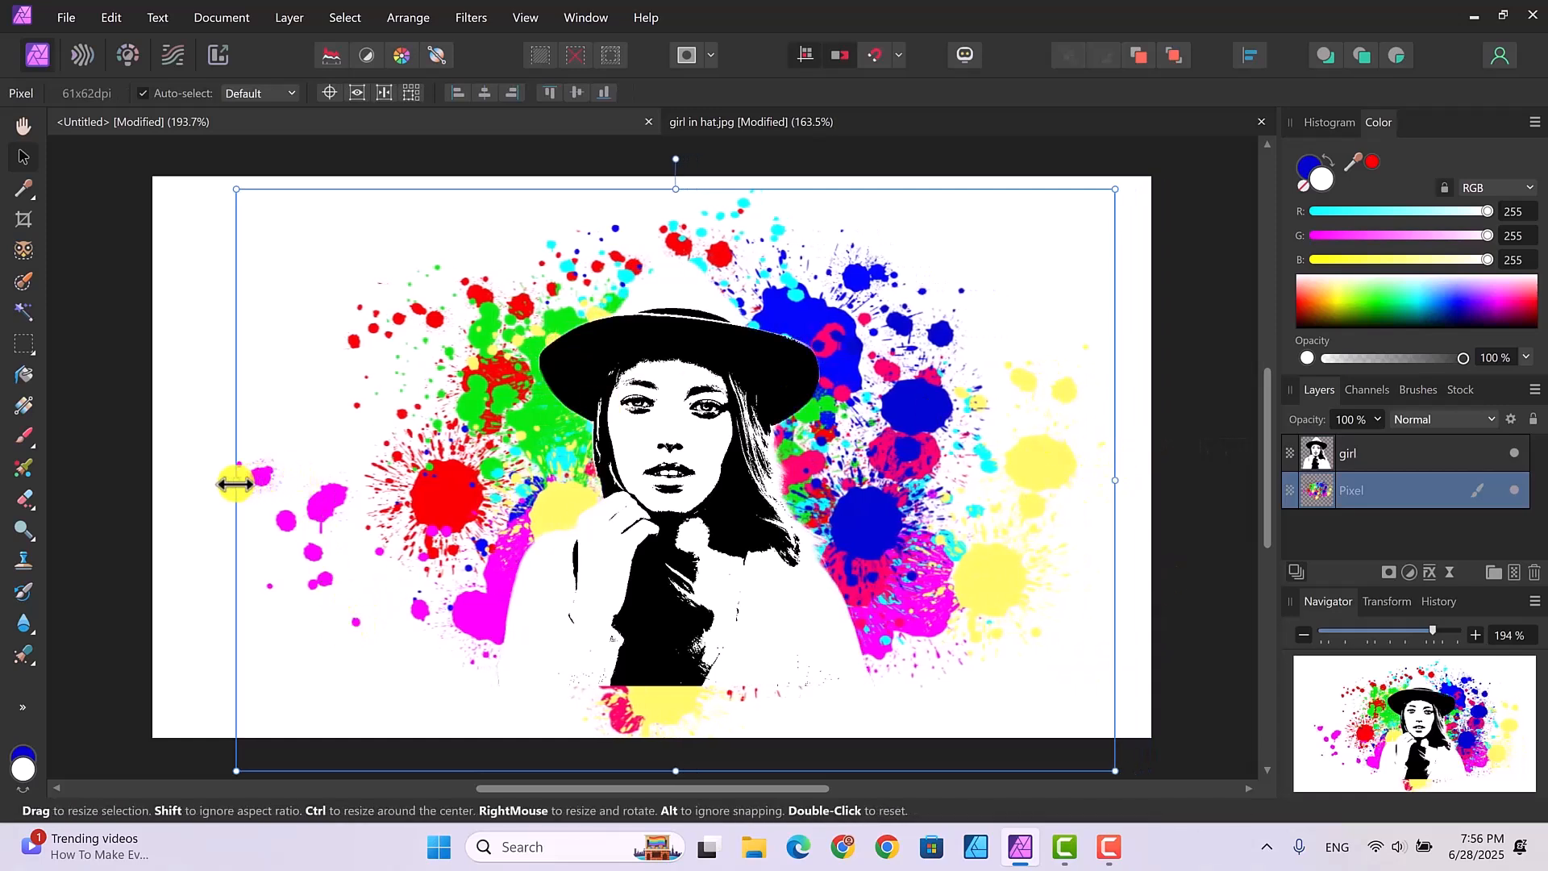
pyautogui.moveTo(236, 484); pyautogui.dragTo(213, 482)
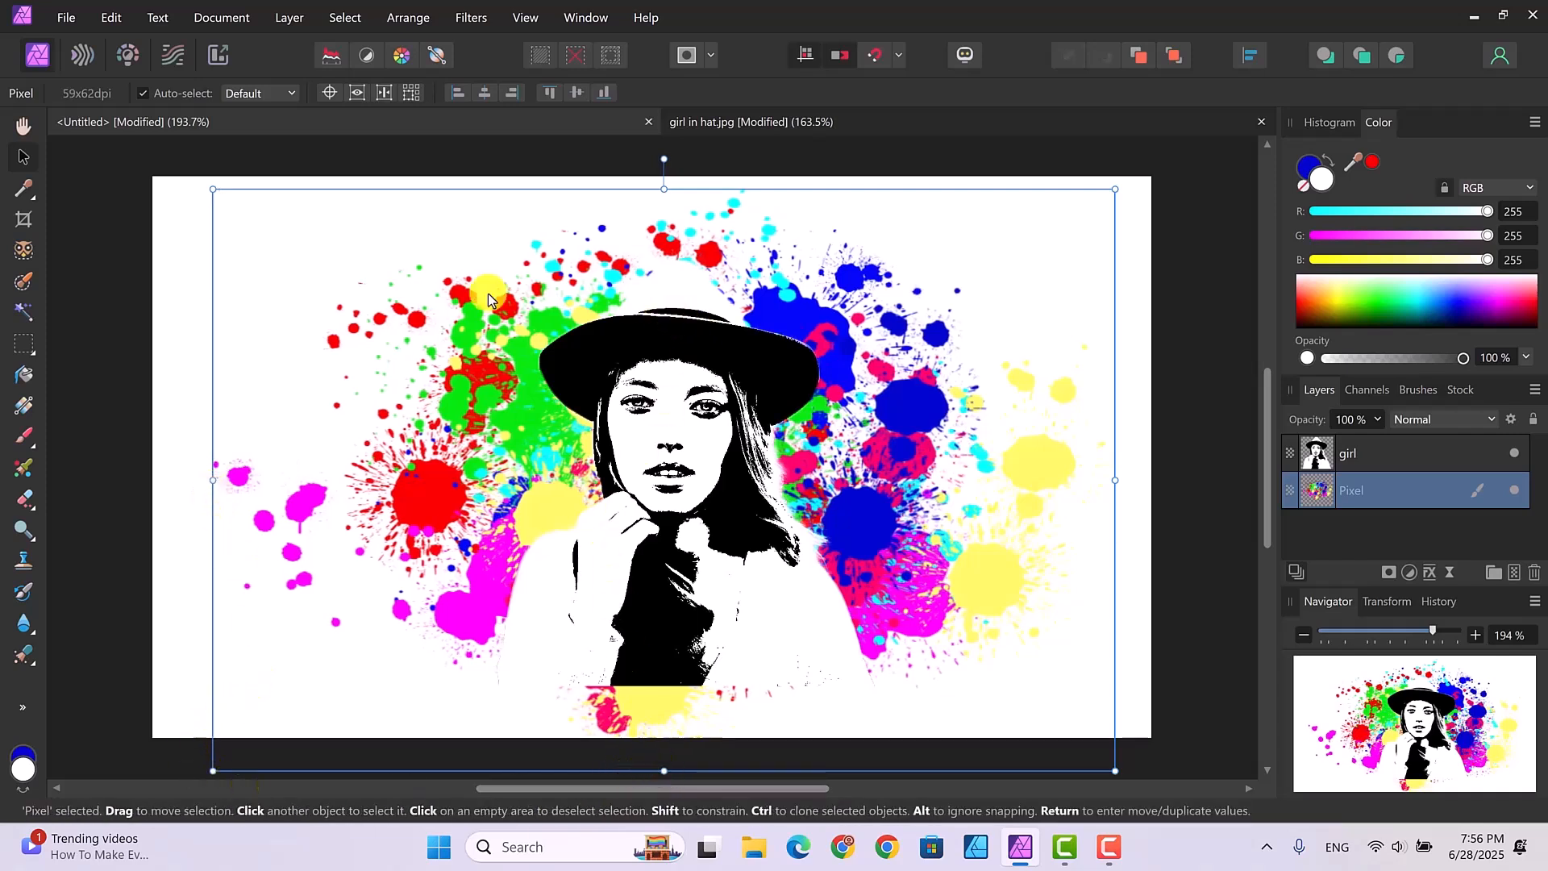
pyautogui.moveTo(663, 191); pyautogui.dragTo(664, 182)
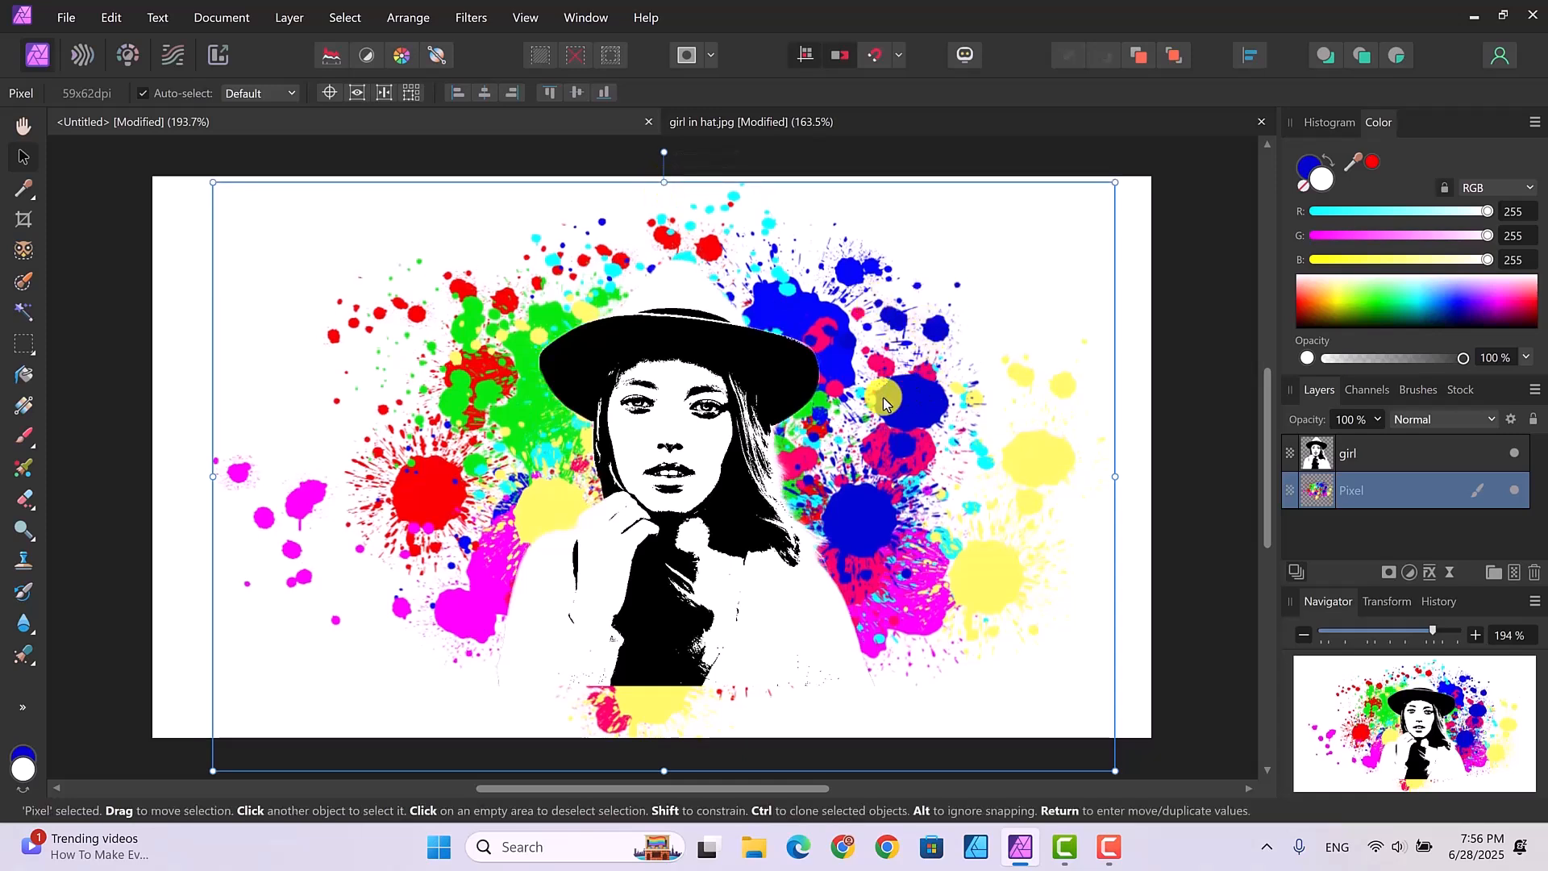
# Shrink the girl figure a little more and reposition it over the centre of the splatter
pyautogui.click(721, 478)
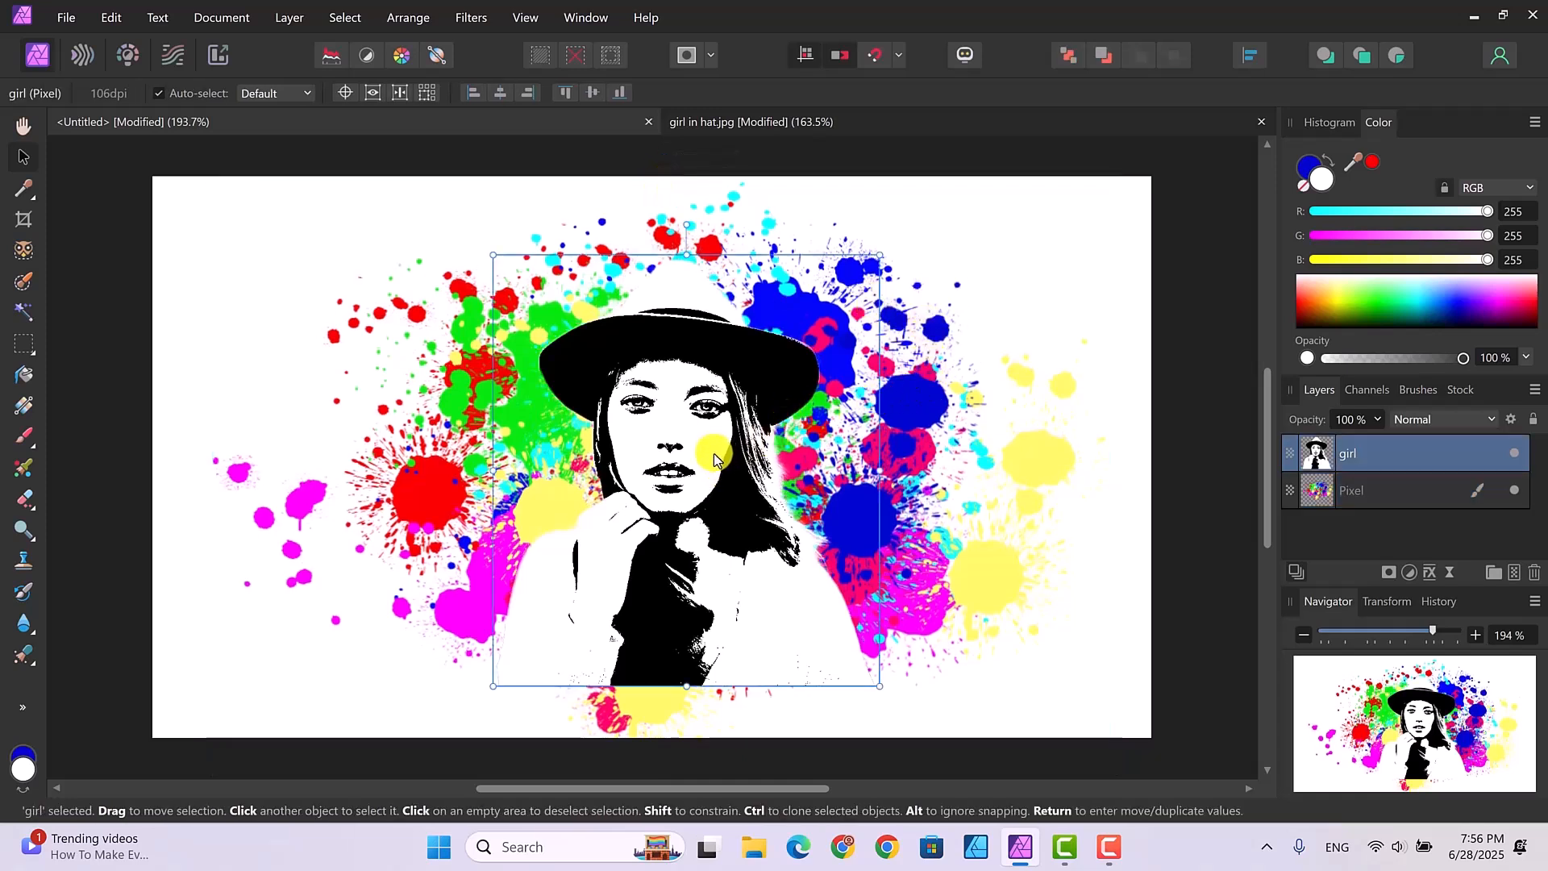
pyautogui.hotkey('shift', 'Up')
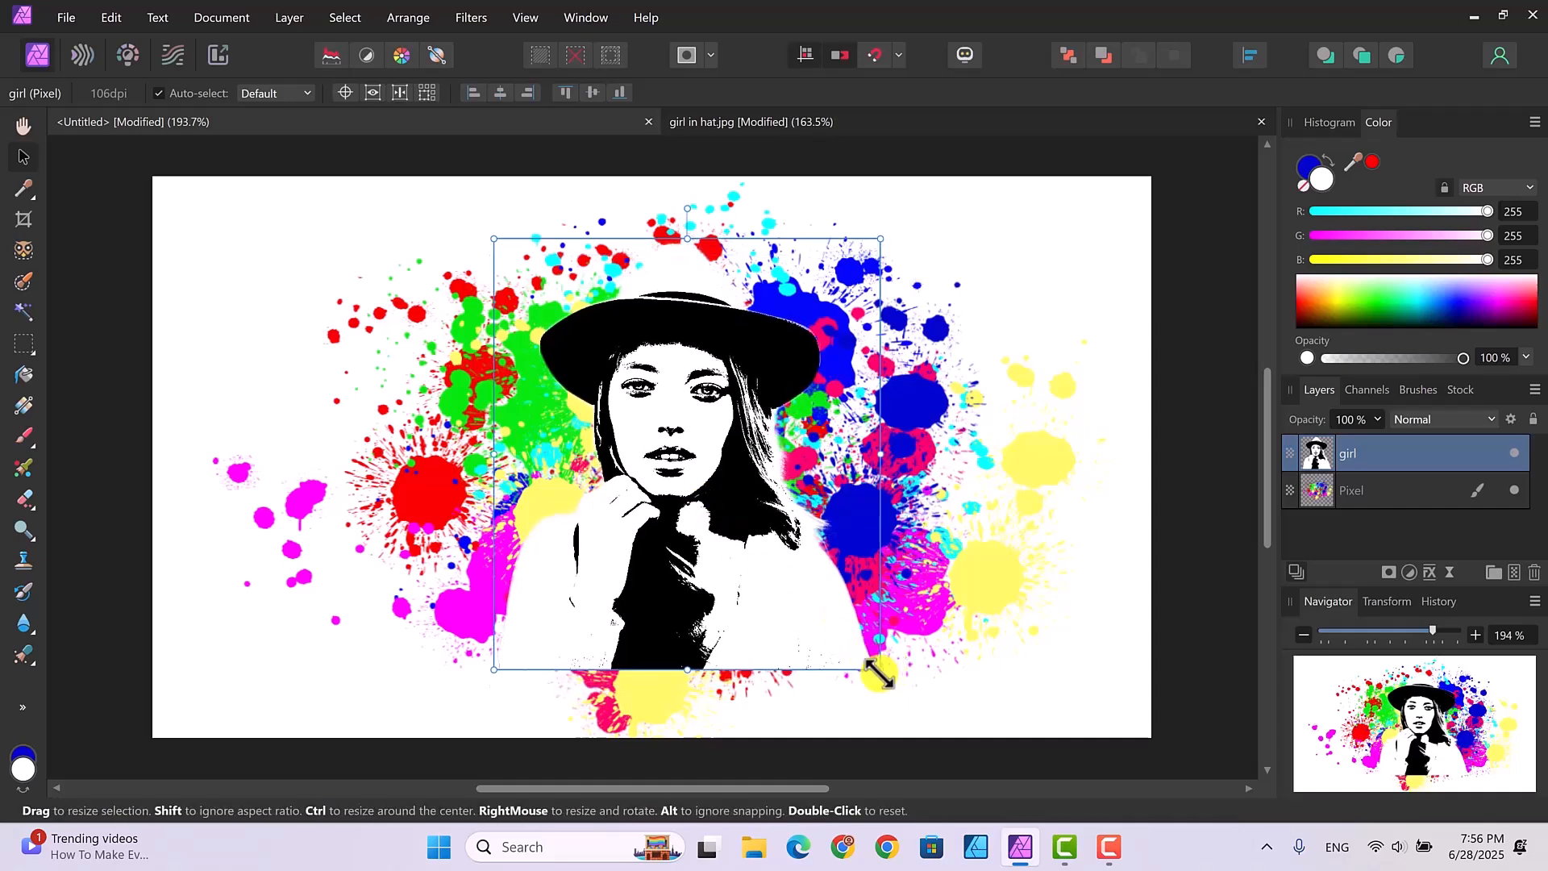
pyautogui.moveTo(879, 668)
pyautogui.mouseDown()
pyautogui.moveTo(852, 632)
pyautogui.moveTo(863, 654)
pyautogui.mouseUp()
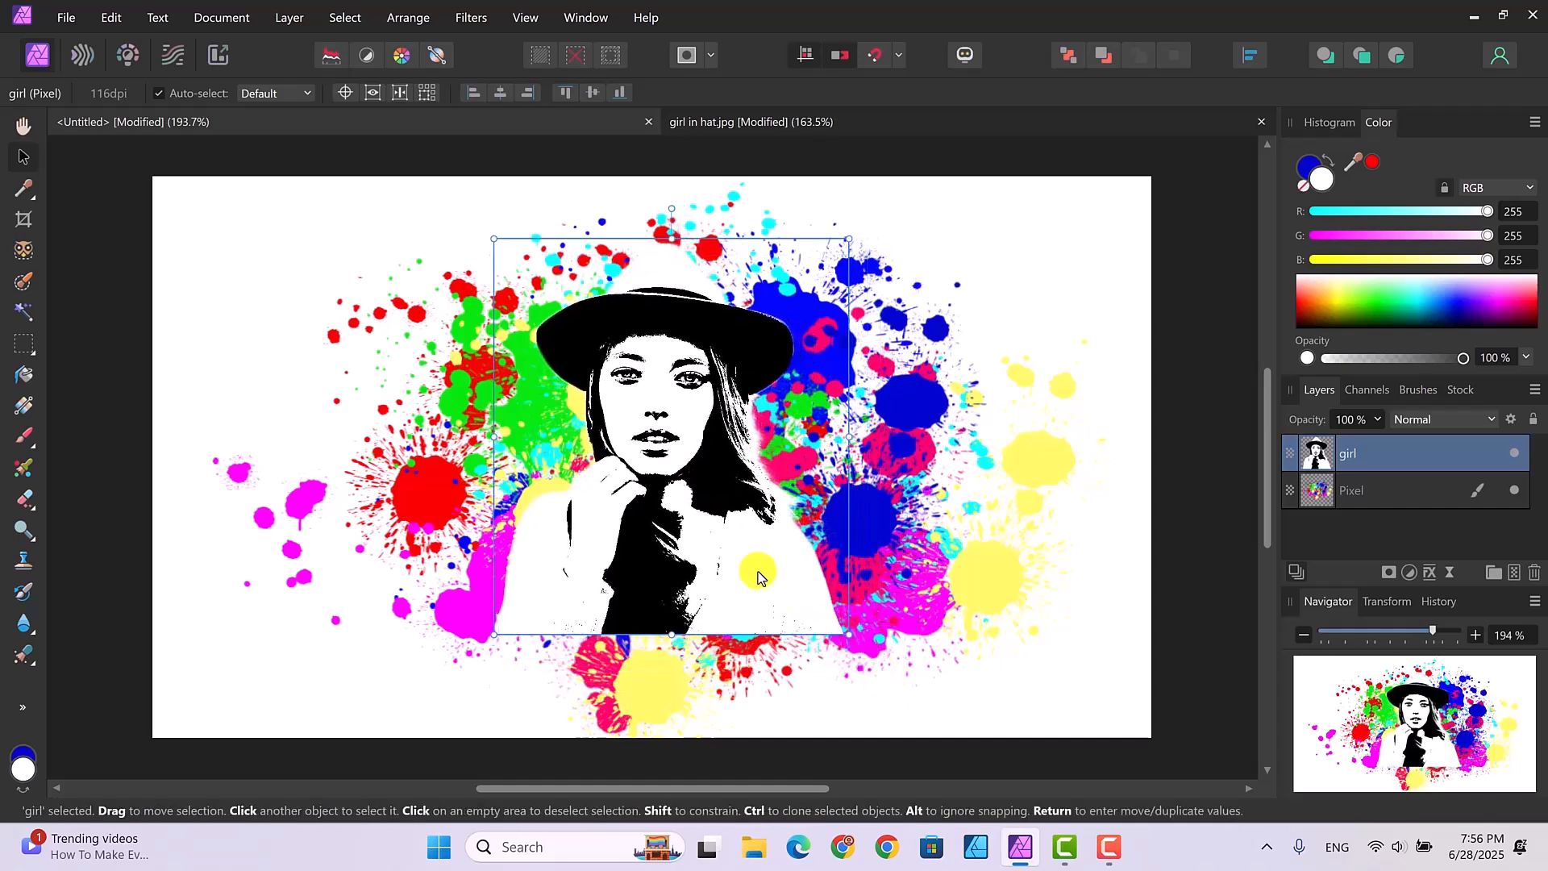
pyautogui.moveTo(742, 564); pyautogui.dragTo(751, 569)
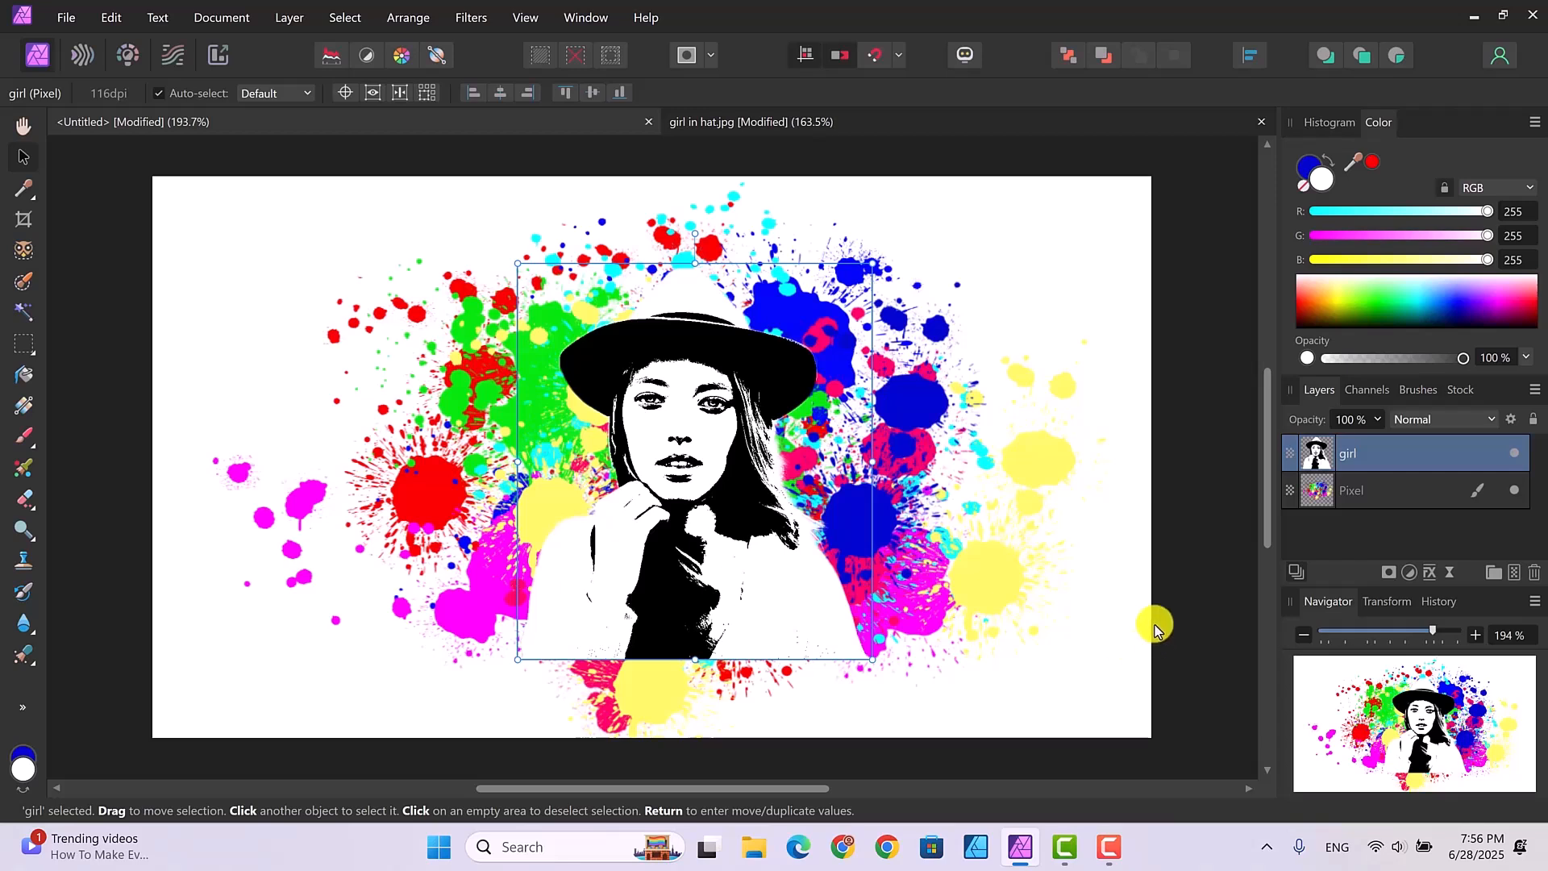
# Duplicate the splatter Pixel layer beneath the girl layer
pyautogui.click(1404, 495)
pyautogui.rightClick(1404, 495)
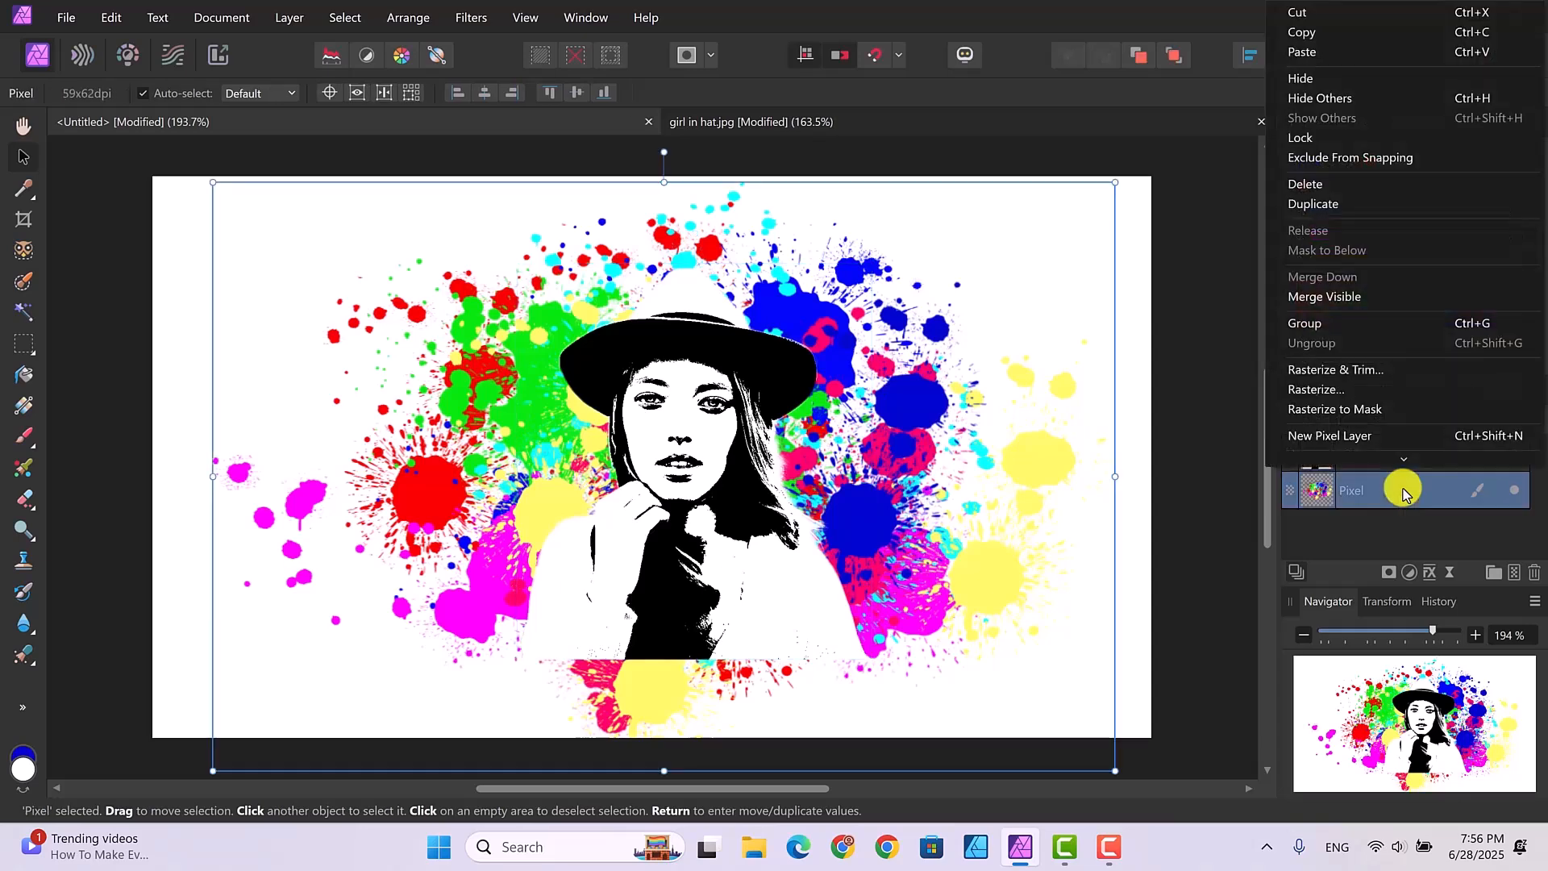
pyautogui.click(1358, 203)
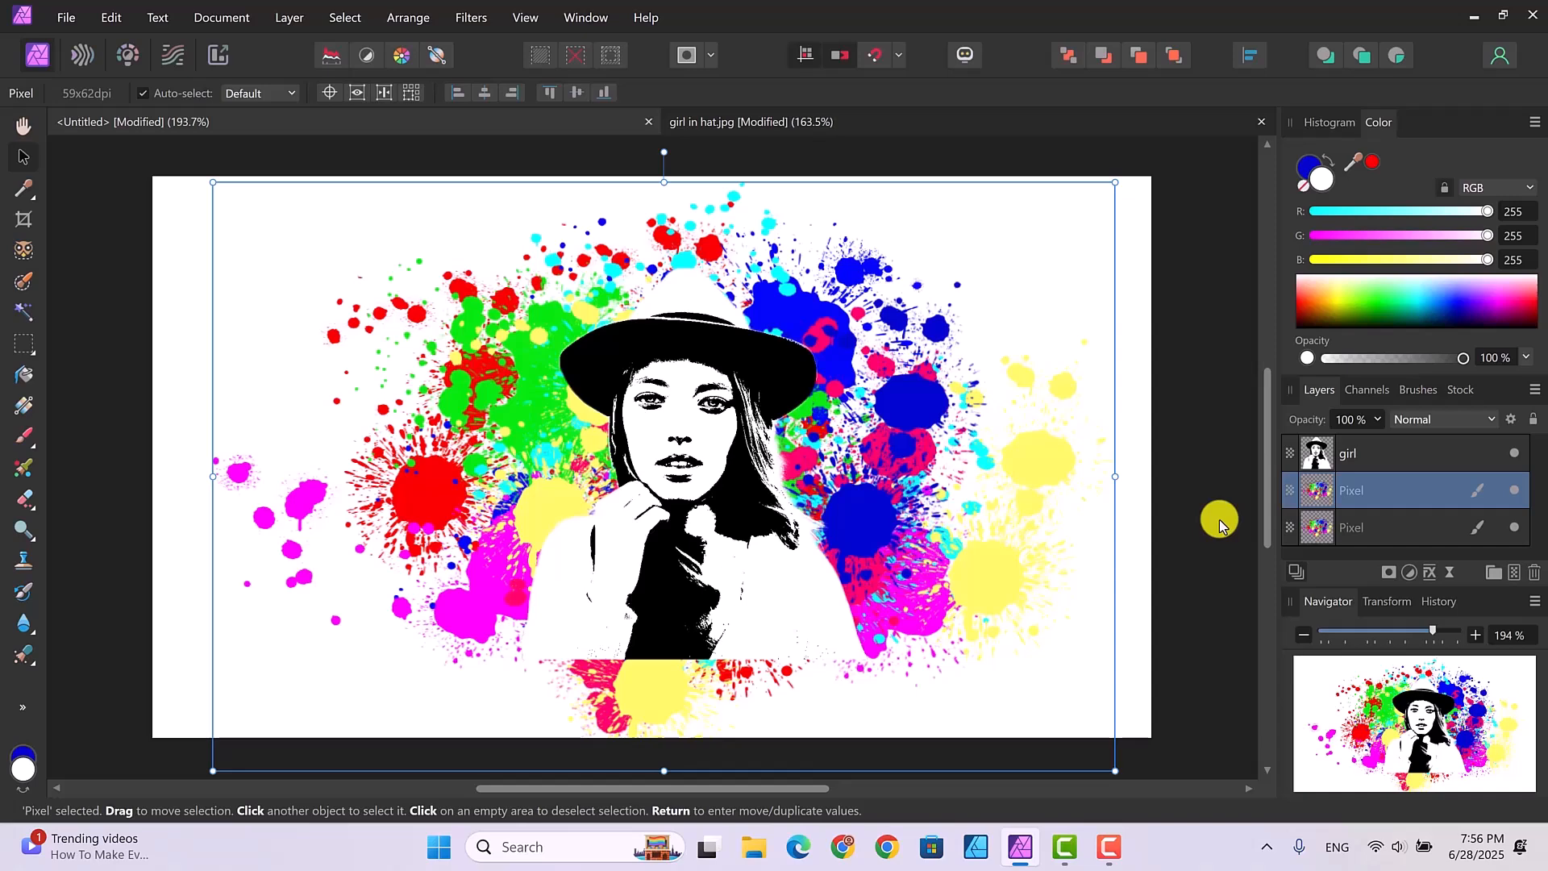
# Clip the girl layer inside the upper splatter copy and shift the nested figure slightly up and left
pyautogui.click(1396, 452)
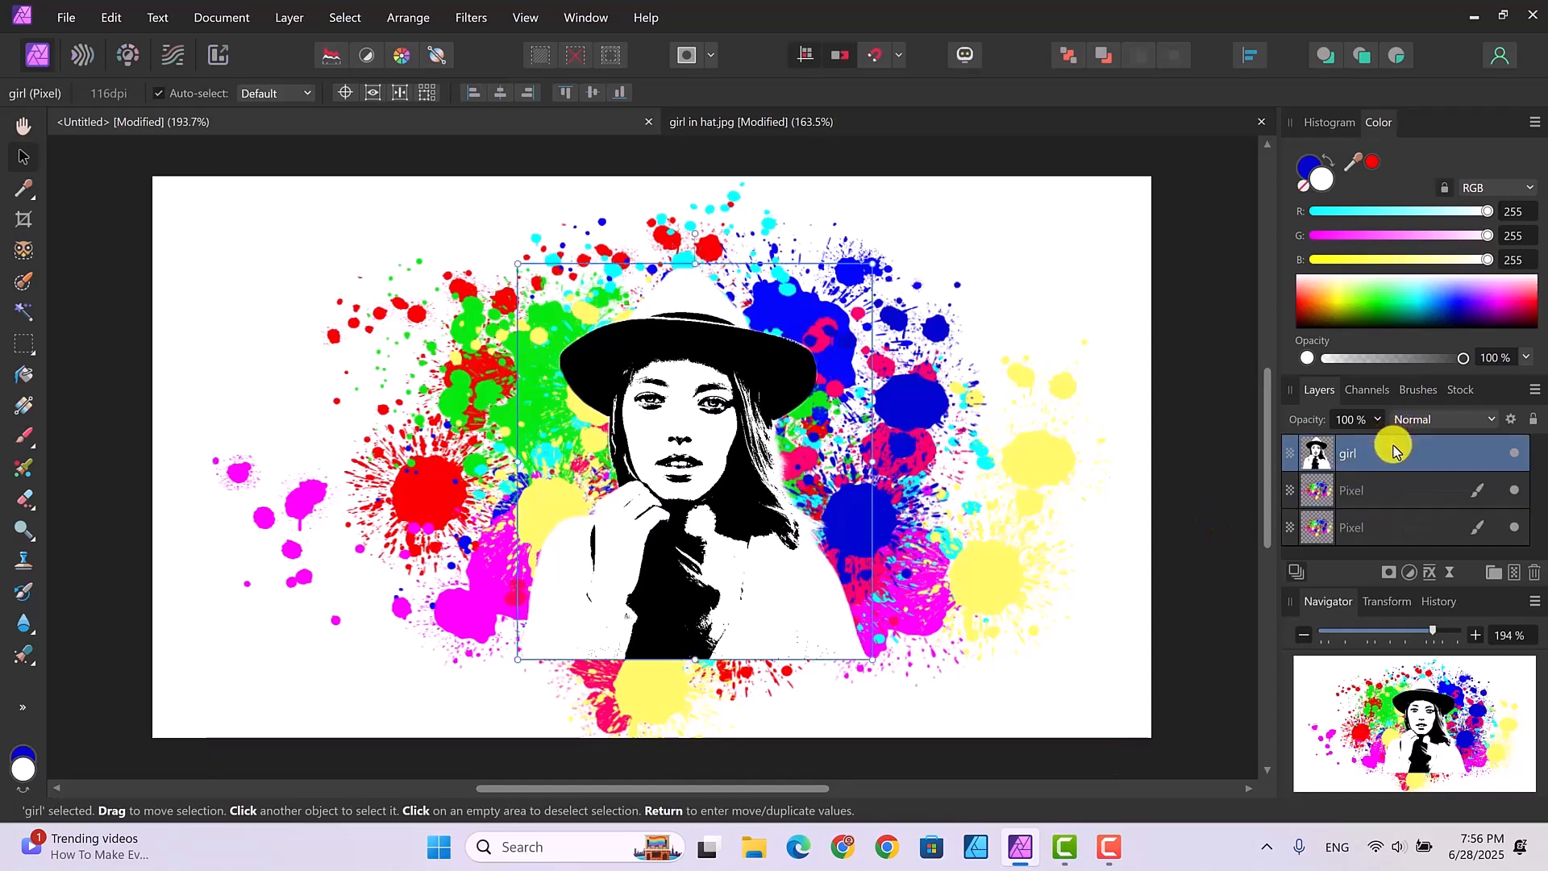
pyautogui.moveTo(1396, 450); pyautogui.dragTo(1397, 489)
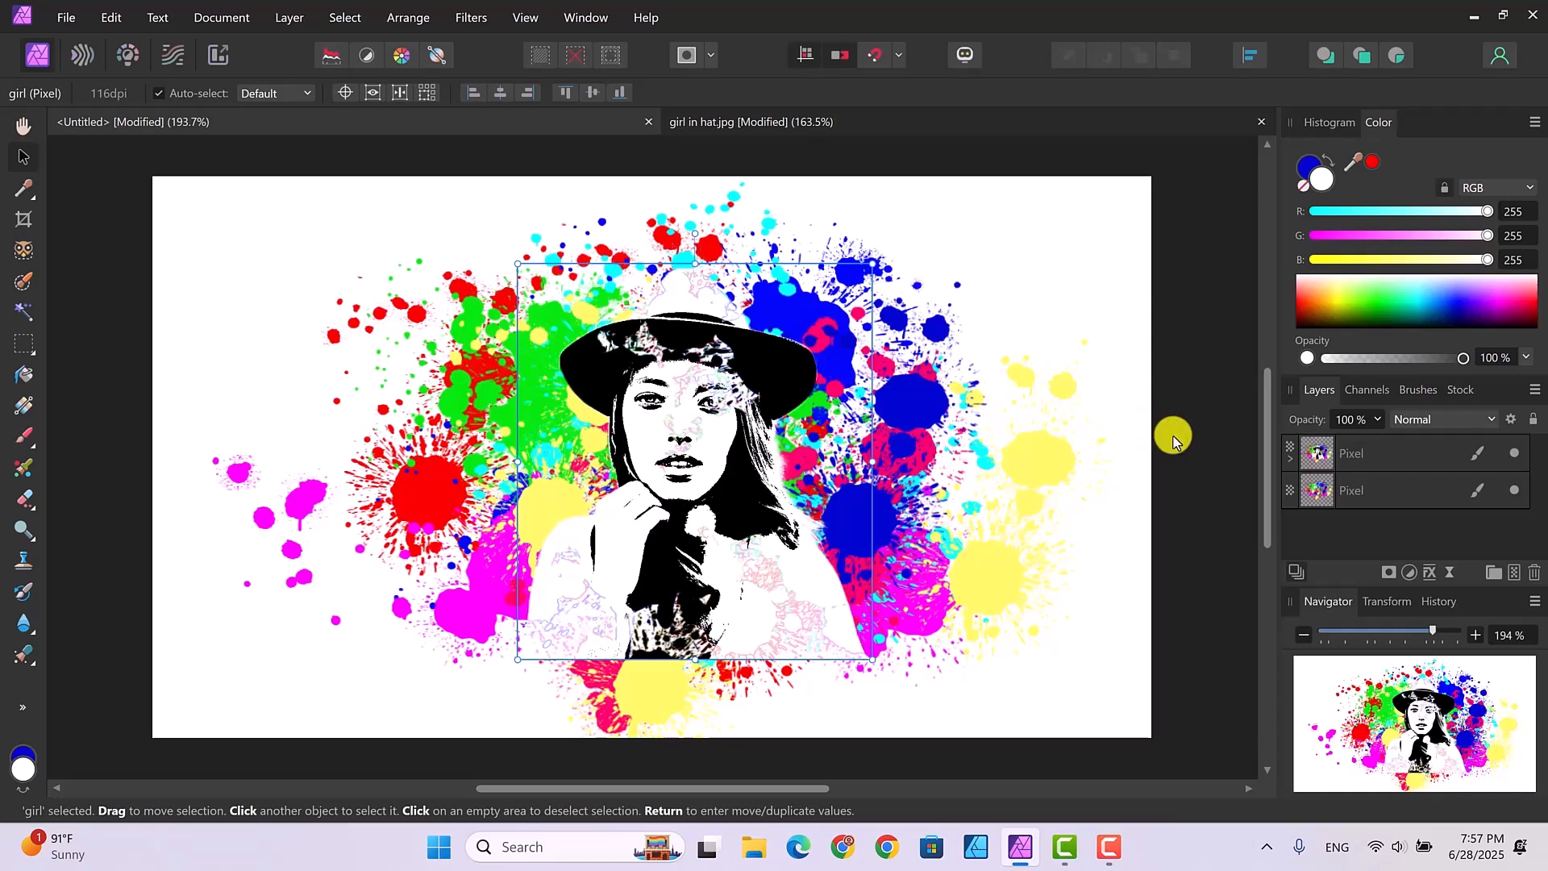
pyautogui.click(1290, 462)
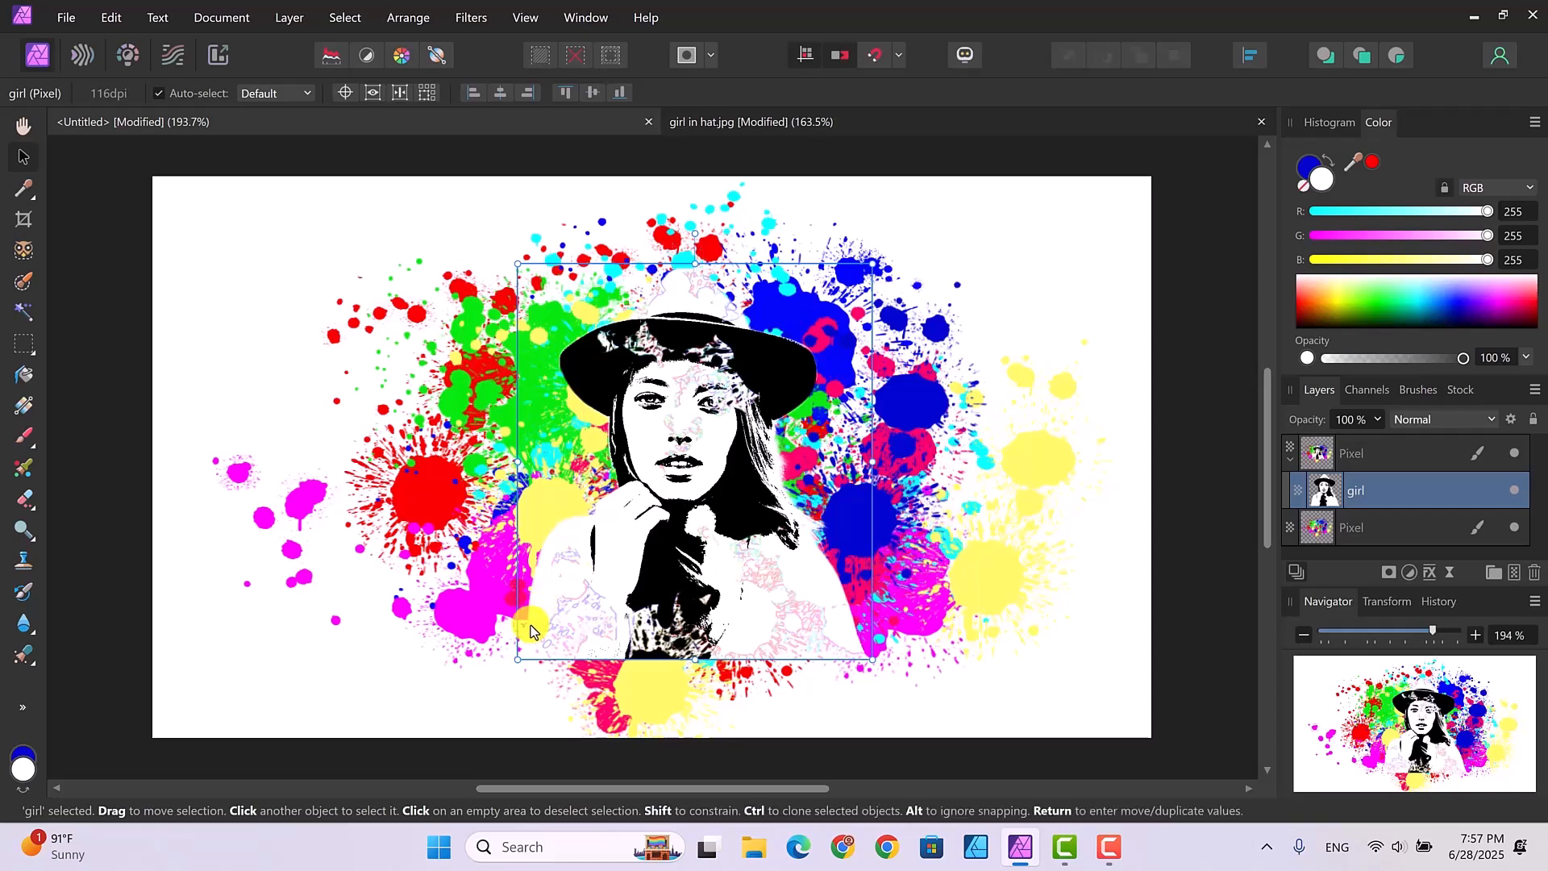
pyautogui.moveTo(794, 532); pyautogui.dragTo(775, 515)
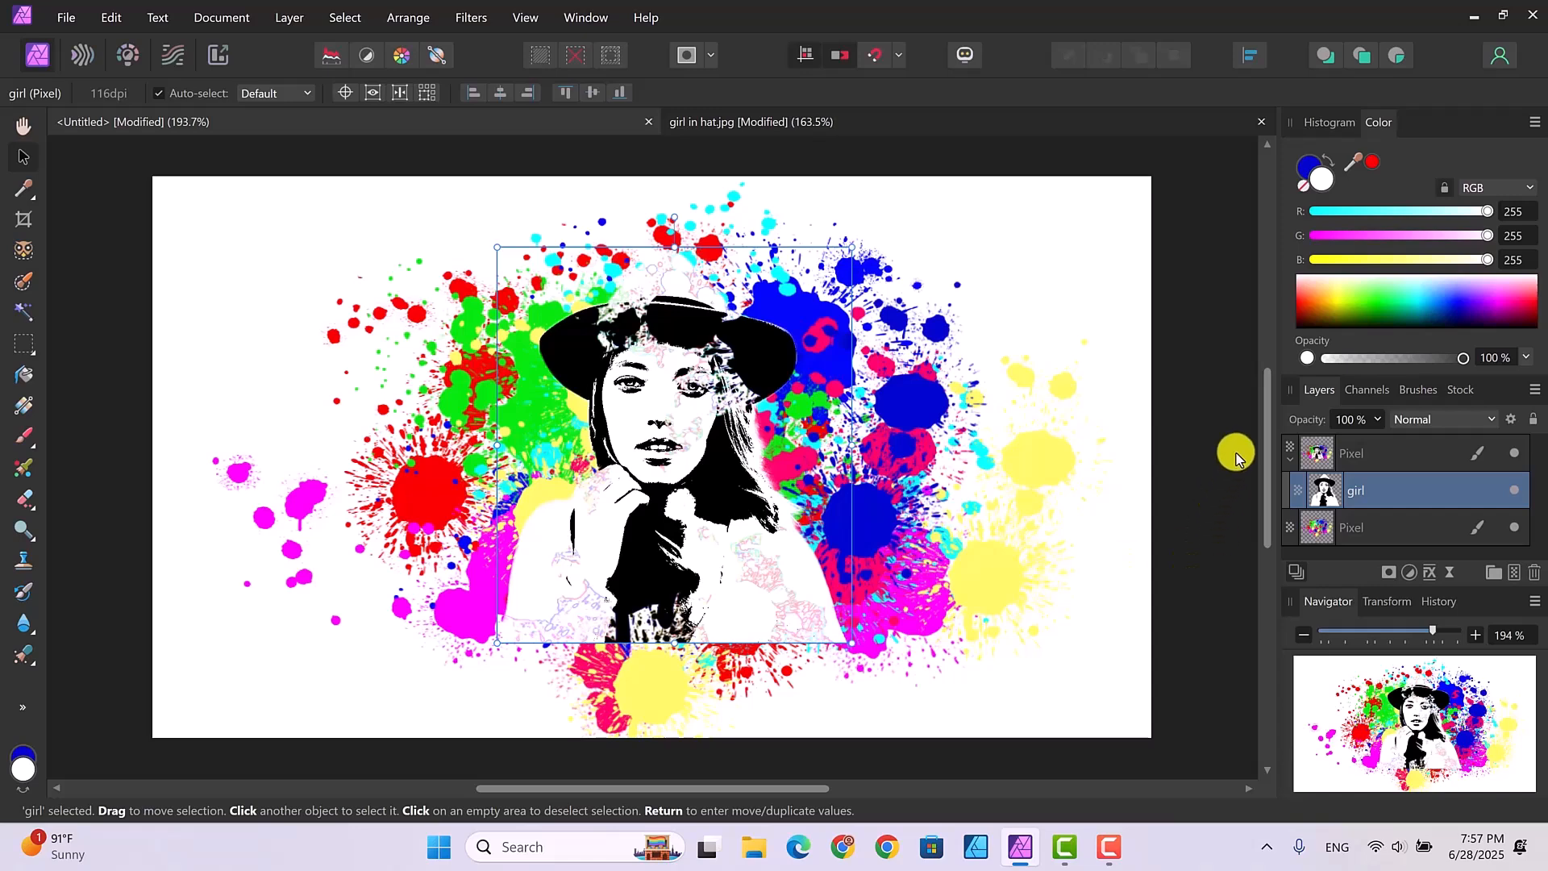
# Add a mask to the nested girl layer and set up the Paint Brush Tool with a black foreground
pyautogui.click(1389, 573)
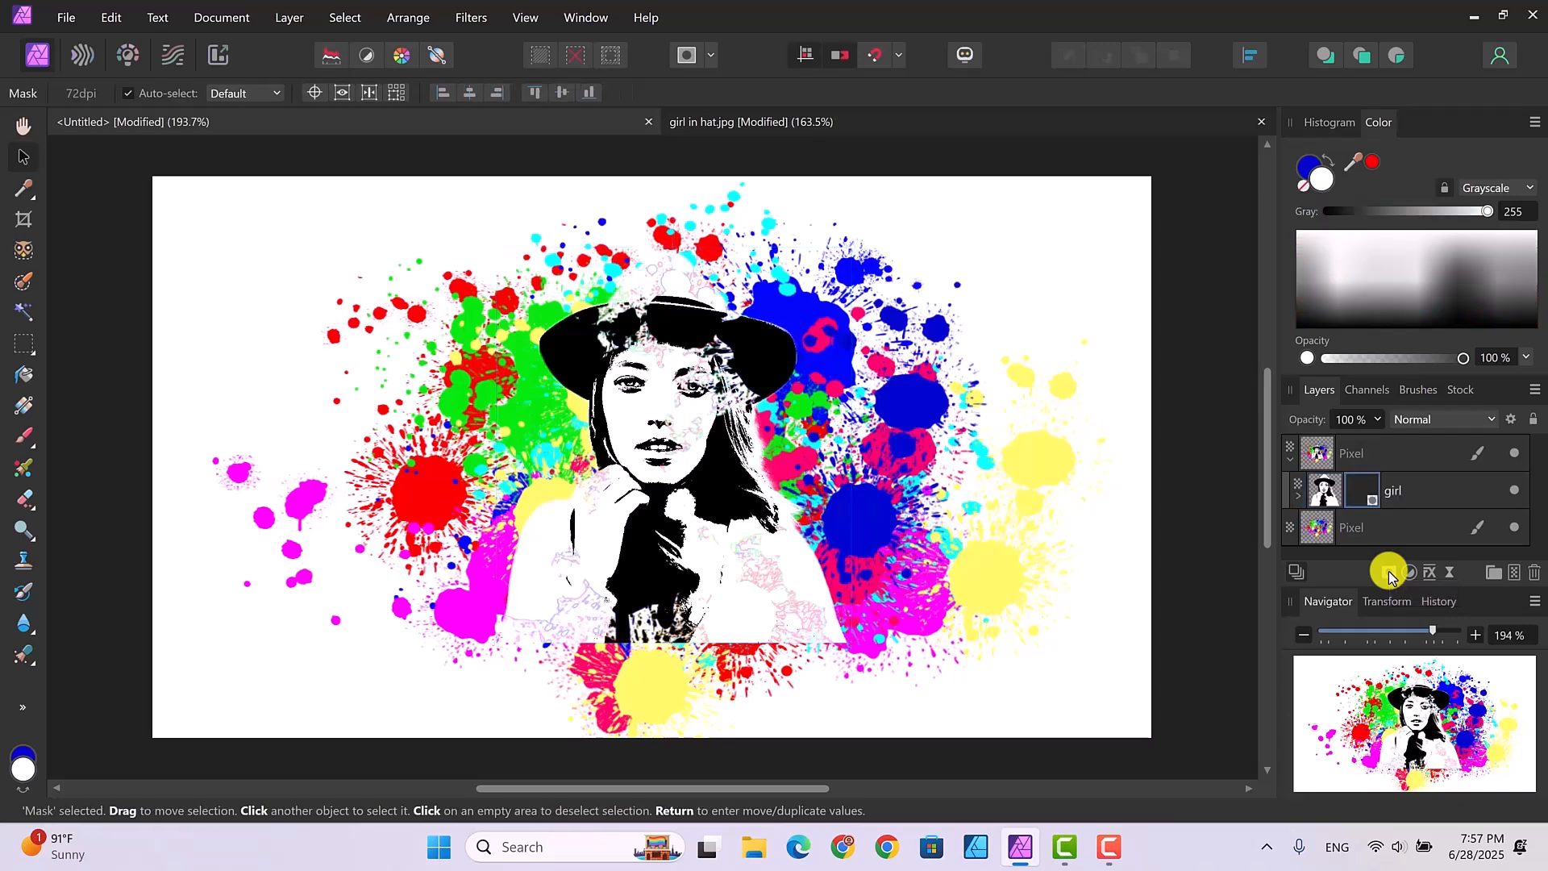
pyautogui.click(1300, 500)
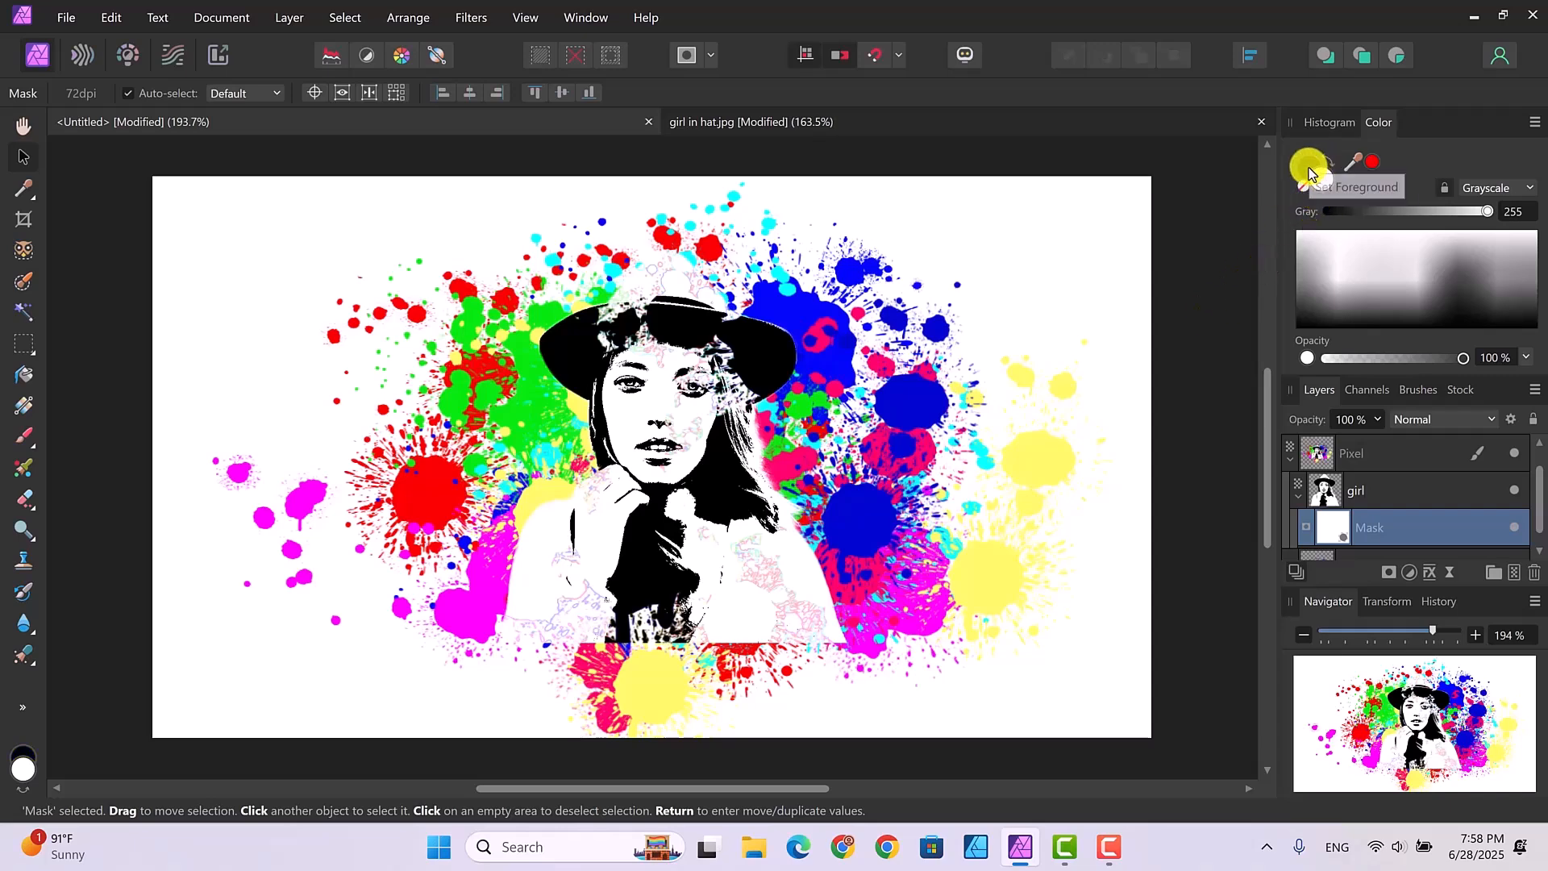
pyautogui.press('x')
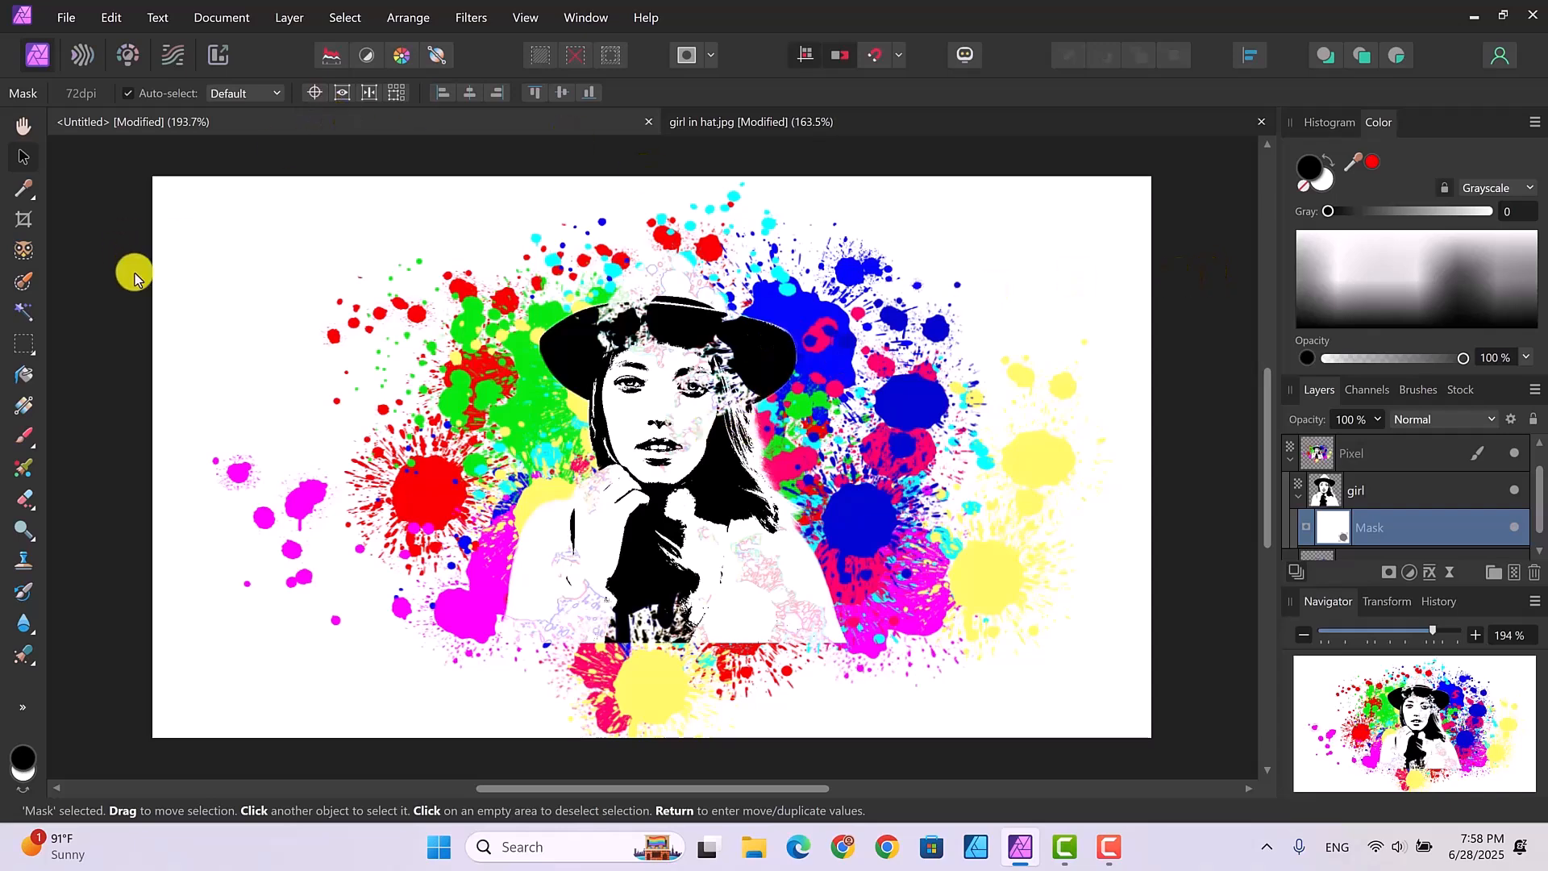
pyautogui.rightClick(27, 442)
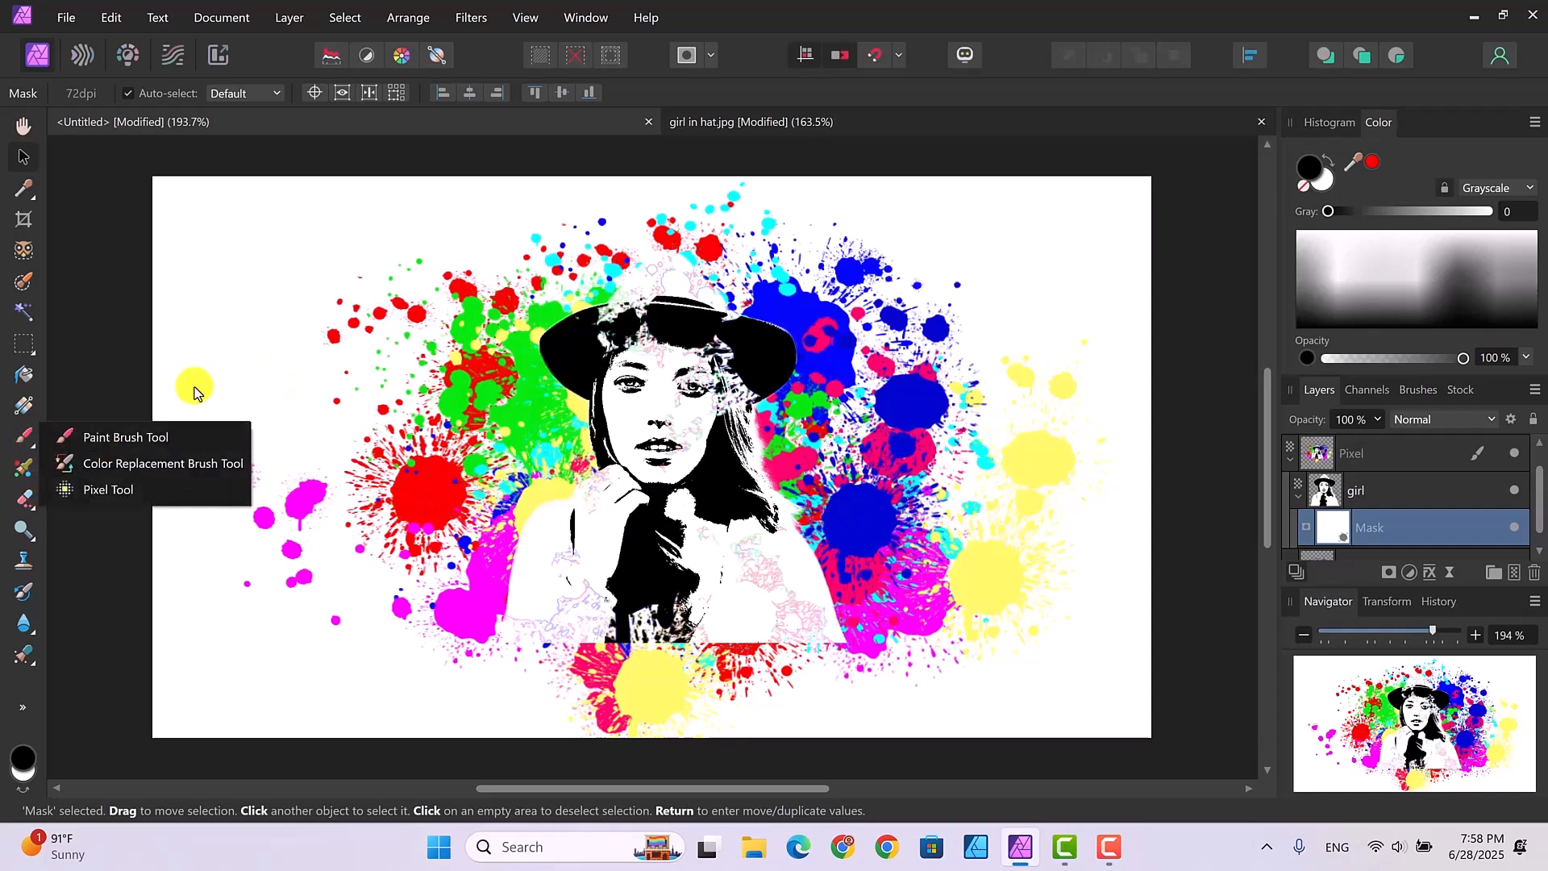
pyautogui.click(114, 437)
pyautogui.moveTo(217, 401); pyautogui.dragTo(536, 361)
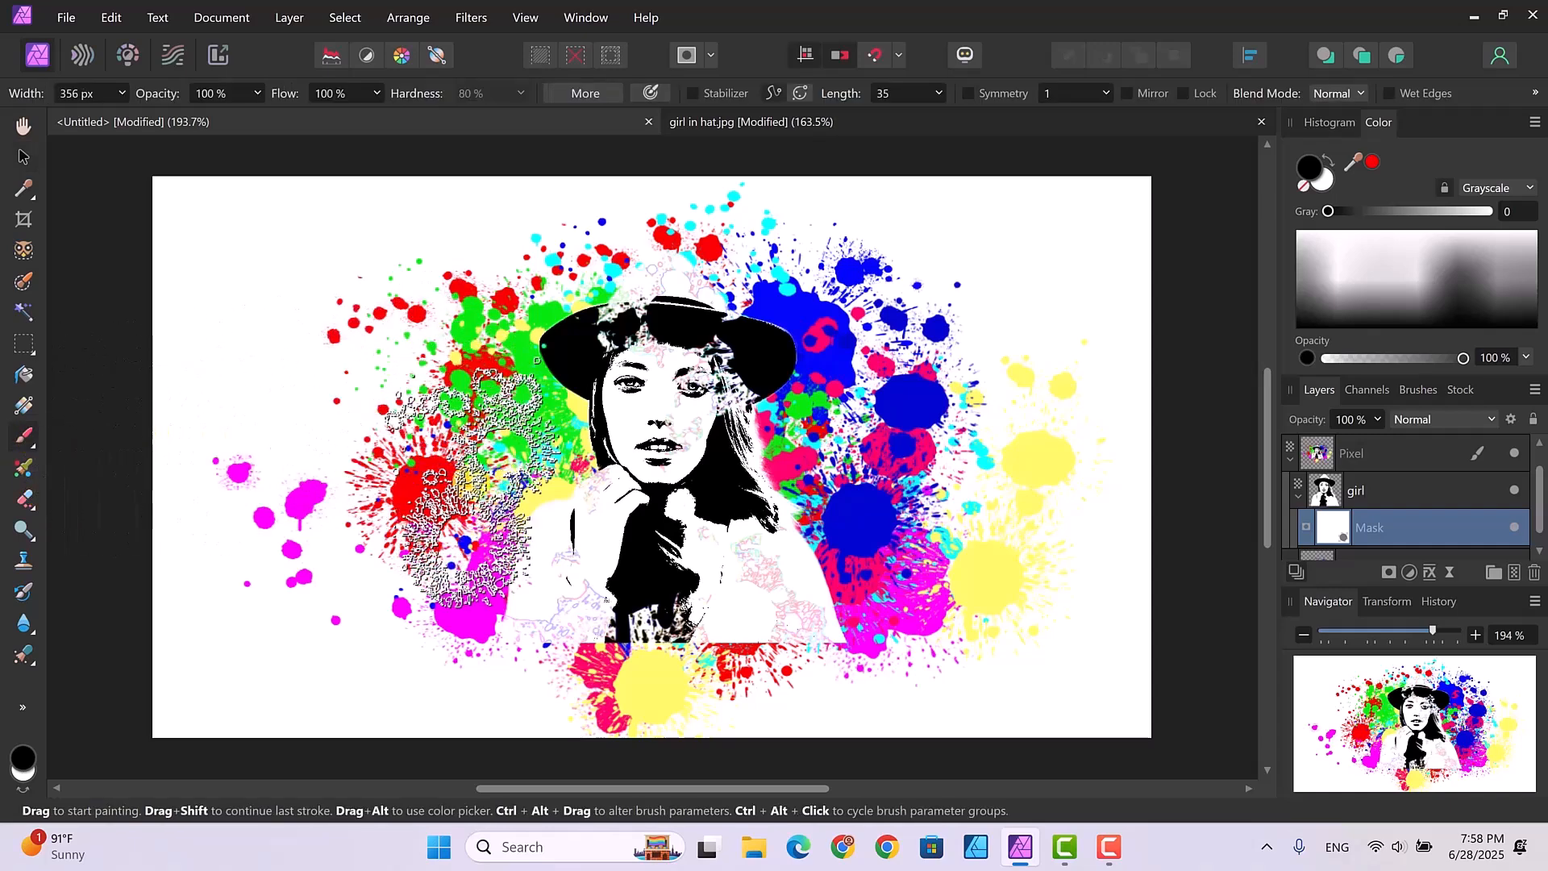
pyautogui.moveTo(533, 577); pyautogui.dragTo(519, 591)
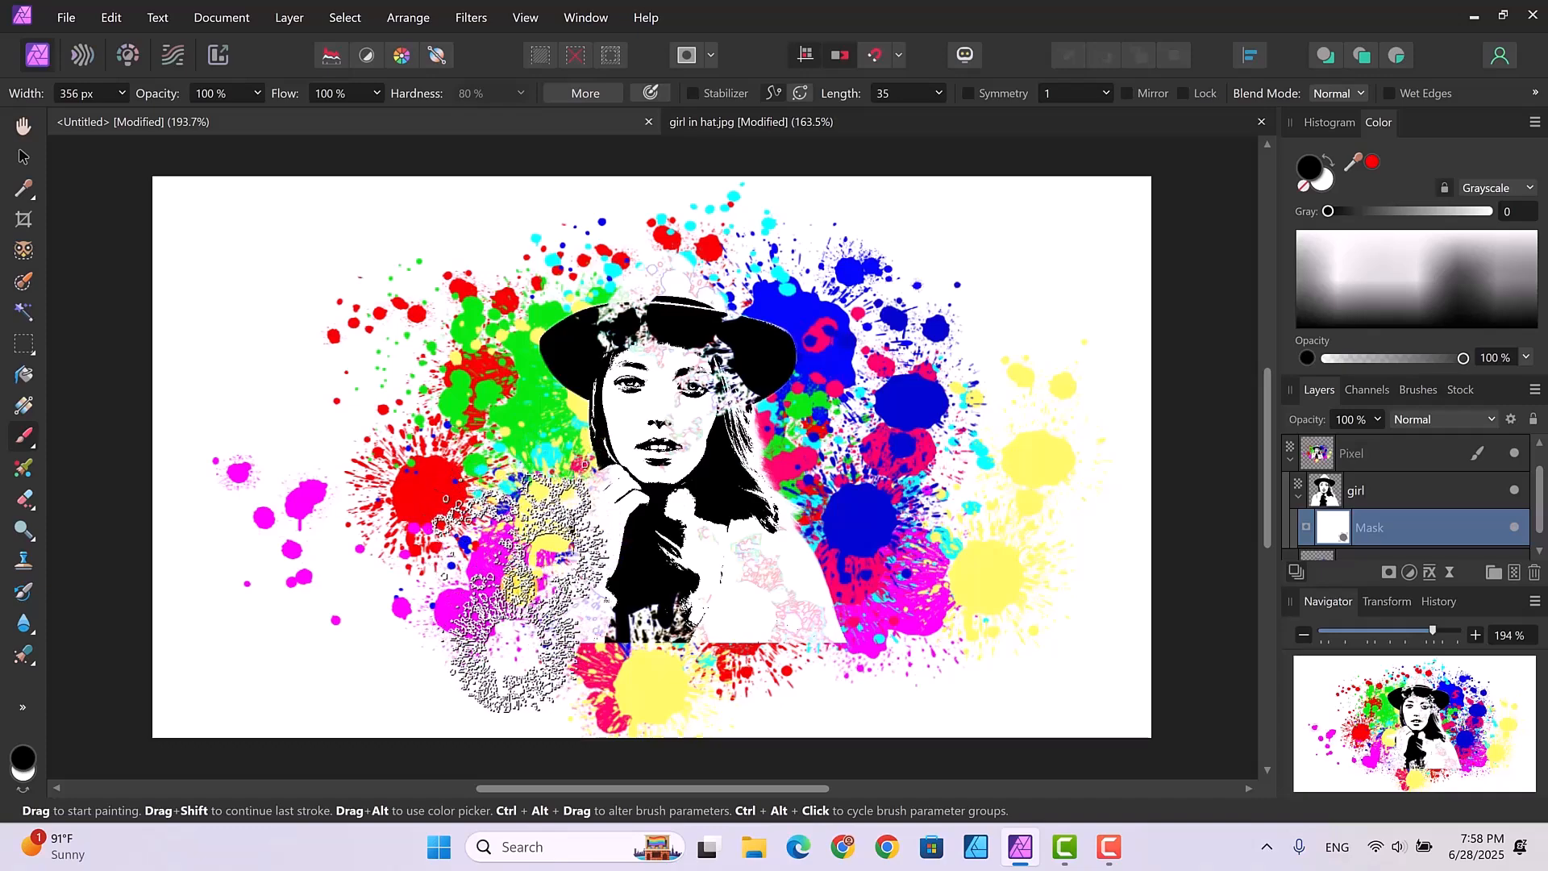
pyautogui.hotkey('ctrl', 'z')
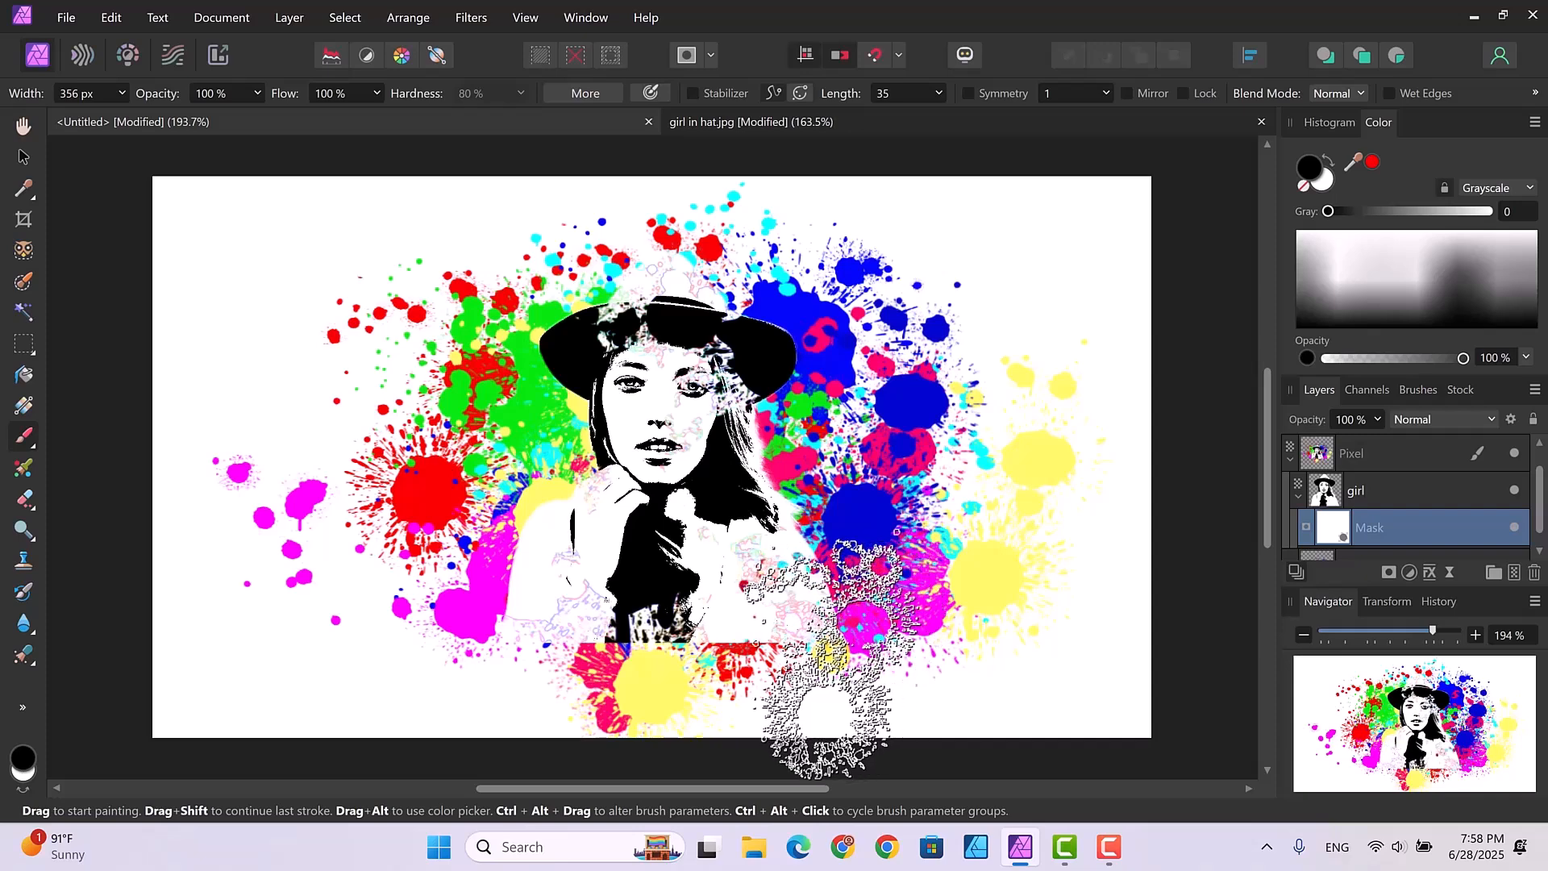
# Paint black splatter strokes on the mask across the girl's lower body and coat edge, and undo the last stroke
pyautogui.moveTo(832, 660)
pyautogui.mouseDown()
pyautogui.moveTo(714, 679)
pyautogui.moveTo(501, 666)
pyautogui.moveTo(477, 641)
pyautogui.moveTo(432, 657)
pyautogui.moveTo(467, 553)
pyautogui.moveTo(457, 449)
pyautogui.moveTo(549, 637)
pyautogui.moveTo(501, 691)
pyautogui.moveTo(449, 621)
pyautogui.moveTo(505, 456)
pyautogui.moveTo(508, 492)
pyautogui.moveTo(722, 452)
pyautogui.moveTo(721, 327)
pyautogui.moveTo(794, 396)
pyautogui.moveTo(877, 419)
pyautogui.moveTo(823, 331)
pyautogui.moveTo(887, 221)
pyautogui.moveTo(916, 416)
pyautogui.moveTo(831, 621)
pyautogui.moveTo(839, 605)
pyautogui.moveTo(847, 653)
pyautogui.moveTo(838, 597)
pyautogui.moveTo(867, 606)
pyautogui.moveTo(847, 601)
pyautogui.moveTo(827, 625)
pyautogui.moveTo(988, 617)
pyautogui.moveTo(715, 709)
pyautogui.moveTo(640, 640)
pyautogui.moveTo(621, 653)
pyautogui.mouseUp()
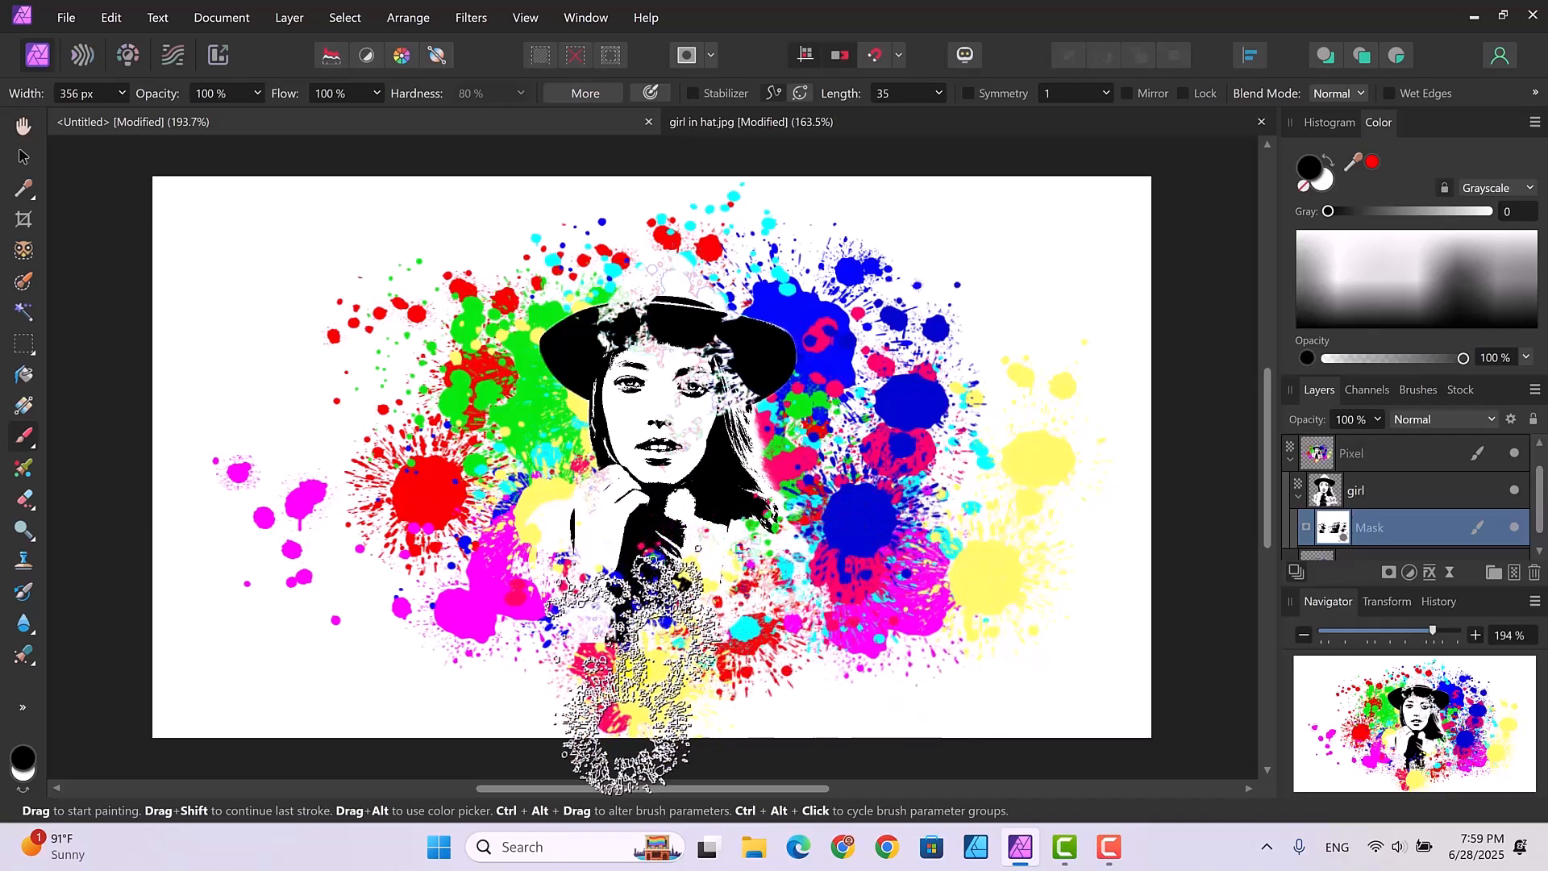
pyautogui.click(630, 669)
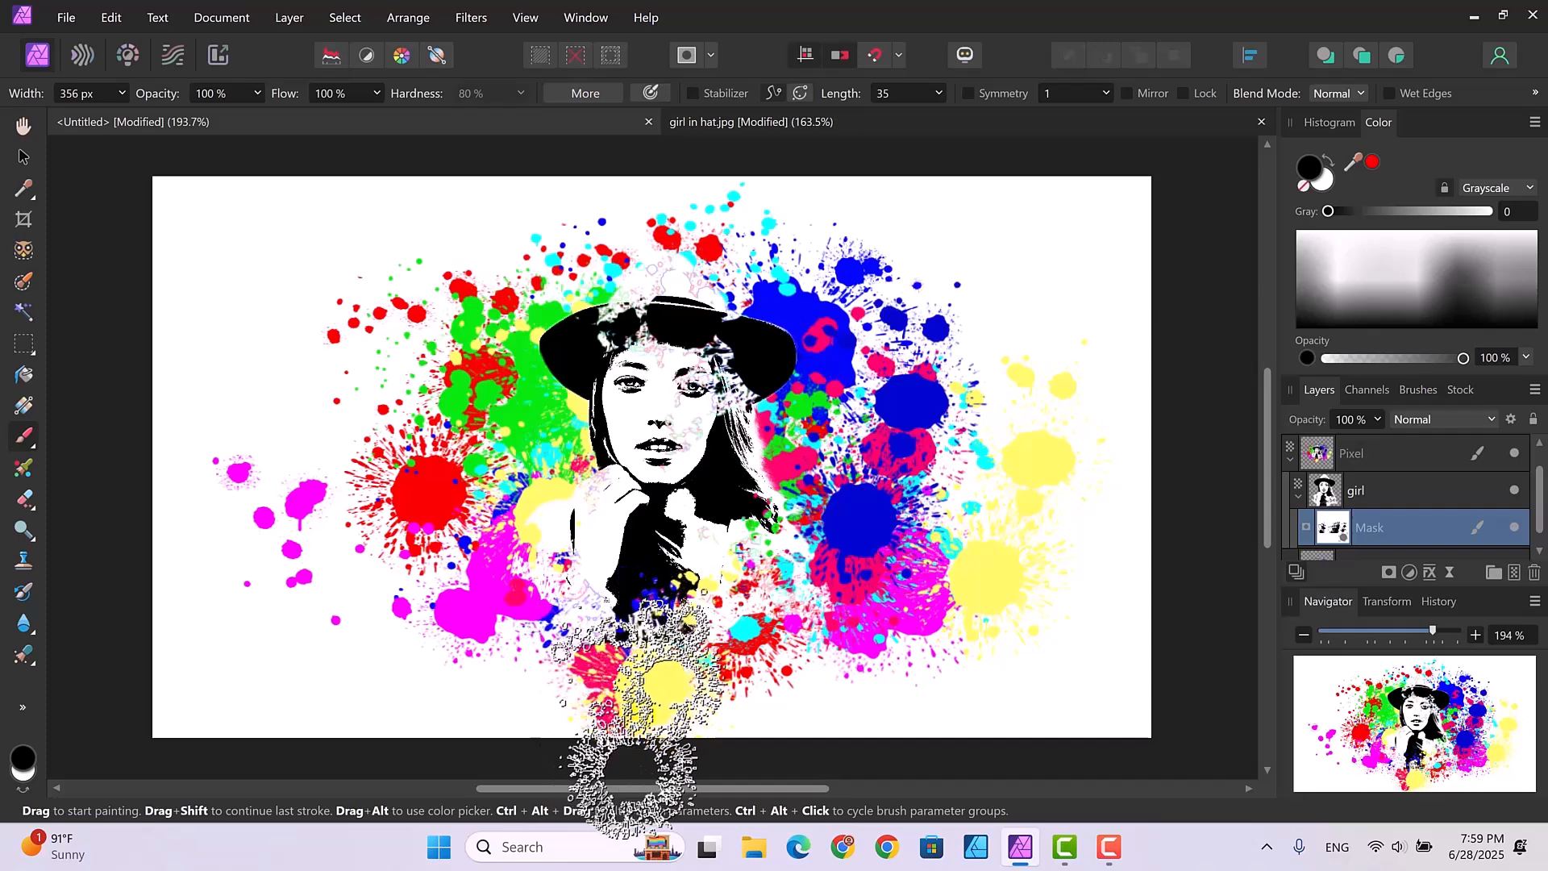
pyautogui.click(628, 686)
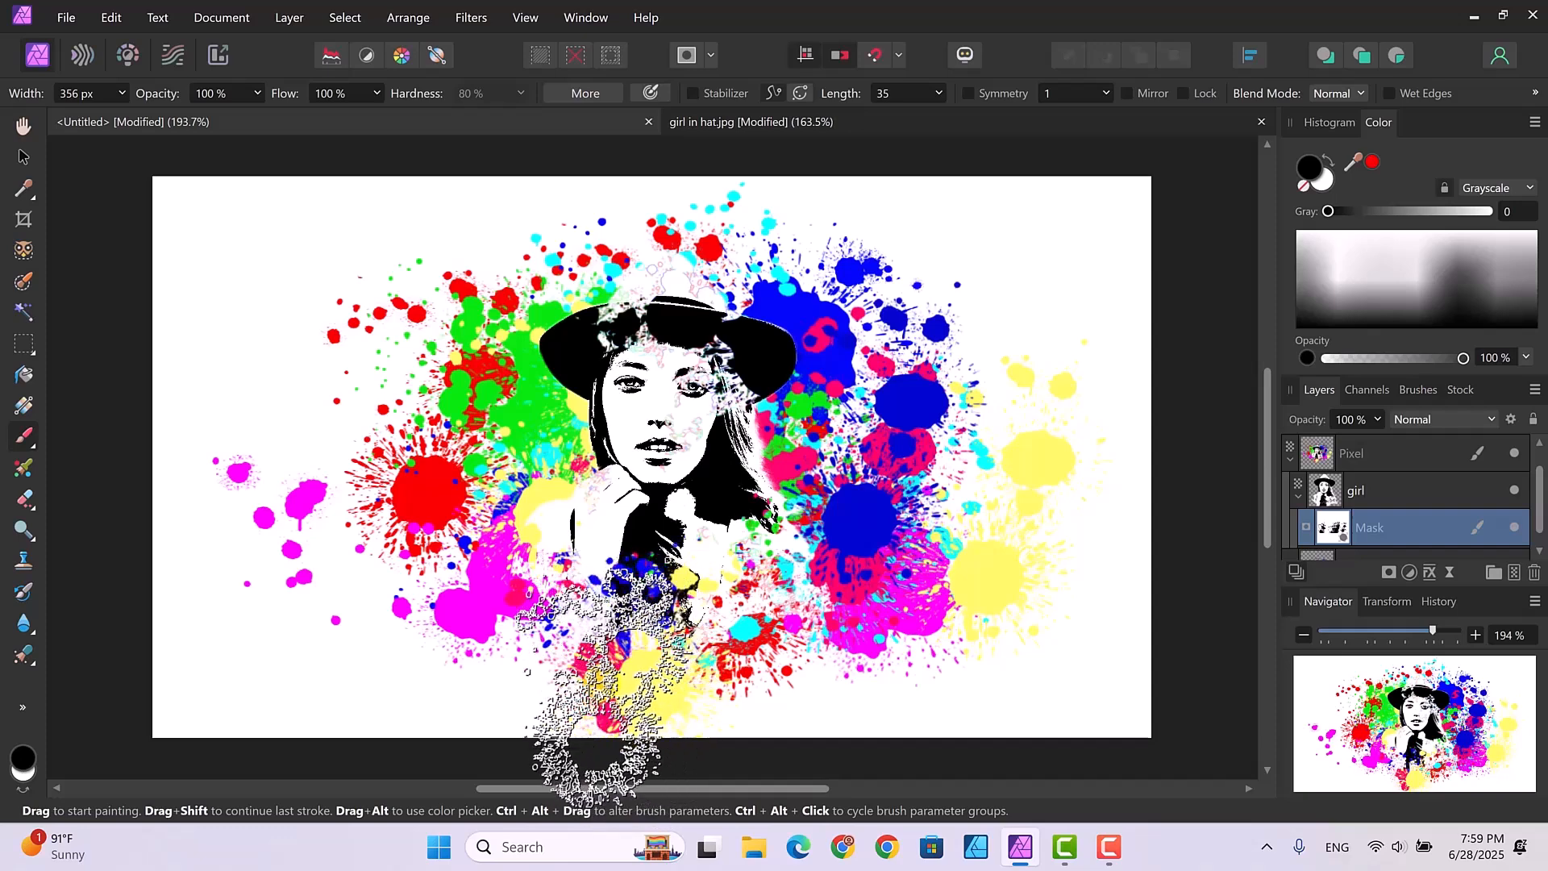
pyautogui.click(598, 692)
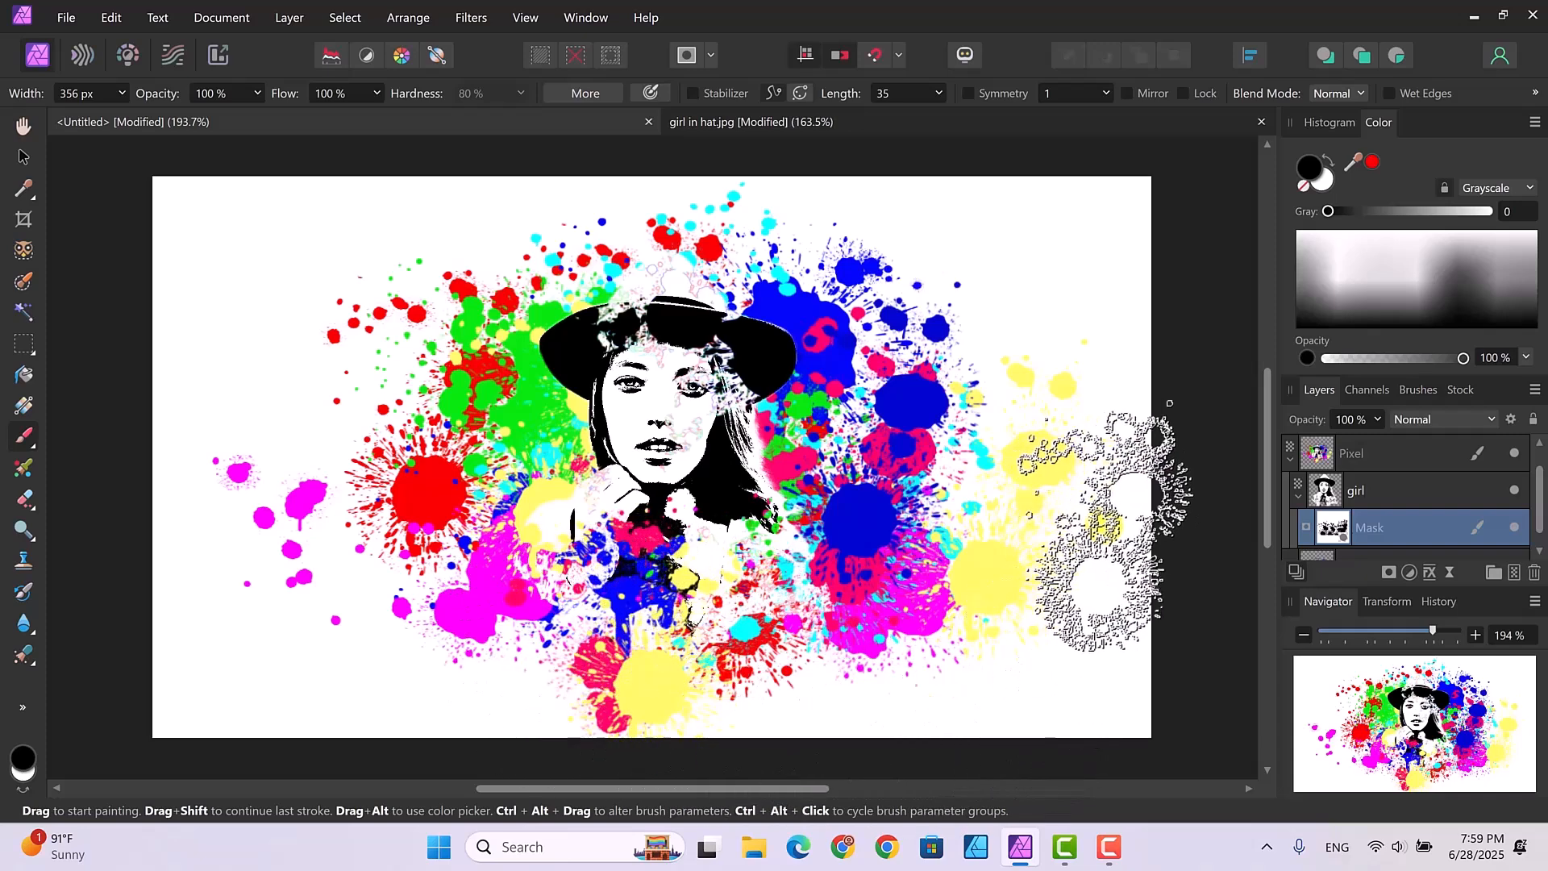
pyautogui.click(109, 18)
pyautogui.click(125, 35)
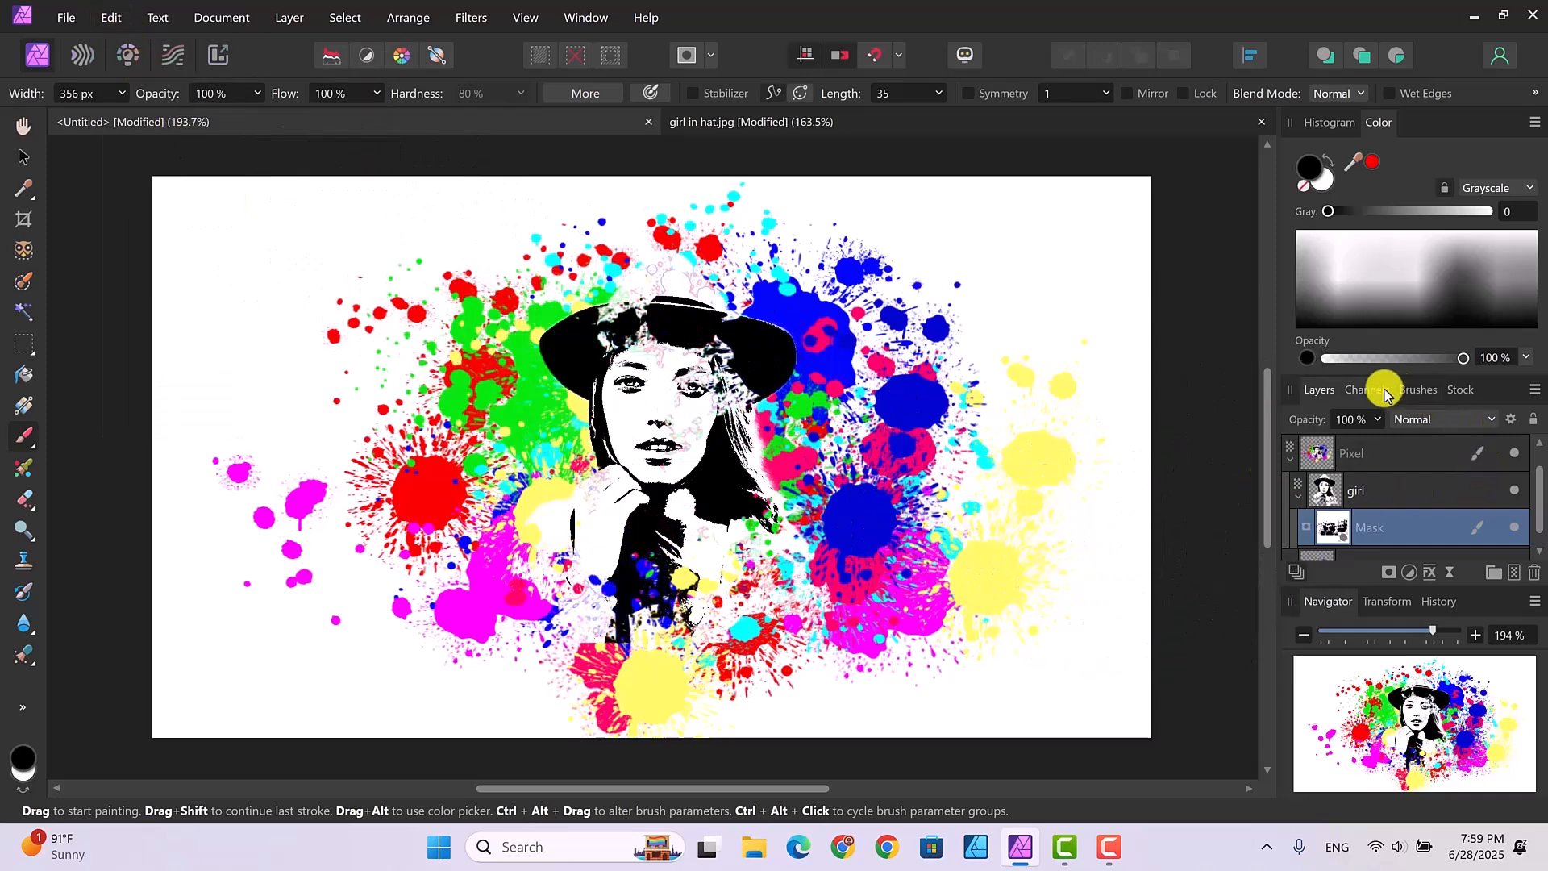
# Choose the Splatter 2 brush from the 20 Splatter Brushes set and undo the oversized trial strokes on the mask
pyautogui.click(1421, 392)
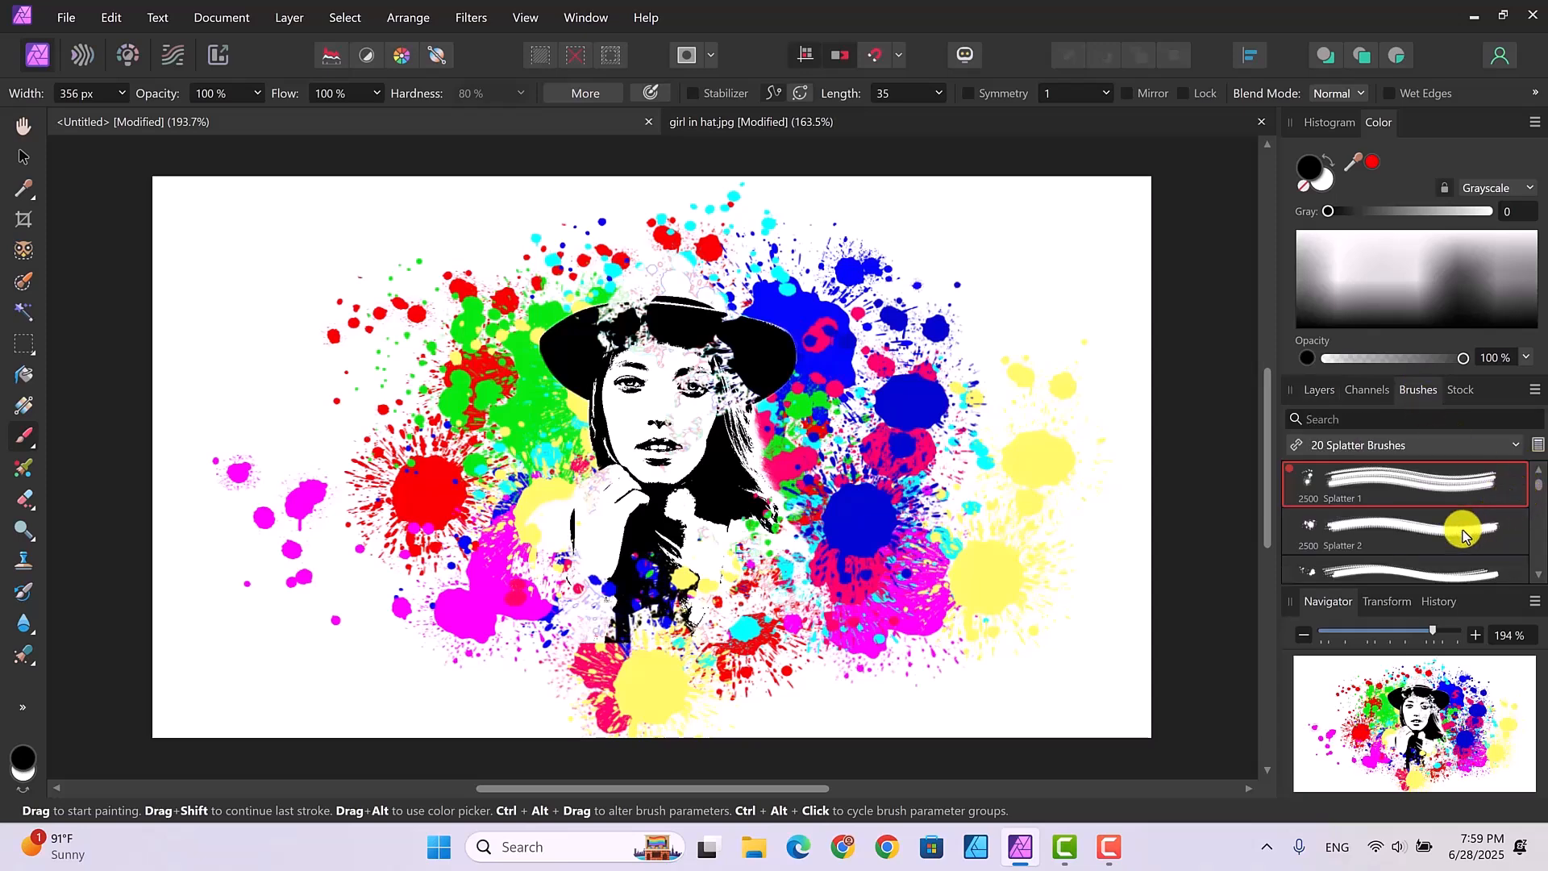
pyautogui.click(1516, 528)
pyautogui.click(1163, 481)
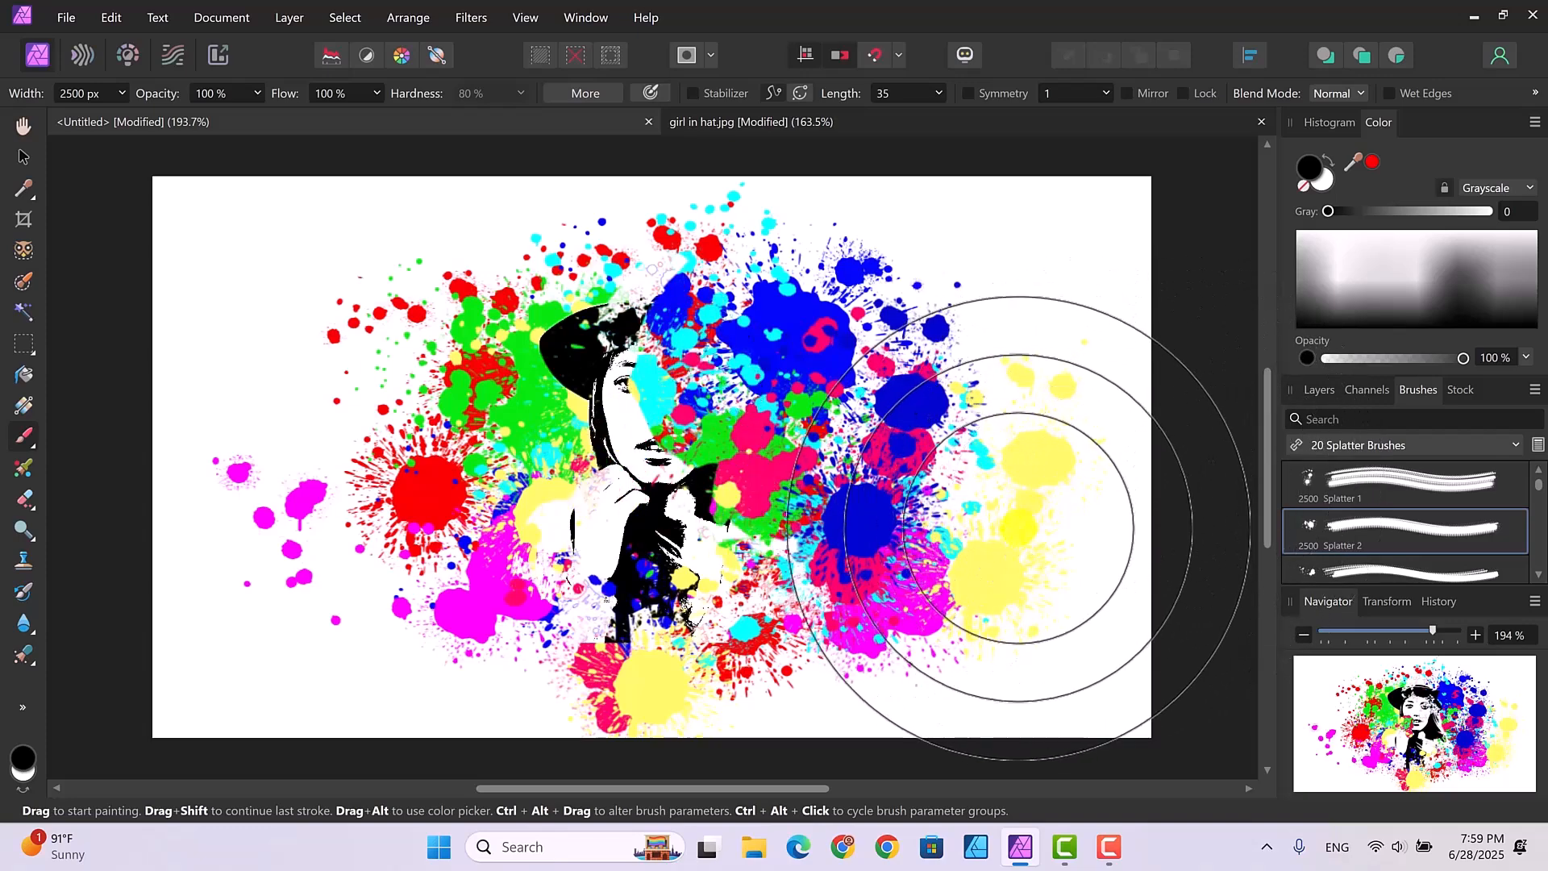
pyautogui.hotkey('ctrl', 'z')
pyautogui.hotkey('ctrl', 'z')
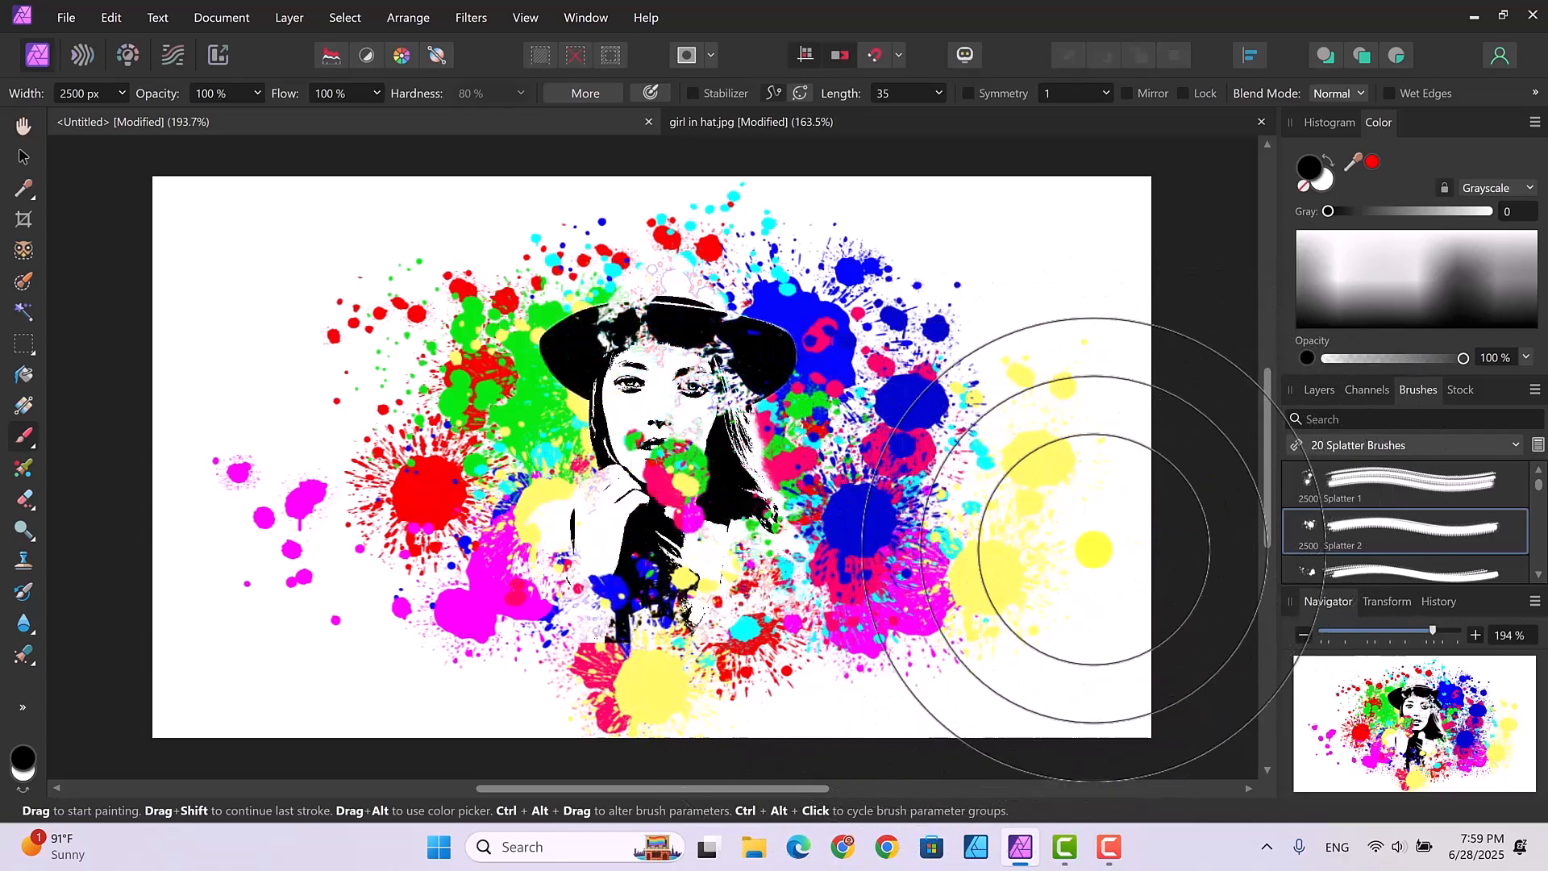
# Reduce the Splatter 2 brush width to 257 px and paint black splatter on the mask over the girl's lower coat
pyautogui.keyDown('ctrl'); pyautogui.keyDown('alt'); pyautogui.moveTo(1034, 603); pyautogui.dragTo(633, 613); pyautogui.keyUp('alt'); pyautogui.keyUp('ctrl')
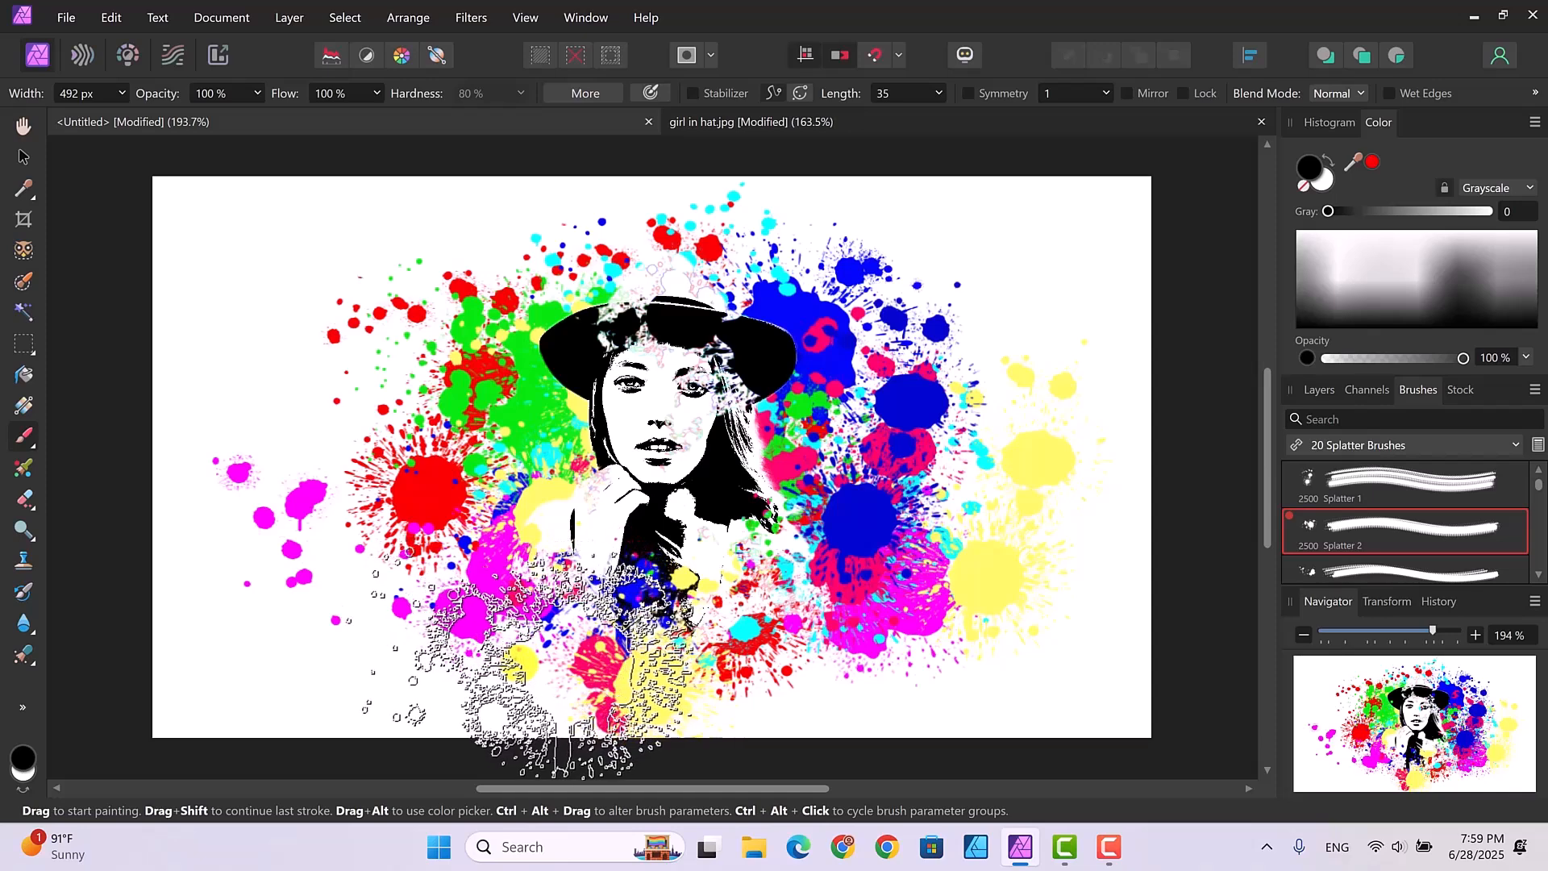
pyautogui.press('[')
pyautogui.press('[')
pyautogui.press('[')
pyautogui.press('[')
pyautogui.press('[')
pyautogui.press('[')
pyautogui.press('[')
pyautogui.press('[')
pyautogui.press('[')
pyautogui.press('[')
pyautogui.press('[')
pyautogui.press('[')
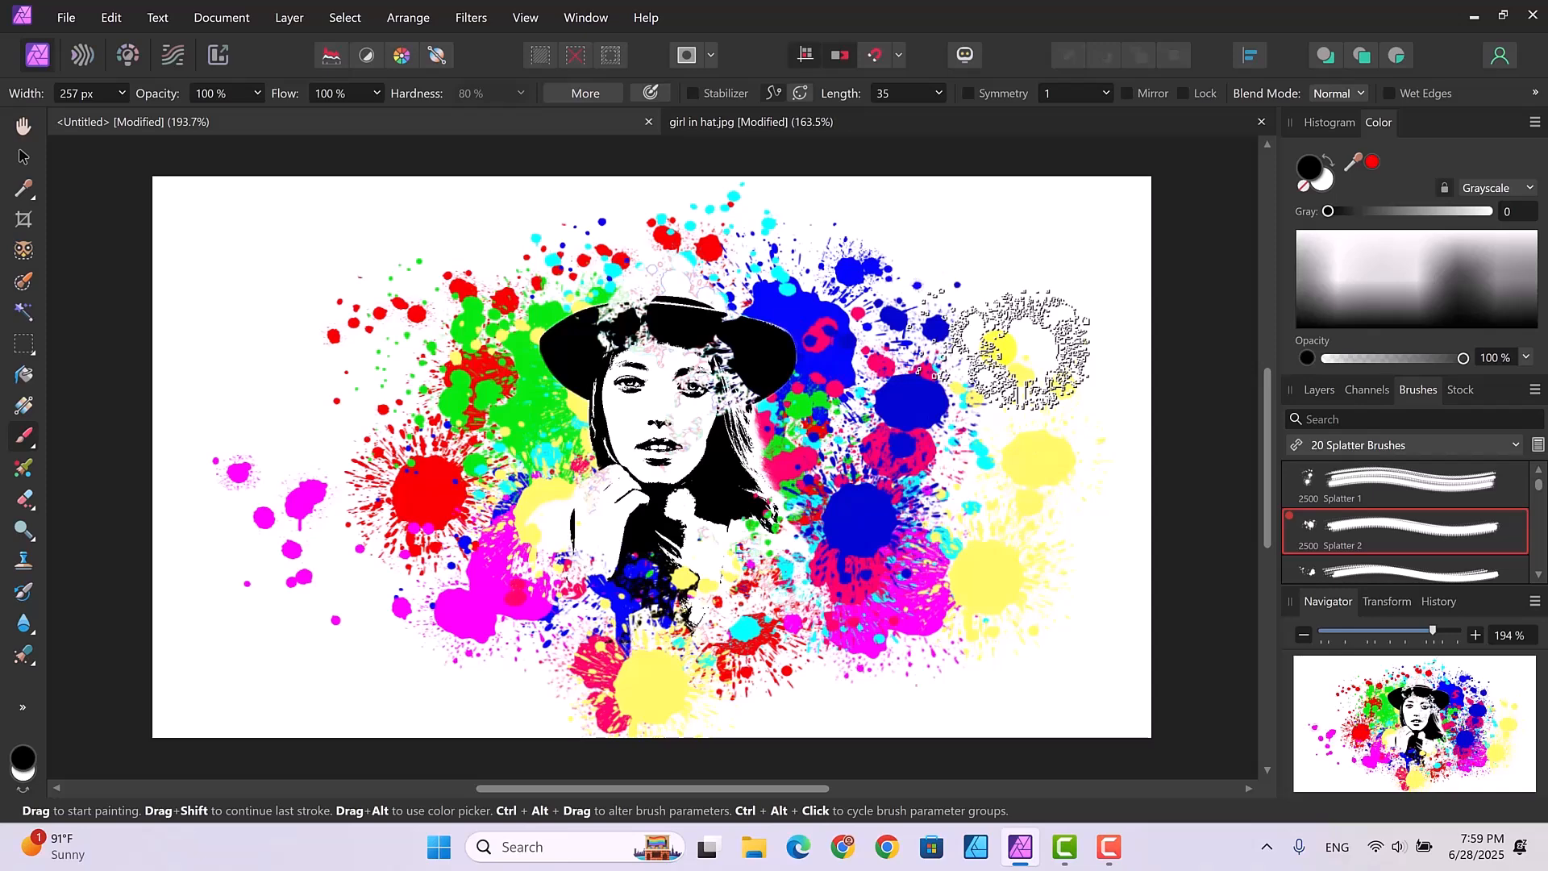
# Group the two splatter Pixel layers together, including the nested girl layer
pyautogui.click(22, 158)
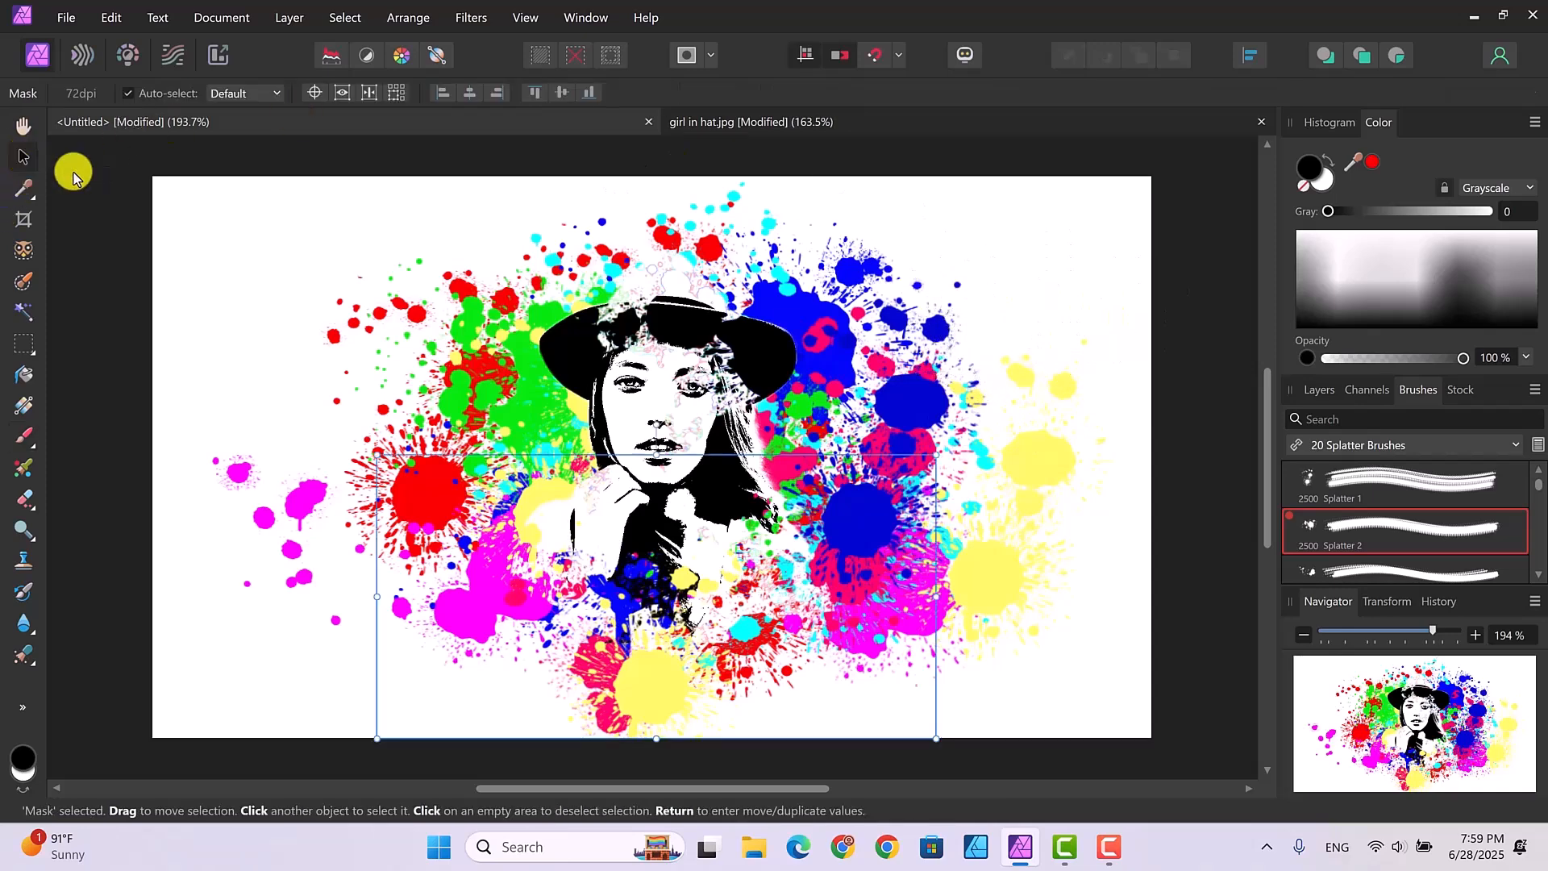
pyautogui.click(1321, 394)
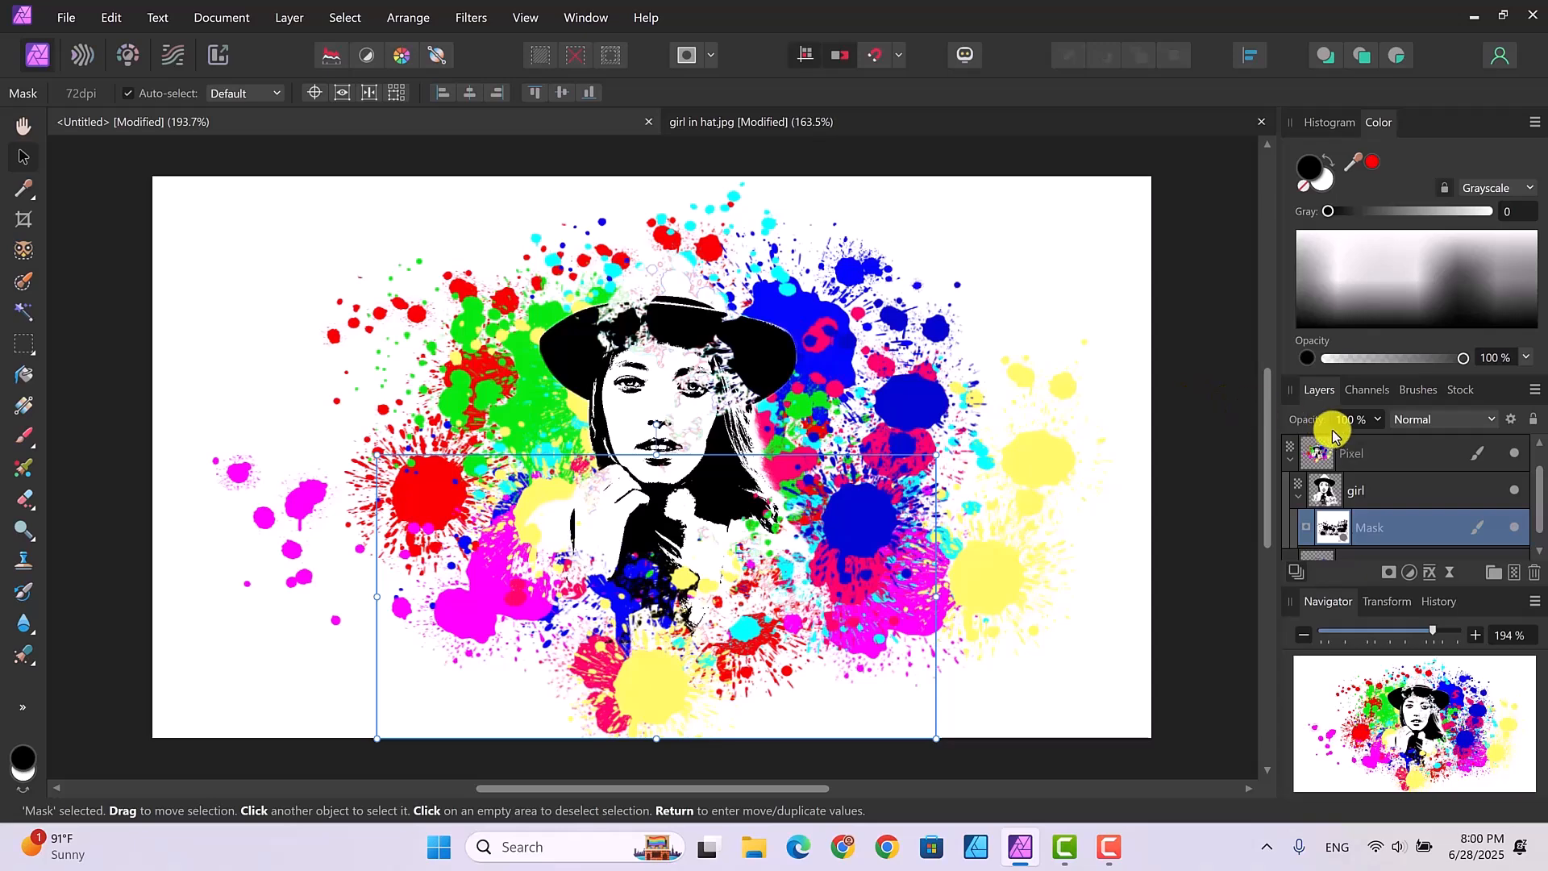
pyautogui.click(1291, 461)
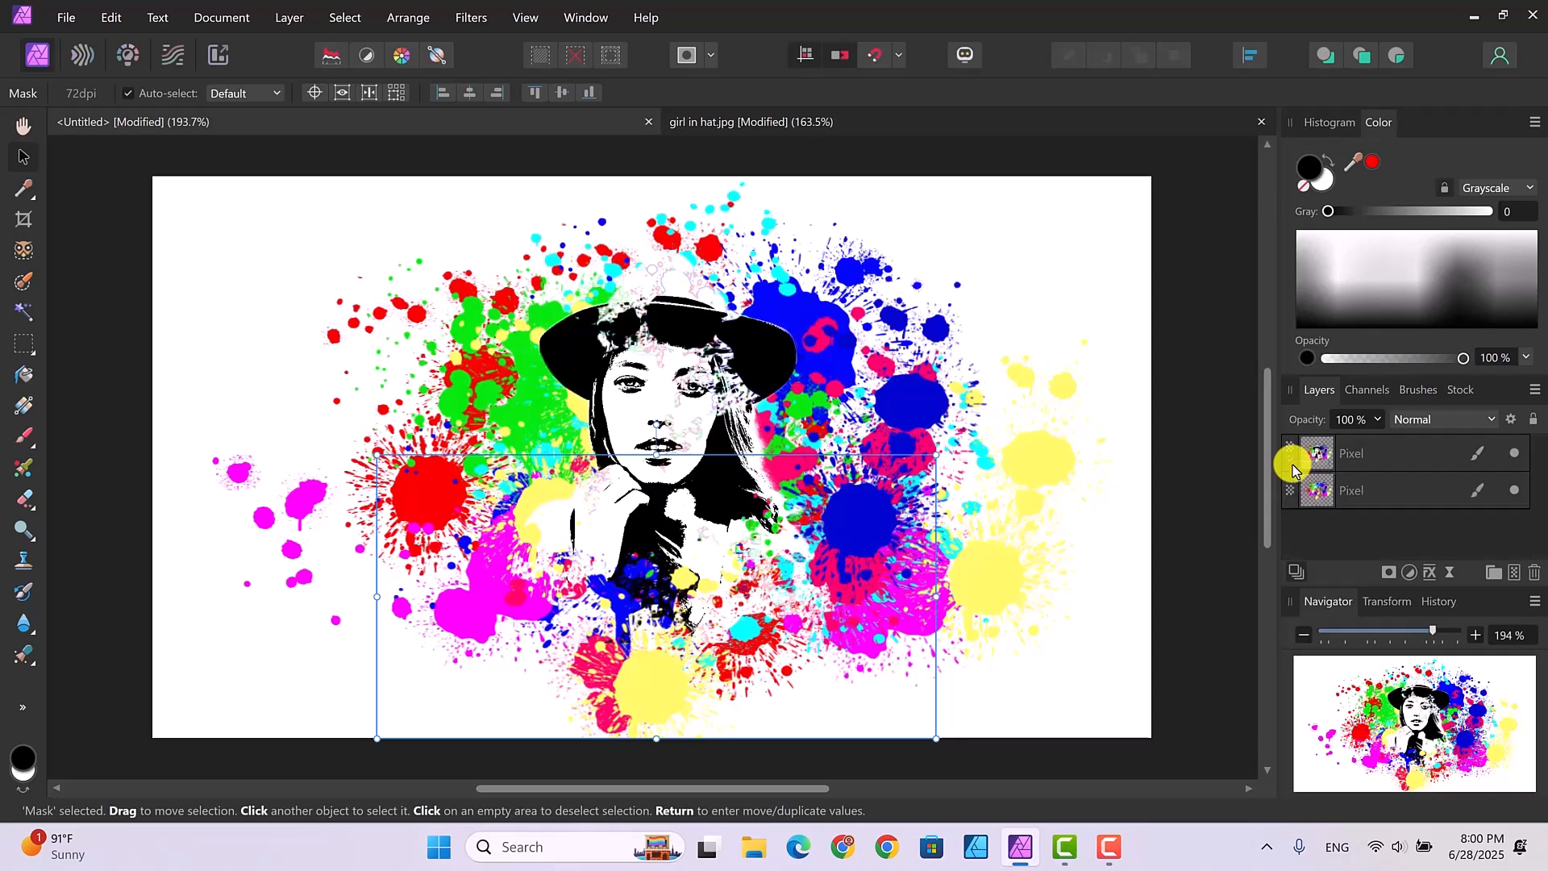
pyautogui.click(1411, 456)
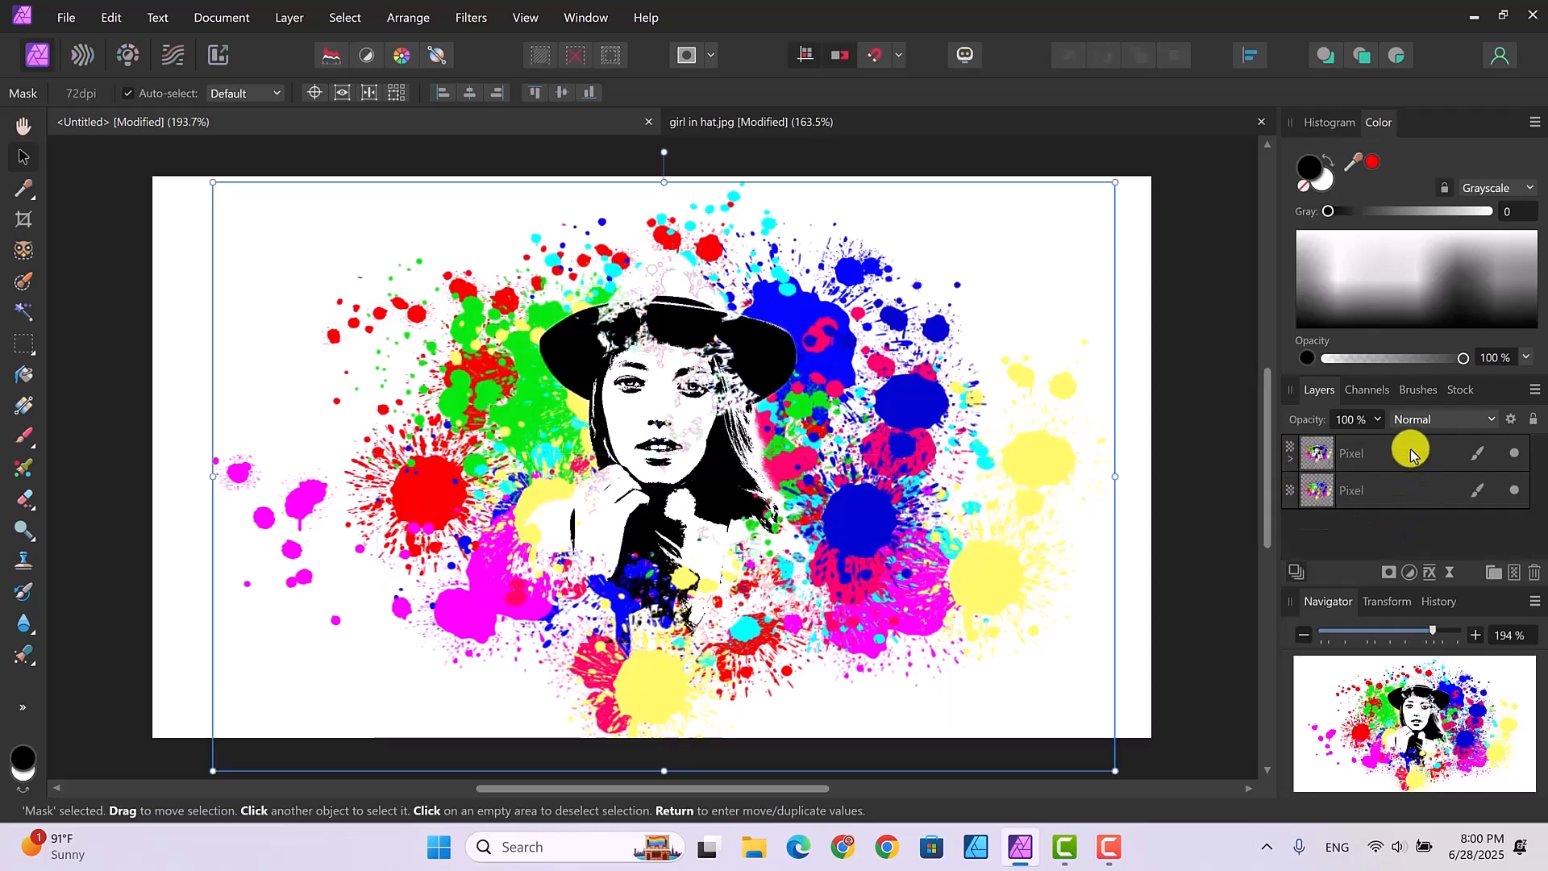
pyautogui.click(1397, 490)
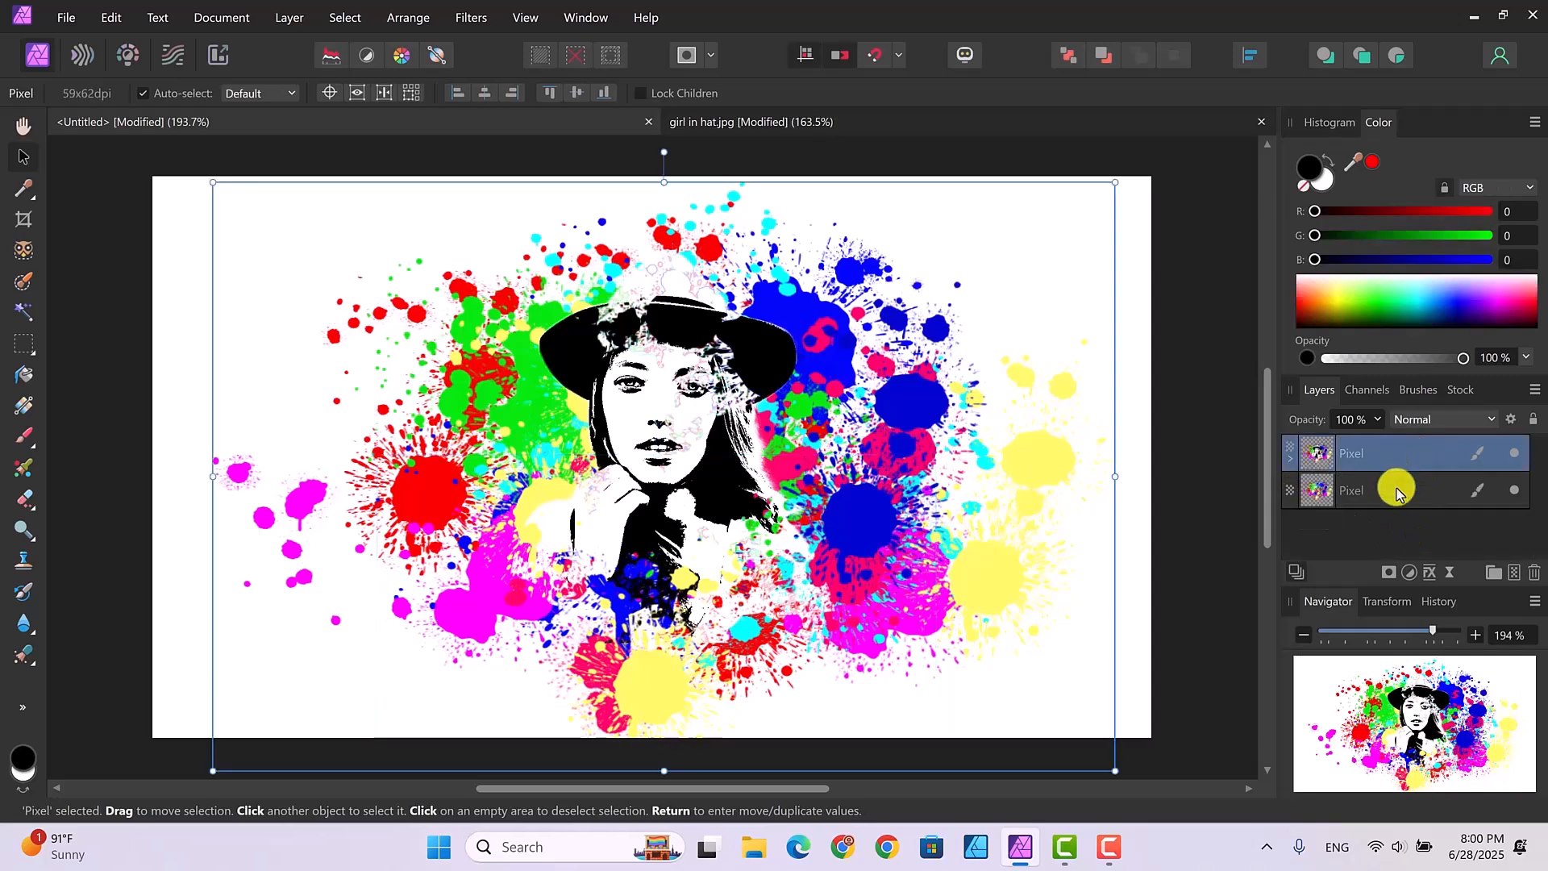
pyautogui.keyDown('shift'); pyautogui.click(1383, 450); pyautogui.keyUp('shift')
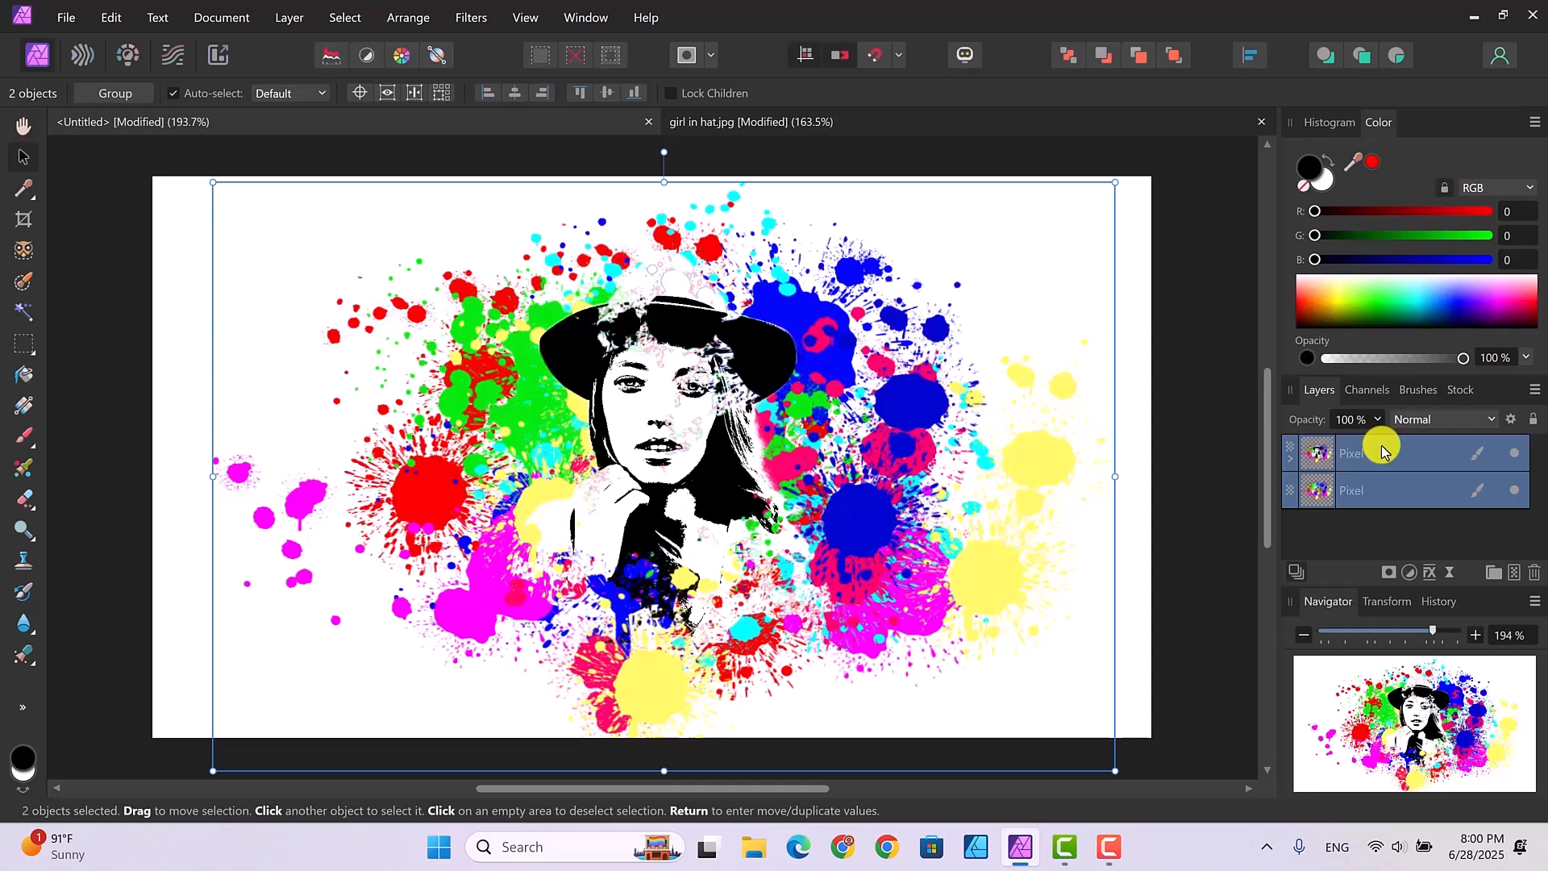
pyautogui.rightClick(1382, 450)
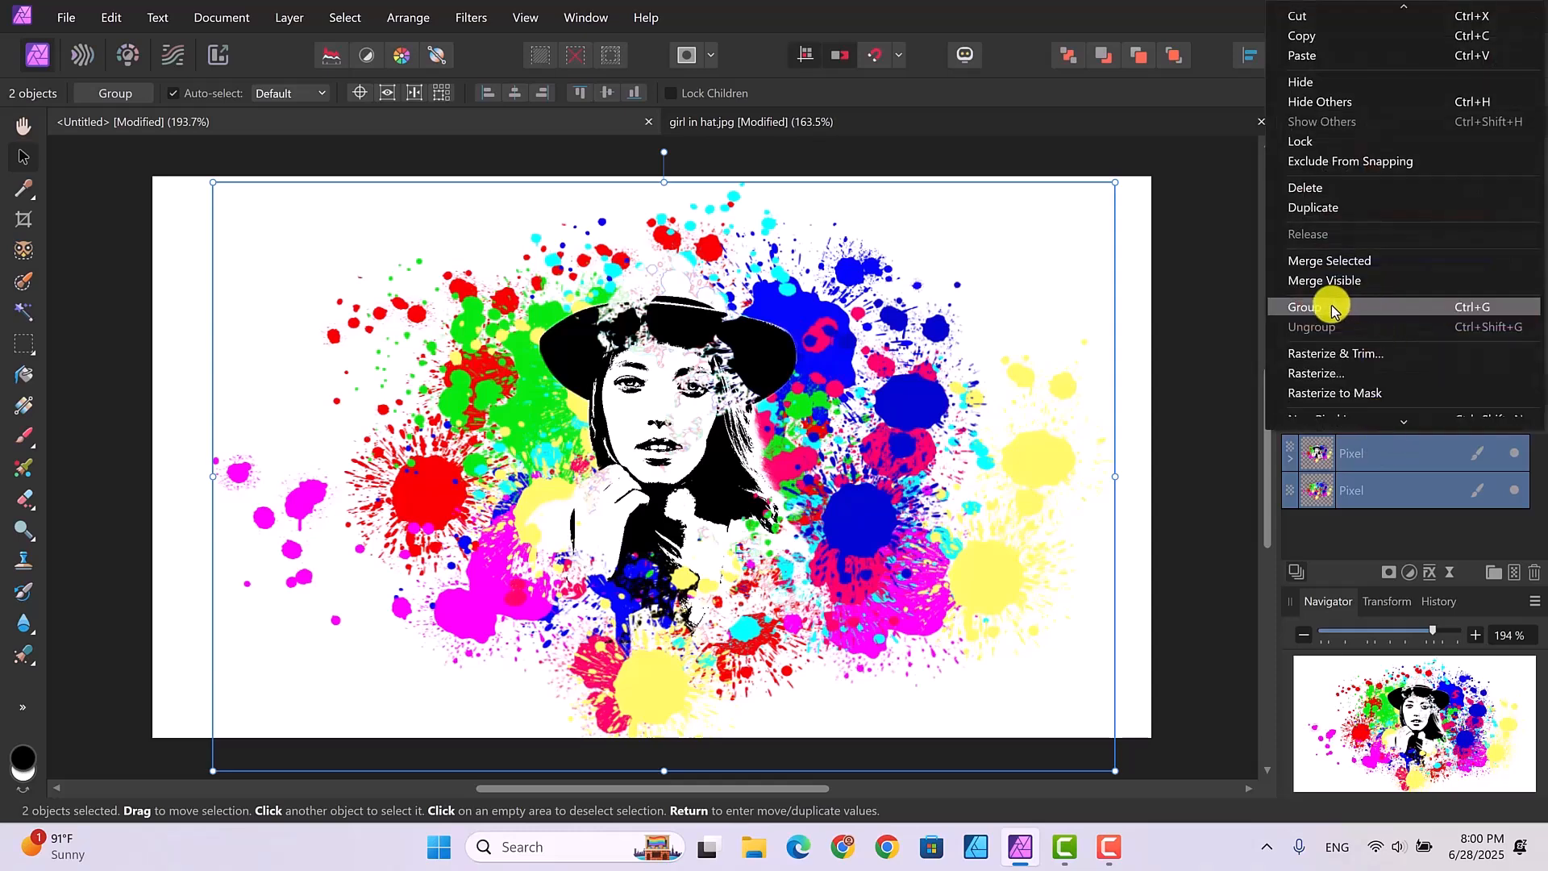
pyautogui.click(1362, 303)
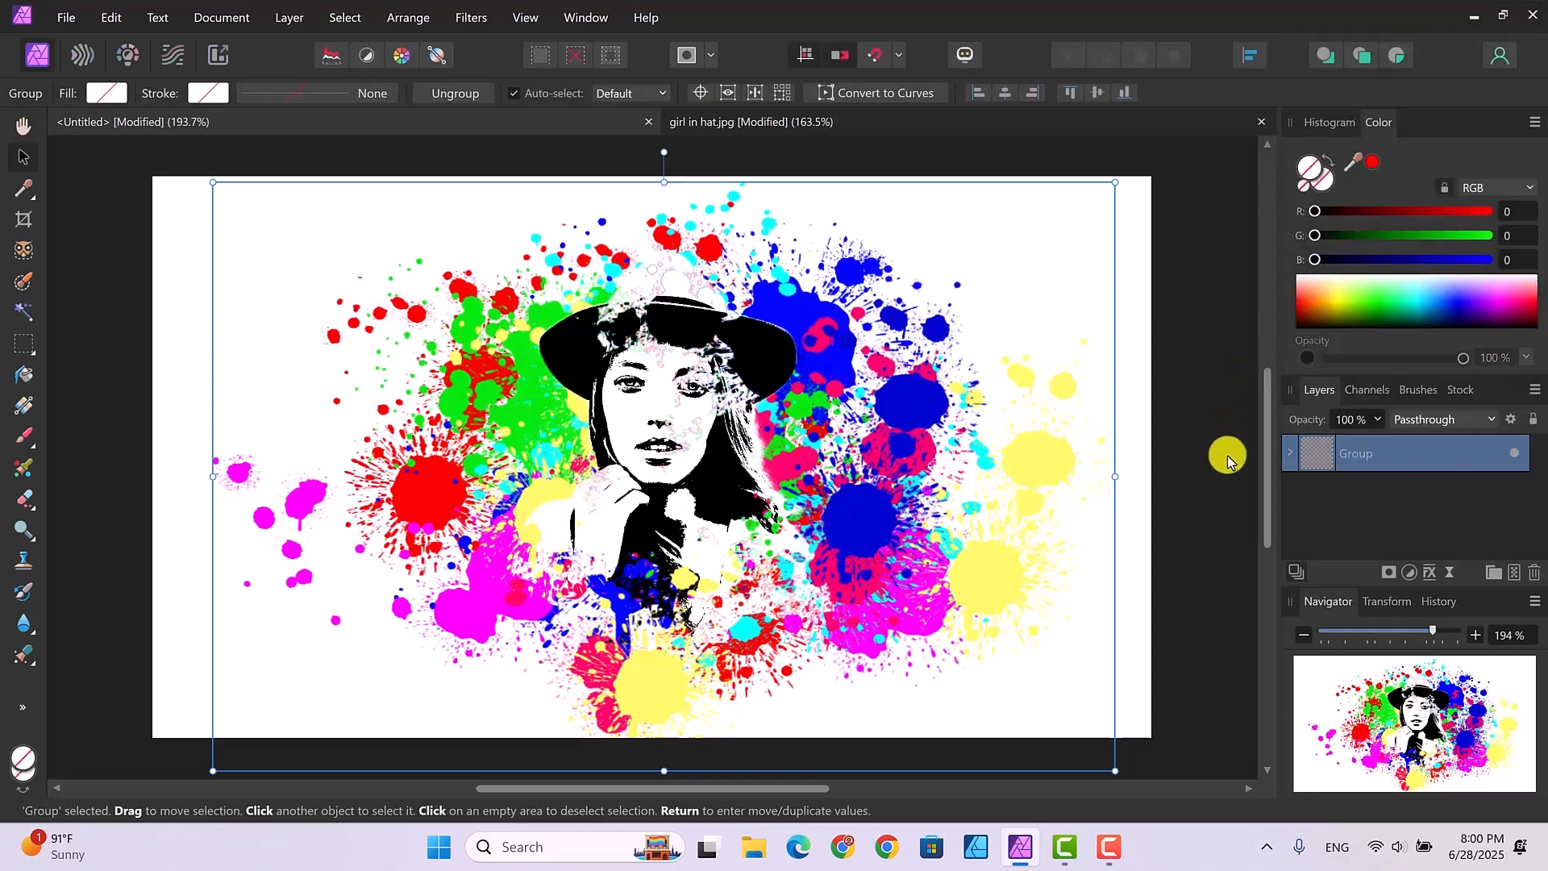
# Rename the new layer group as "group"
pyautogui.doubleClick(1359, 456)
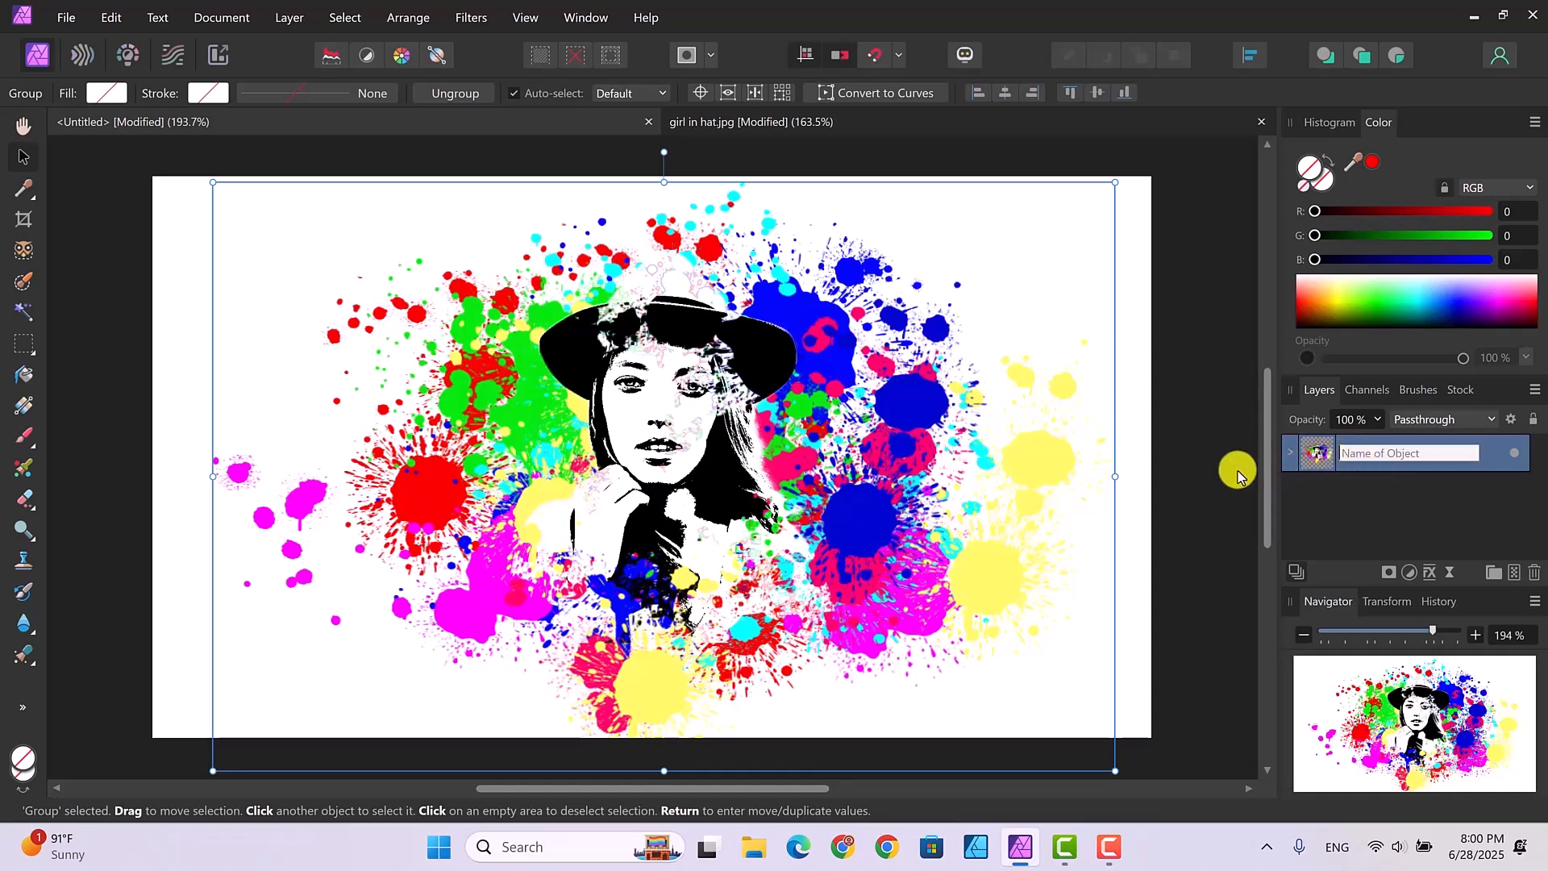
pyautogui.write('group')
pyautogui.press('Return')
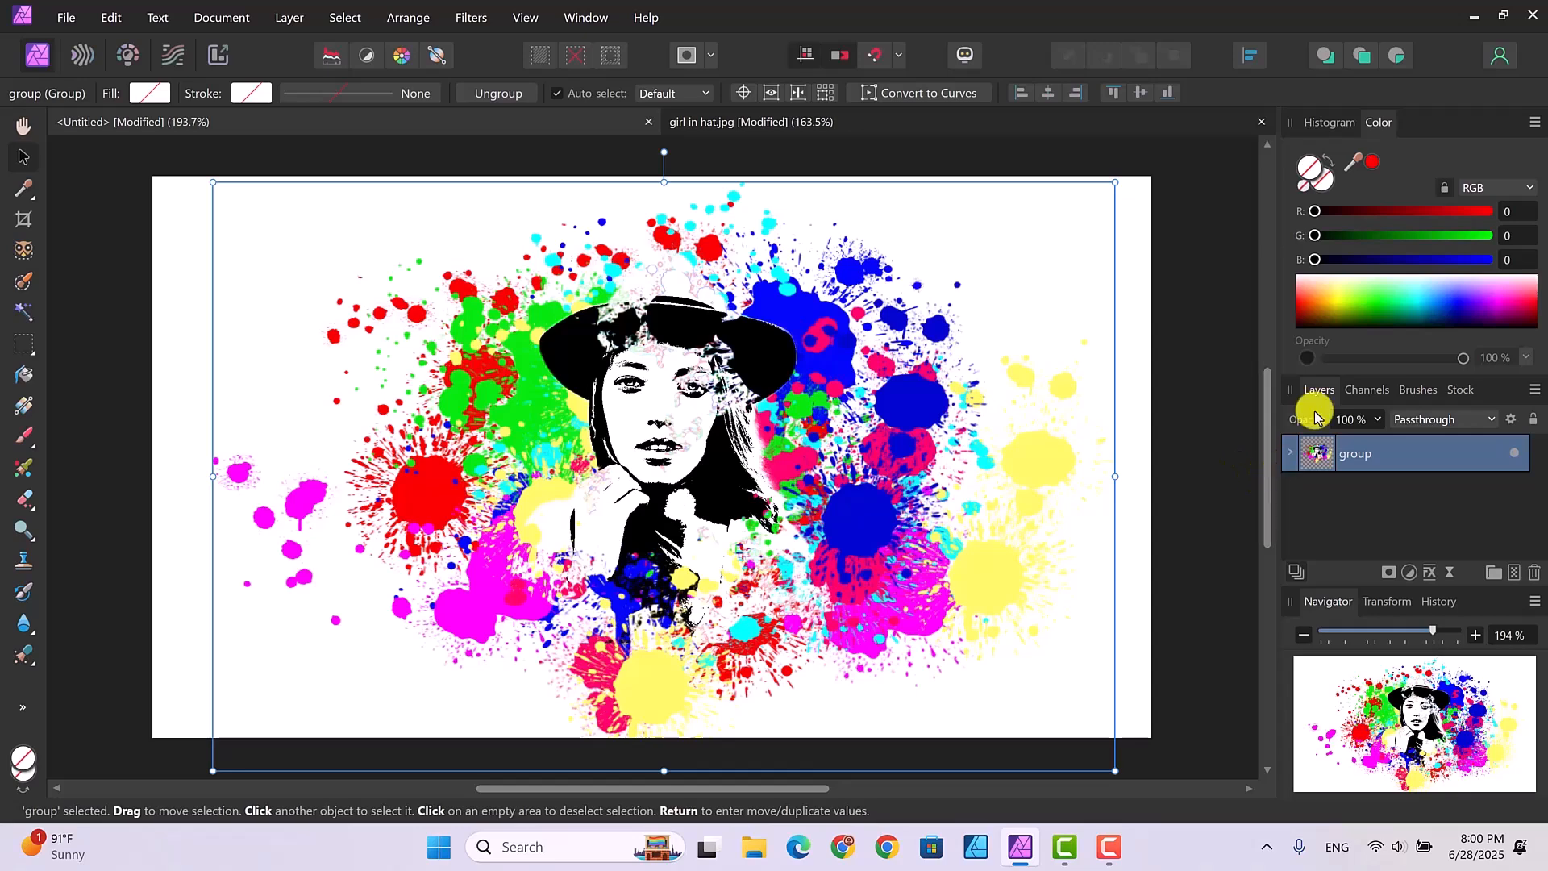
# Expand the group and set the upper Pixel layer's blend mode to Lighten
pyautogui.click(1290, 453)
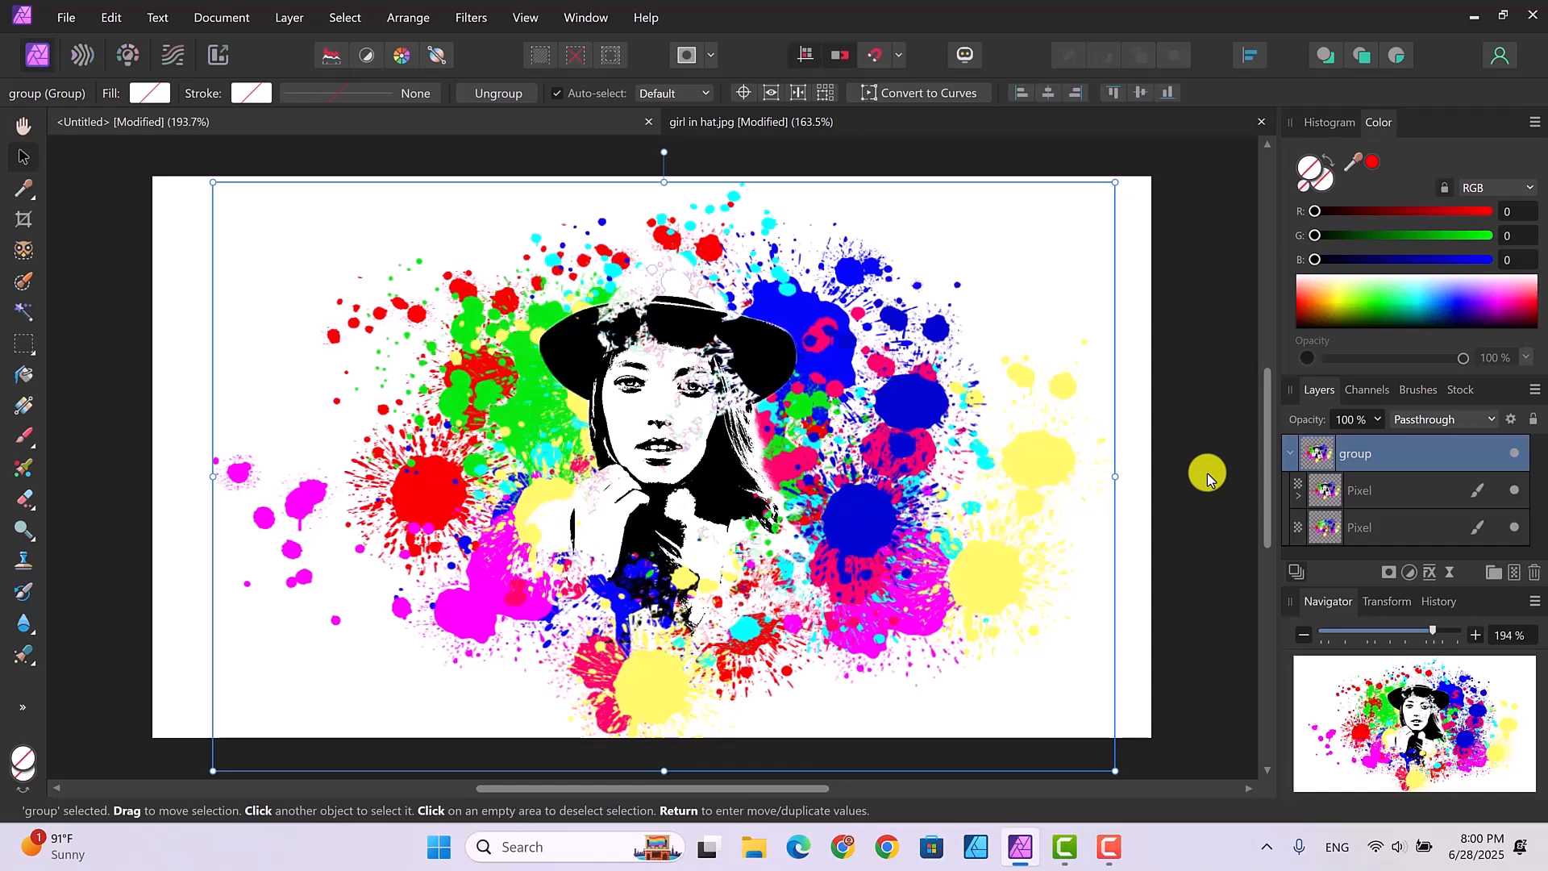
pyautogui.click(1401, 494)
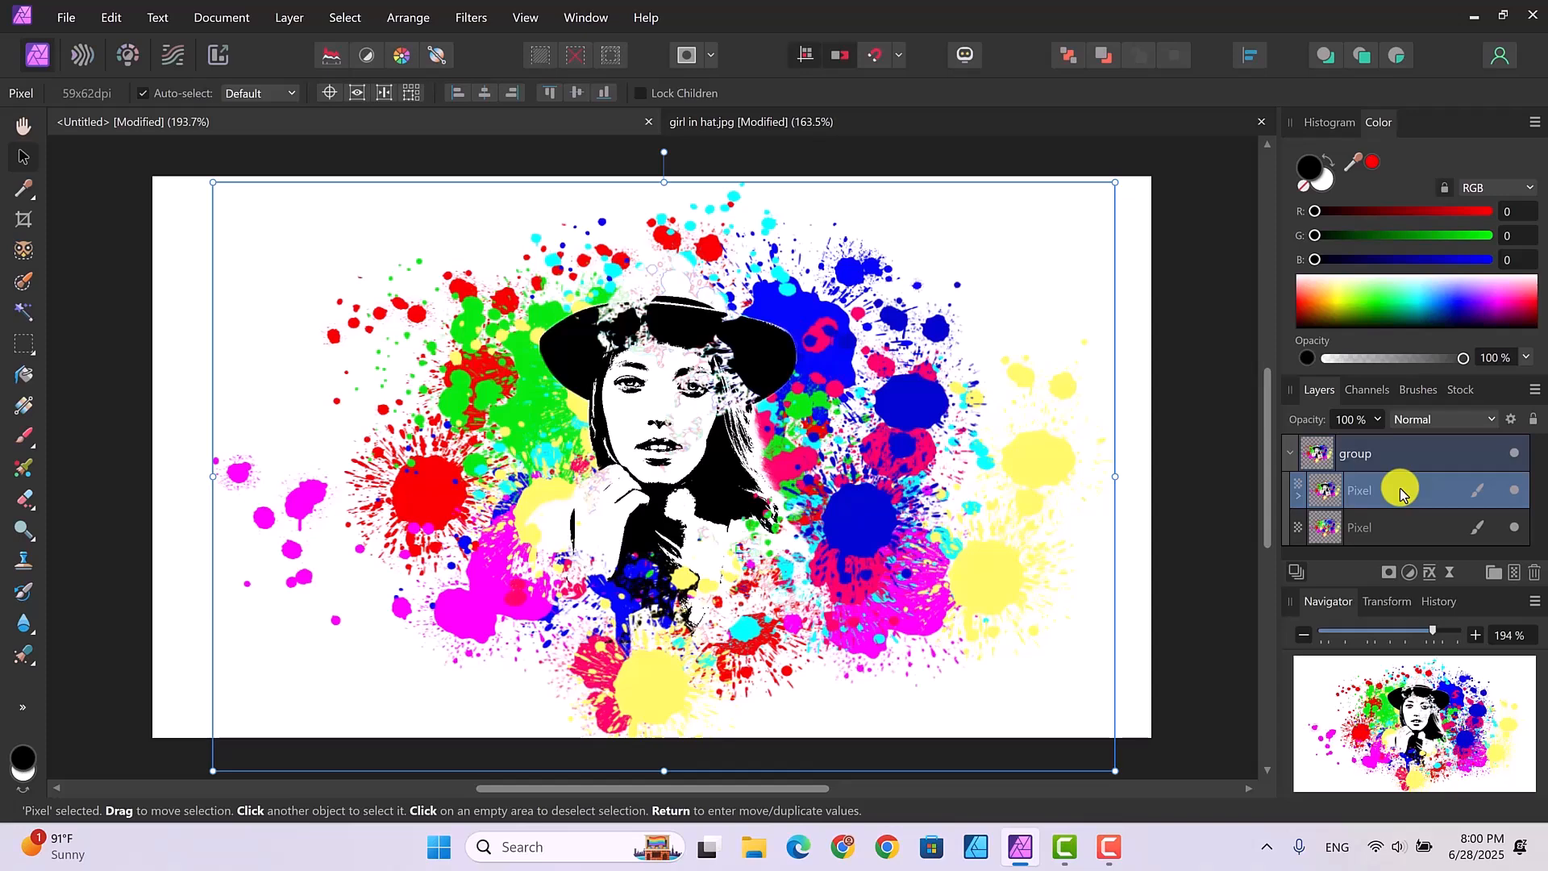
pyautogui.click(1492, 421)
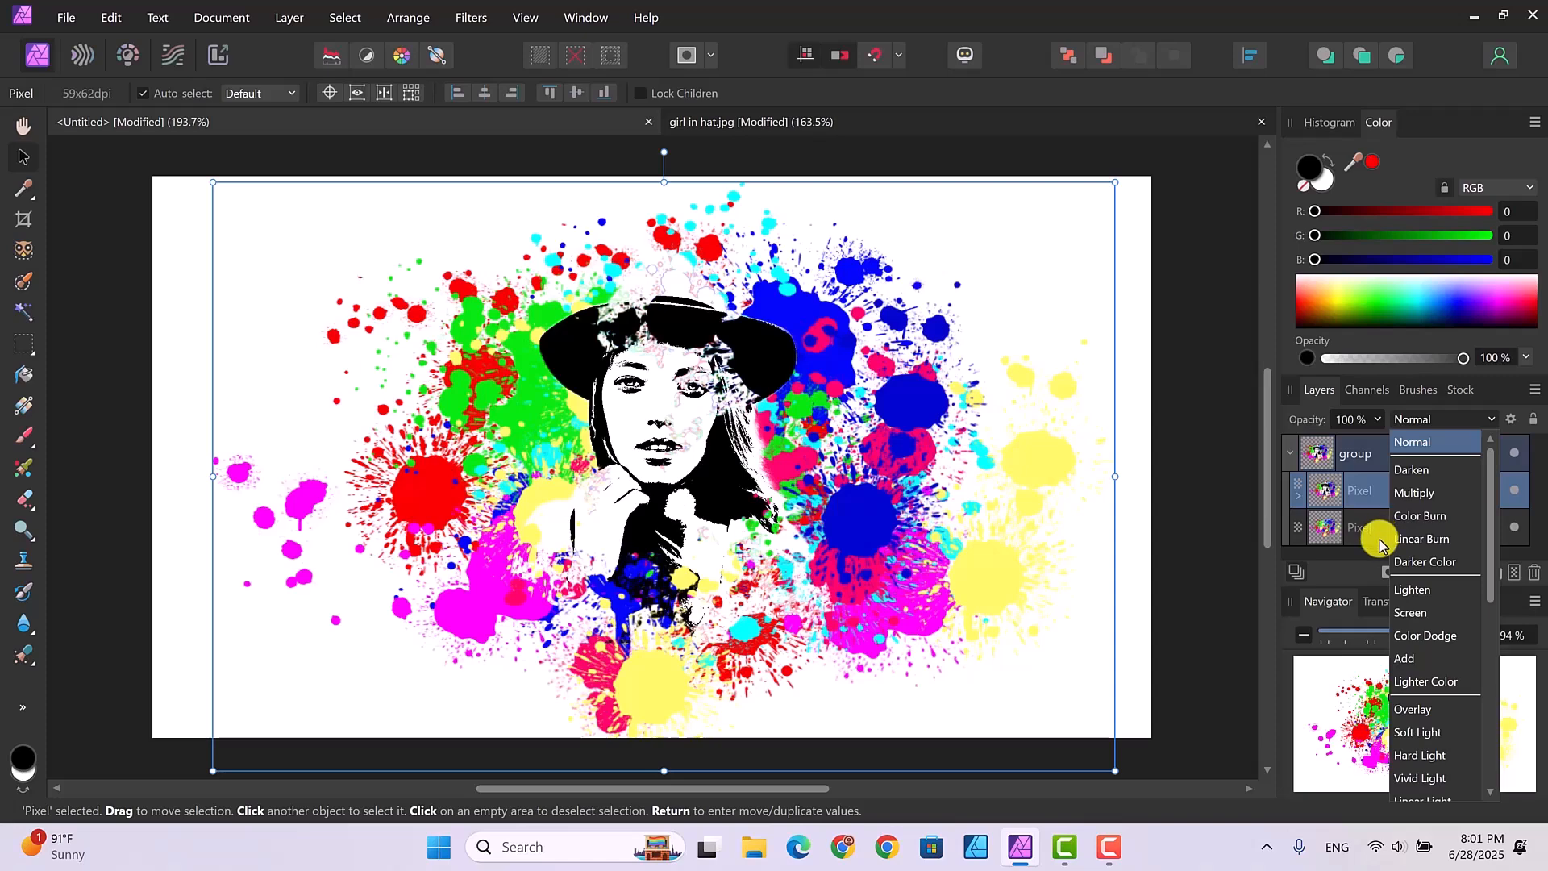
pyautogui.click(1419, 591)
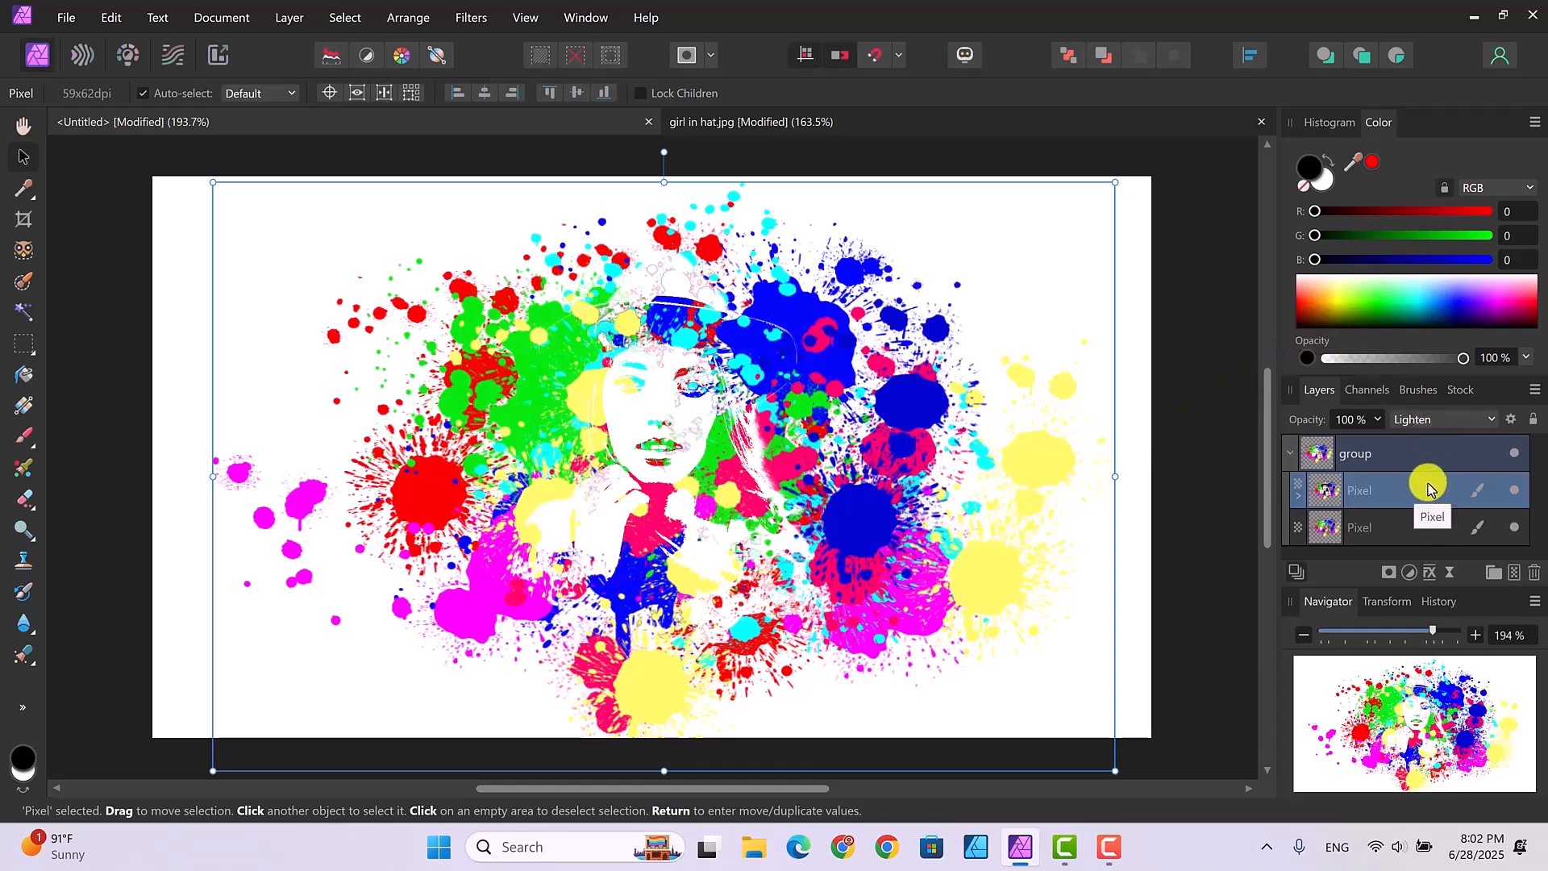
# Add a Vibrance adjustment above the upper Pixel layer with vibrance 13% and saturation 49%
pyautogui.click(1411, 573)
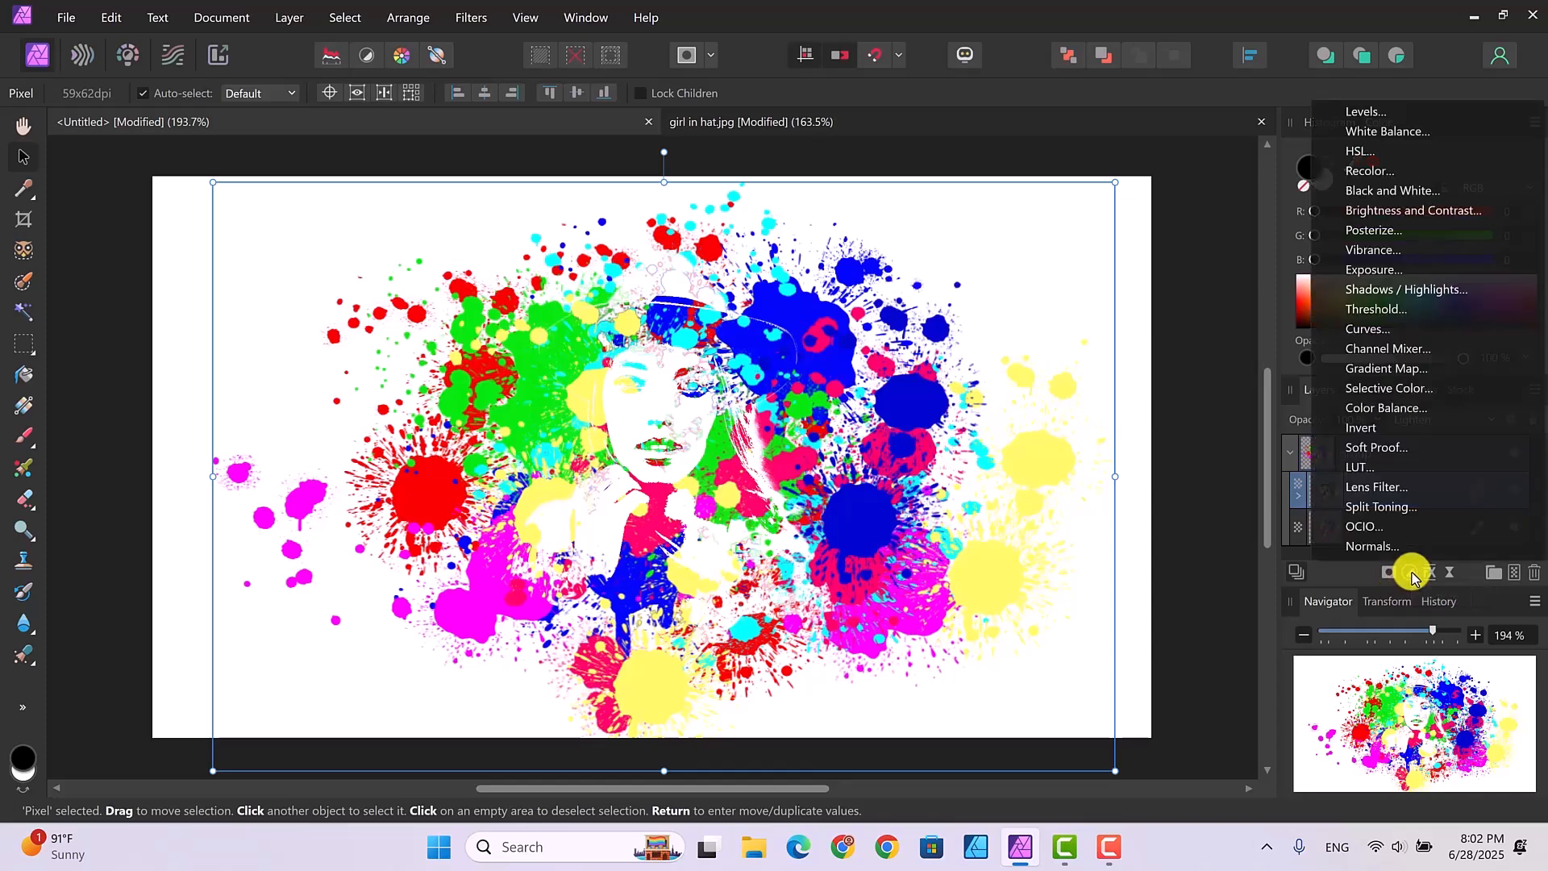
pyautogui.click(1406, 251)
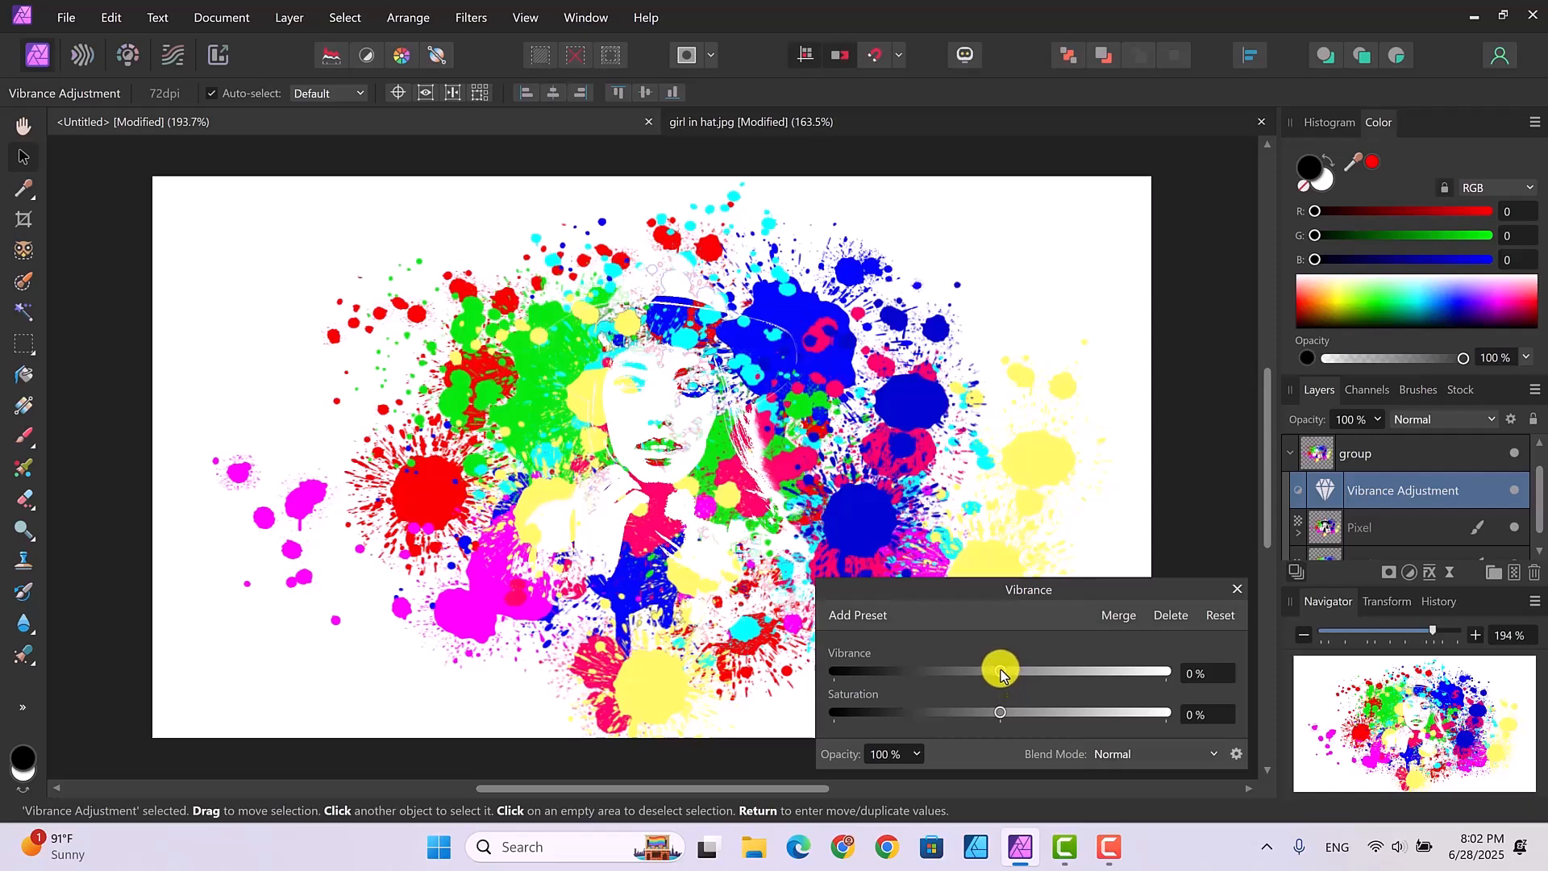
pyautogui.moveTo(1001, 674); pyautogui.dragTo(1081, 715)
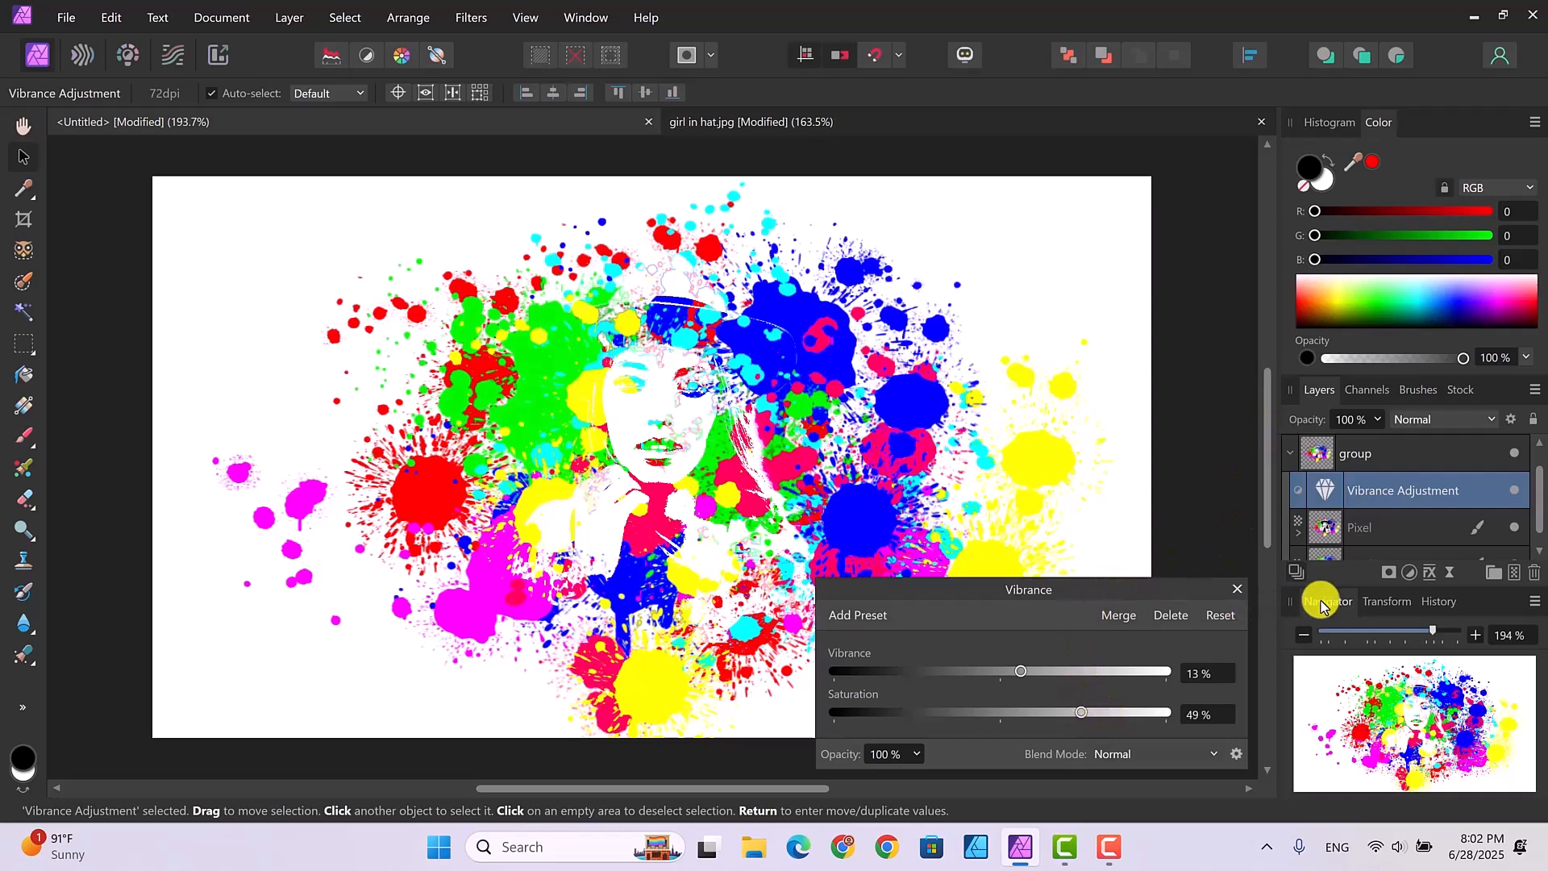
pyautogui.click(1399, 526)
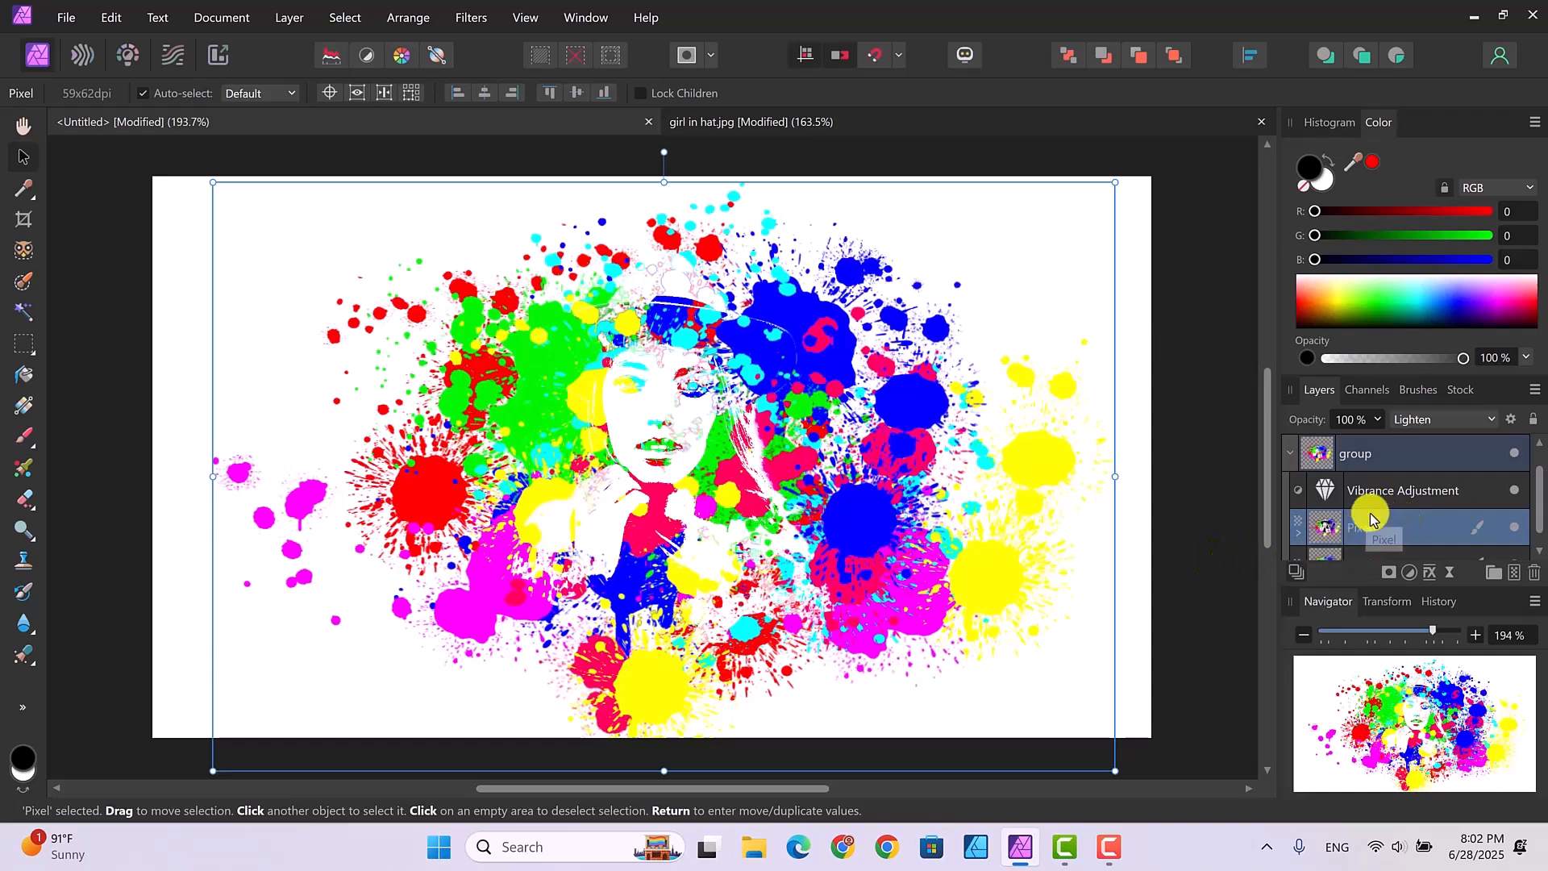
# Reopen the Vibrance adjustment and raise vibrance to 78% and saturation to 84%
pyautogui.doubleClick(1318, 490)
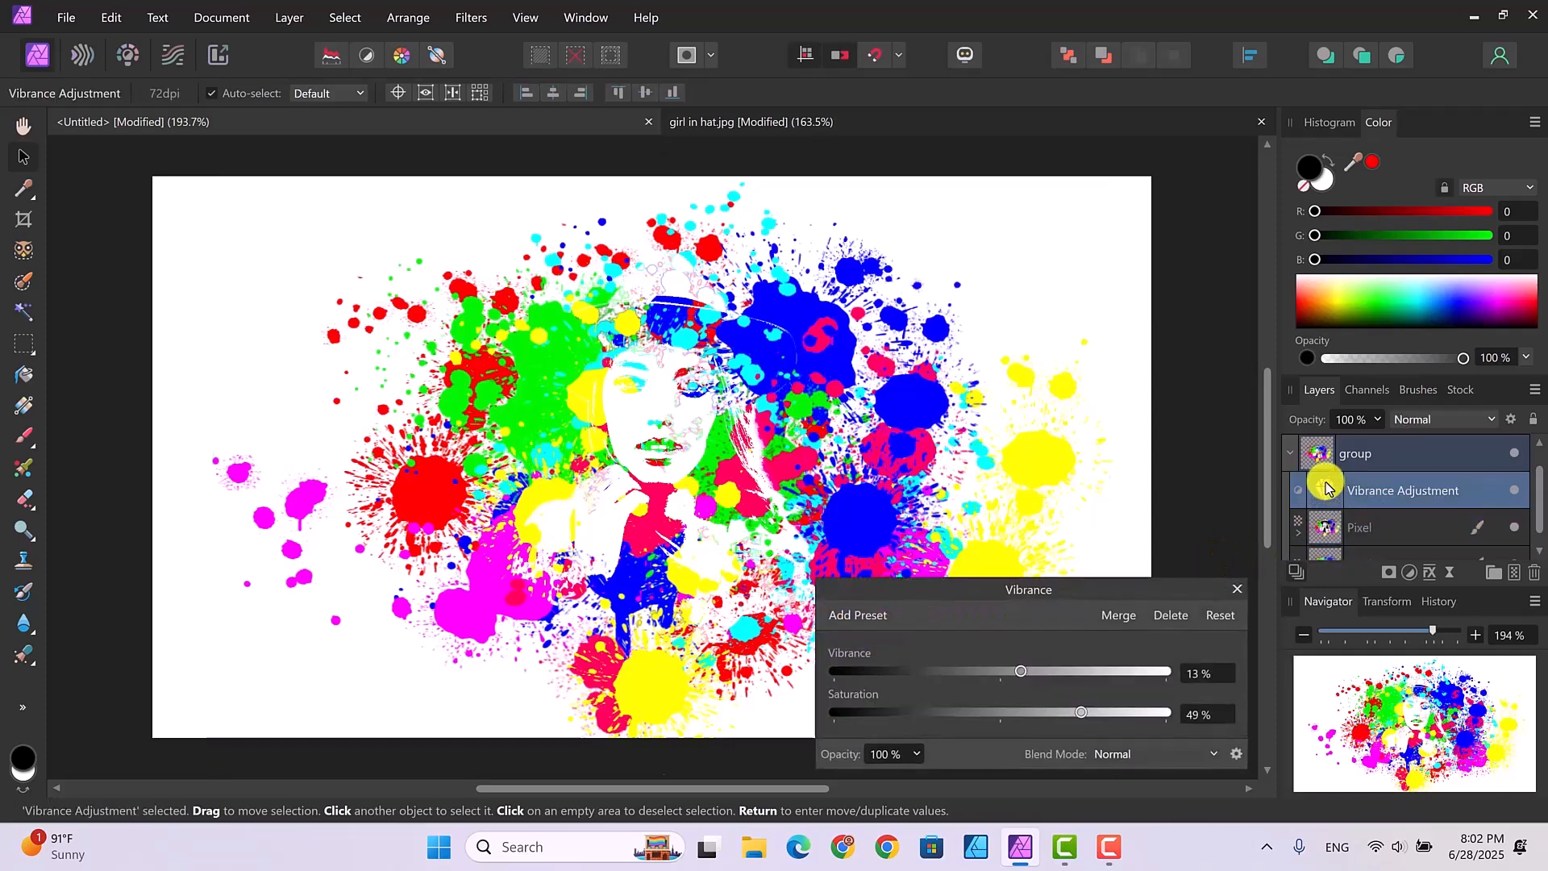
pyautogui.moveTo(1022, 671); pyautogui.dragTo(1117, 673)
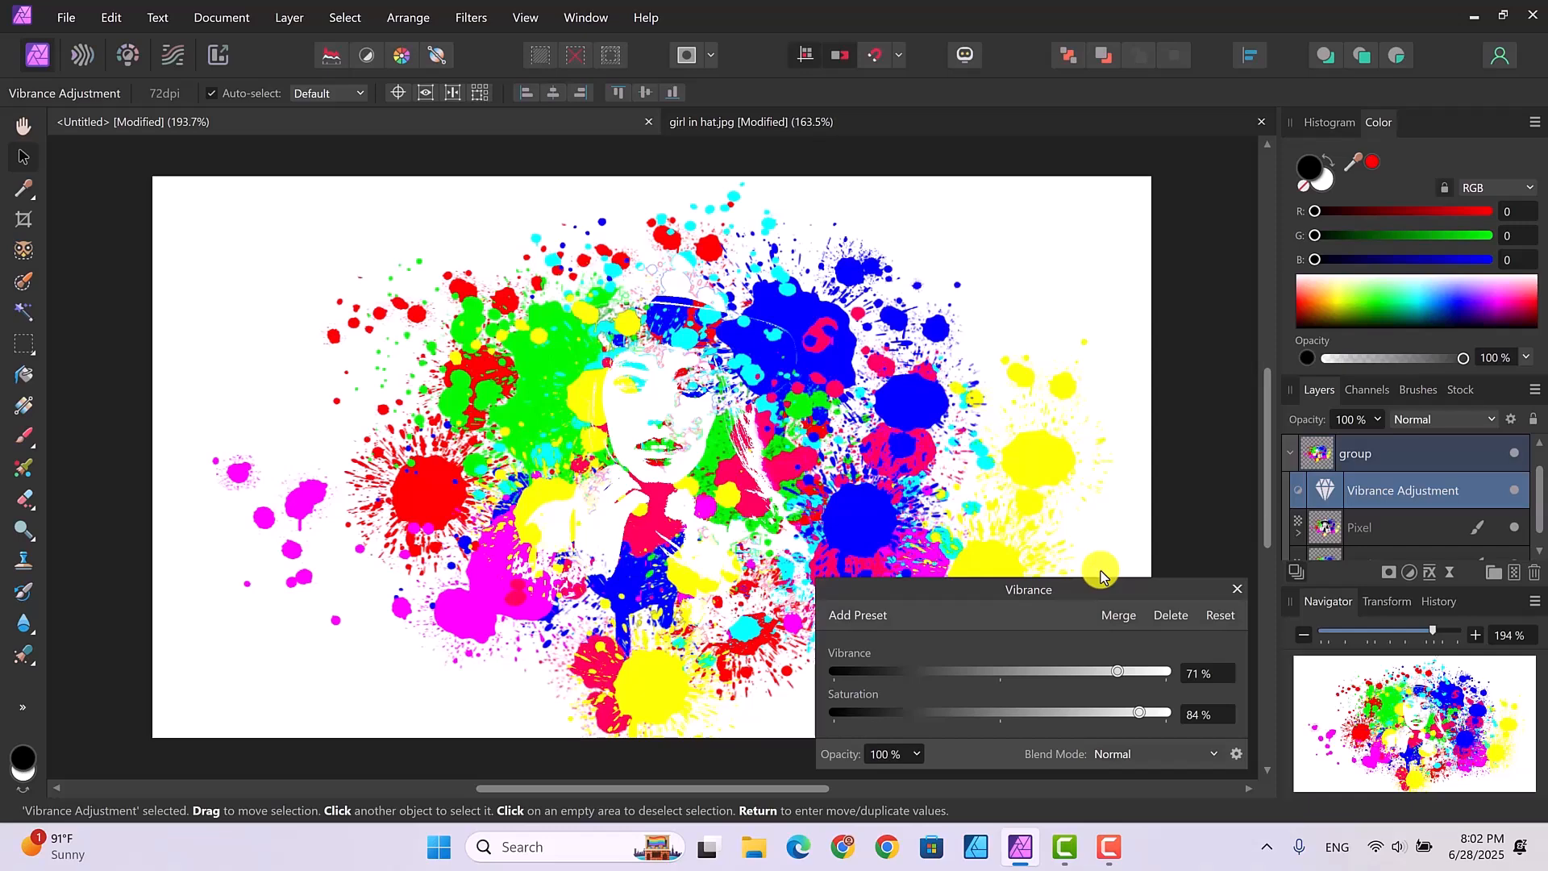
pyautogui.moveTo(1118, 671); pyautogui.dragTo(1130, 673)
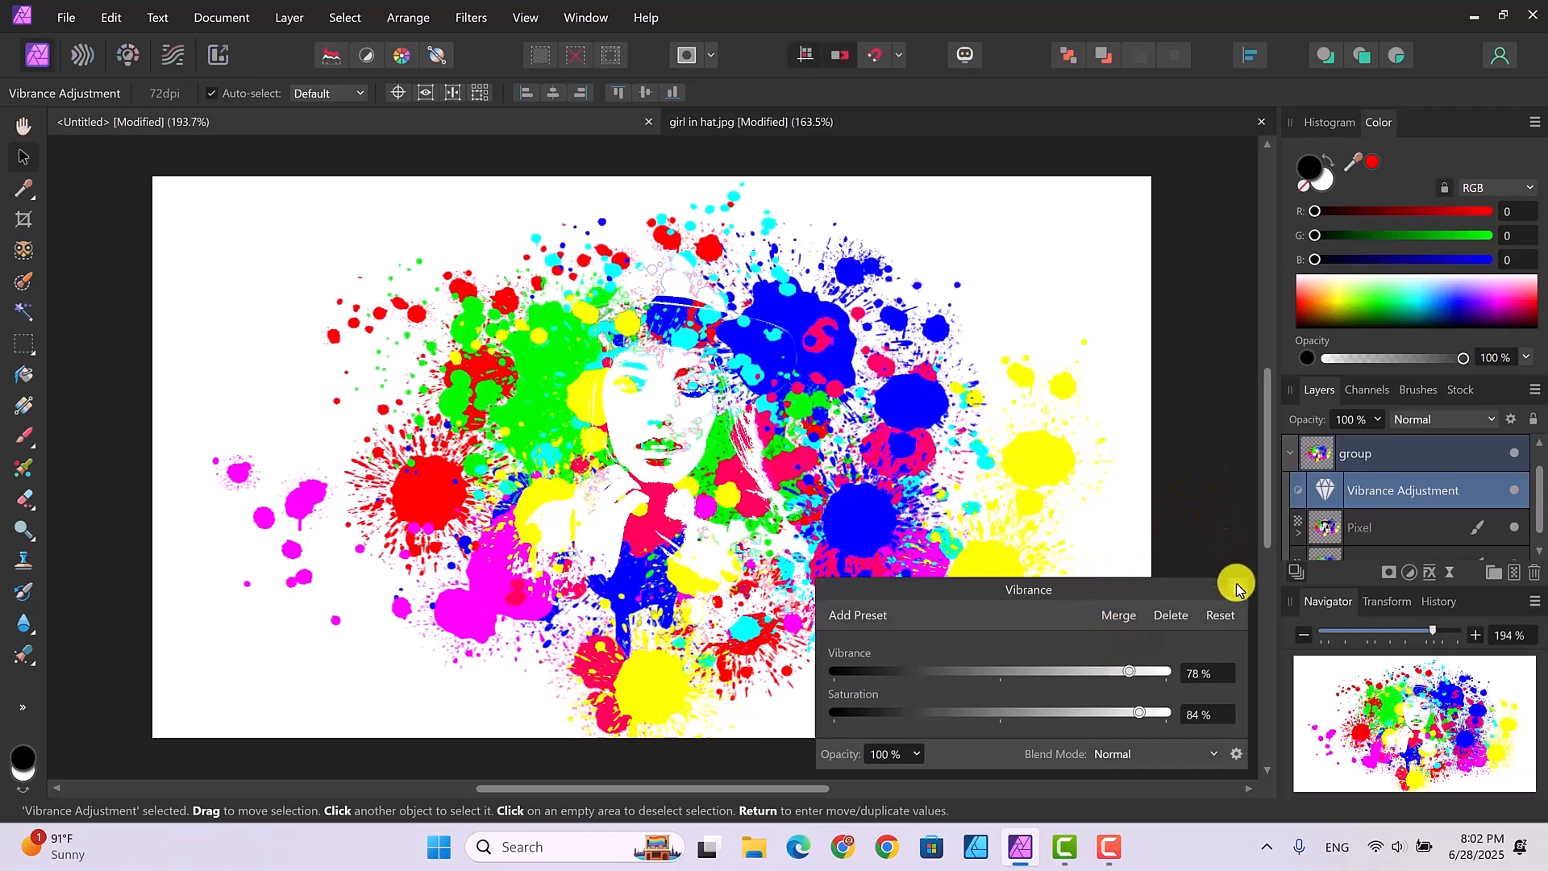
pyautogui.click(1238, 589)
# Add a new empty pixel layer and name it "black"
pyautogui.click(1290, 453)
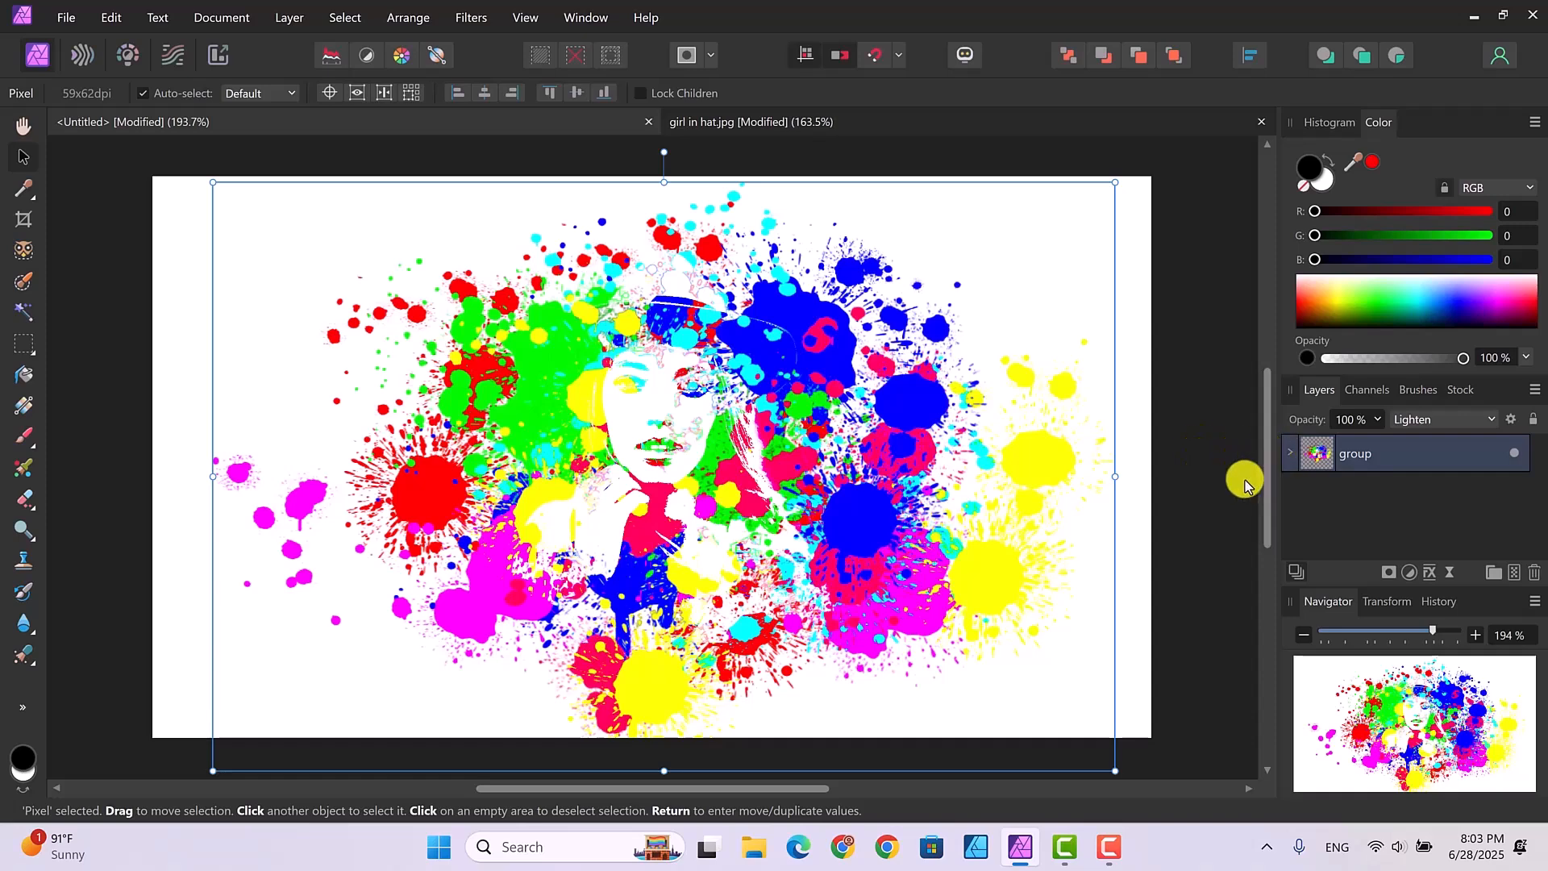
pyautogui.click(1514, 575)
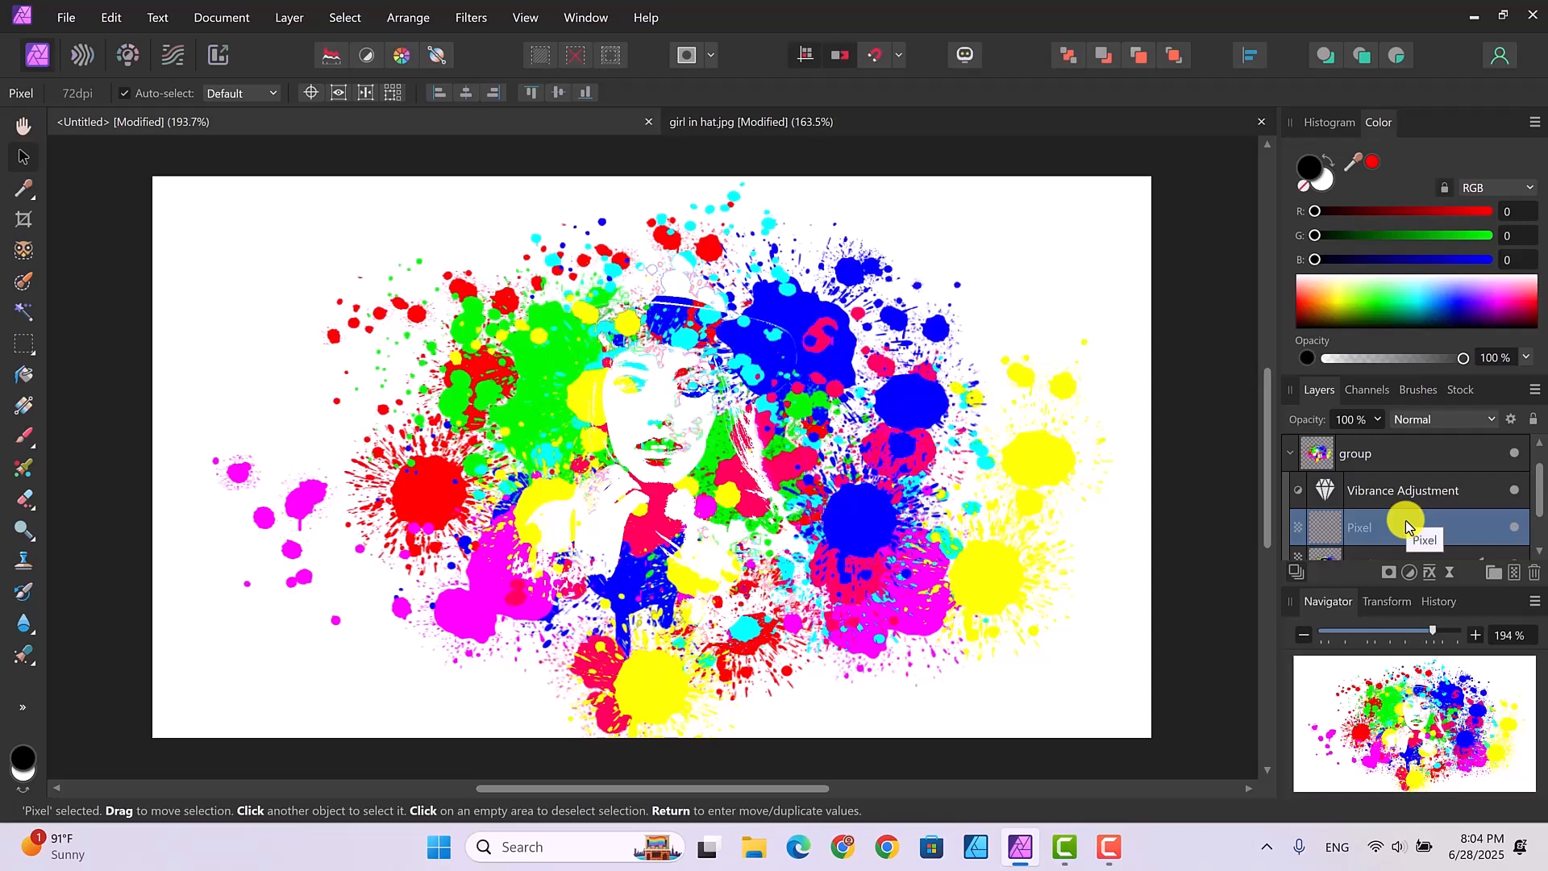
pyautogui.doubleClick(1359, 530)
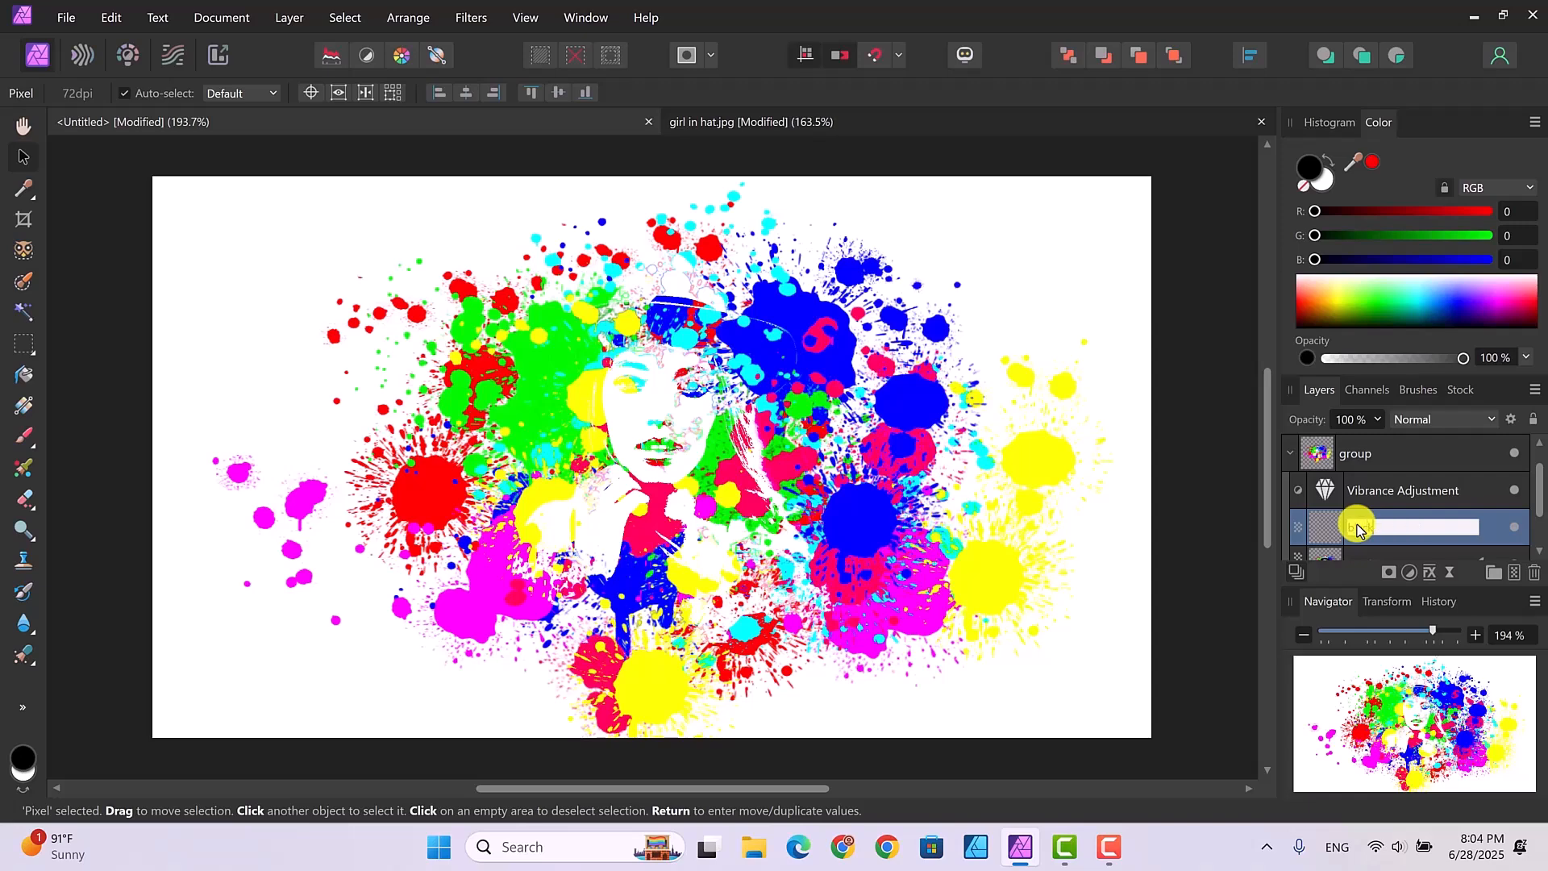
pyautogui.write('black')
pyautogui.press('Return')
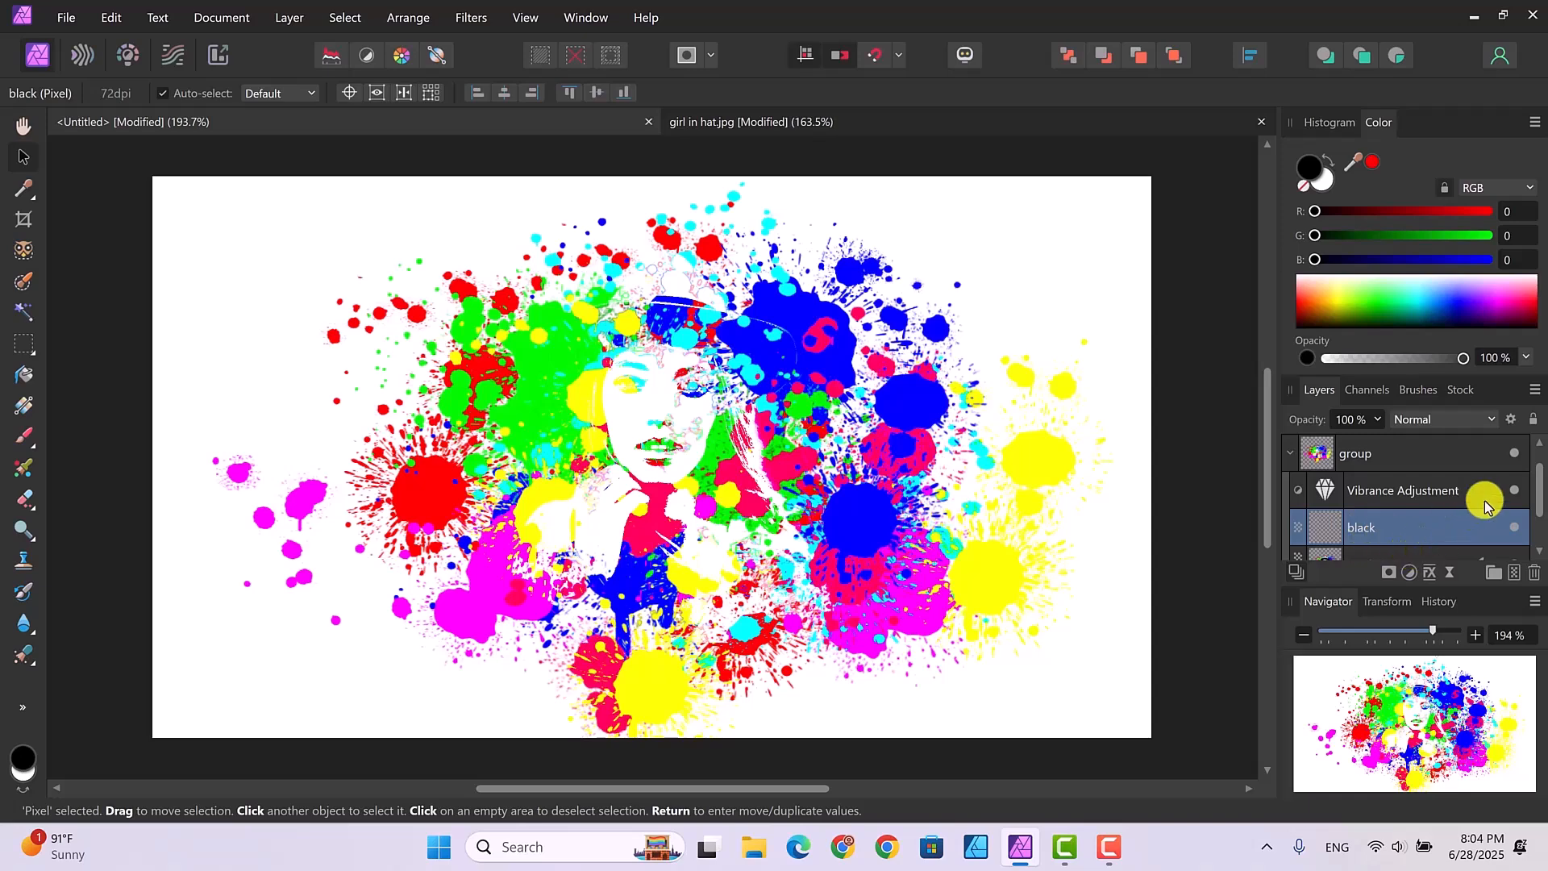
# Move the "black" layer beneath the group and flood fill it with black
pyautogui.moveTo(1331, 528); pyautogui.dragTo(1336, 559)
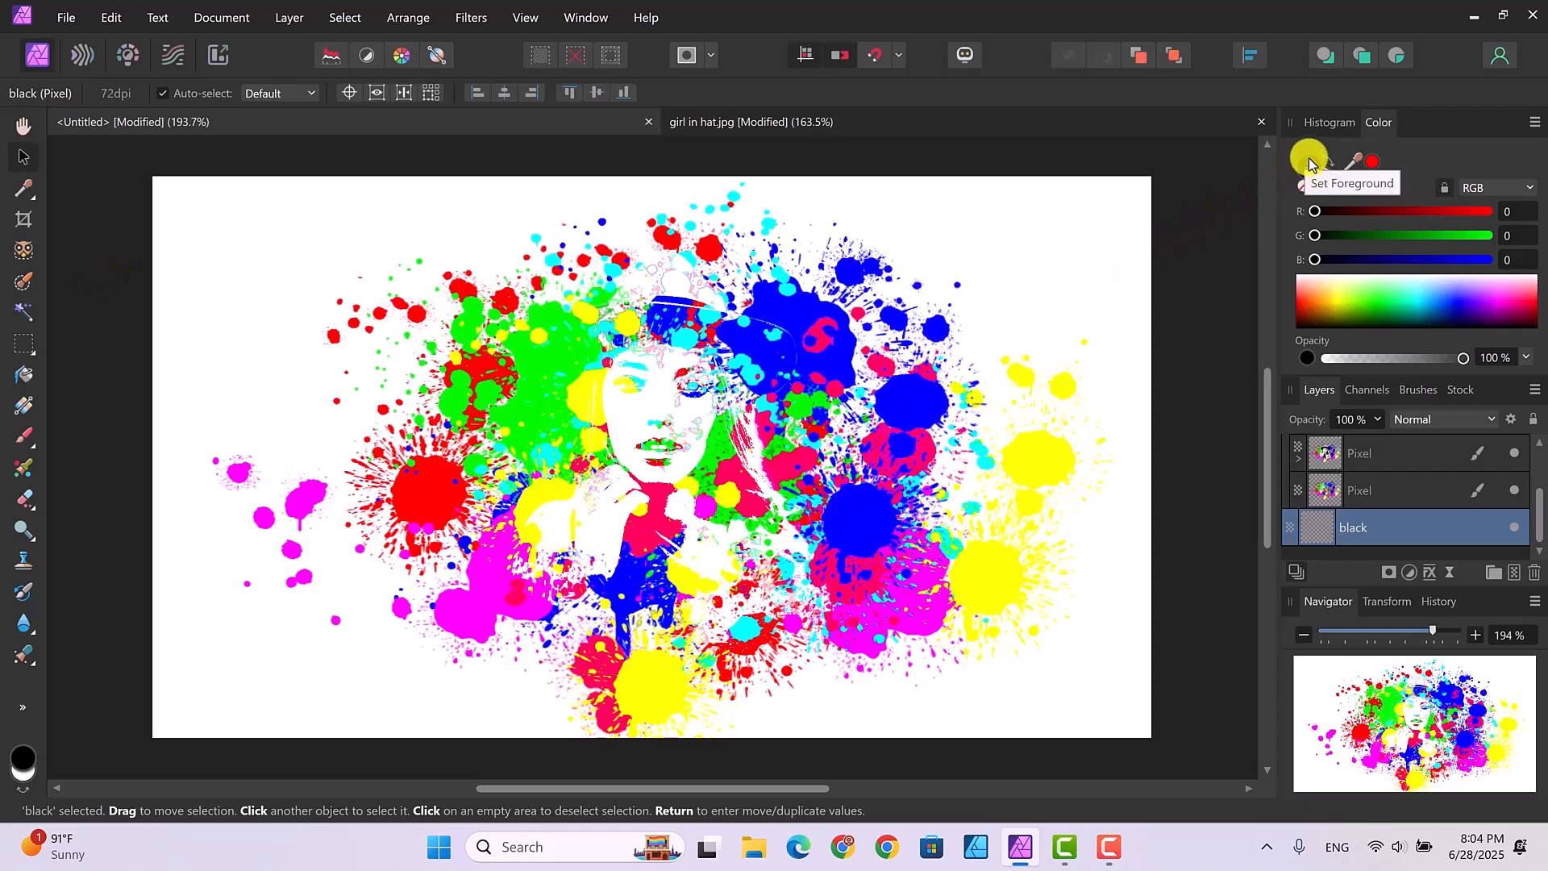
pyautogui.click(22, 375)
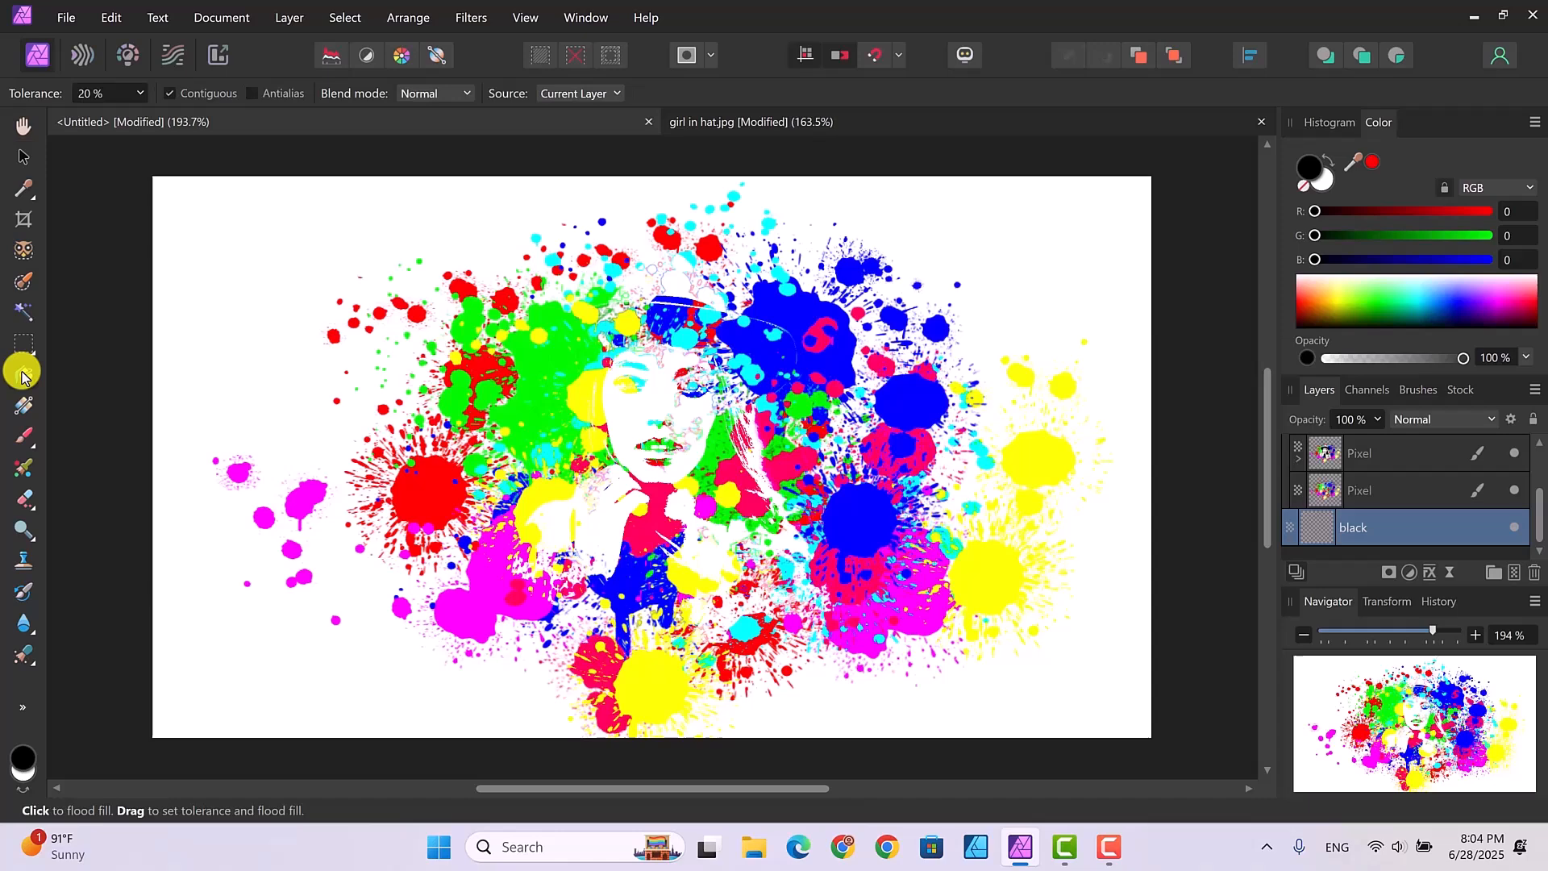
pyautogui.click(562, 426)
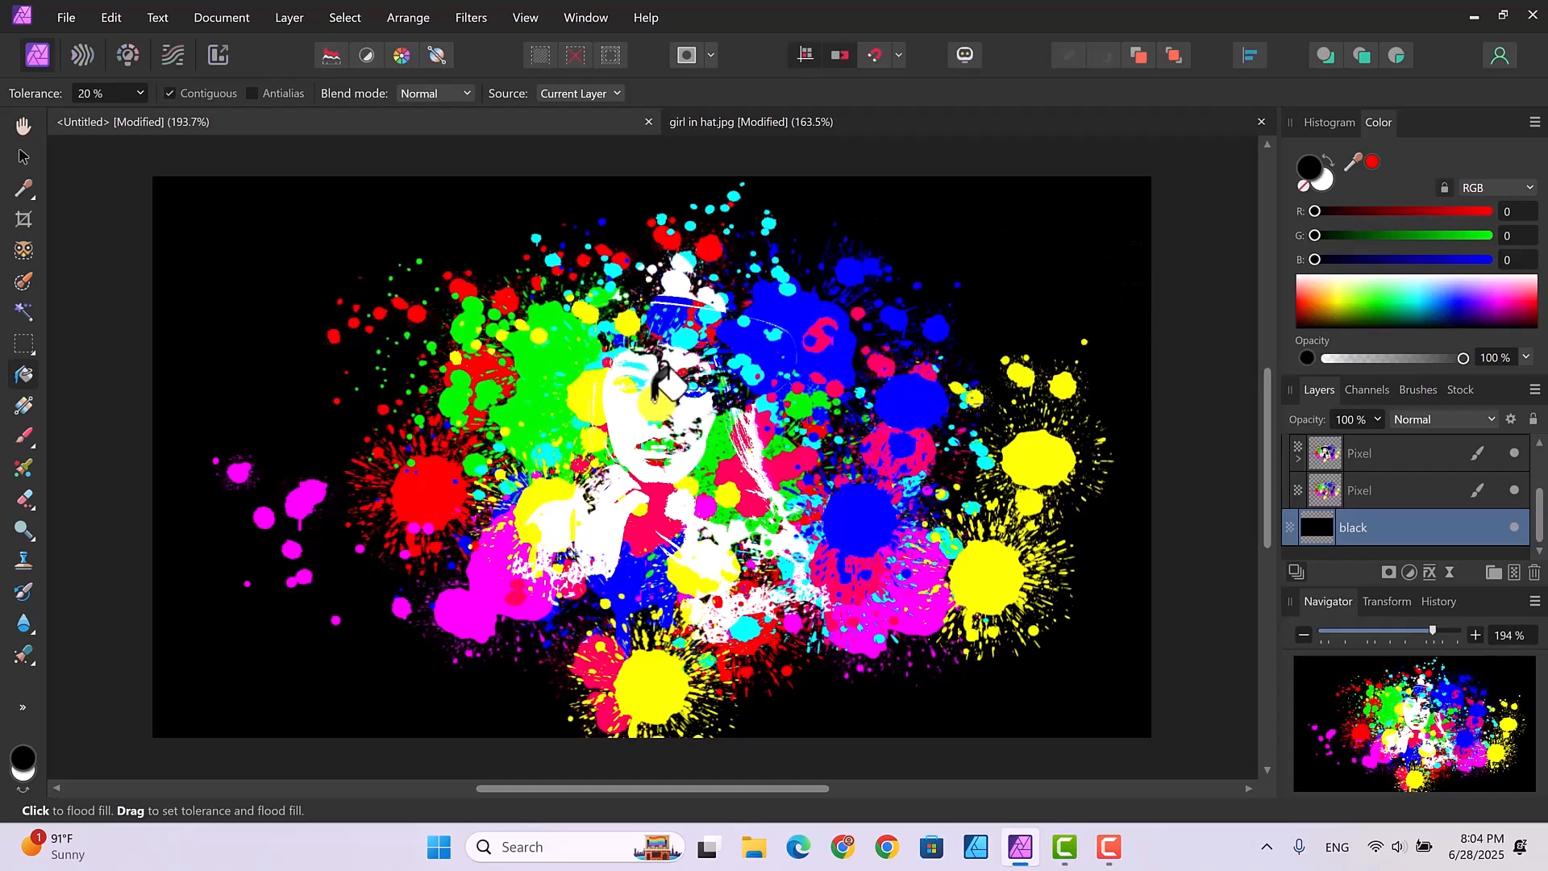
# Switch to the Move Tool and hide the "black" background layer
pyautogui.click(23, 157)
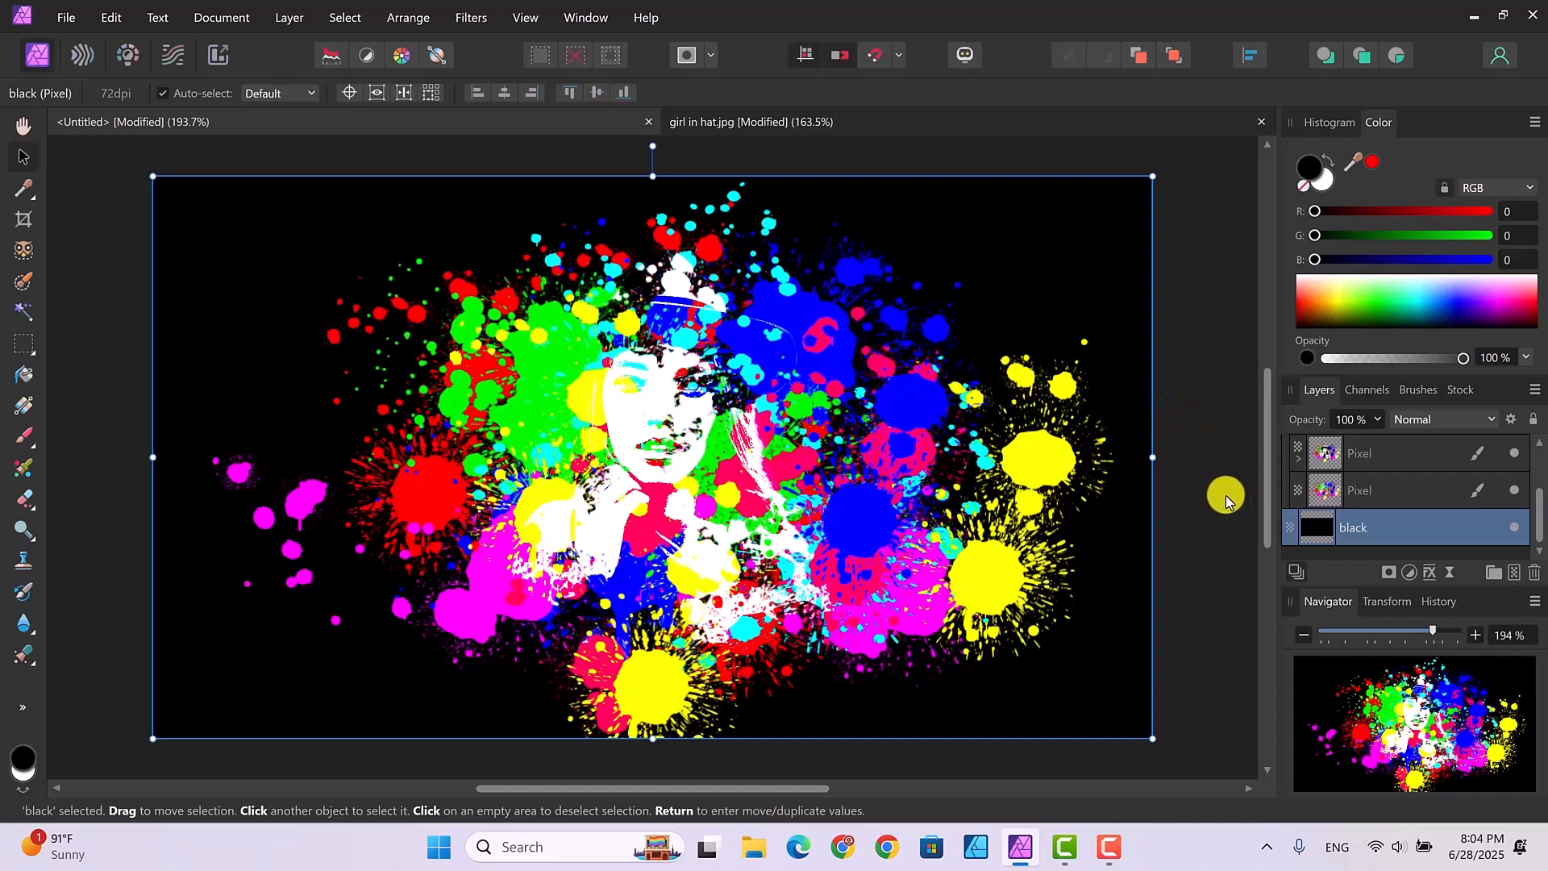
pyautogui.click(1516, 529)
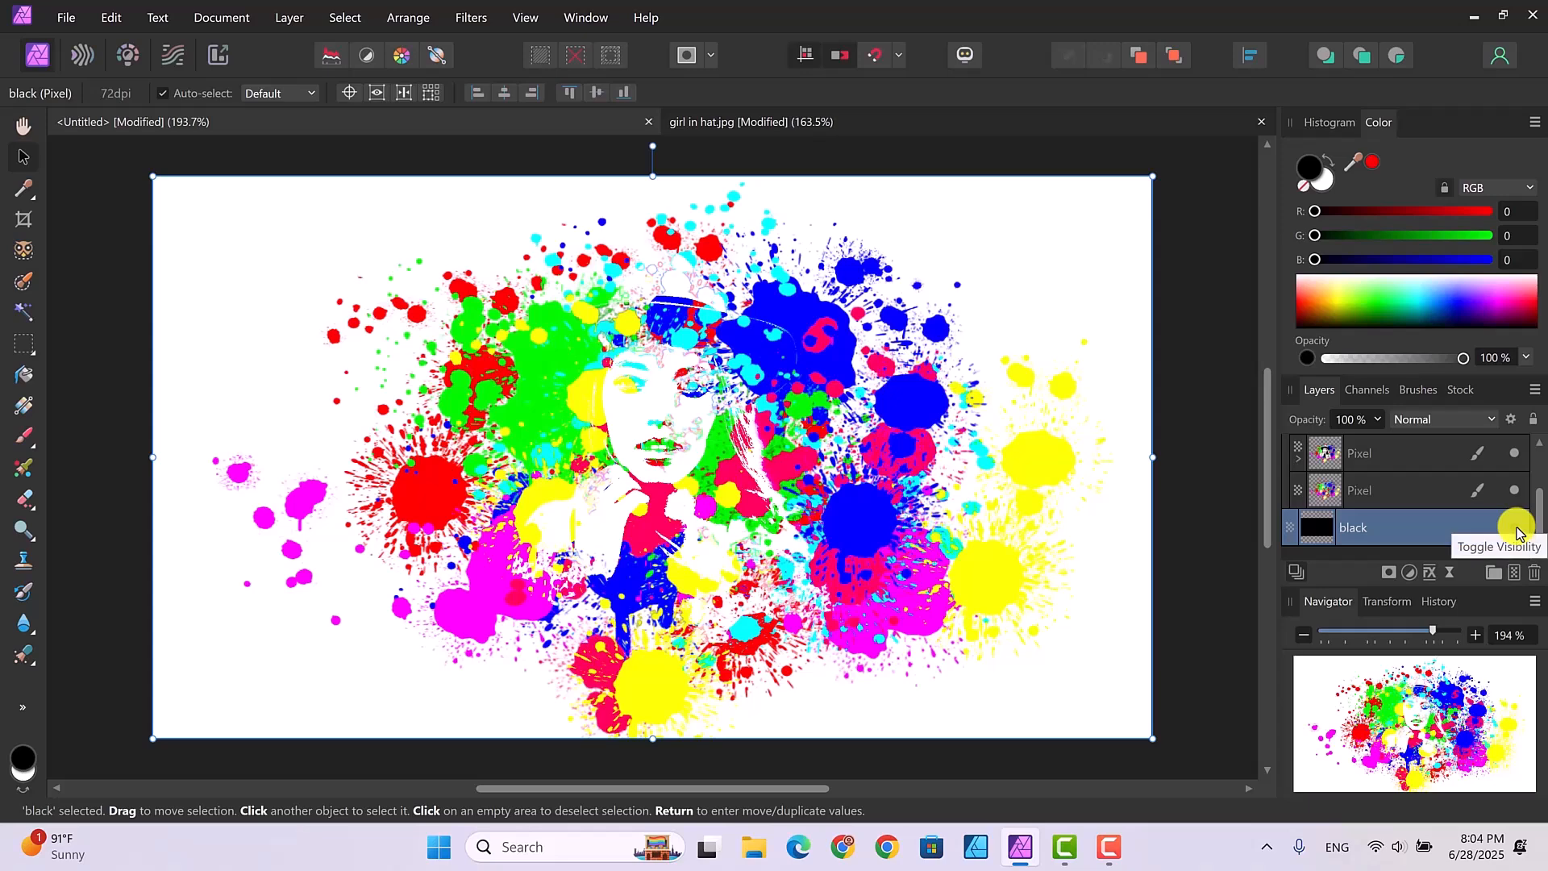
# Preview the artwork against the "black" background layer and hide that layer again
pyautogui.click(1516, 530)
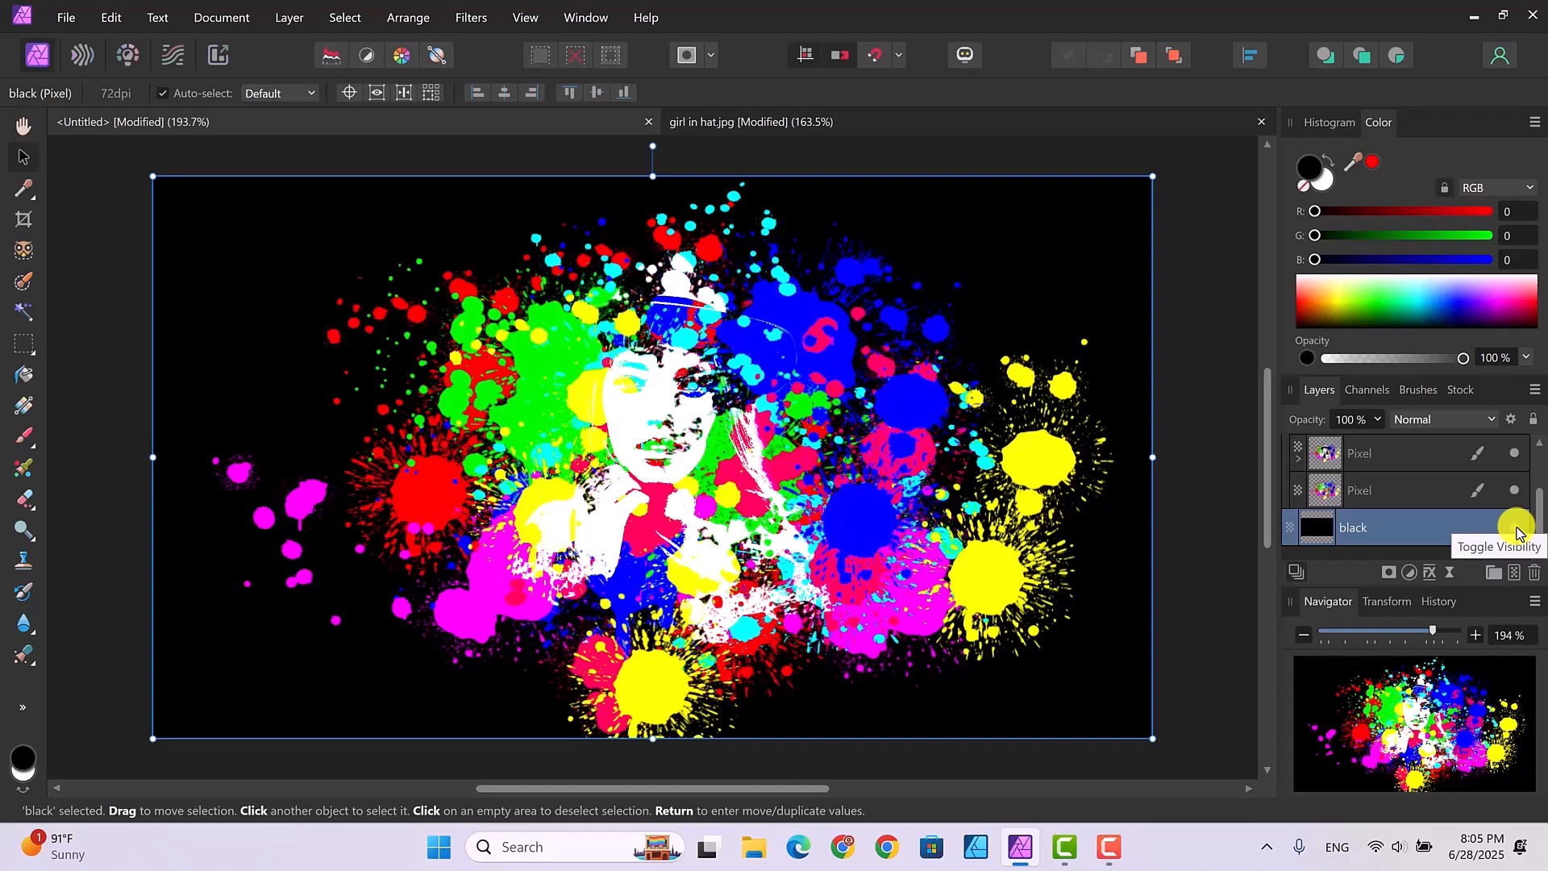
pyautogui.click(1516, 529)
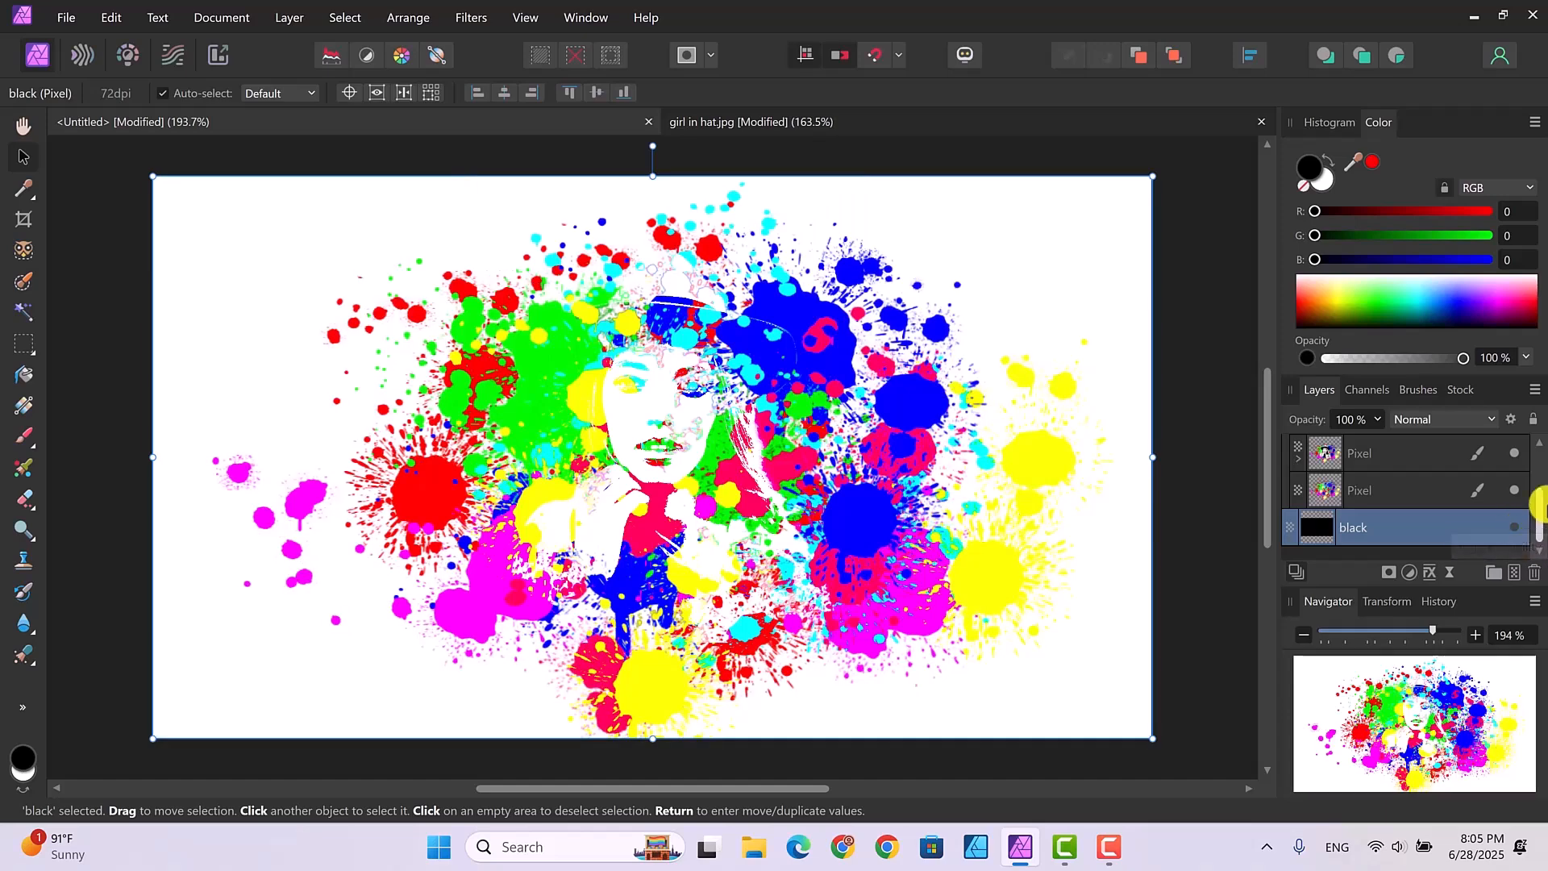
# Select the whole splatter group, move it slightly up and to the left on the canvas, and deselect it
pyautogui.moveTo(1541, 508); pyautogui.dragTo(1541, 477)
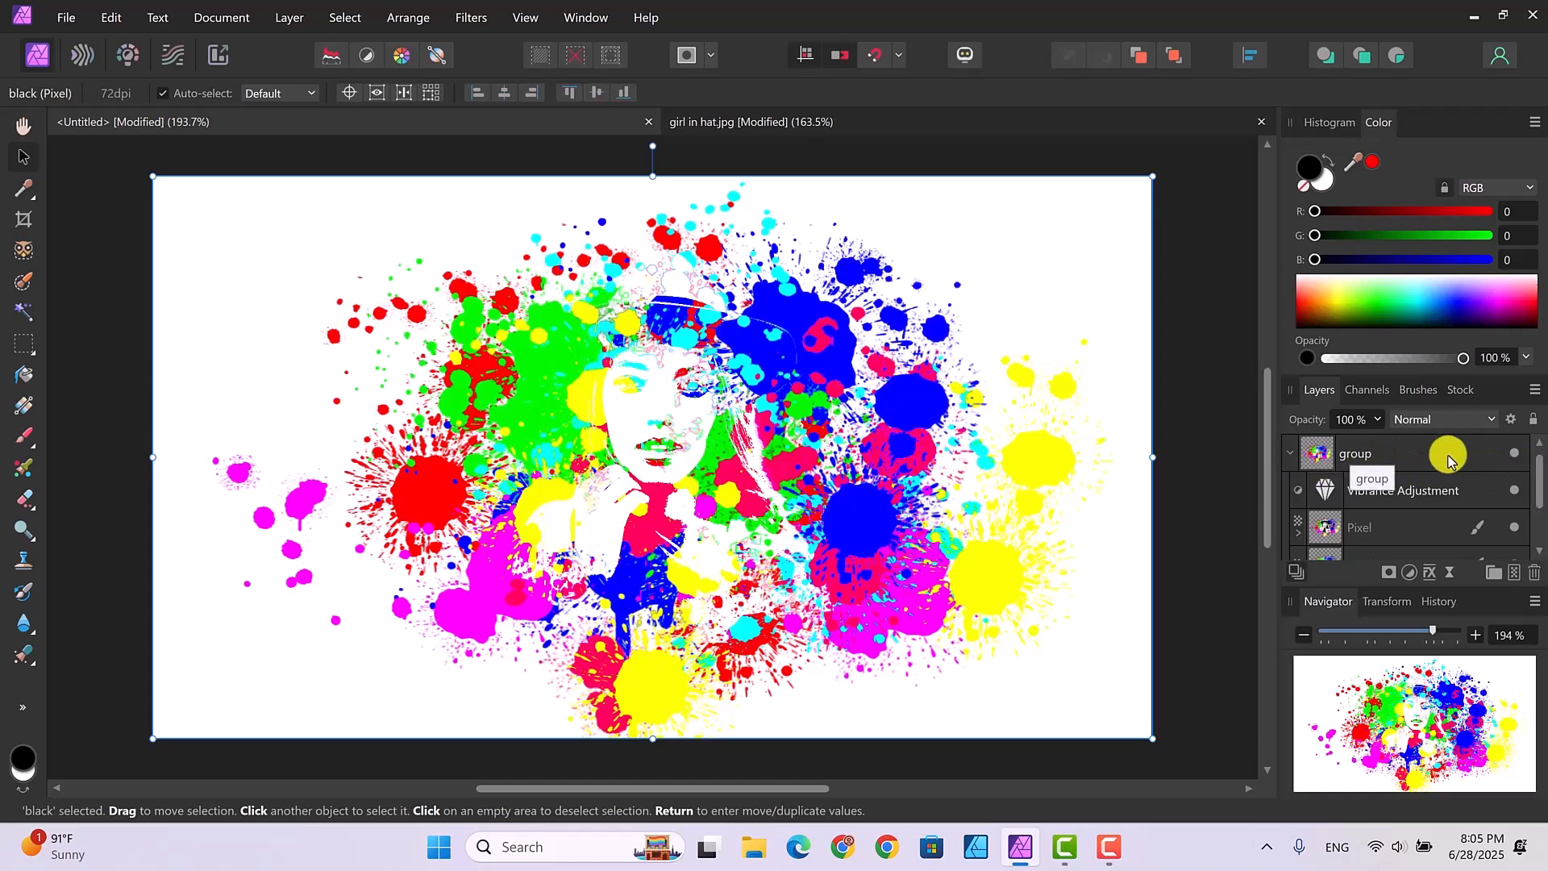
pyautogui.click(1416, 452)
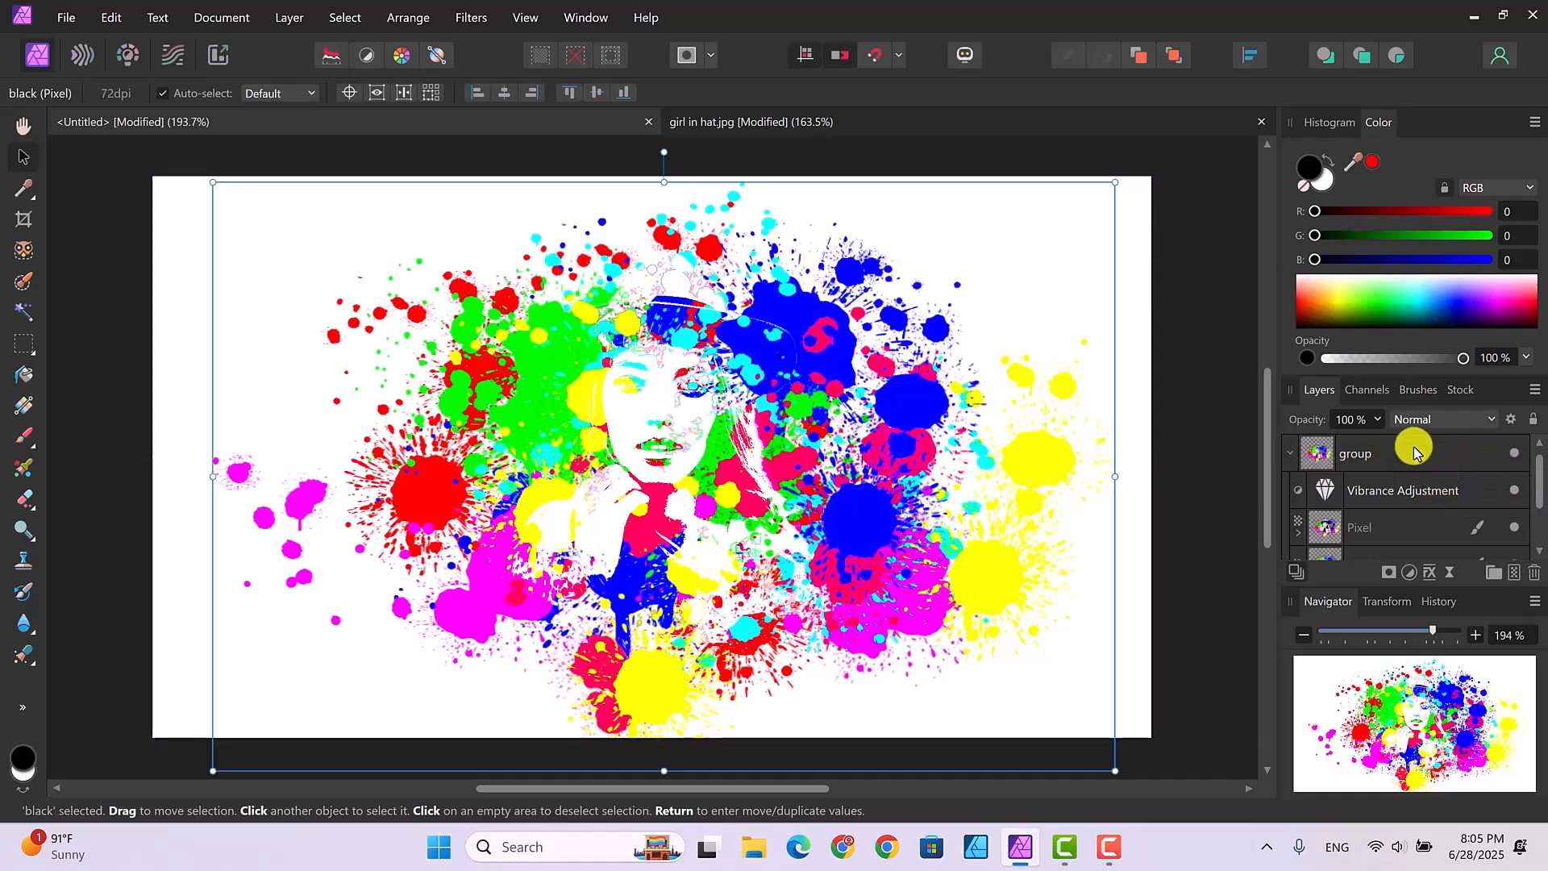
pyautogui.moveTo(785, 451)
pyautogui.mouseDown()
pyautogui.moveTo(800, 452)
pyautogui.moveTo(769, 438)
pyautogui.mouseUp()
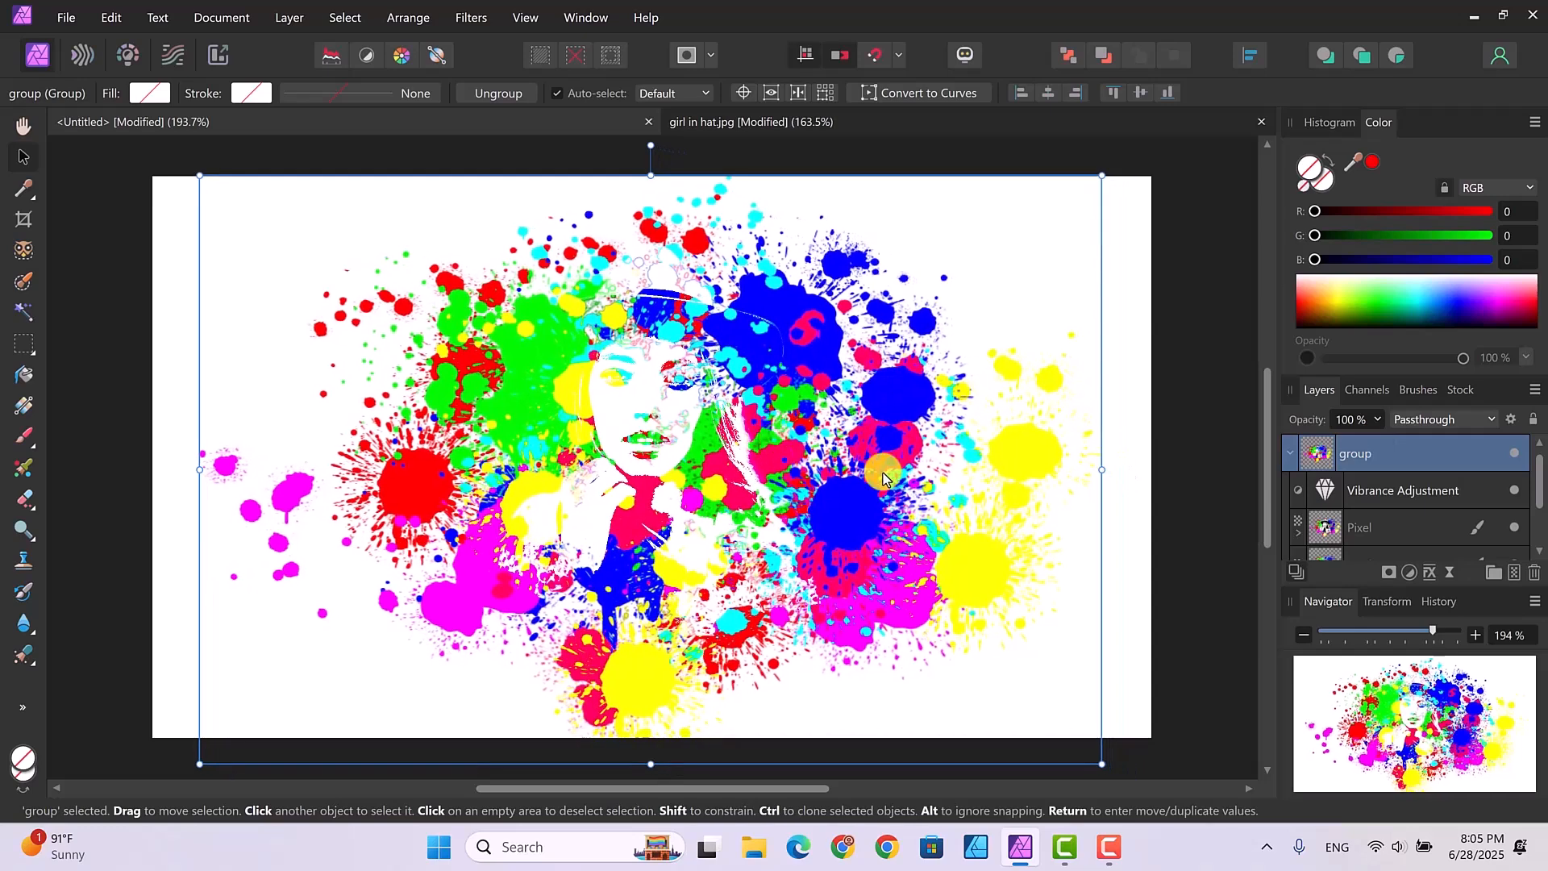
pyautogui.click(1204, 448)
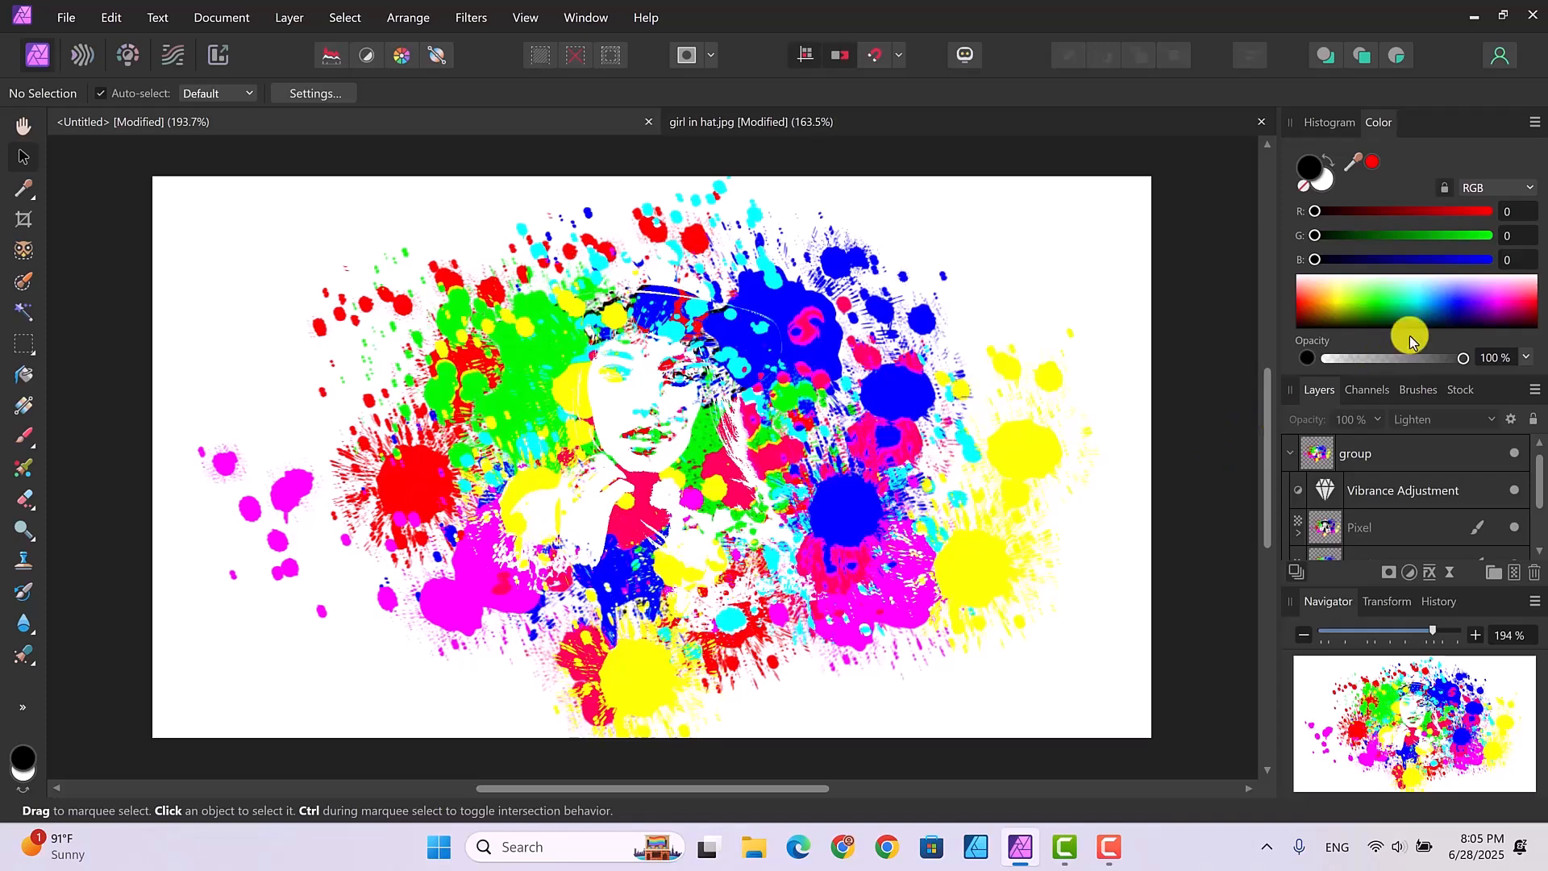
# Compare the artwork on white and black backgrounds by toggling the "black" layer, leaving it visible
pyautogui.moveTo(1537, 482); pyautogui.dragTo(1538, 542)
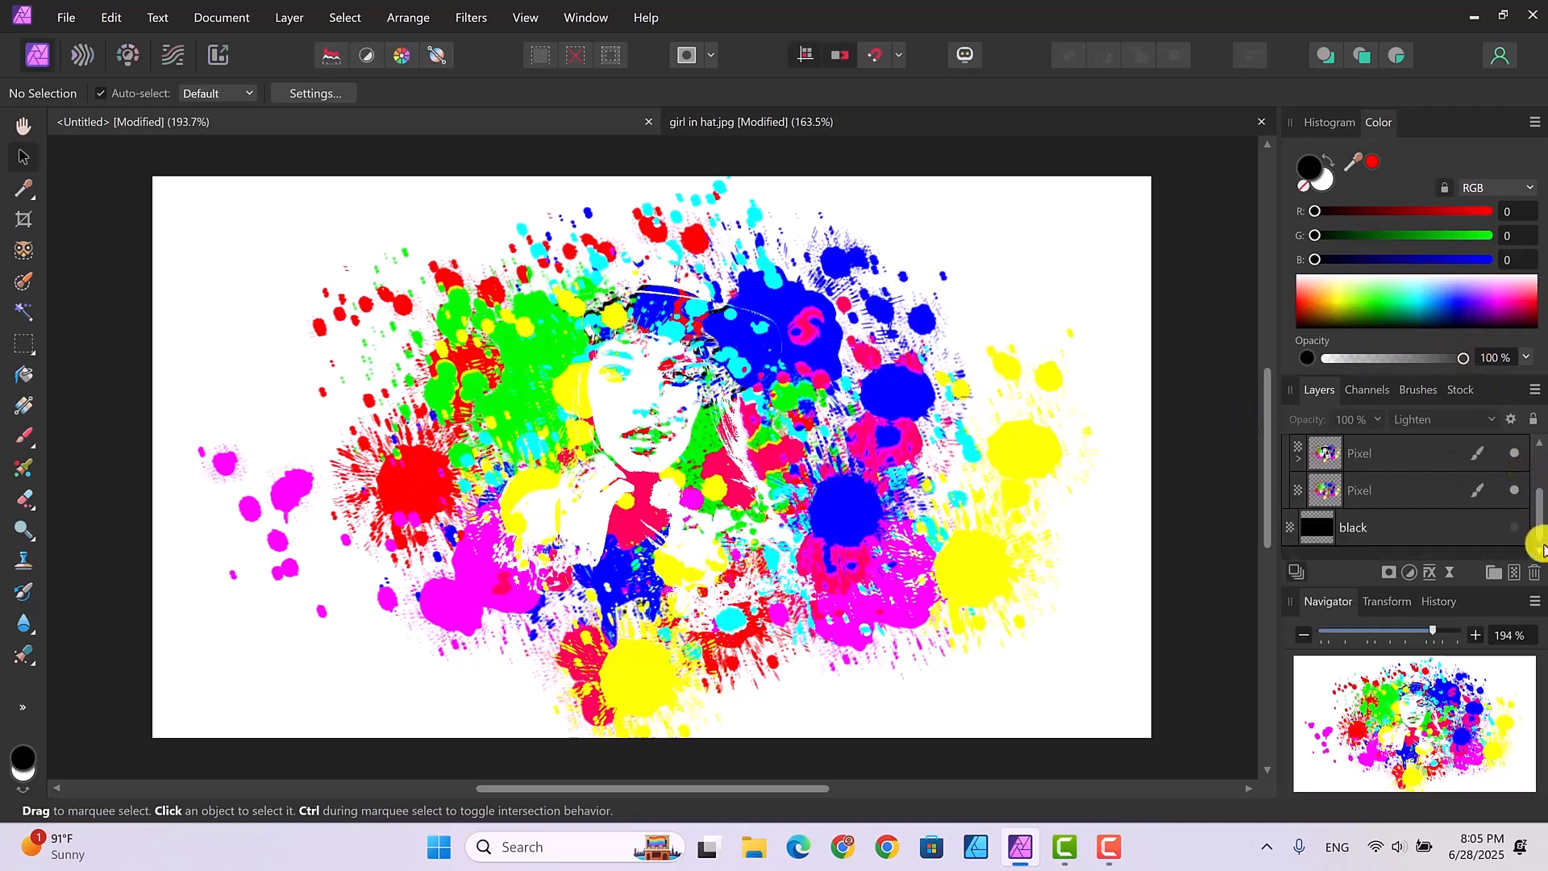
pyautogui.click(1515, 526)
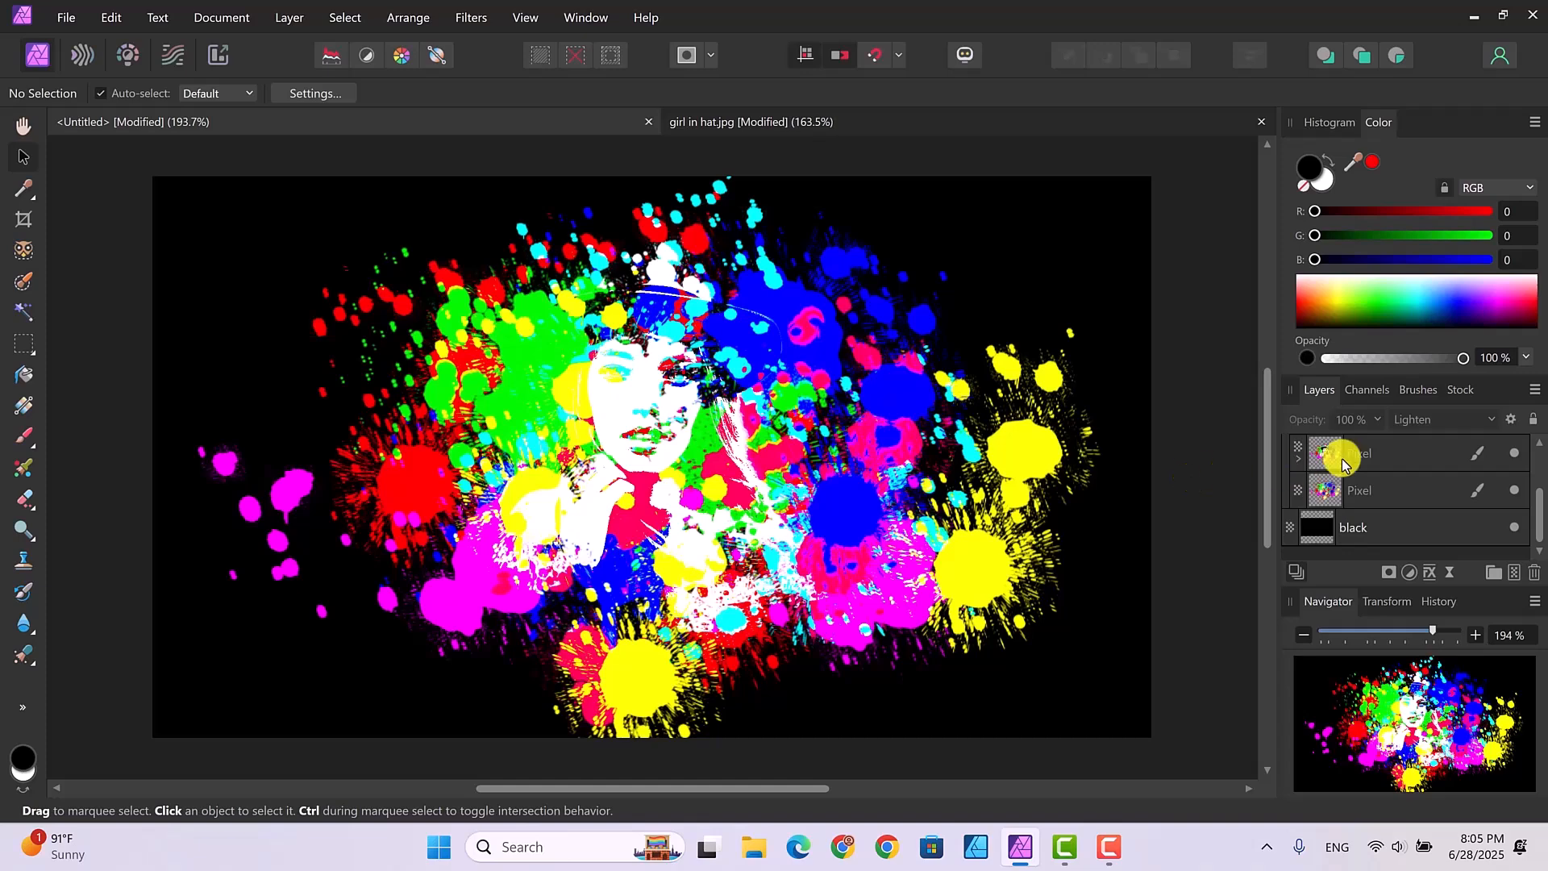
pyautogui.click(1515, 528)
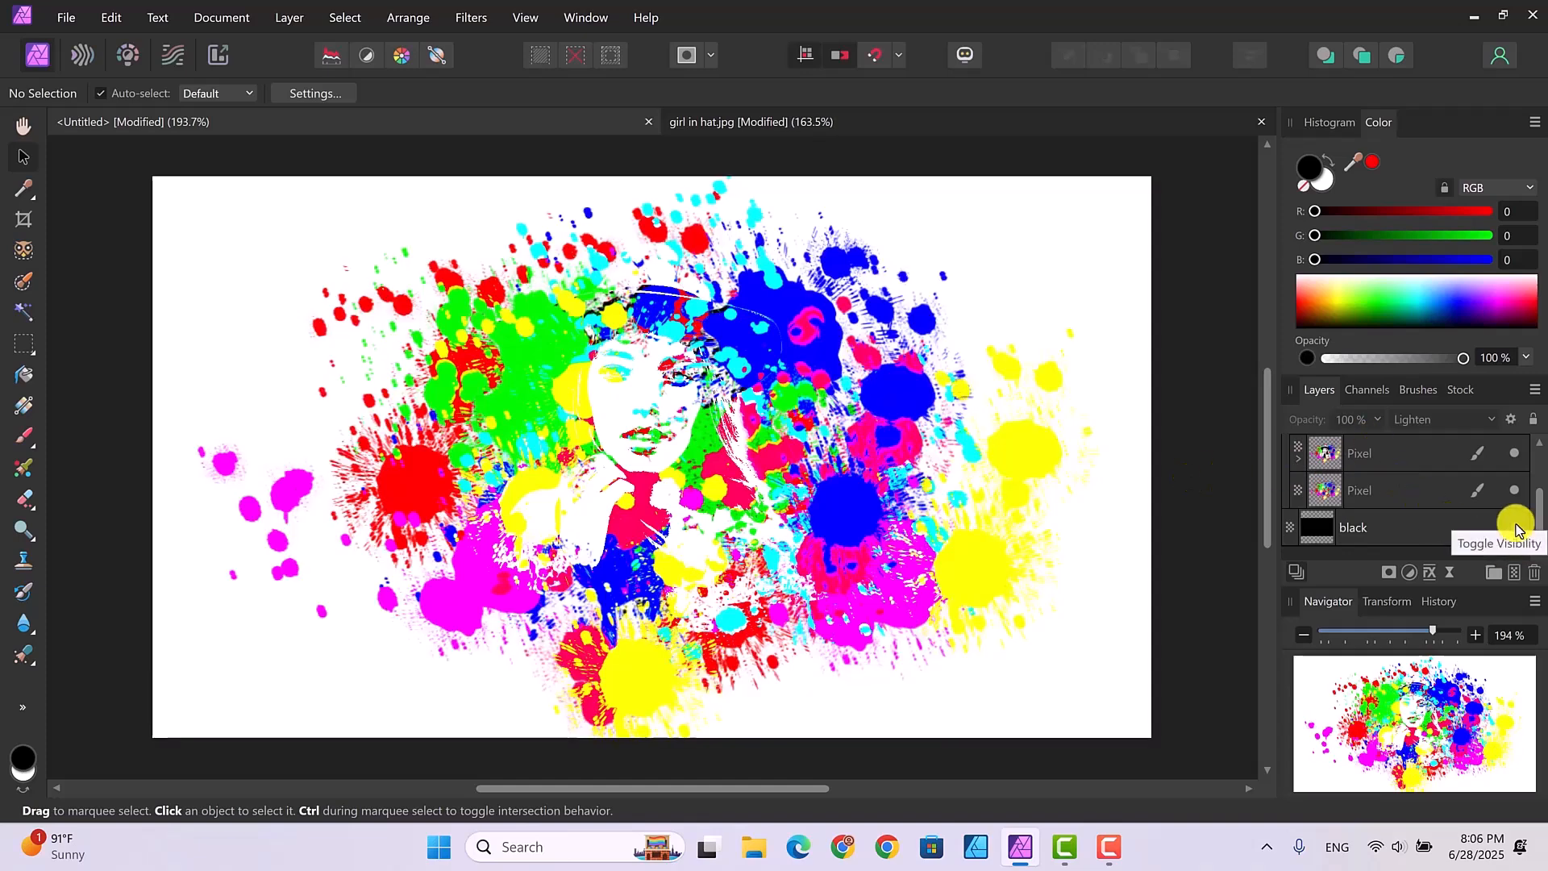
pyautogui.click(1514, 527)
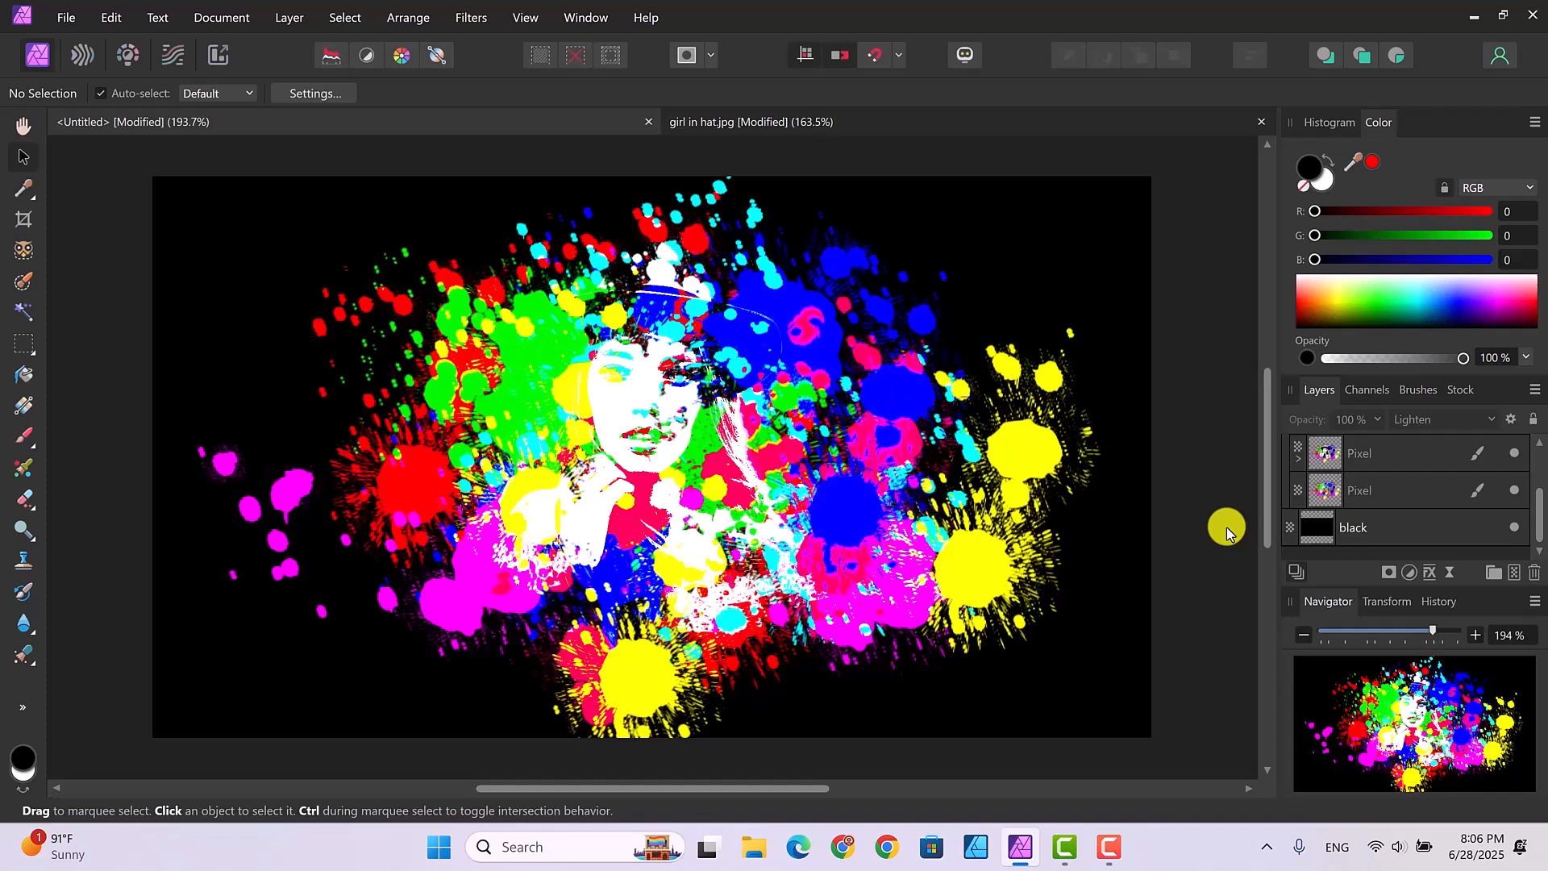